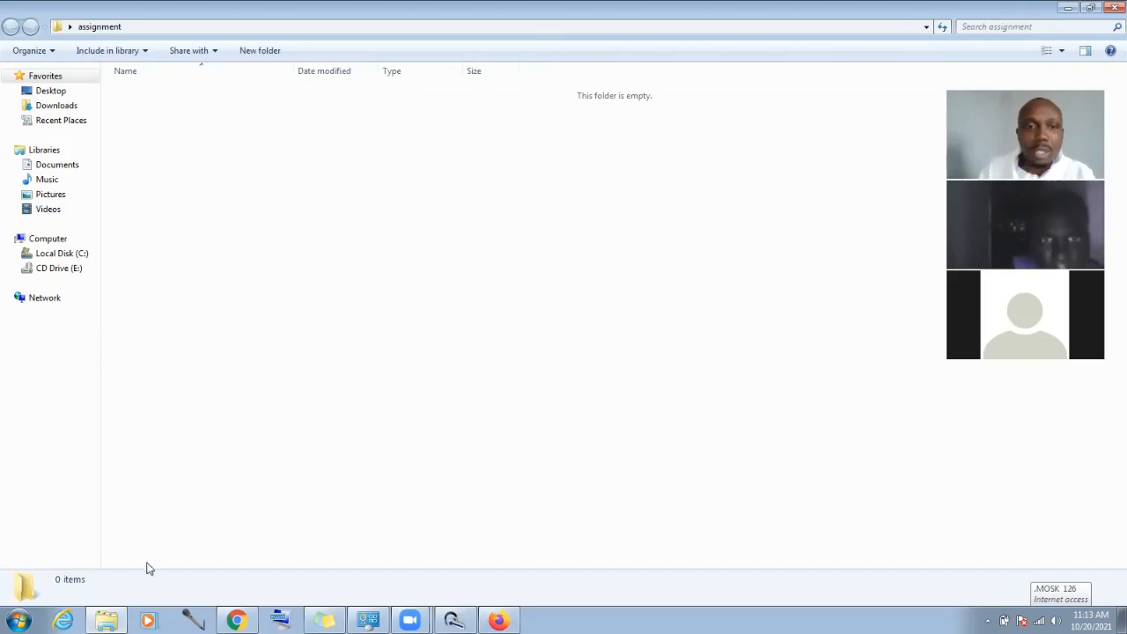
Step: Launch Proteus 8 Professional and open a blank Schematic Capture sheet
{"action": "left_click", "coordinate": [18, 620]}
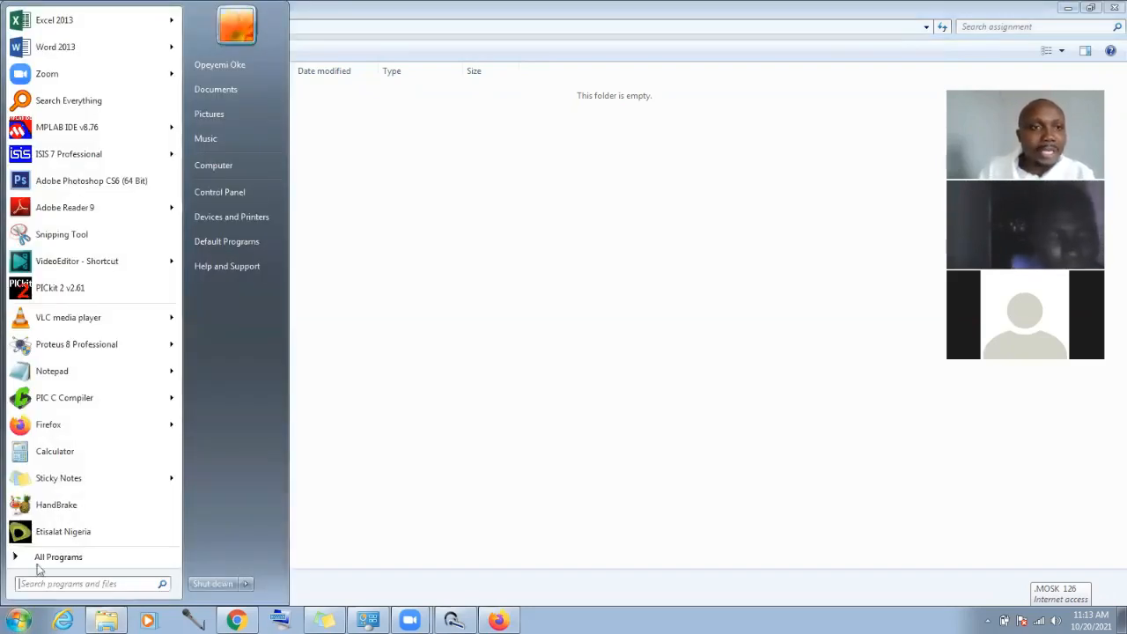
{"action": "mouse_move", "coordinate": [64, 349]}
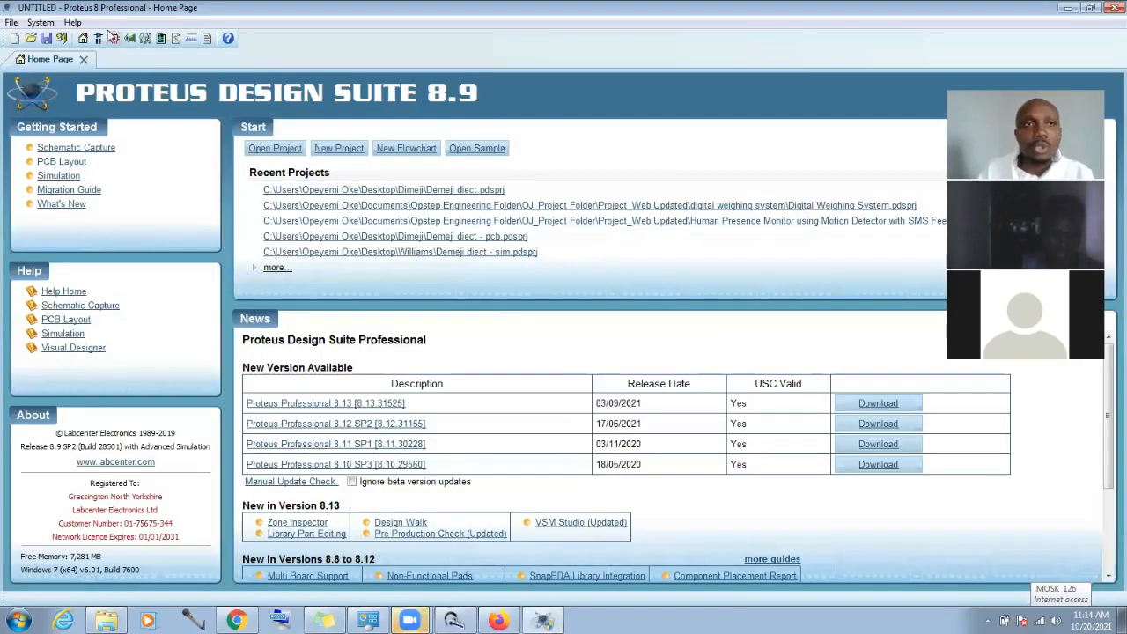
{"action": "left_click", "coordinate": [100, 39]}
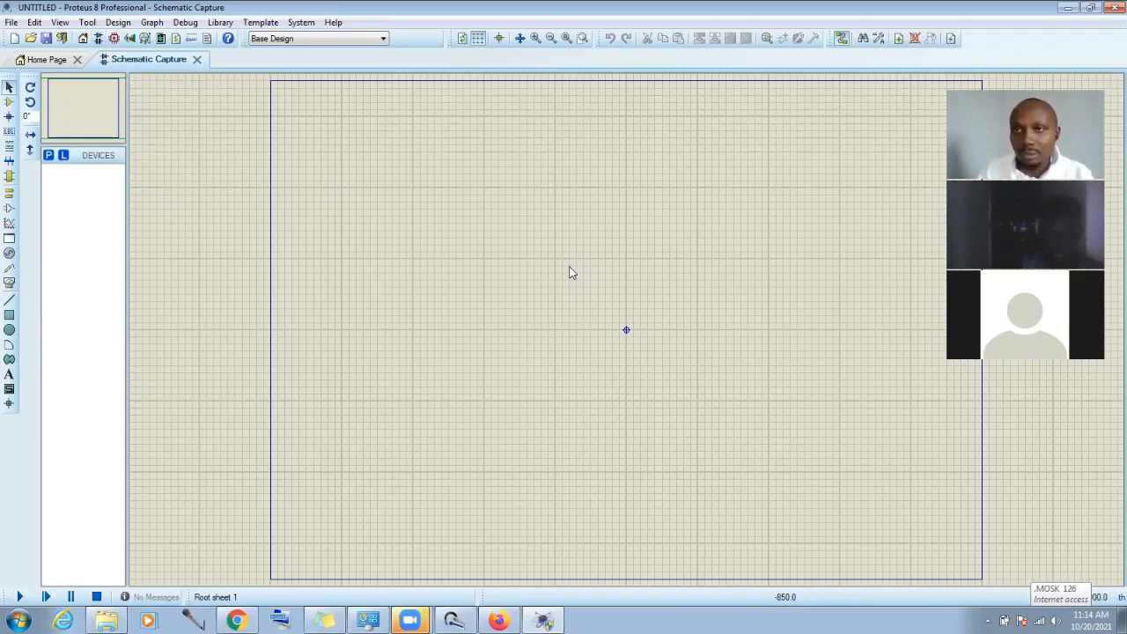
Step: Search the device library for pic16f876a and add the PIC16F876A microcontroller to the device list
{"action": "key", "text": "p"}
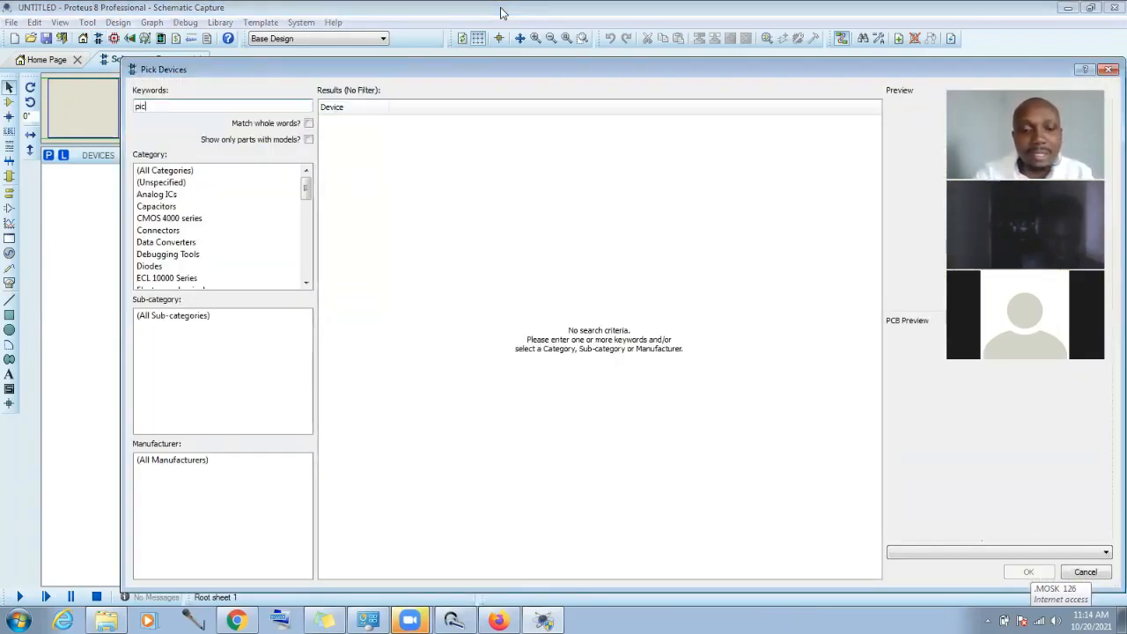
{"action": "type", "text": "pic"}
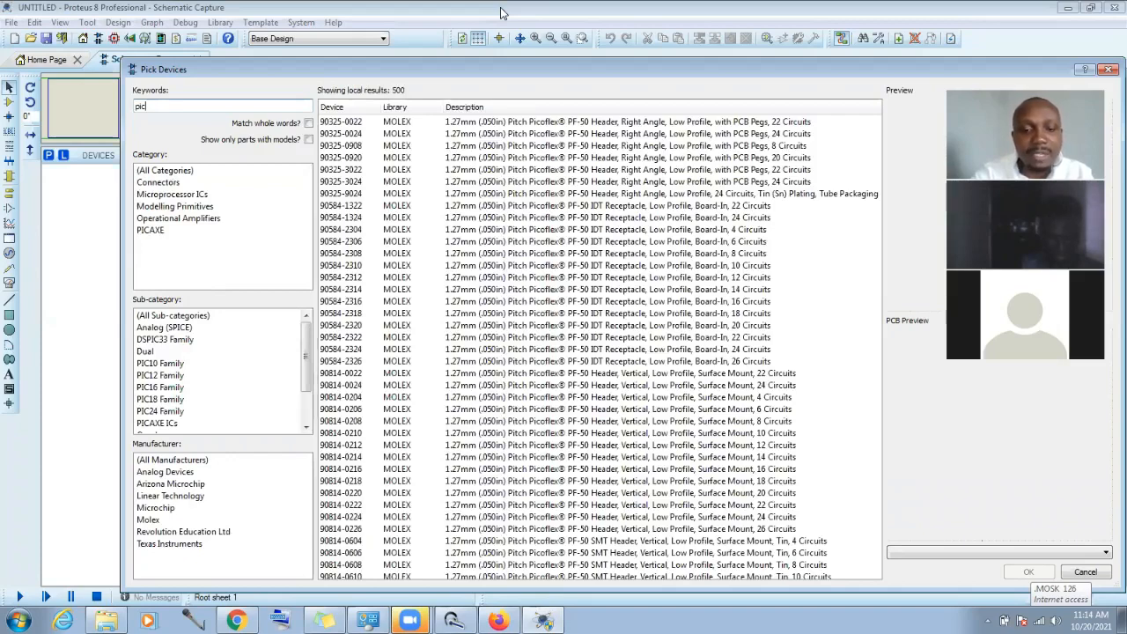
{"action": "type", "text": "16f876a"}
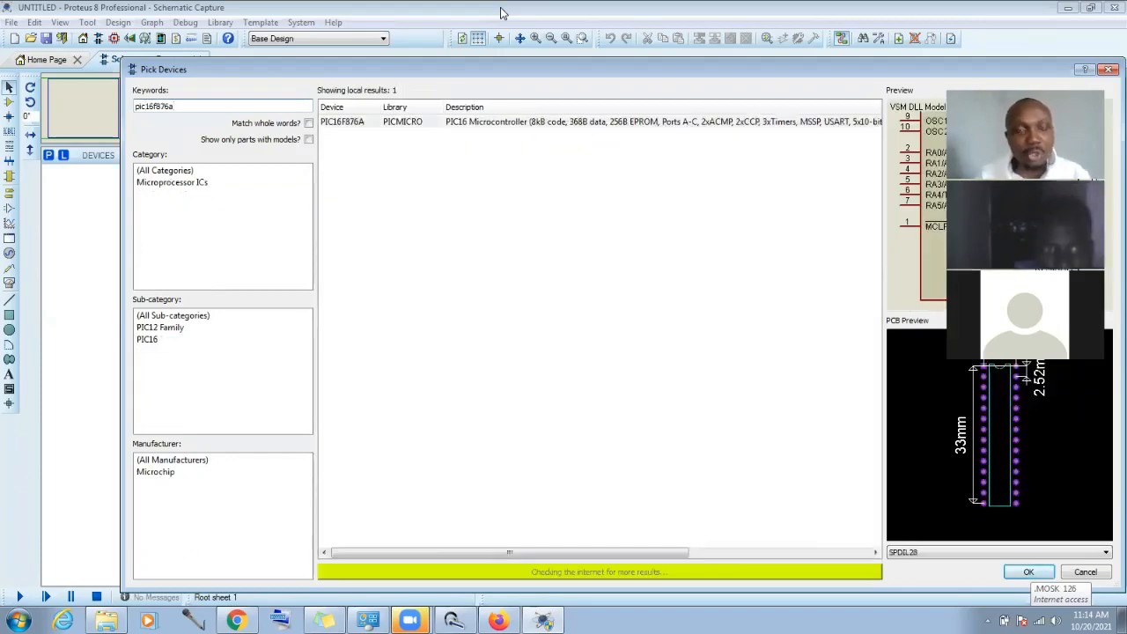
{"action": "double_click", "coordinate": [385, 122]}
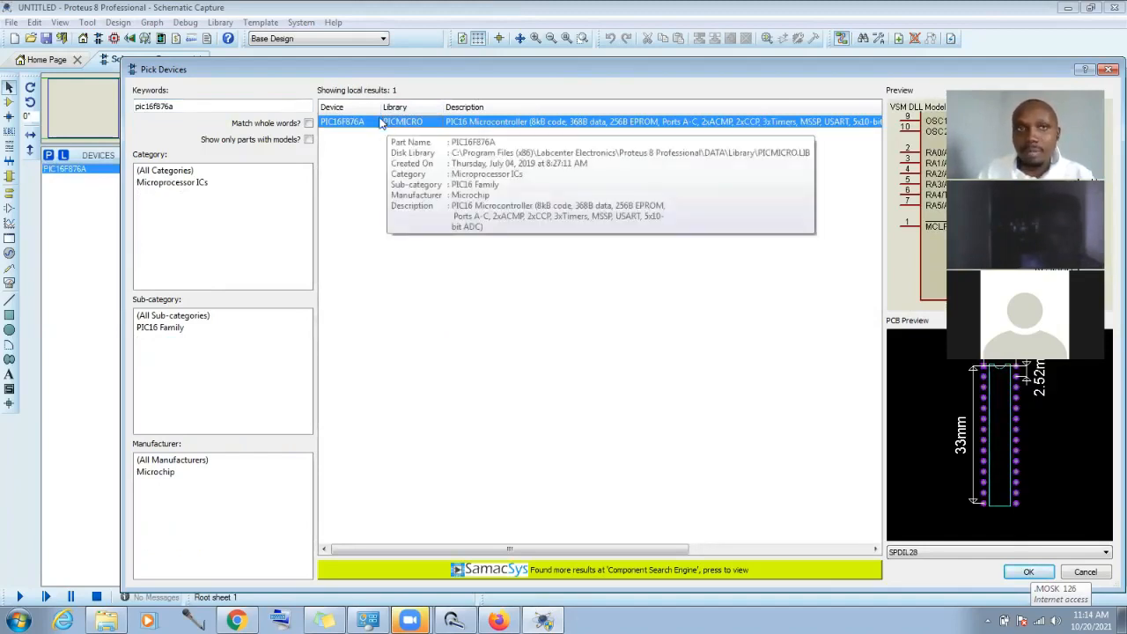
Step: Search the library for crystal and add the CRYSTAL part from the PICAXE library to the device list
{"action": "left_click", "coordinate": [181, 105]}
{"action": "double_click", "coordinate": [180, 106]}
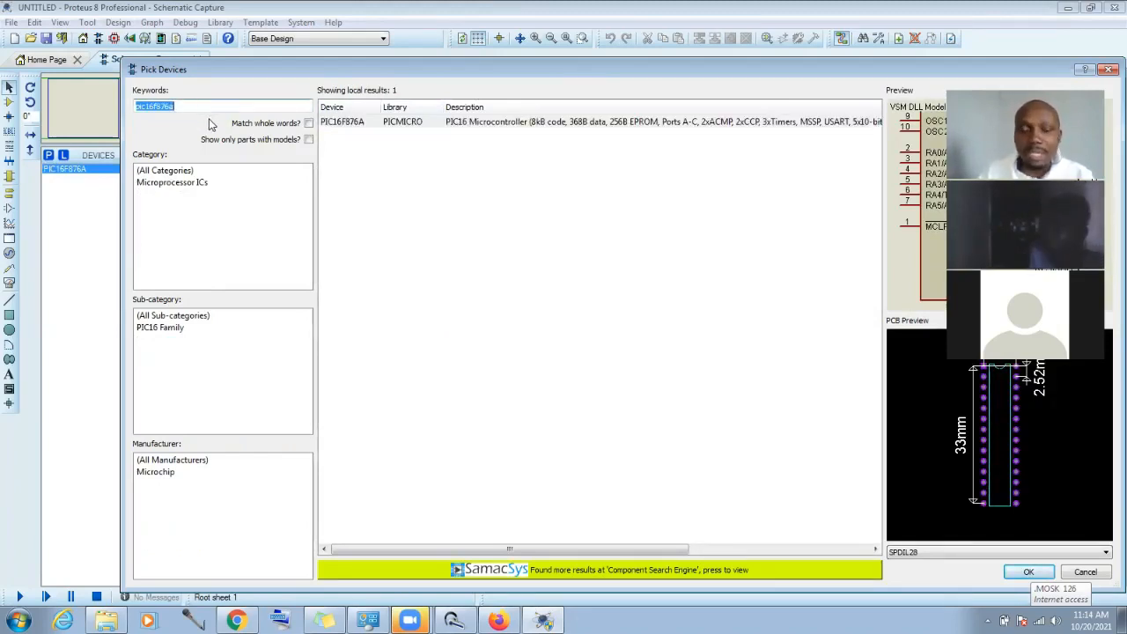
{"action": "type", "text": "crystal"}
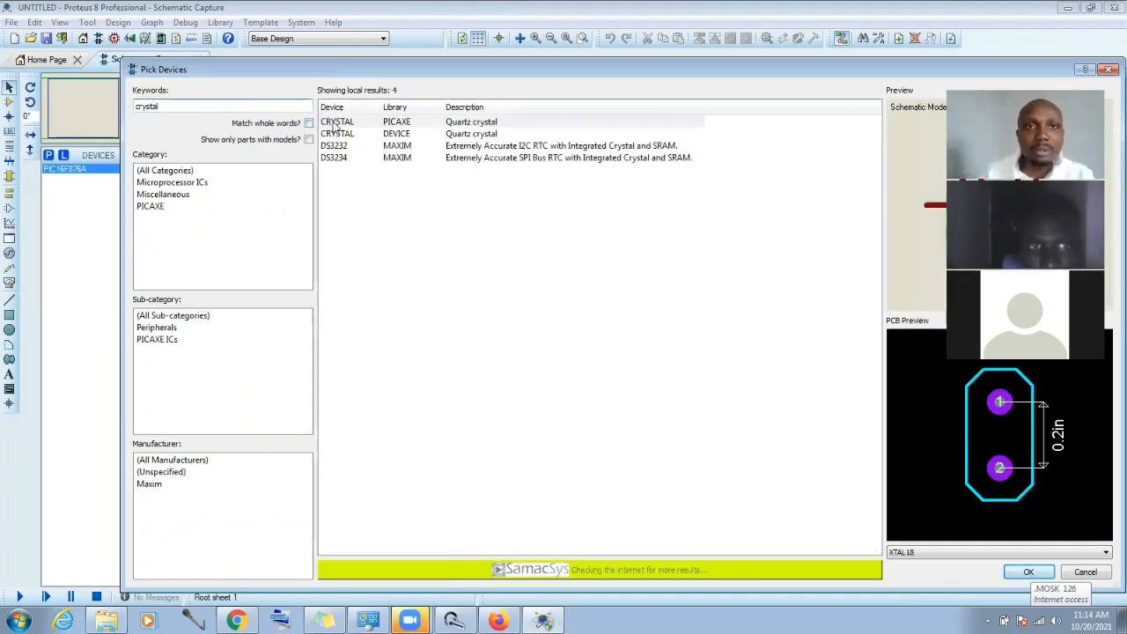
{"action": "double_click", "coordinate": [334, 122]}
Step: Search for 22pf, filter to Multilayer Ceramic capacitors, and add ECJ-0EC1H220J to the device list
{"action": "double_click", "coordinate": [172, 104]}
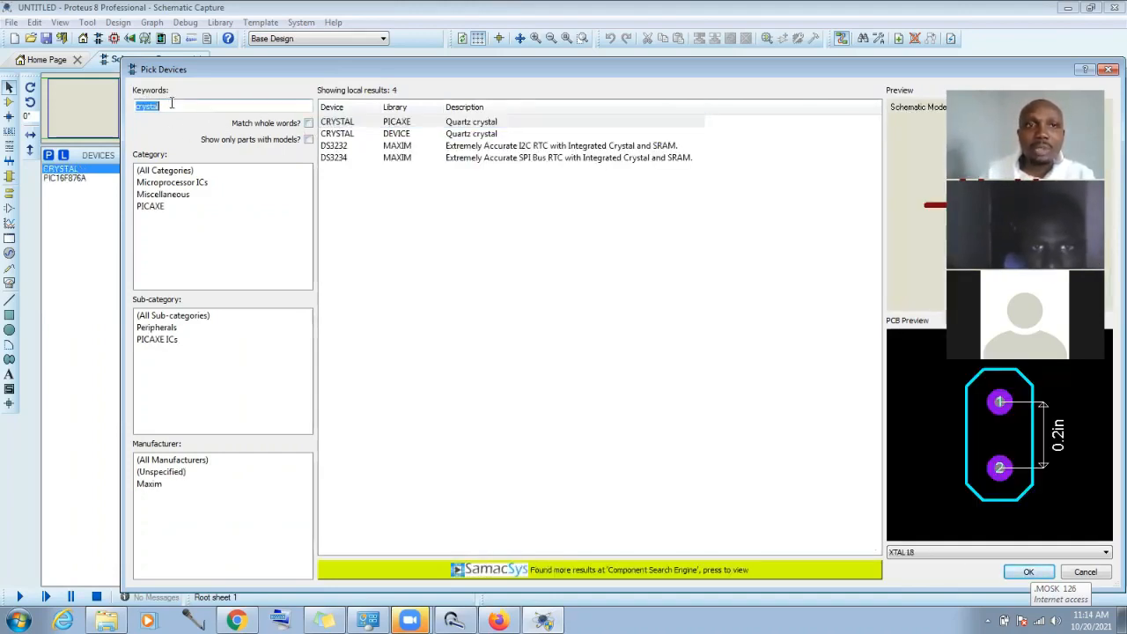
{"action": "type", "text": "22pf"}
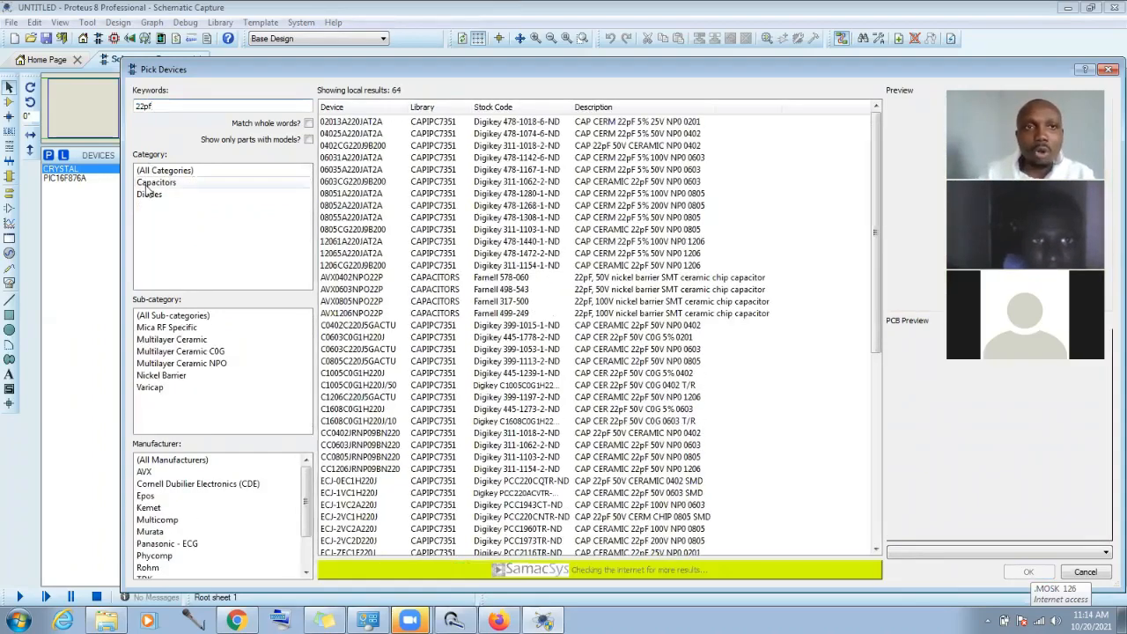
{"action": "left_click", "coordinate": [159, 183]}
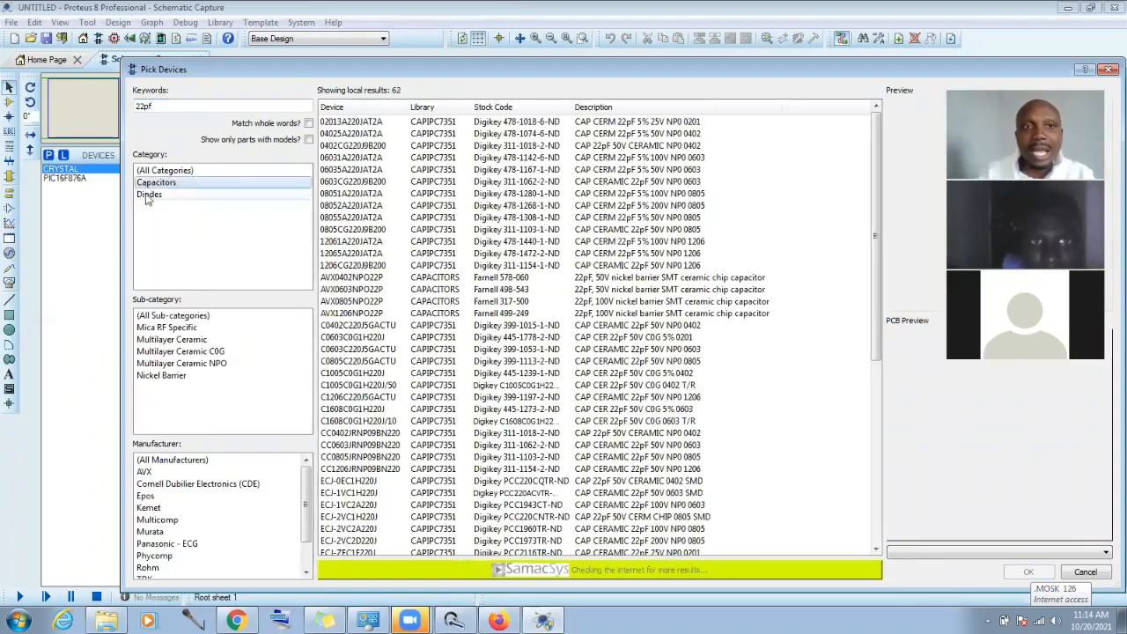
{"action": "left_click", "coordinate": [164, 340]}
{"action": "left_click", "coordinate": [348, 123]}
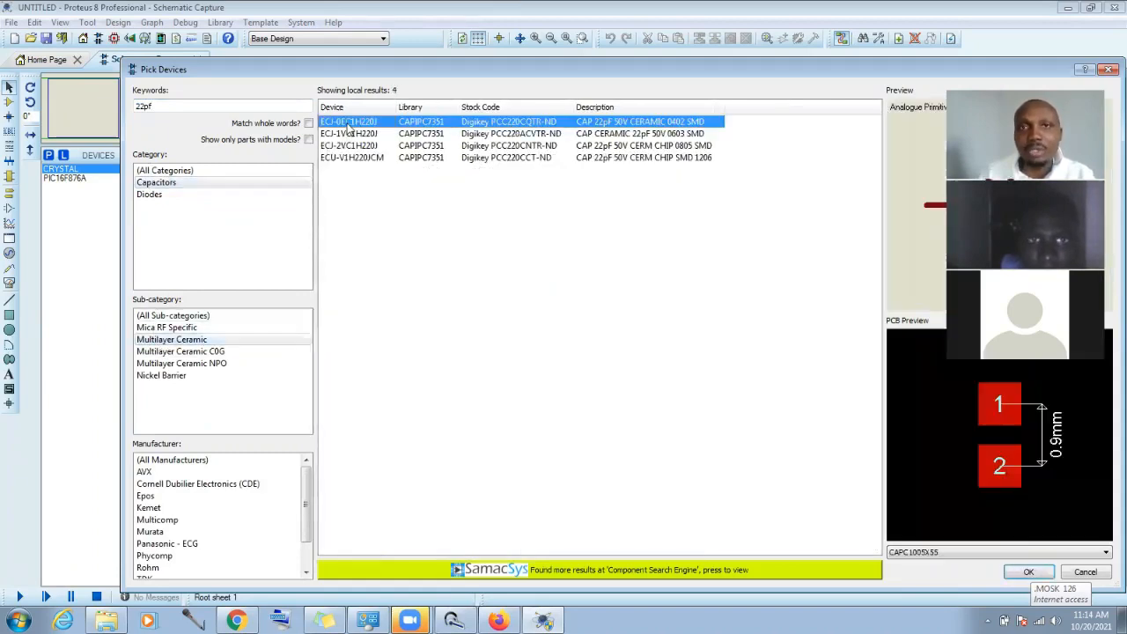
{"action": "double_click", "coordinate": [349, 125]}
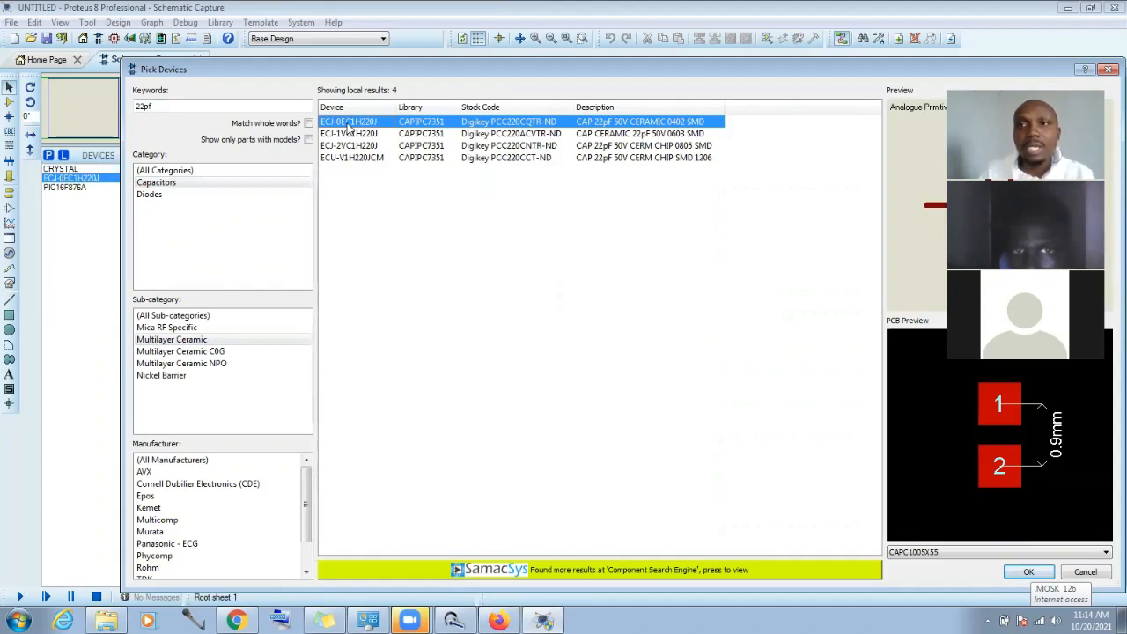
Step: Add the SPST push BUTTON and the 10K 0.6W metal film resistor MINRES10K to the device list
{"action": "double_click", "coordinate": [183, 105]}
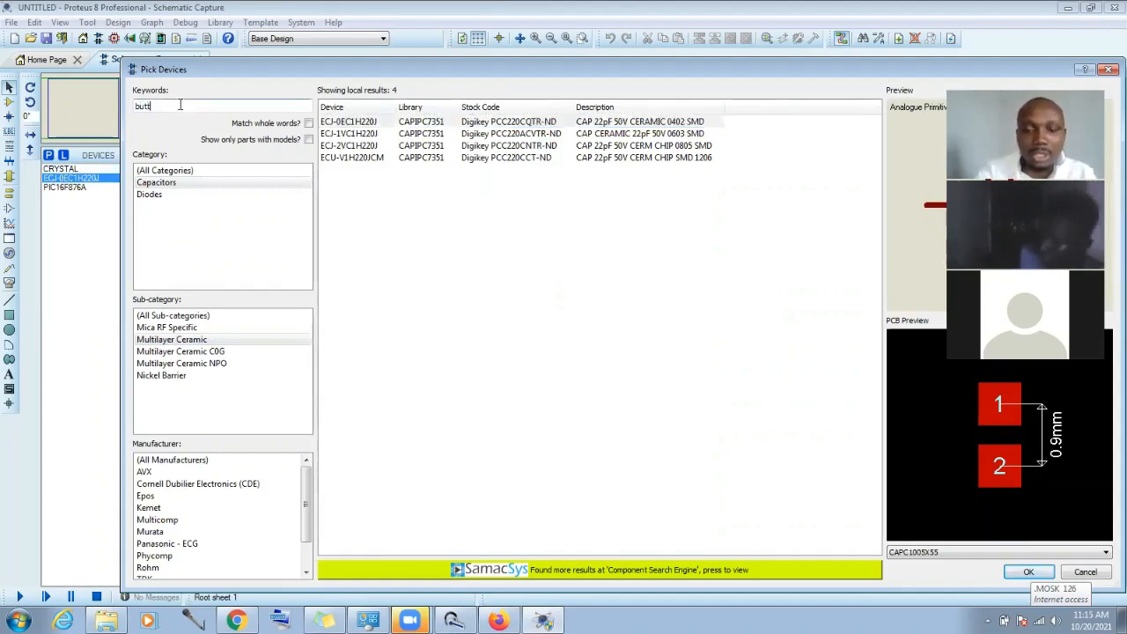
{"action": "double_click", "coordinate": [334, 121]}
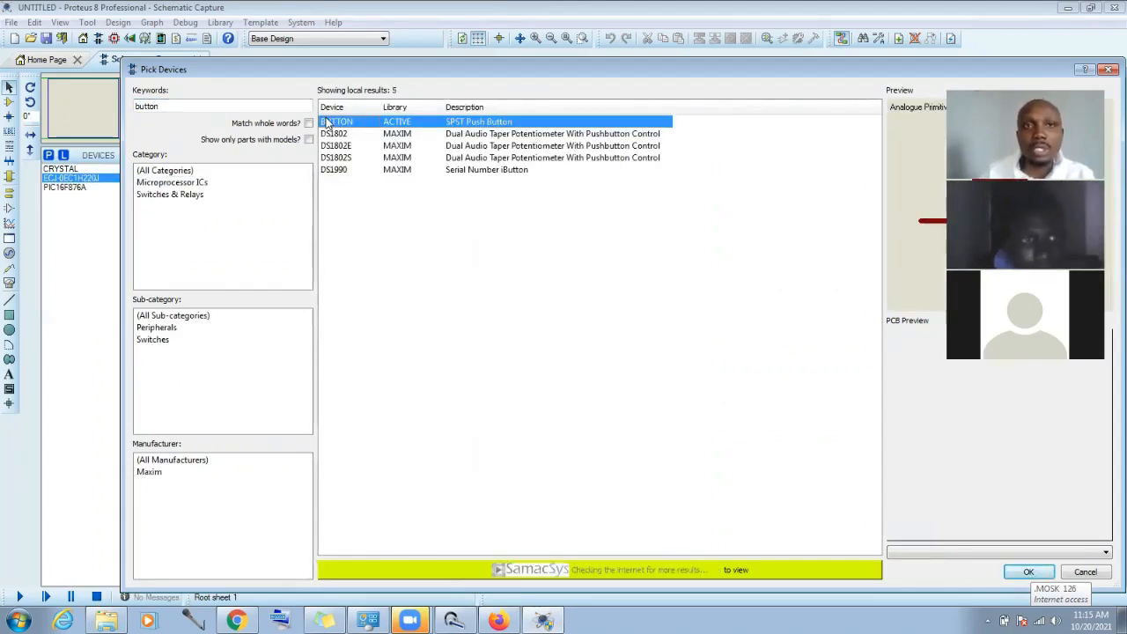
{"action": "double_click", "coordinate": [192, 104]}
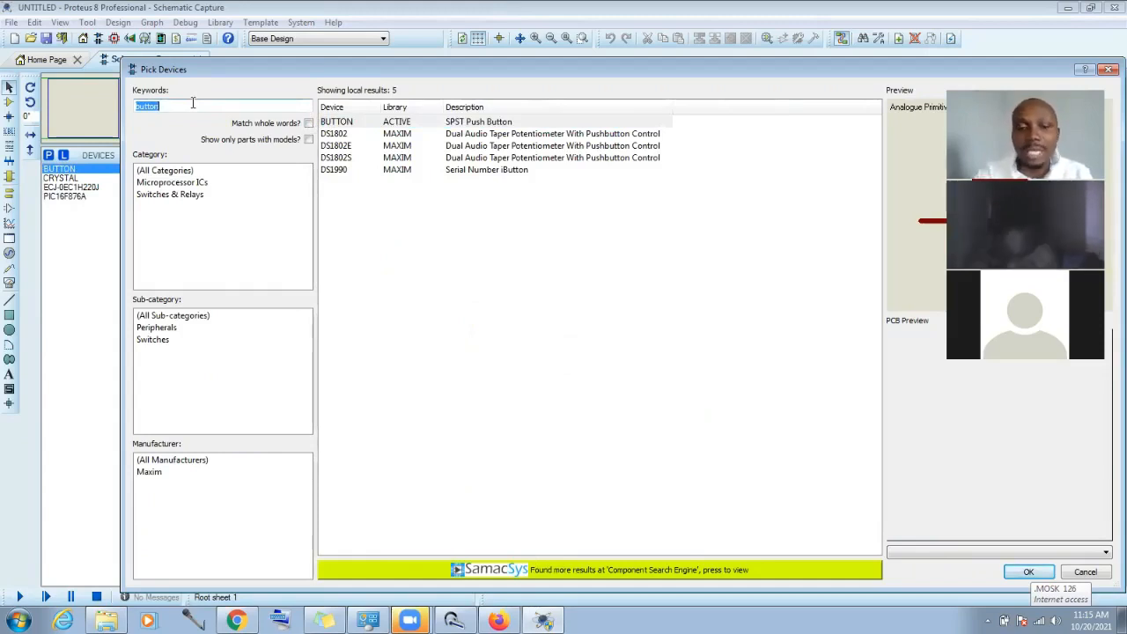
{"action": "type", "text": "10k"}
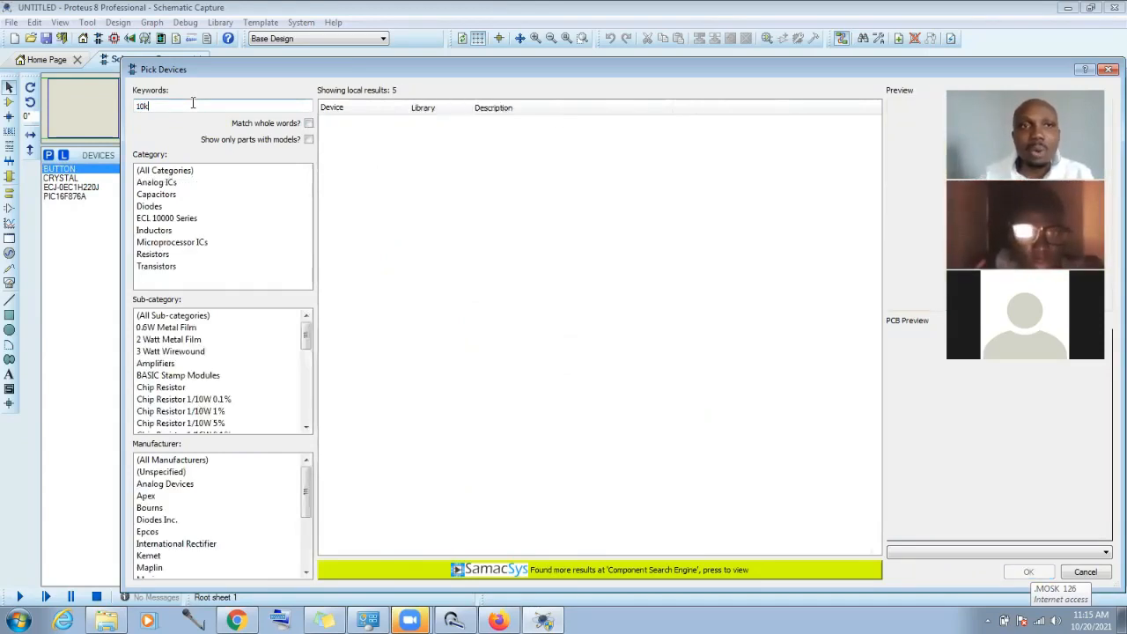
{"action": "left_click", "coordinate": [152, 254]}
{"action": "left_click", "coordinate": [149, 328]}
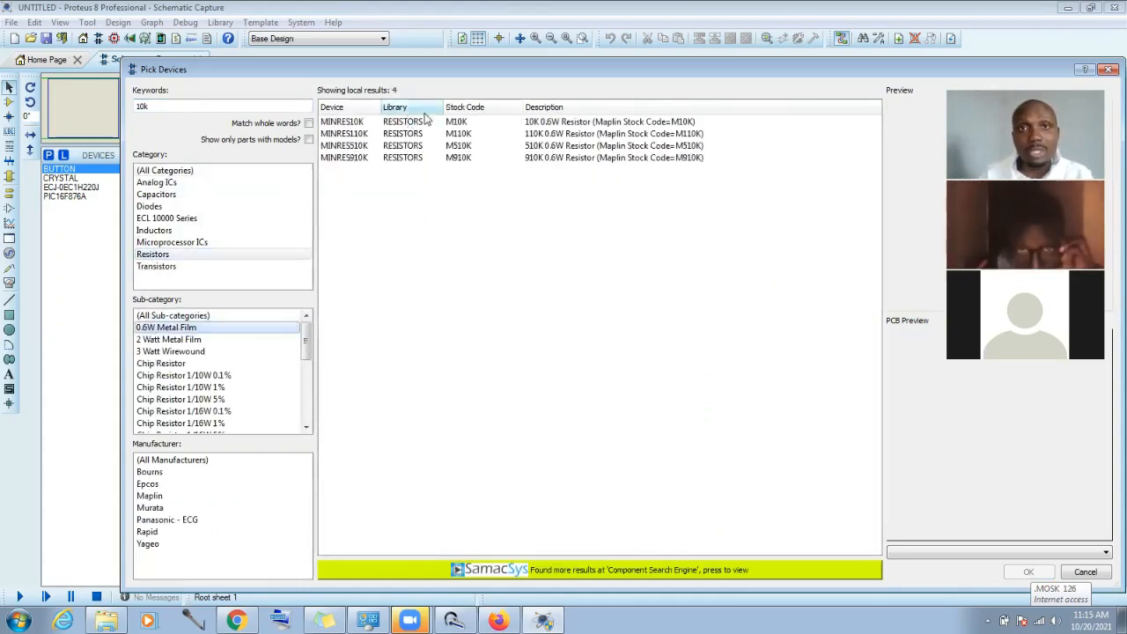
{"action": "double_click", "coordinate": [458, 122]}
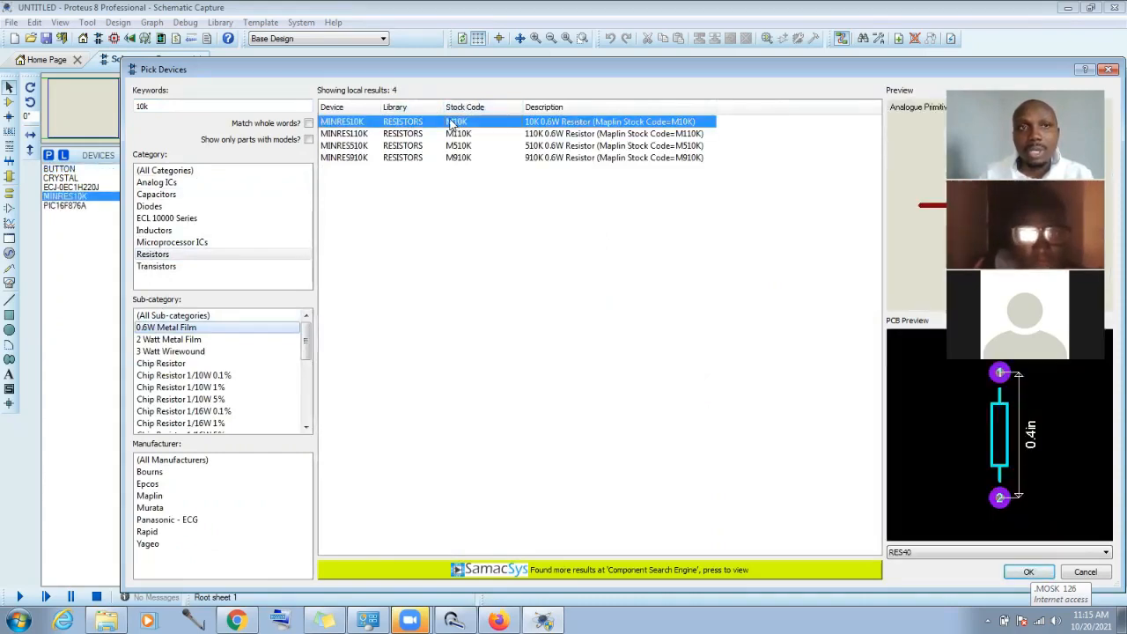
Step: Search for 390, filter to 0.6W Metal Film resistors, and add MINRES390R to the device list
{"action": "double_click", "coordinate": [175, 106]}
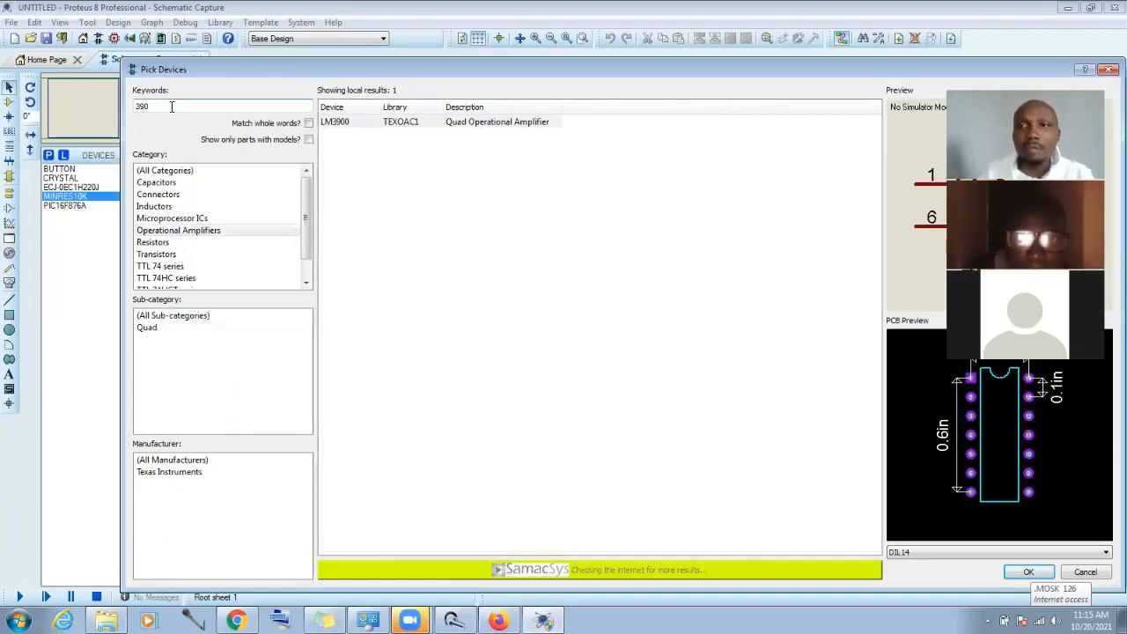
{"action": "left_click", "coordinate": [156, 243]}
{"action": "left_click", "coordinate": [165, 327]}
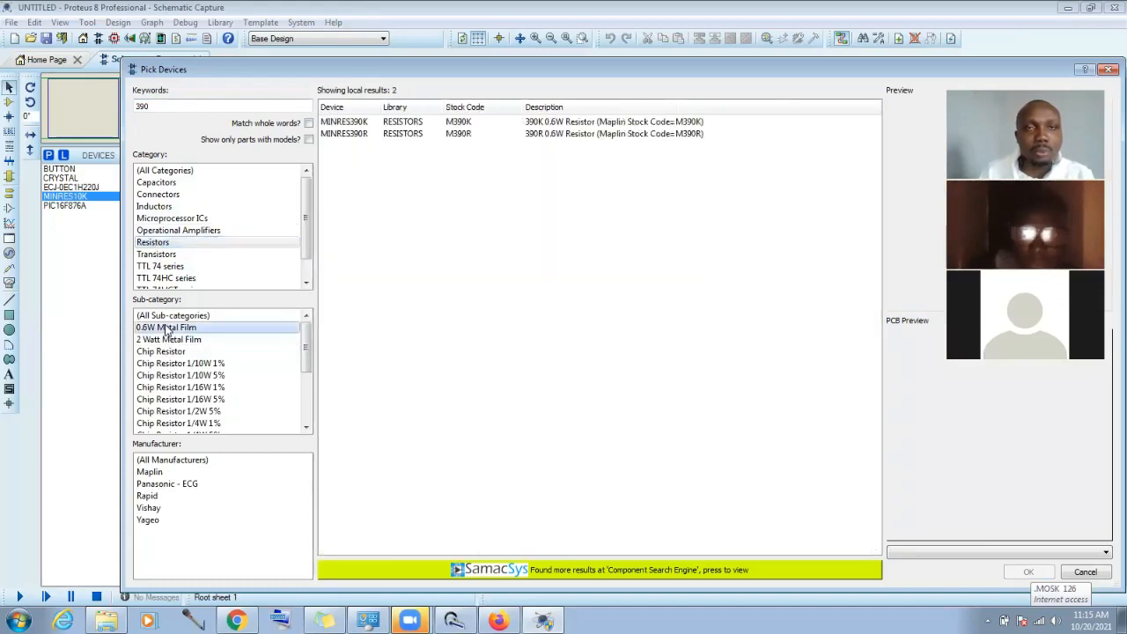
{"action": "double_click", "coordinate": [353, 134]}
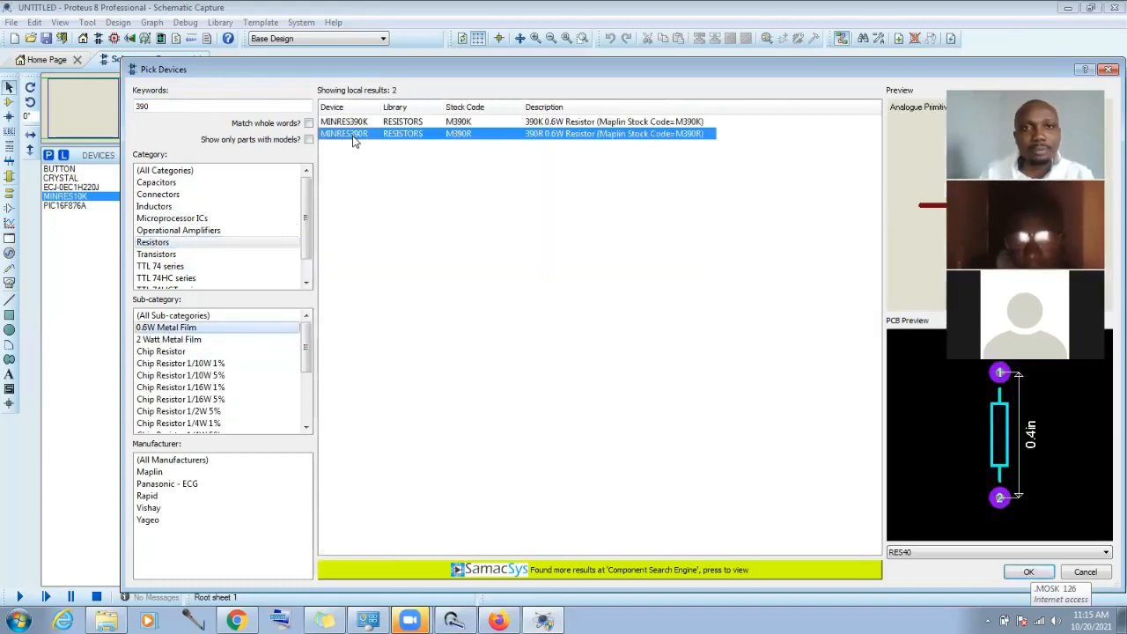
Step: Search for leds under Optoelectronics and add LED-YELLOW, LED-RED, LED-GREEN and LED-BLUE to the device list
{"action": "left_click", "coordinate": [183, 108]}
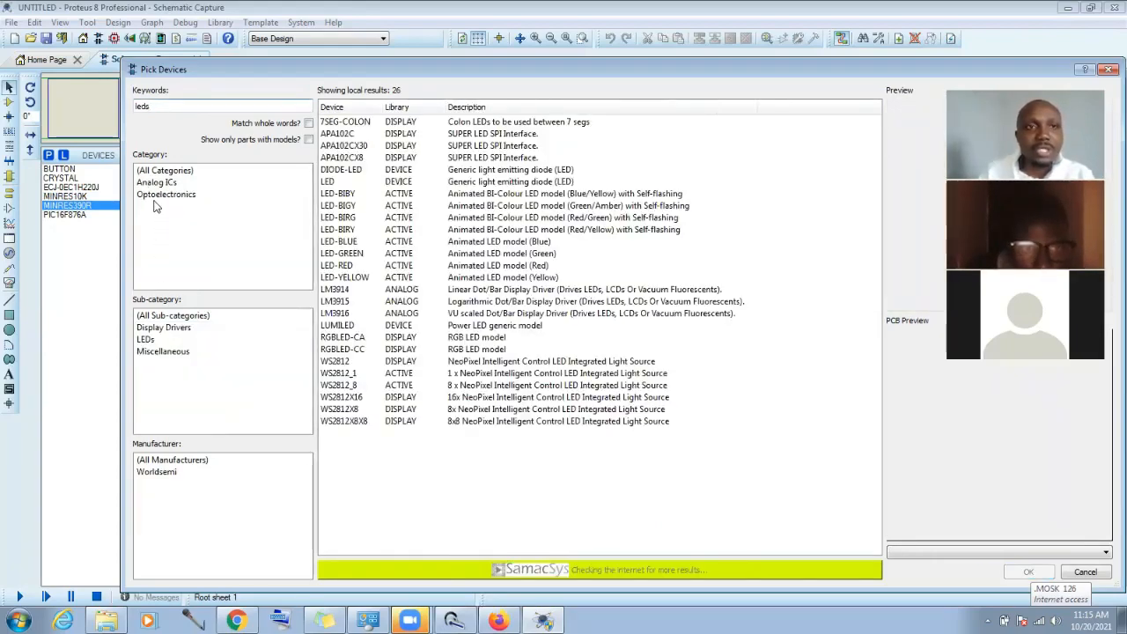
{"action": "left_click", "coordinate": [159, 196]}
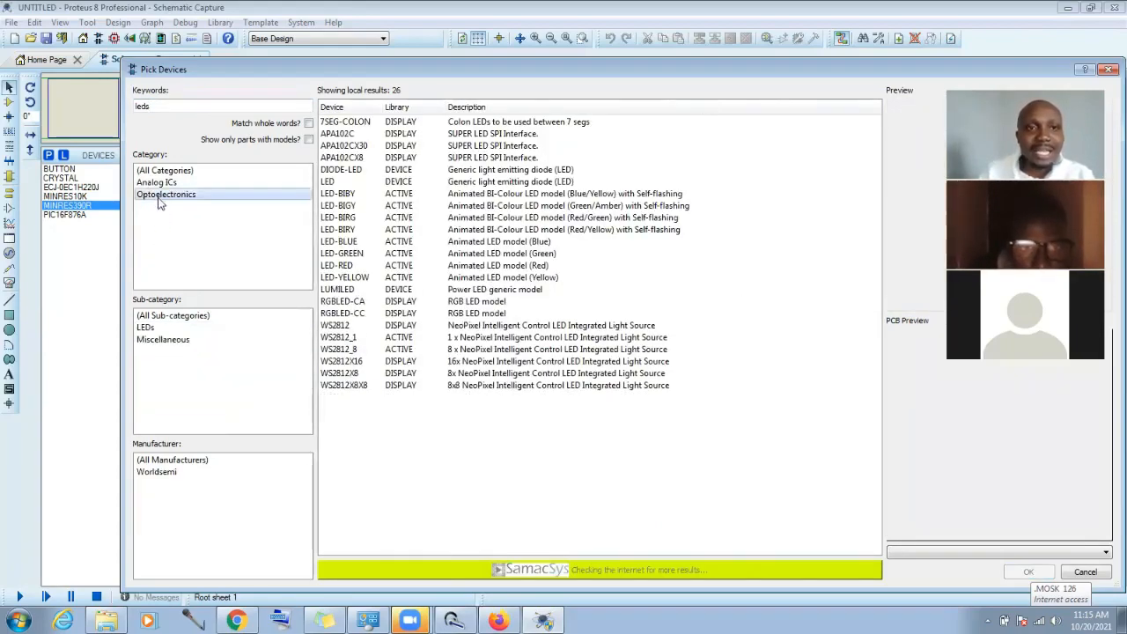
{"action": "left_click", "coordinate": [150, 328]}
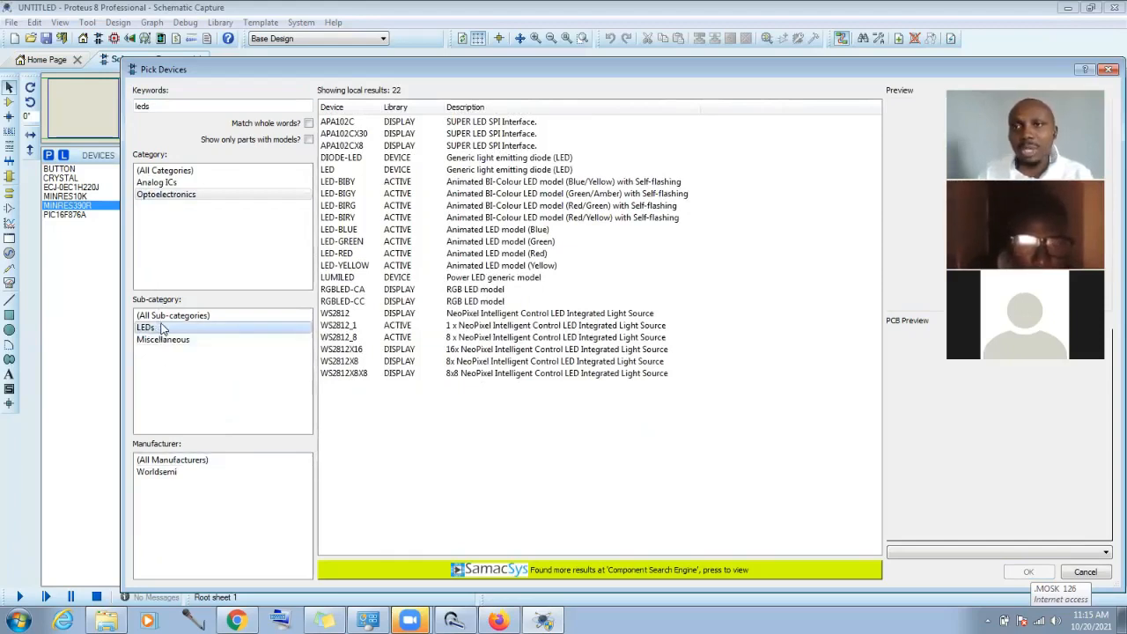
{"action": "left_click", "coordinate": [359, 267]}
{"action": "double_click", "coordinate": [349, 253]}
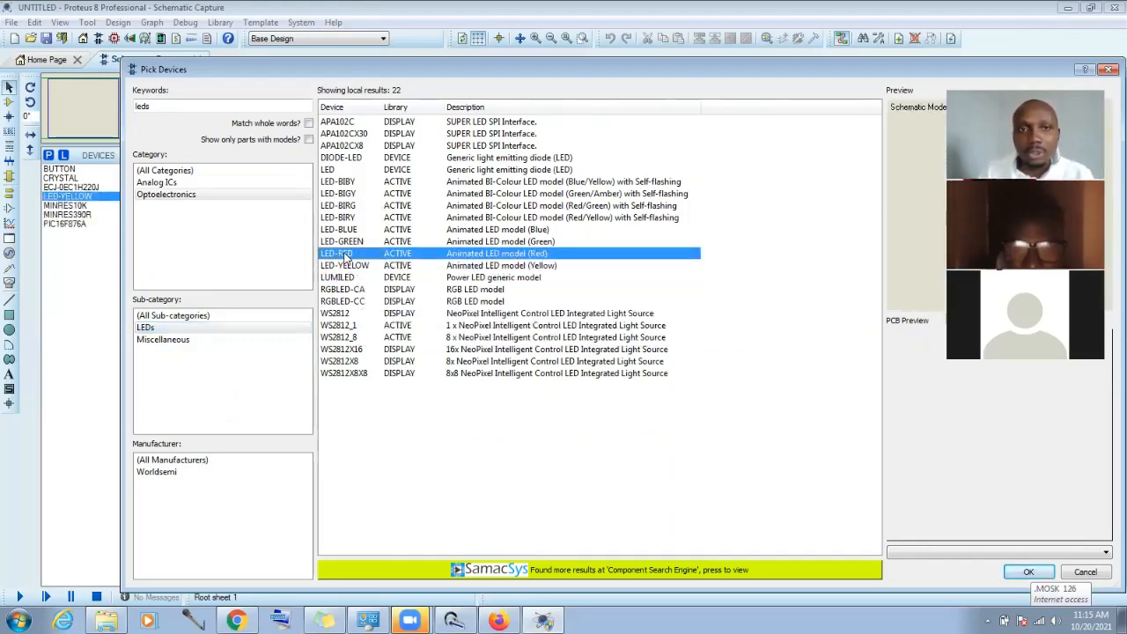
{"action": "double_click", "coordinate": [346, 242]}
{"action": "double_click", "coordinate": [346, 231]}
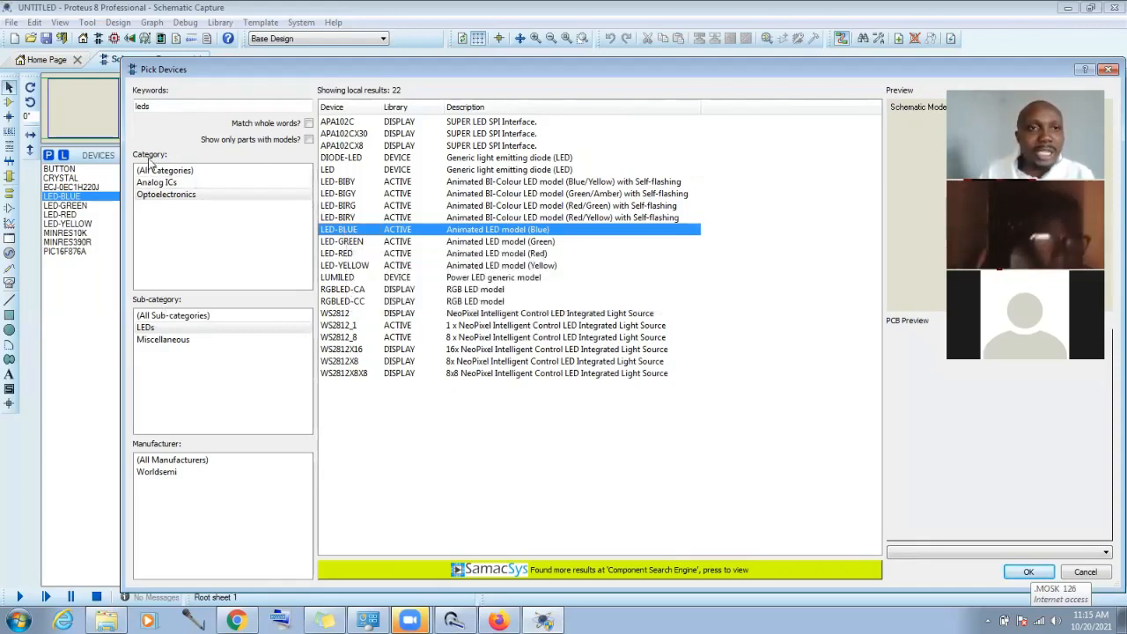
Step: Search for led, filter to Optoelectronics Bargraph Displays, add LED-BARGRAPH-GRN to the device list, and finish picking devices
{"action": "left_click", "coordinate": [153, 106]}
{"action": "key", "text": "BackSpace"}
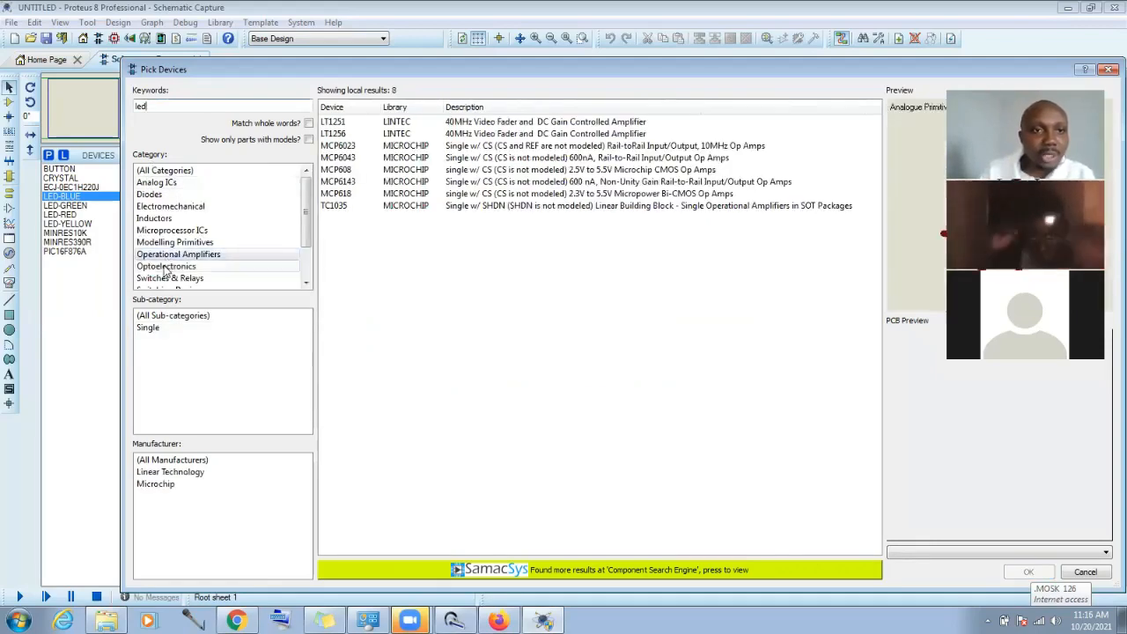
{"action": "left_click", "coordinate": [165, 267]}
{"action": "left_click", "coordinate": [174, 328]}
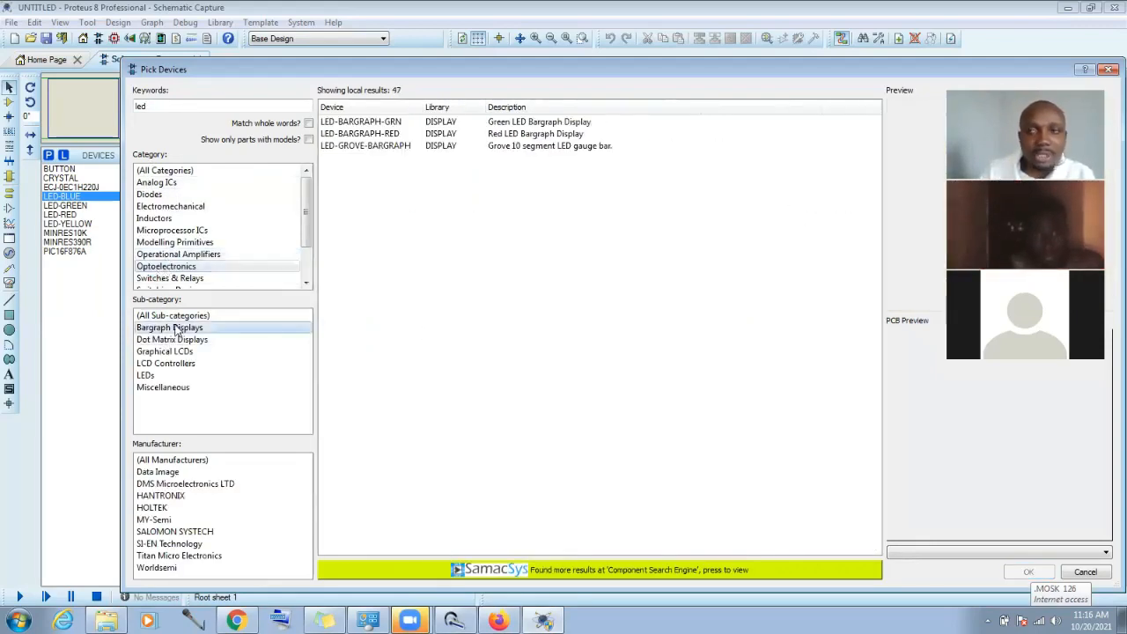
{"action": "left_click", "coordinate": [373, 125]}
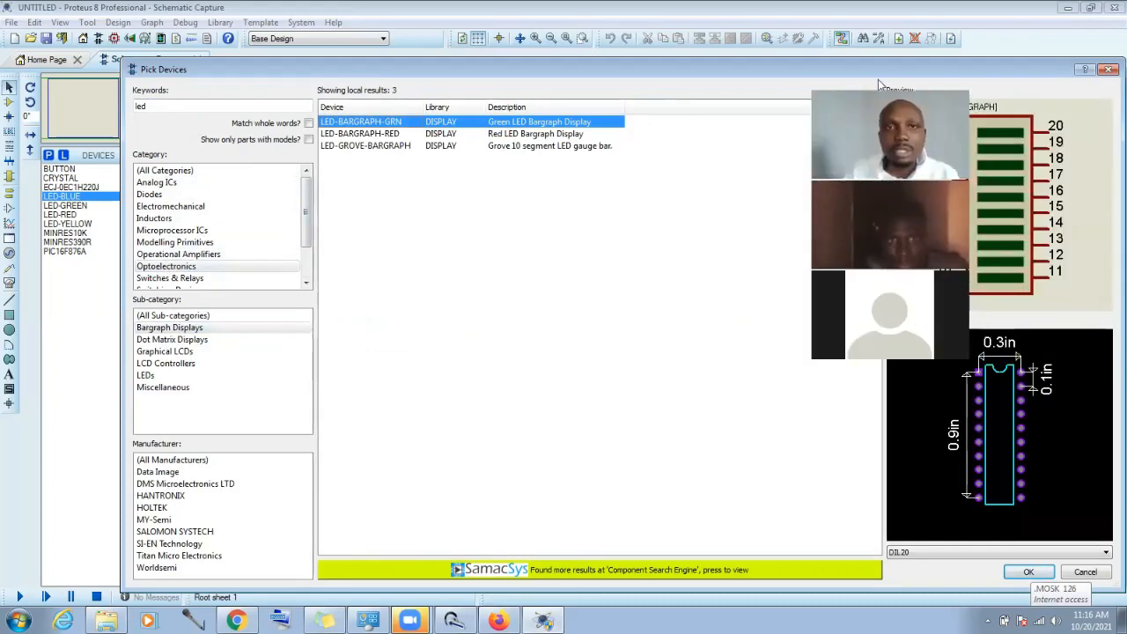
{"action": "double_click", "coordinate": [366, 126]}
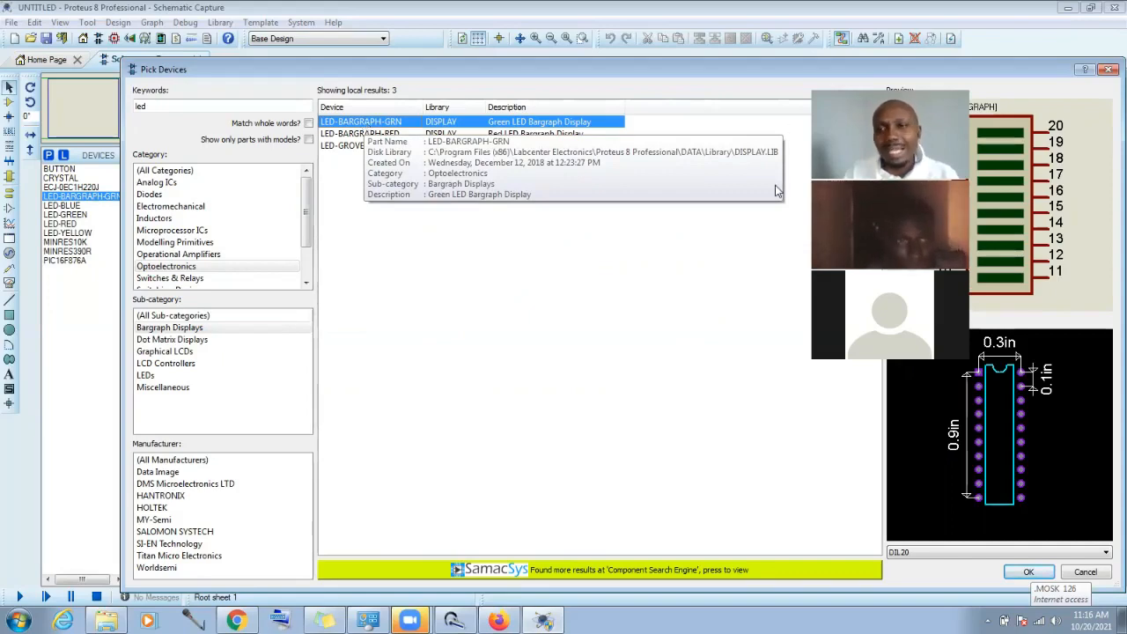
{"action": "left_click", "coordinate": [1027, 571]}
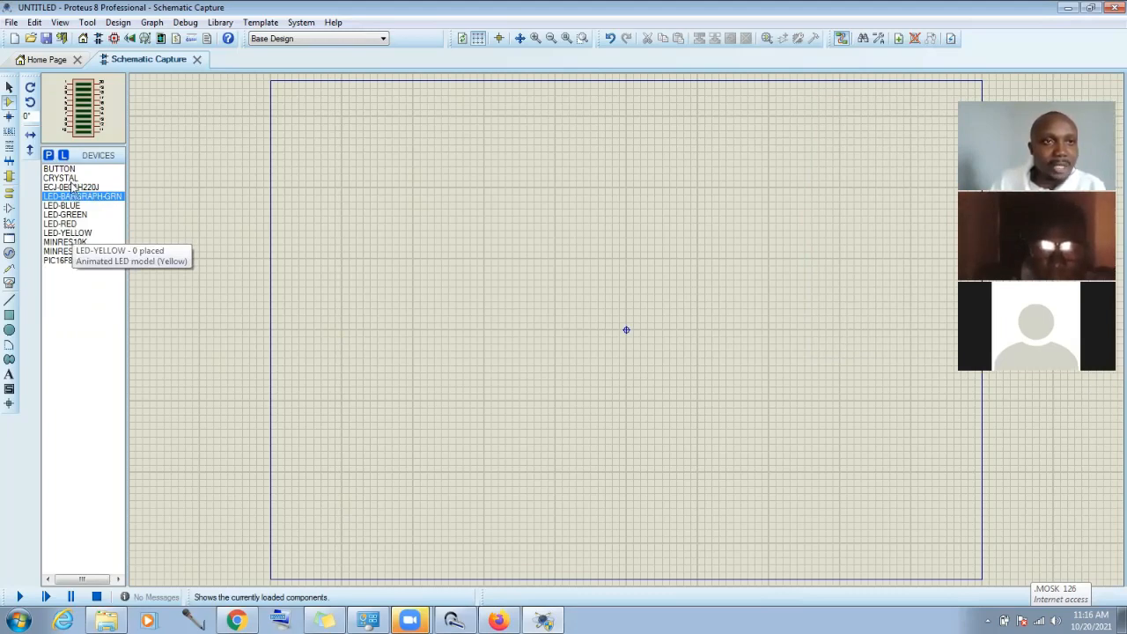
Step: Place one PIC16F876A microcontroller near the centre of the schematic sheet
{"action": "left_click", "coordinate": [70, 263]}
{"action": "left_click", "coordinate": [572, 347]}
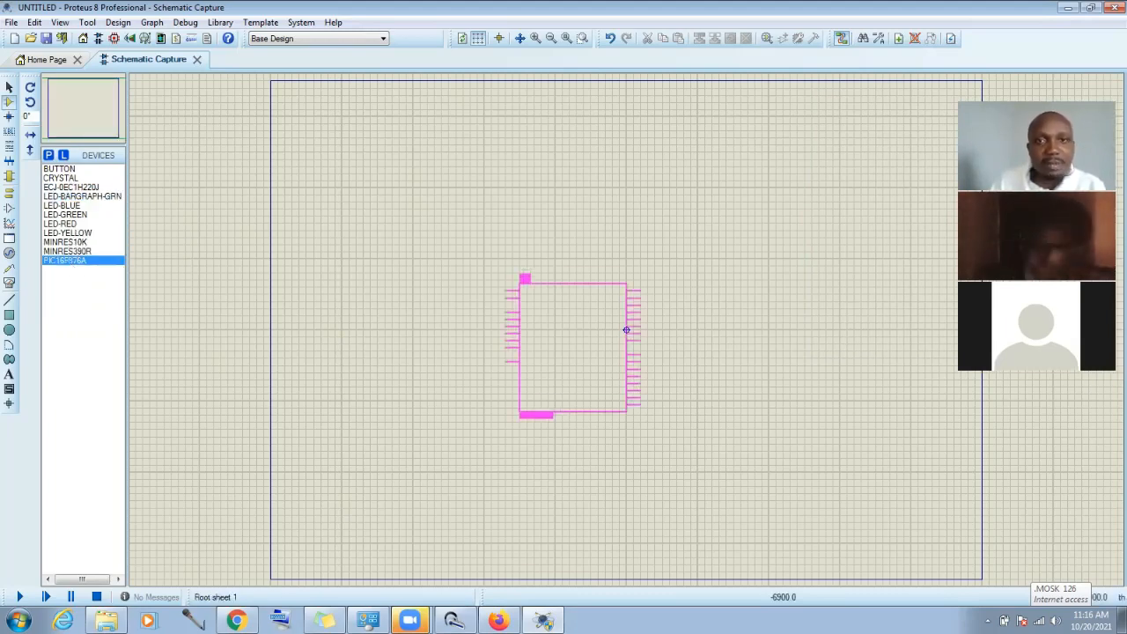
{"action": "left_click", "coordinate": [626, 329]}
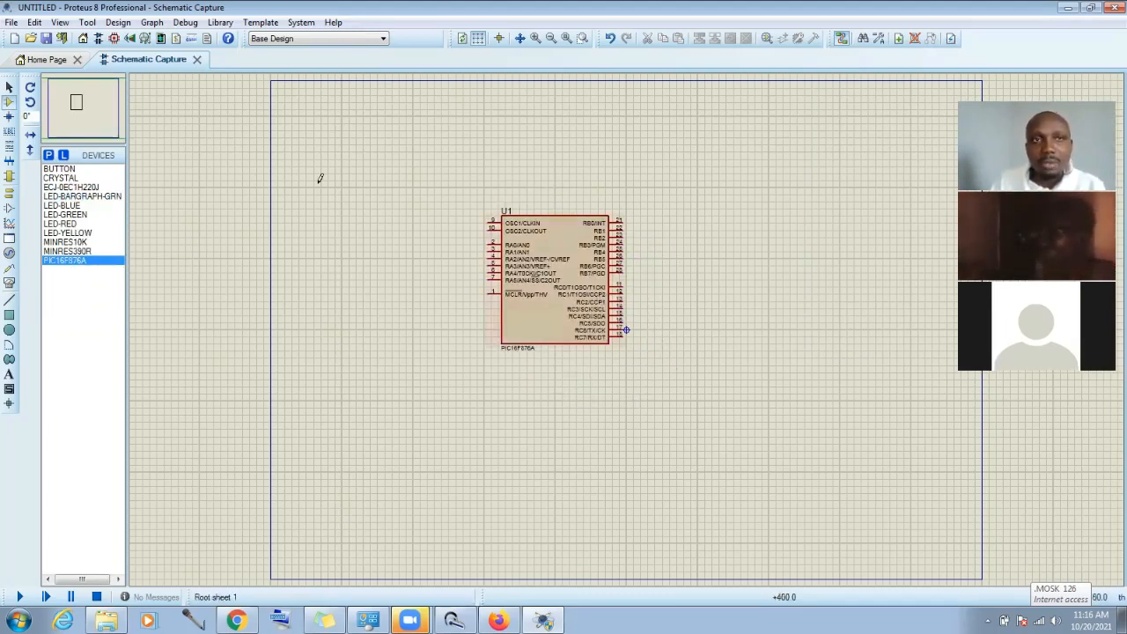
Step: Save the project as assignment in the assignment folder on the Desktop
{"action": "left_click", "coordinate": [47, 41]}
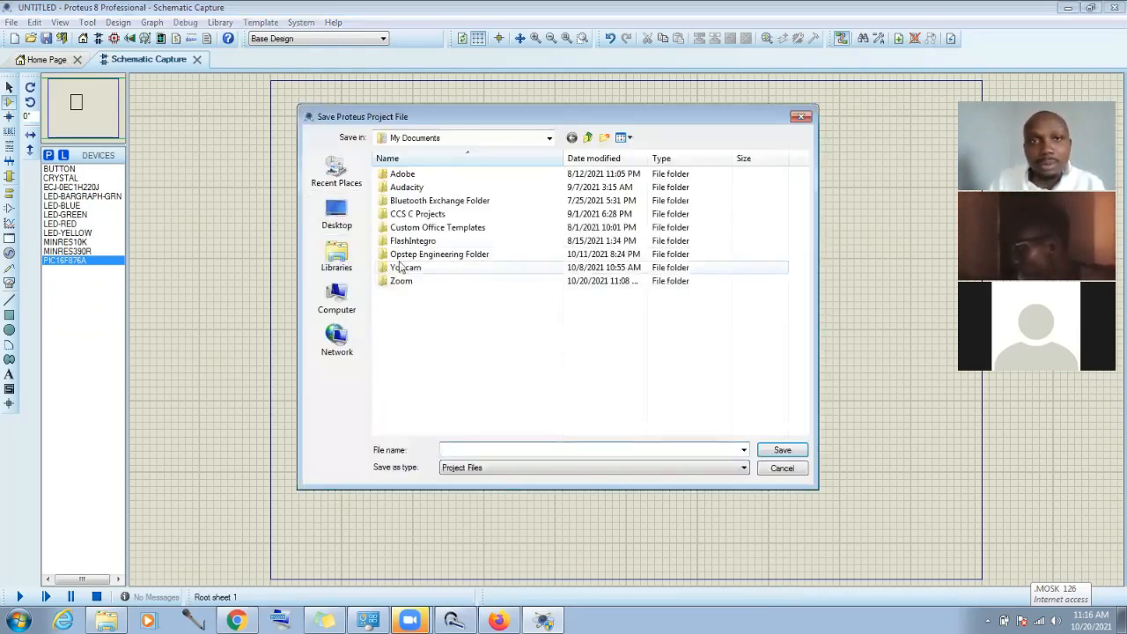
{"action": "left_click", "coordinate": [338, 215]}
{"action": "double_click", "coordinate": [423, 243]}
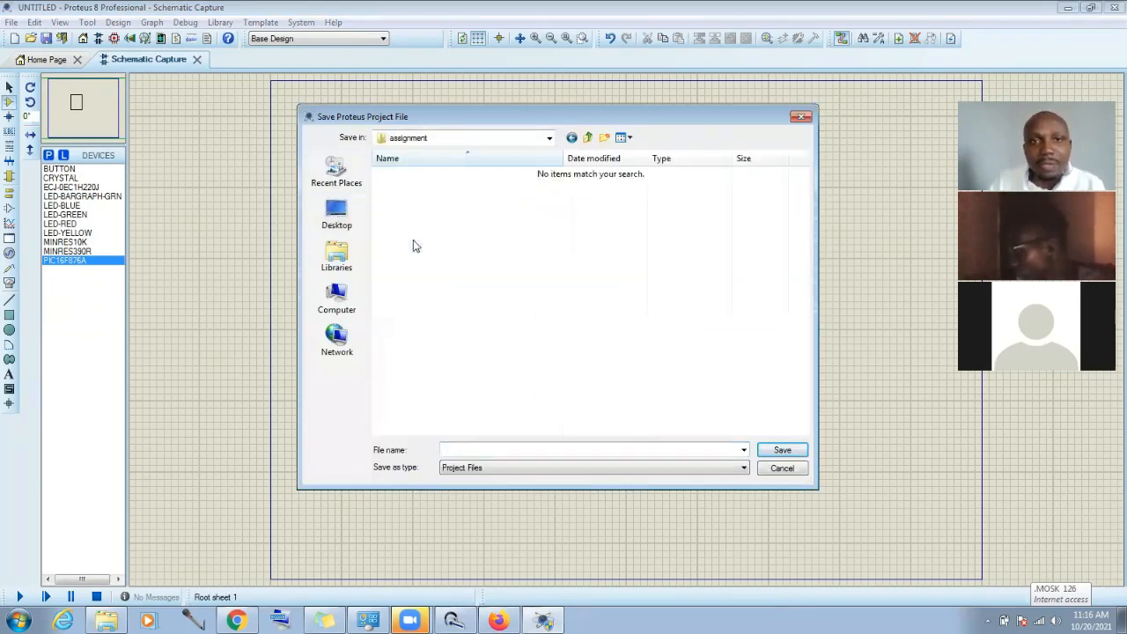
{"action": "left_click", "coordinate": [499, 450]}
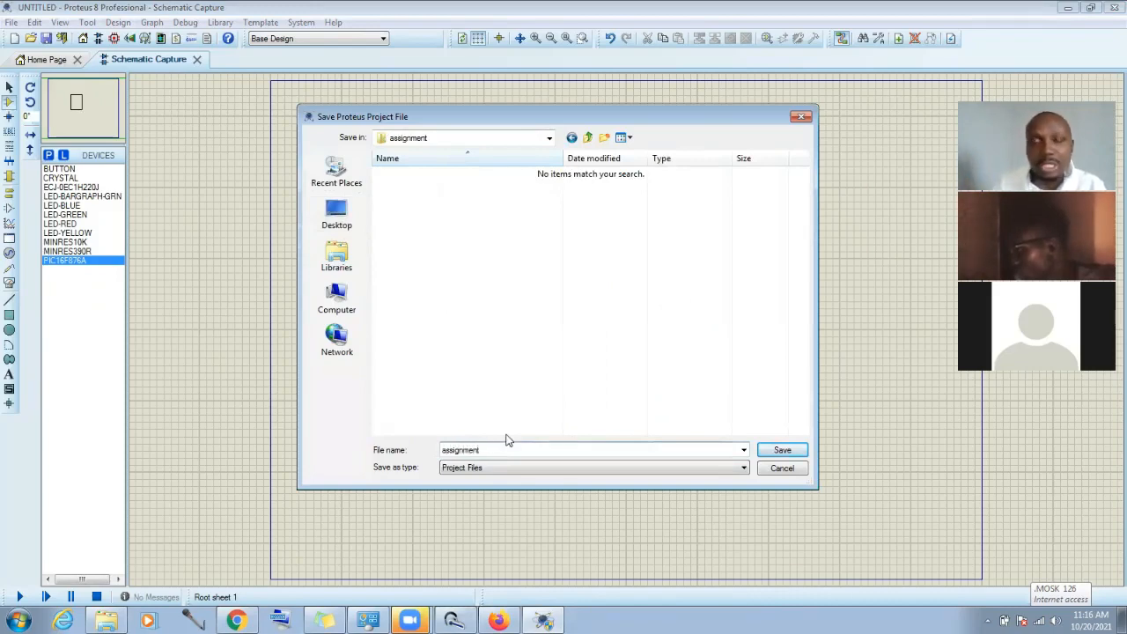
{"action": "left_click", "coordinate": [764, 452]}
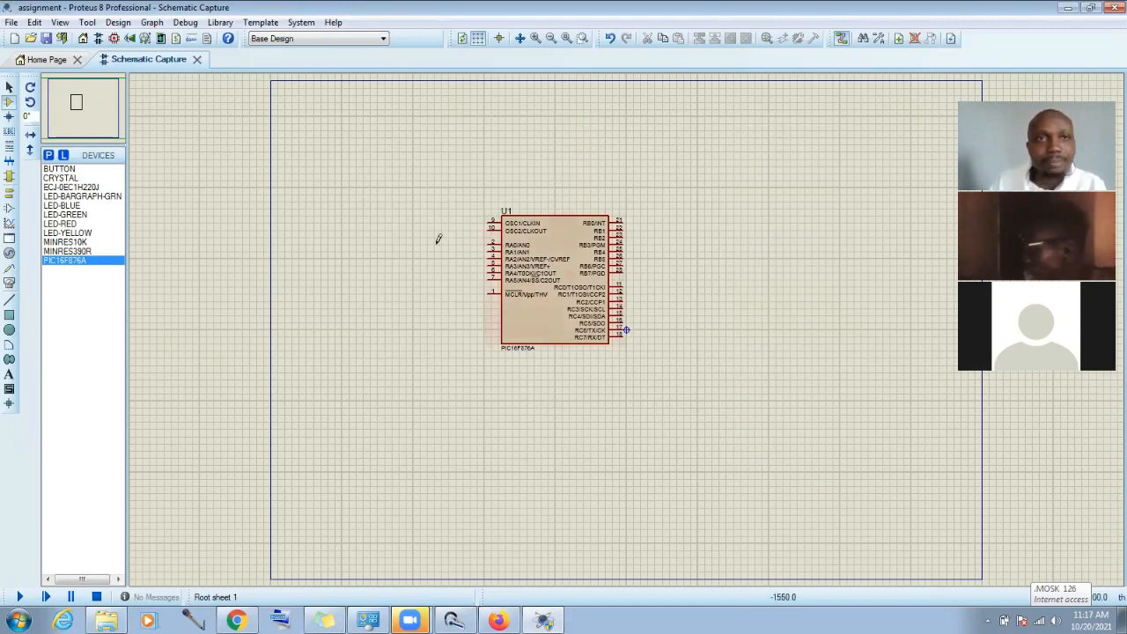
Step: Switch the sheet size to the User format of 7in by 5in
{"action": "left_click", "coordinate": [301, 22]}
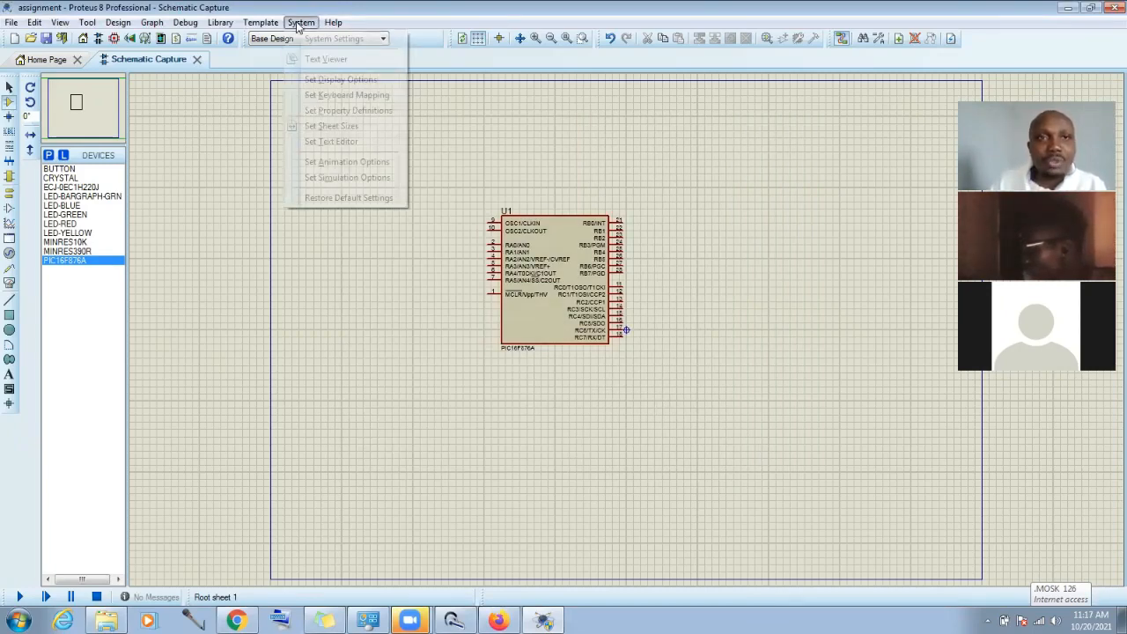
{"action": "left_click", "coordinate": [309, 128]}
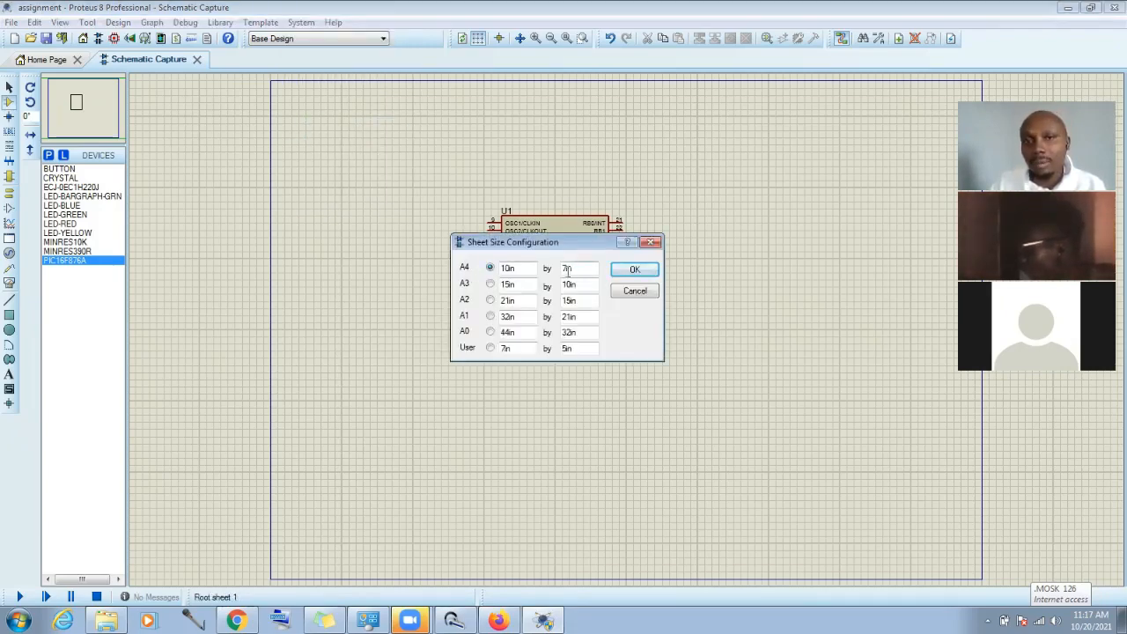
{"action": "left_click", "coordinate": [490, 349]}
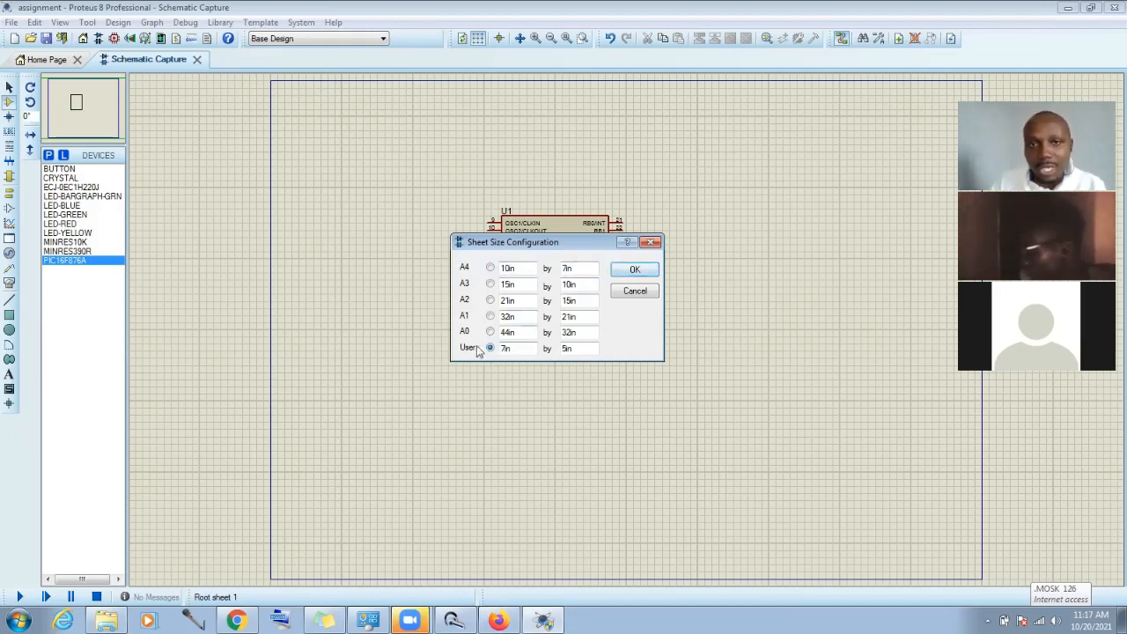
{"action": "left_click", "coordinate": [634, 269]}
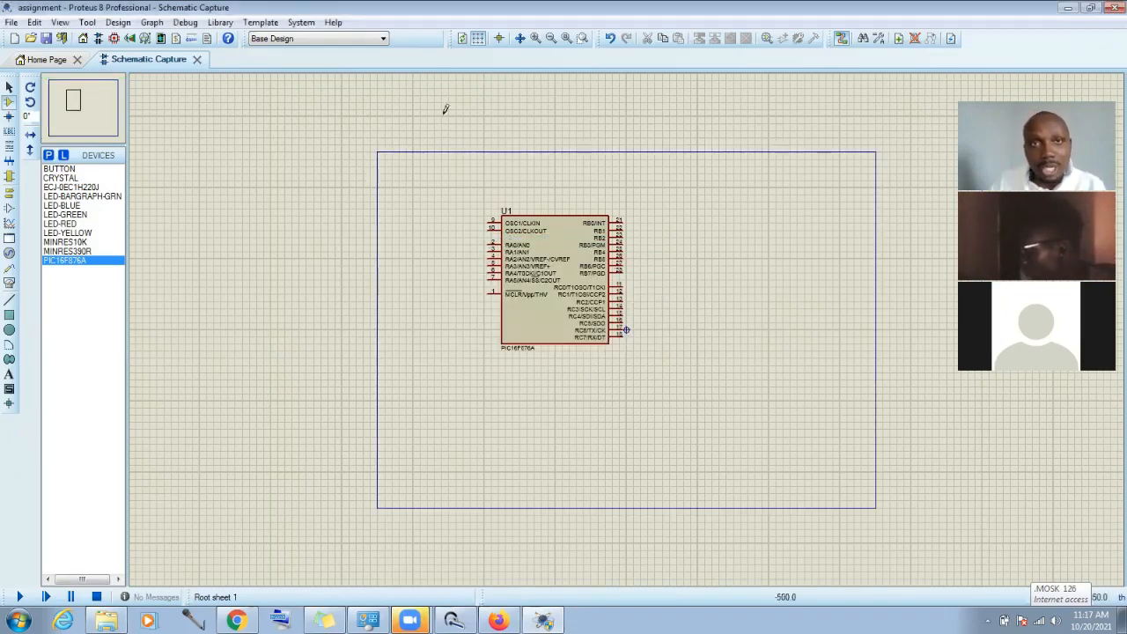
Step: Move the PIC16F876A closer to the centre of the resized sheet
{"action": "left_click", "coordinate": [567, 39]}
{"action": "left_click_drag", "start_coordinate": [498, 230], "coordinate": [582, 231]}
{"action": "left_click_drag", "start_coordinate": [626, 330], "coordinate": [626, 345]}
{"action": "left_click", "coordinate": [790, 316]}
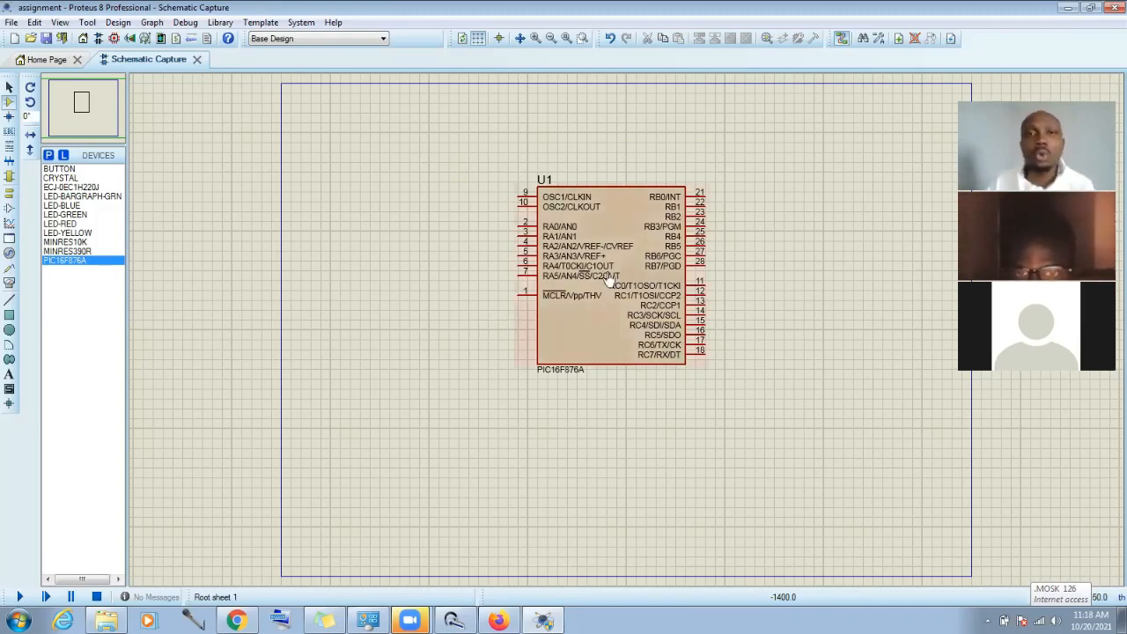
{"action": "left_click", "coordinate": [589, 324]}
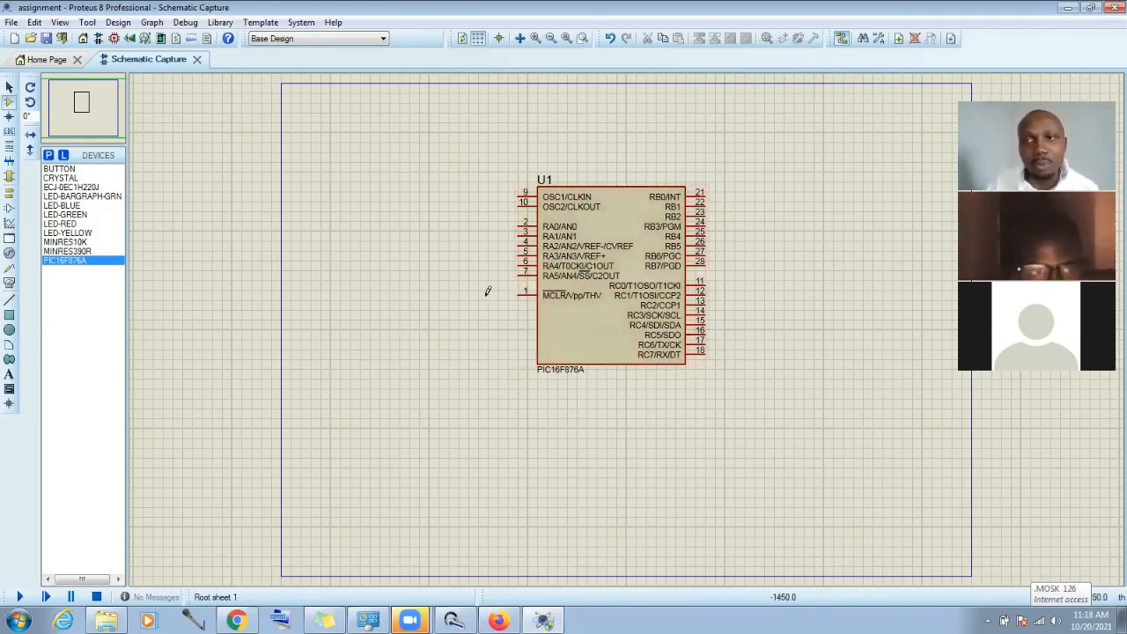
Step: Place a MINRES10K resistor horizontally beside the microcontroller's MCLR pin and wire it to pin 1
{"action": "left_click", "coordinate": [76, 243]}
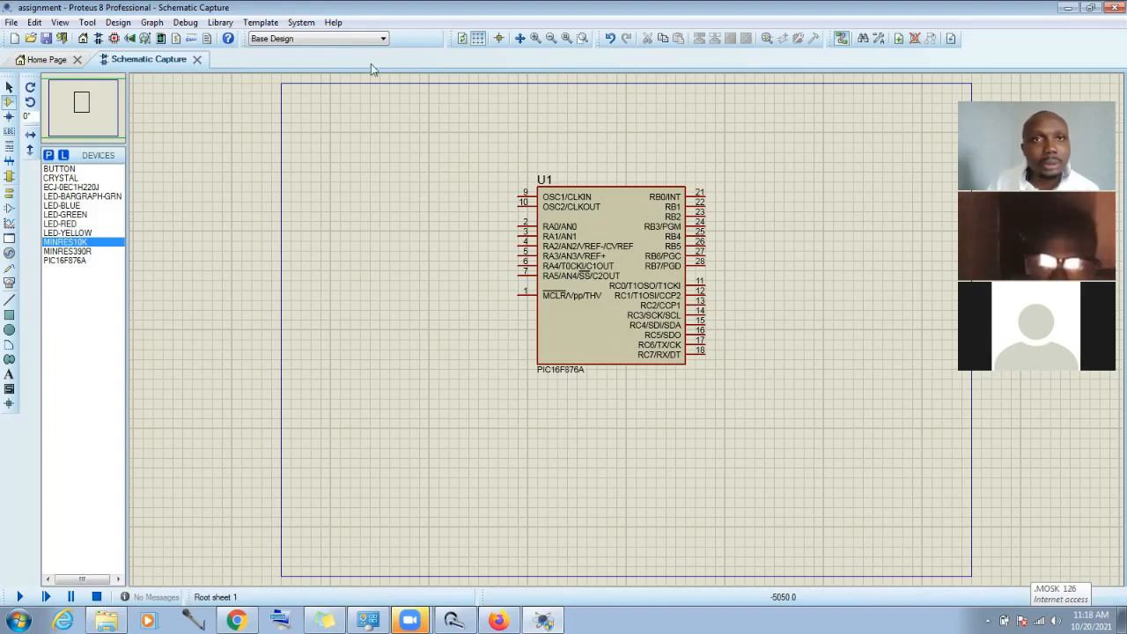
{"action": "left_click", "coordinate": [608, 264]}
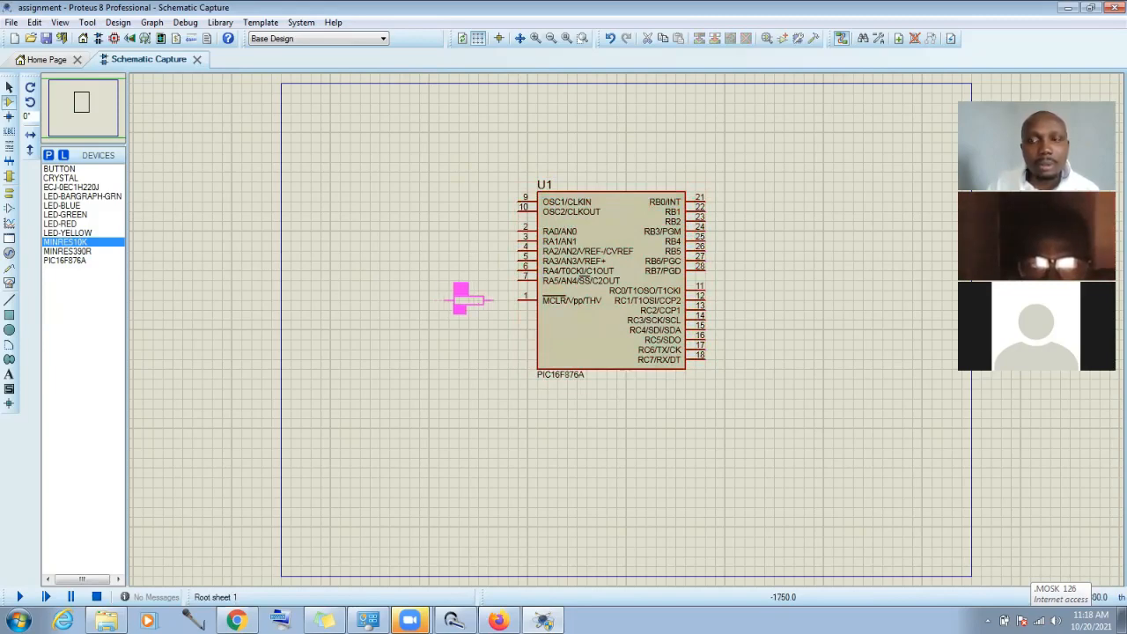
{"action": "left_click", "coordinate": [468, 300]}
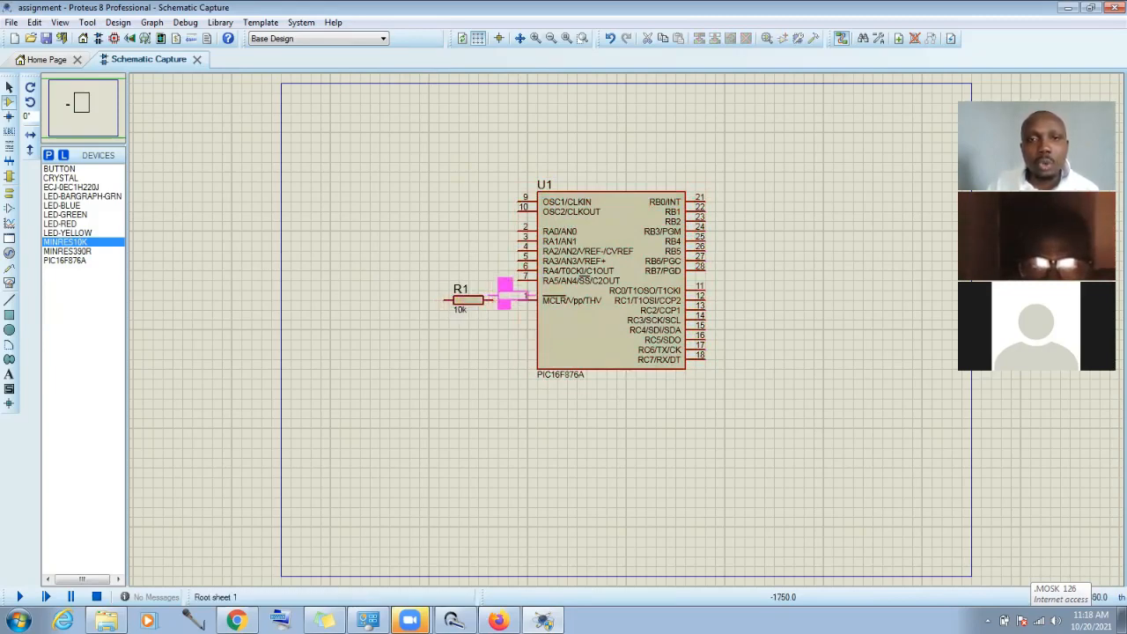
{"action": "left_click", "coordinate": [494, 300]}
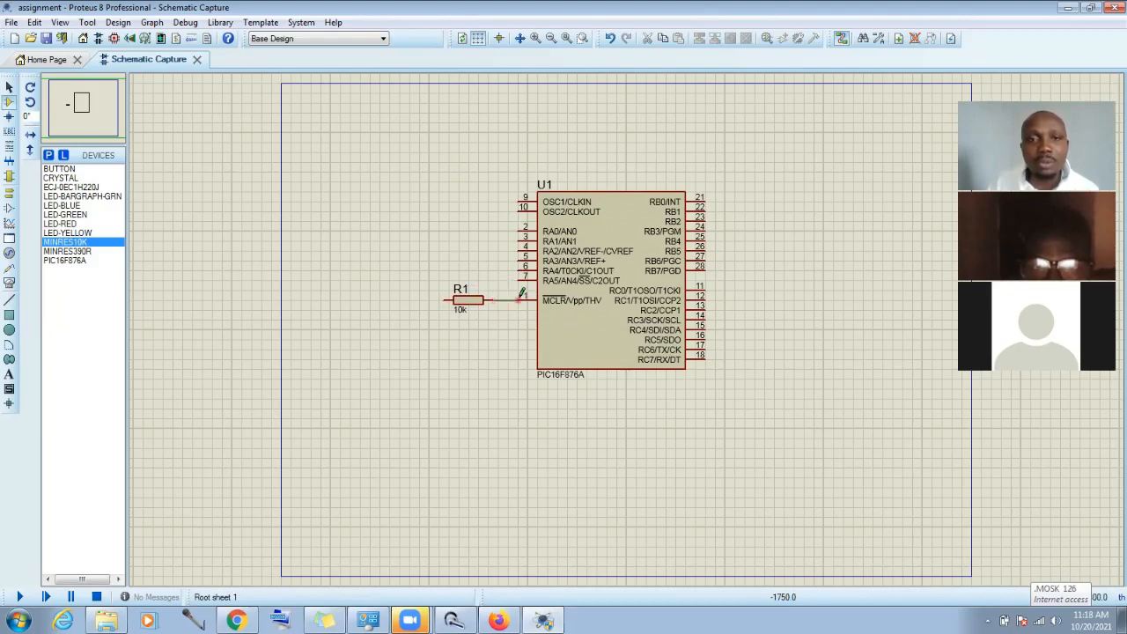
Step: Place a POWER terminal up and to the left of R1 and wire it to the resistor's free end
{"action": "left_click", "coordinate": [9, 193]}
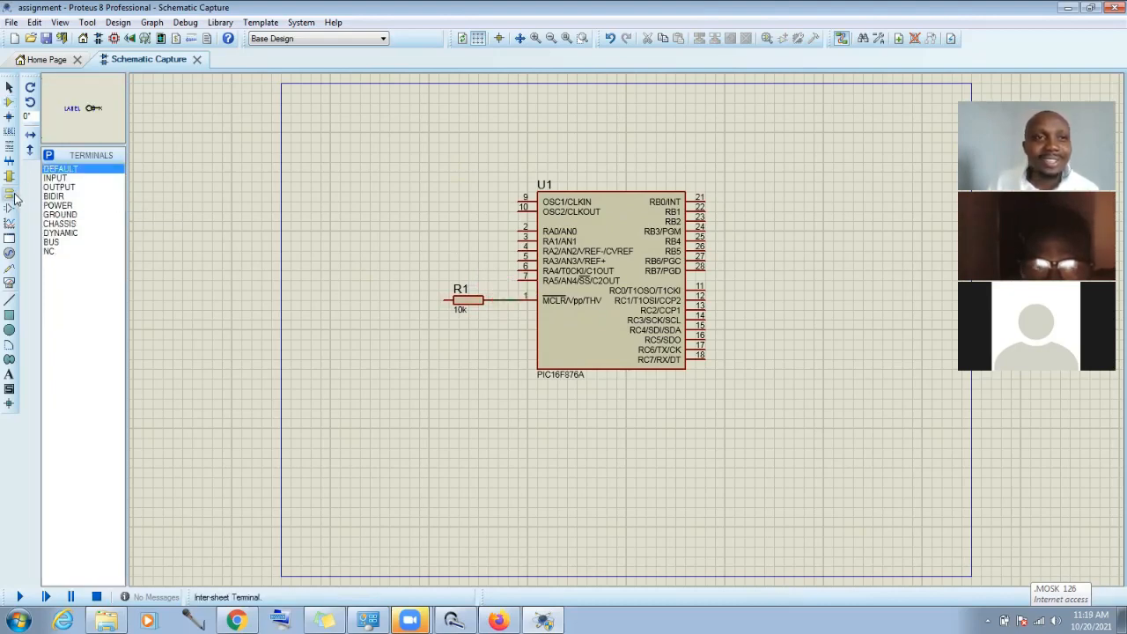
{"action": "left_click", "coordinate": [63, 208]}
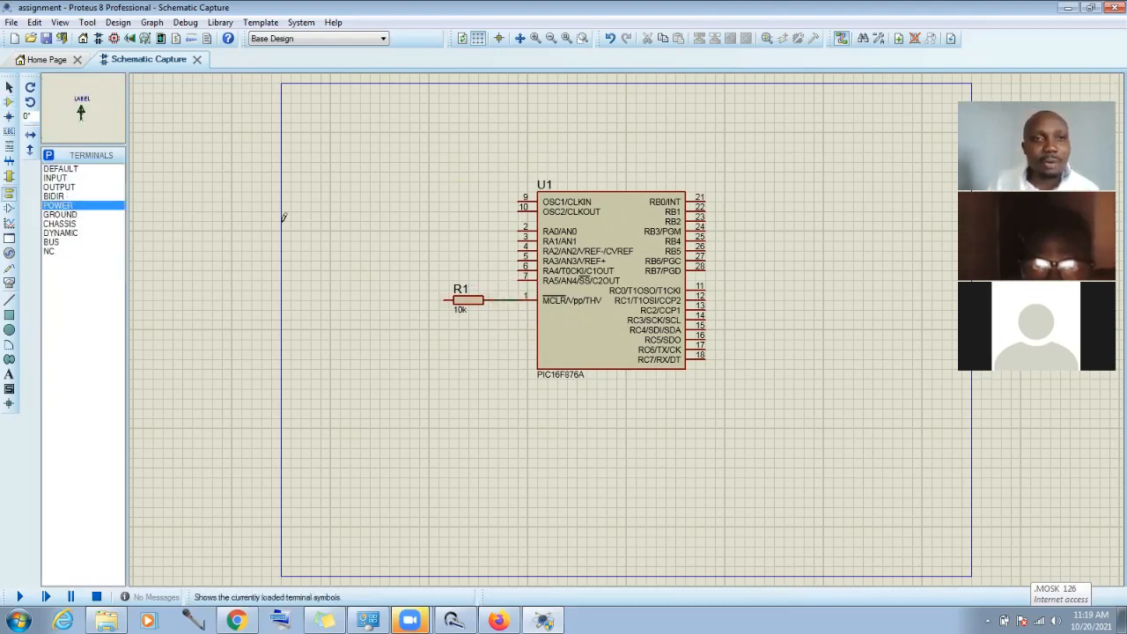
{"action": "left_click", "coordinate": [389, 271]}
{"action": "left_click", "coordinate": [446, 300]}
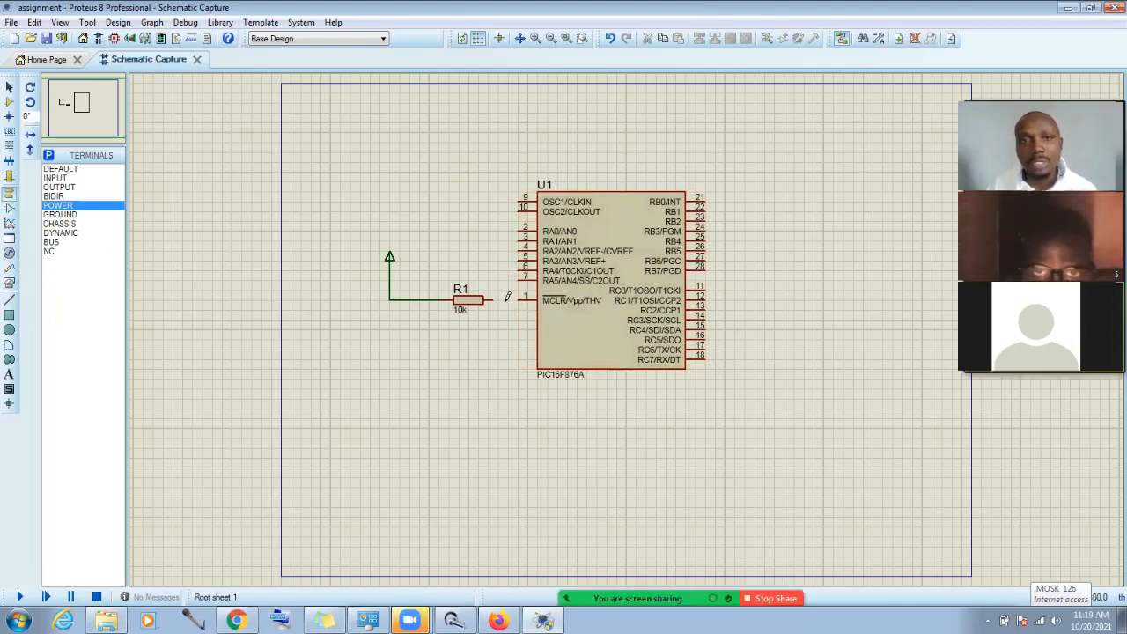
Step: Remove R1's power wire, stand the resistor upright just below the MCLR pin's level and wire its upper end to pin 1
{"action": "right_click", "coordinate": [424, 300]}
{"action": "right_click", "coordinate": [424, 300]}
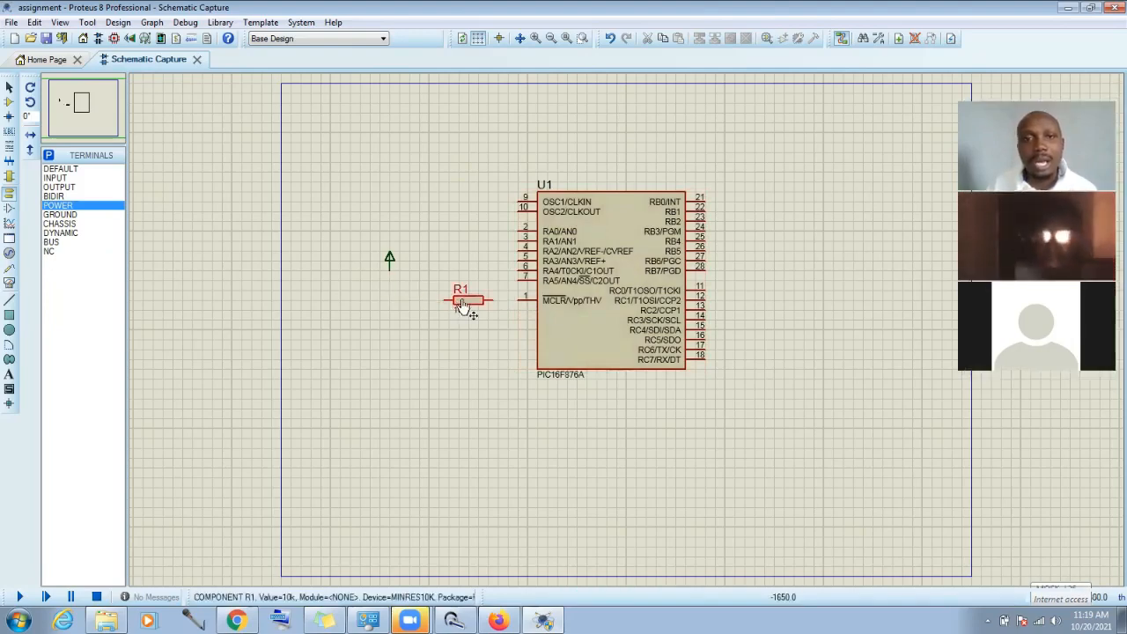
{"action": "right_click", "coordinate": [464, 305]}
{"action": "left_click", "coordinate": [476, 297]}
{"action": "left_click_drag", "start_coordinate": [468, 300], "coordinate": [509, 337]}
{"action": "left_click", "coordinate": [493, 314]}
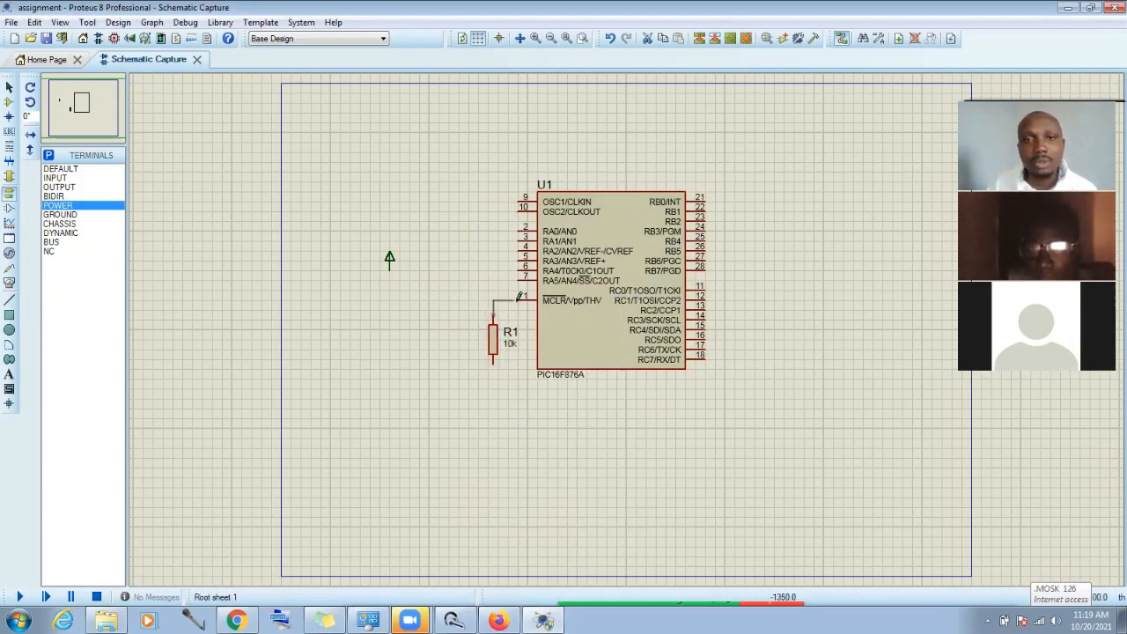
Step: Move the power terminal to just left of R1 and wire it to the resistor's lower end
{"action": "left_click", "coordinate": [390, 258]}
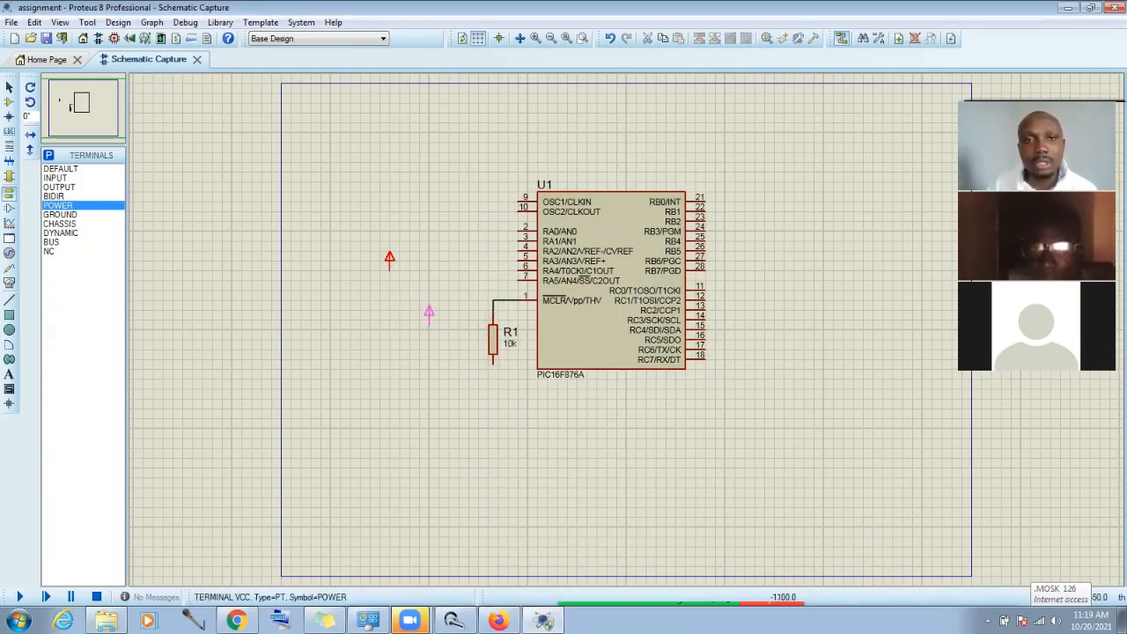
{"action": "left_click_drag", "start_coordinate": [429, 313], "coordinate": [464, 316]}
{"action": "left_click", "coordinate": [464, 326]}
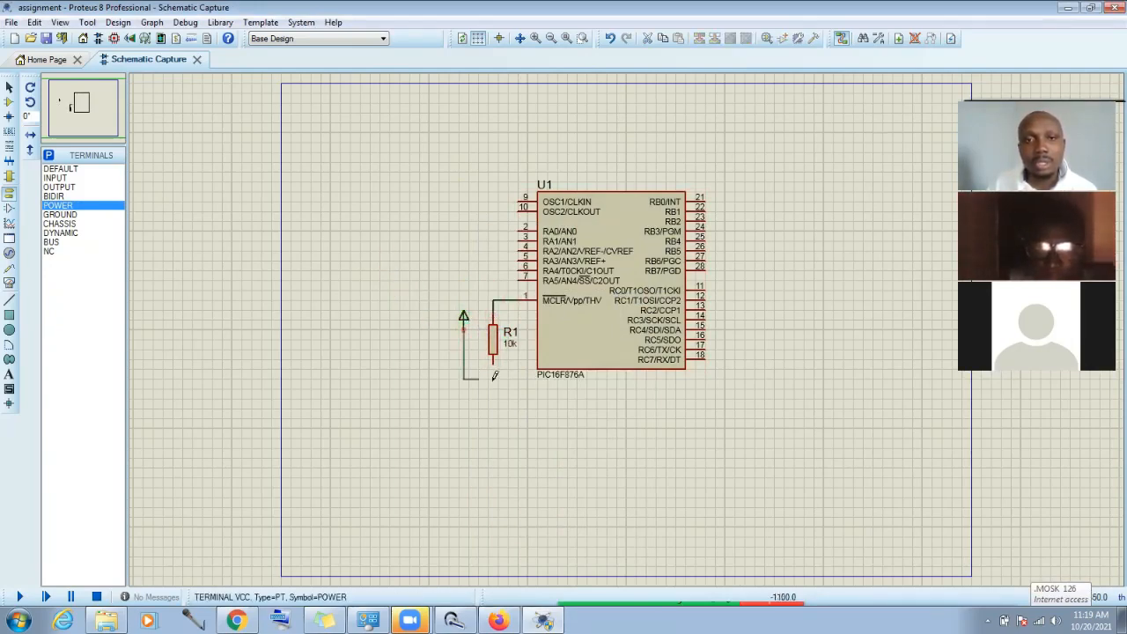
{"action": "left_click", "coordinate": [493, 361]}
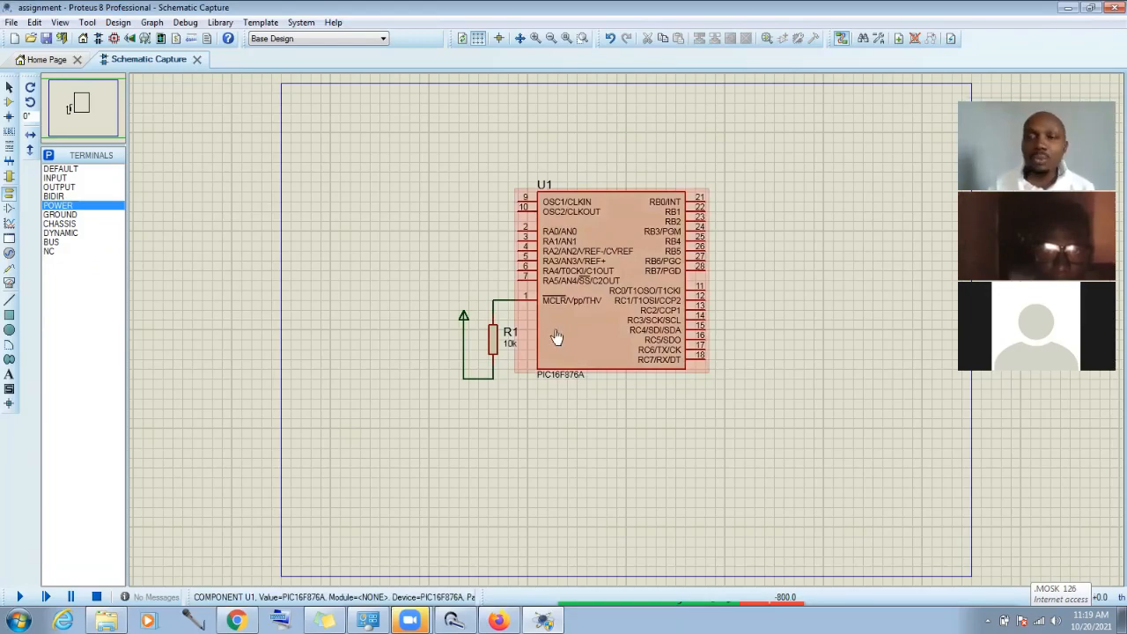
Step: Place a CRYSTAL rotated by 90° to the left of the microcontroller's OSC1 and OSC2 pins
{"action": "left_click", "coordinate": [582, 38]}
{"action": "left_click_drag", "start_coordinate": [504, 219], "coordinate": [643, 302]}
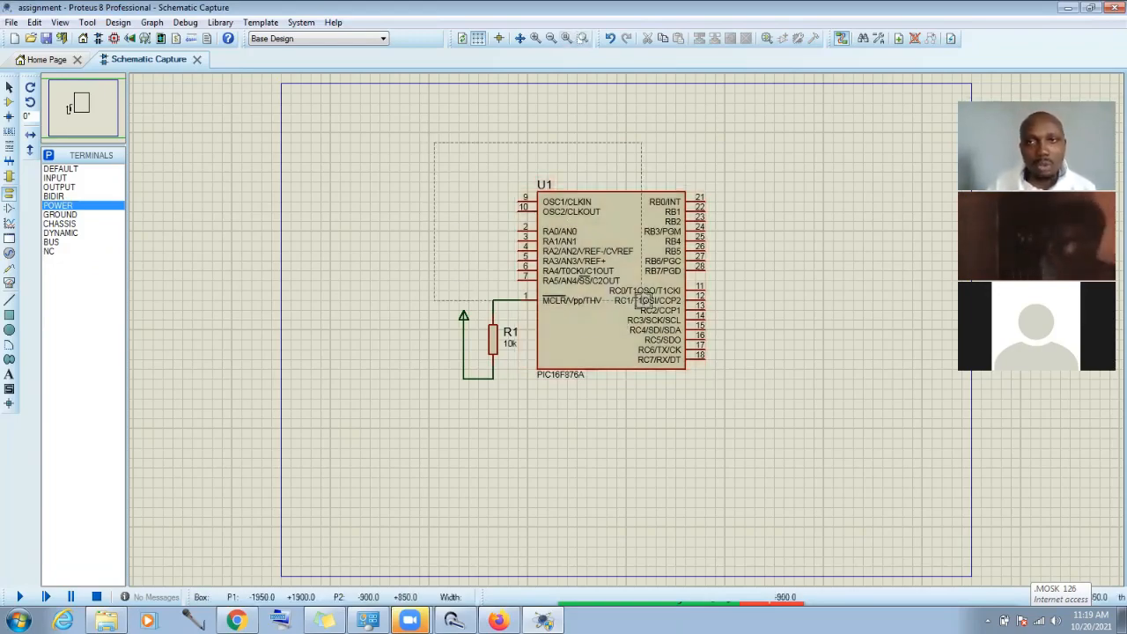
{"action": "left_click", "coordinate": [8, 101]}
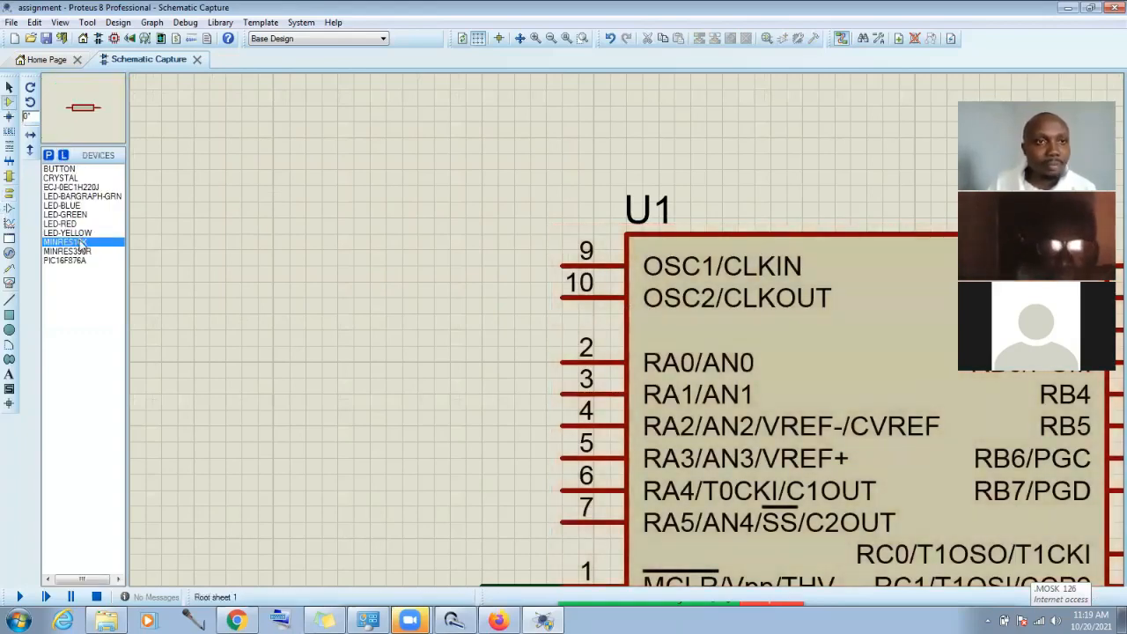
{"action": "left_click", "coordinate": [64, 181]}
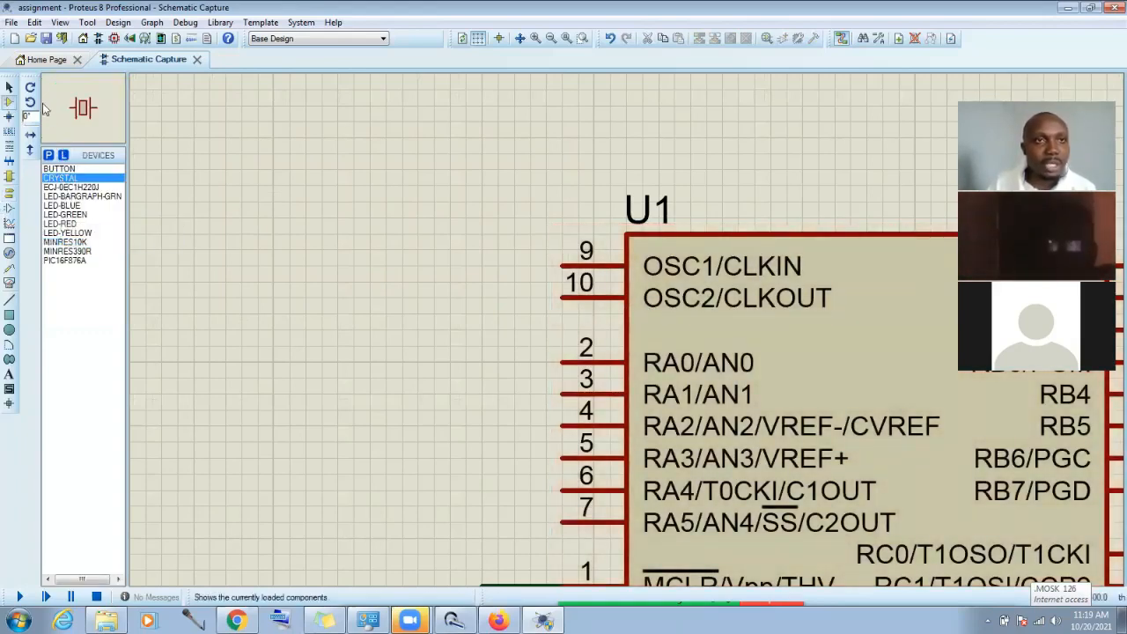
{"action": "left_click", "coordinate": [30, 102]}
{"action": "left_click", "coordinate": [433, 274]}
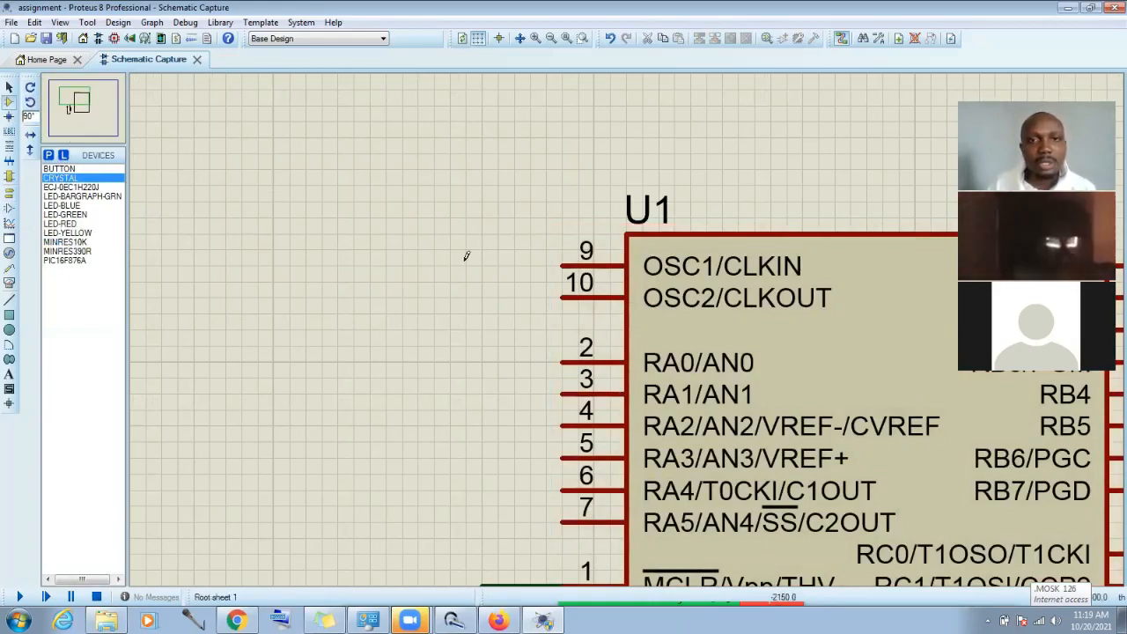
{"action": "left_click", "coordinate": [399, 255]}
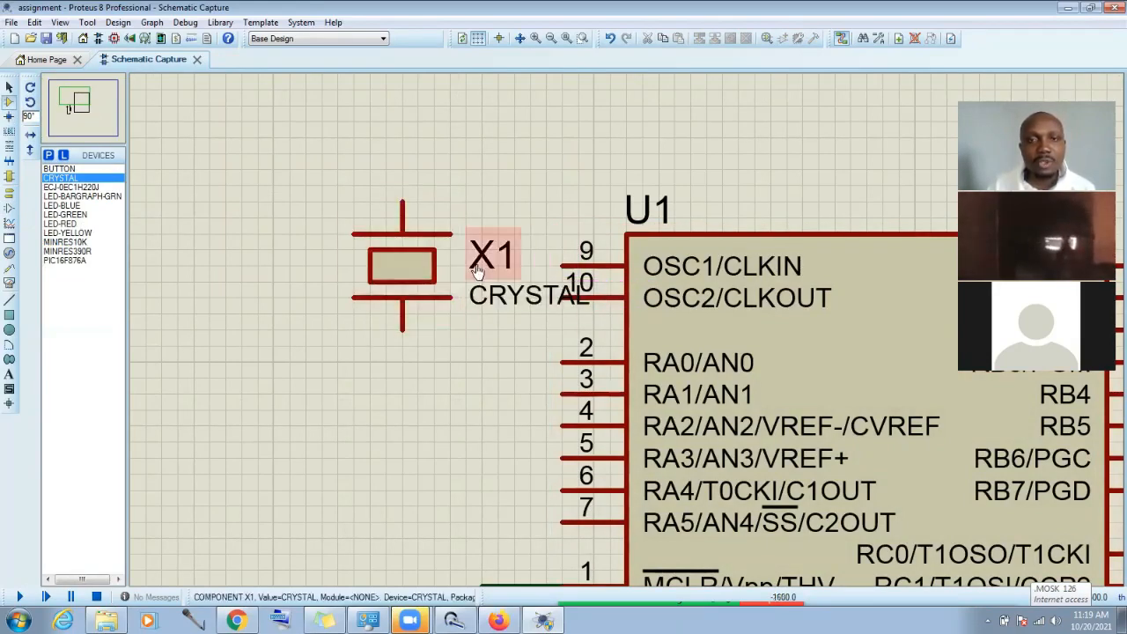
Step: Move the crystal's reference and value labels onto its body, clear of the microcontroller pins
{"action": "left_click", "coordinate": [498, 298]}
{"action": "left_click_drag", "start_coordinate": [498, 298], "coordinate": [386, 265]}
{"action": "left_click", "coordinate": [468, 373]}
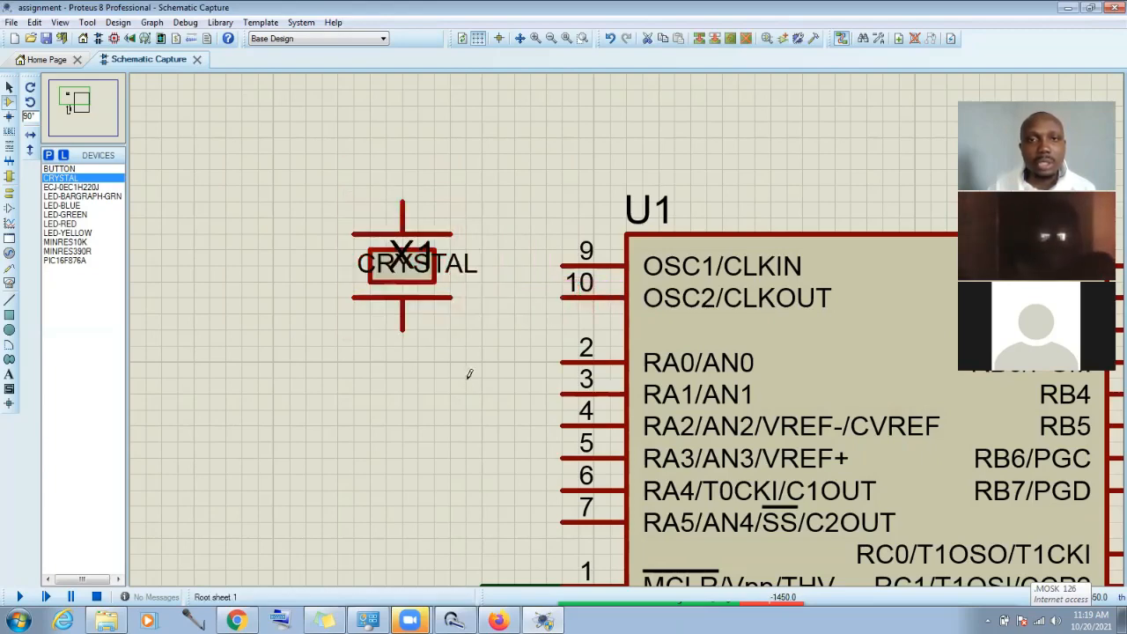
Step: Wire the crystal's upper end to OSC1/CLKIN pin 9 and its lower end to OSC2/CLKOUT pin 10
{"action": "left_click", "coordinate": [403, 189]}
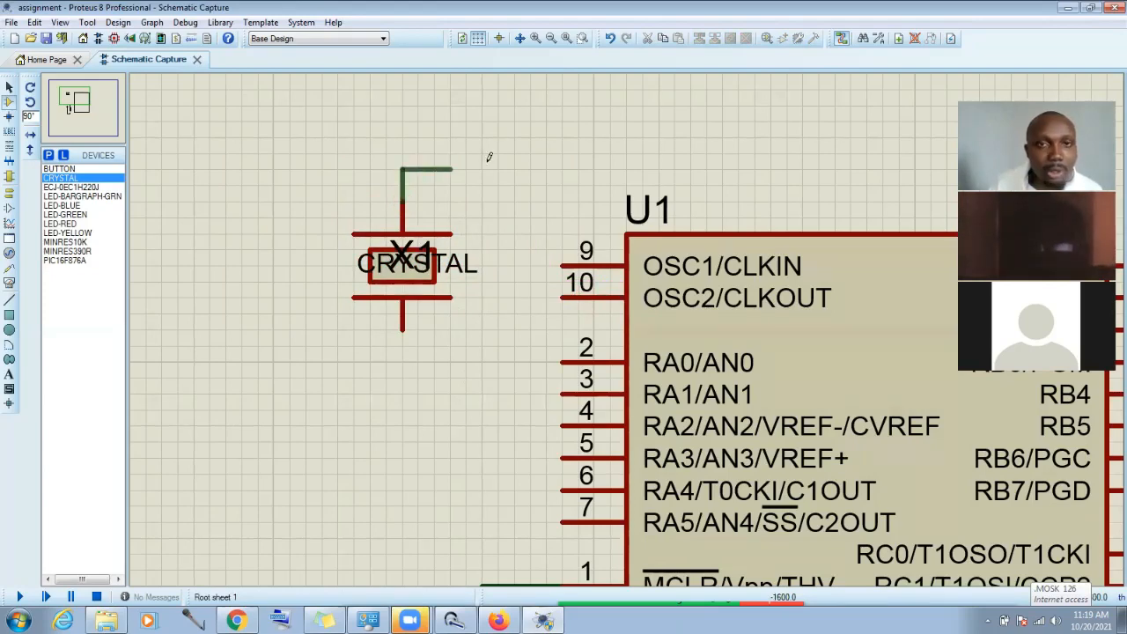
{"action": "left_click", "coordinate": [531, 169]}
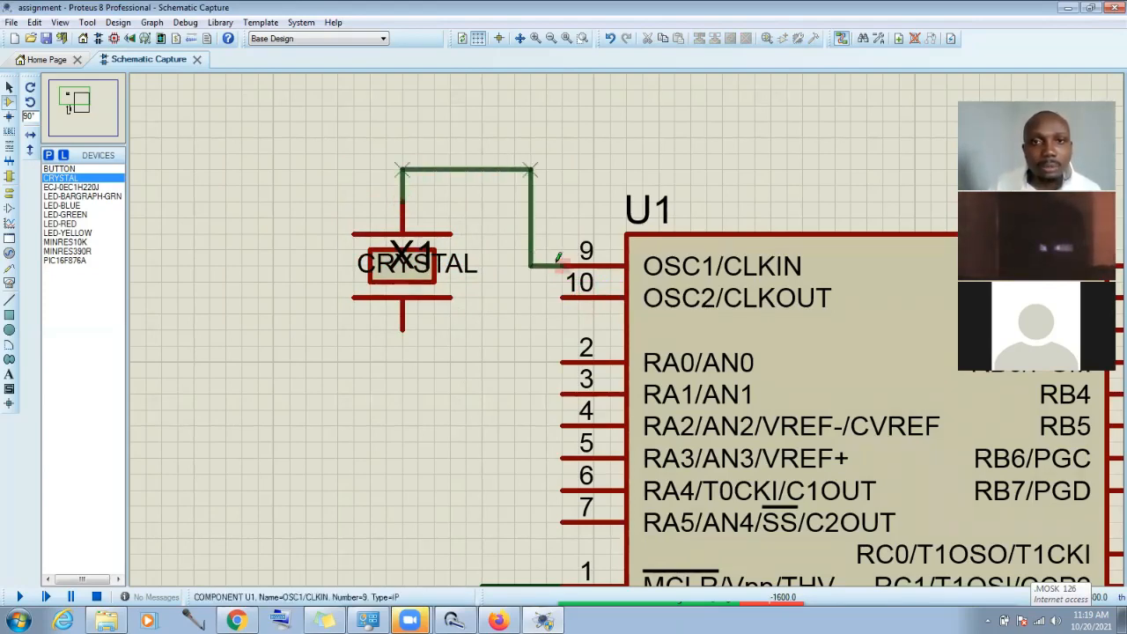
{"action": "left_click", "coordinate": [561, 264]}
{"action": "left_click", "coordinate": [561, 298]}
{"action": "left_click", "coordinate": [531, 297]}
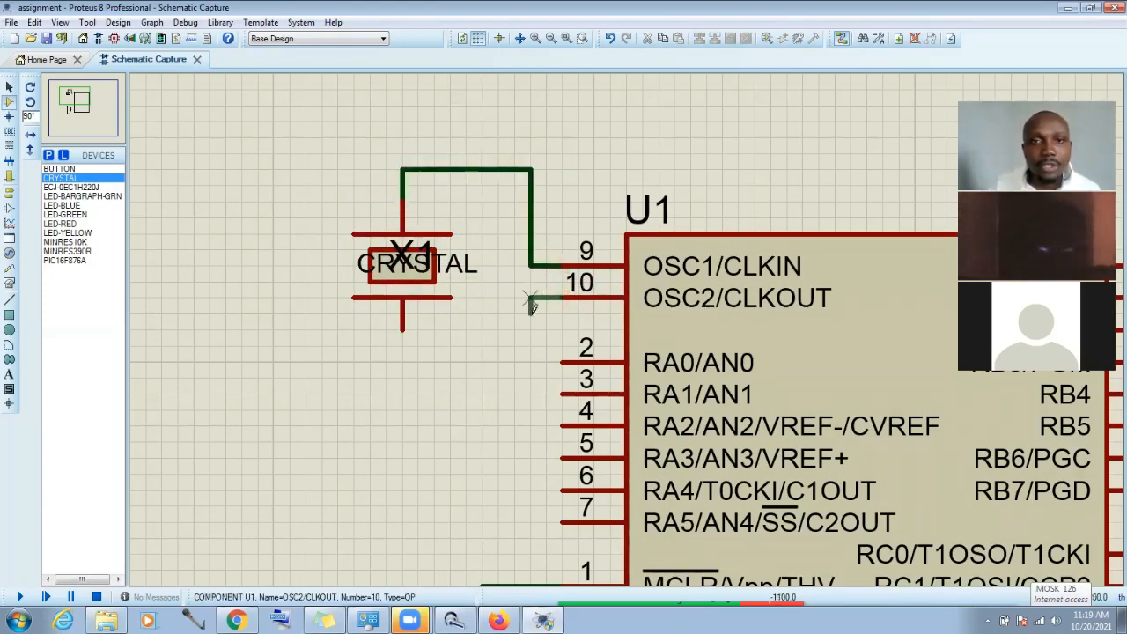
{"action": "left_click", "coordinate": [531, 330]}
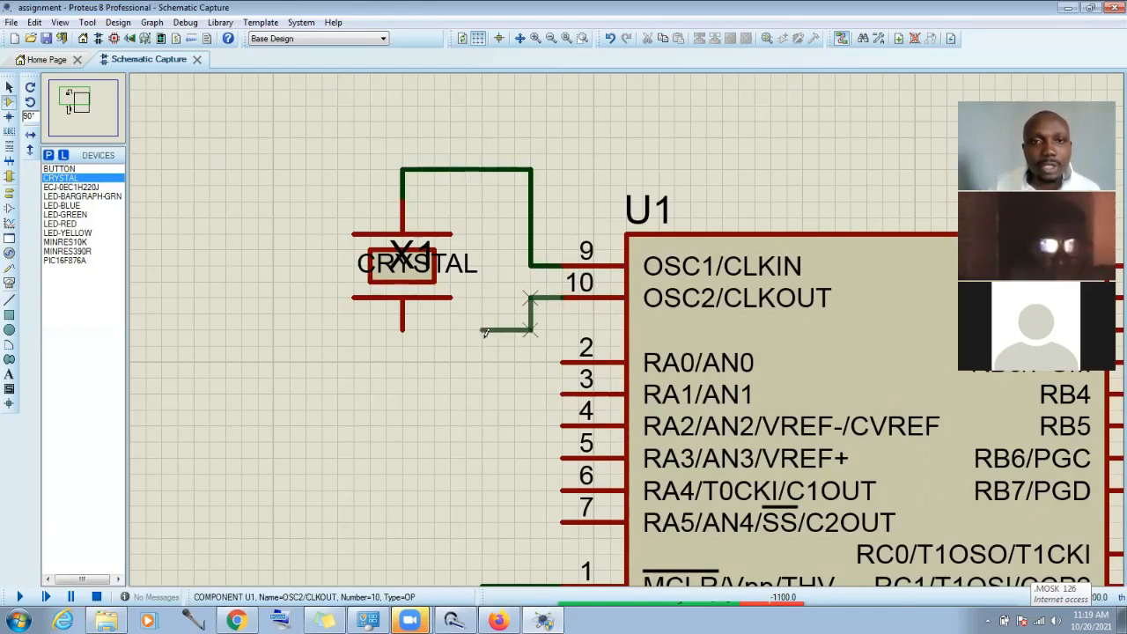
{"action": "left_click", "coordinate": [402, 361]}
{"action": "left_click", "coordinate": [402, 328]}
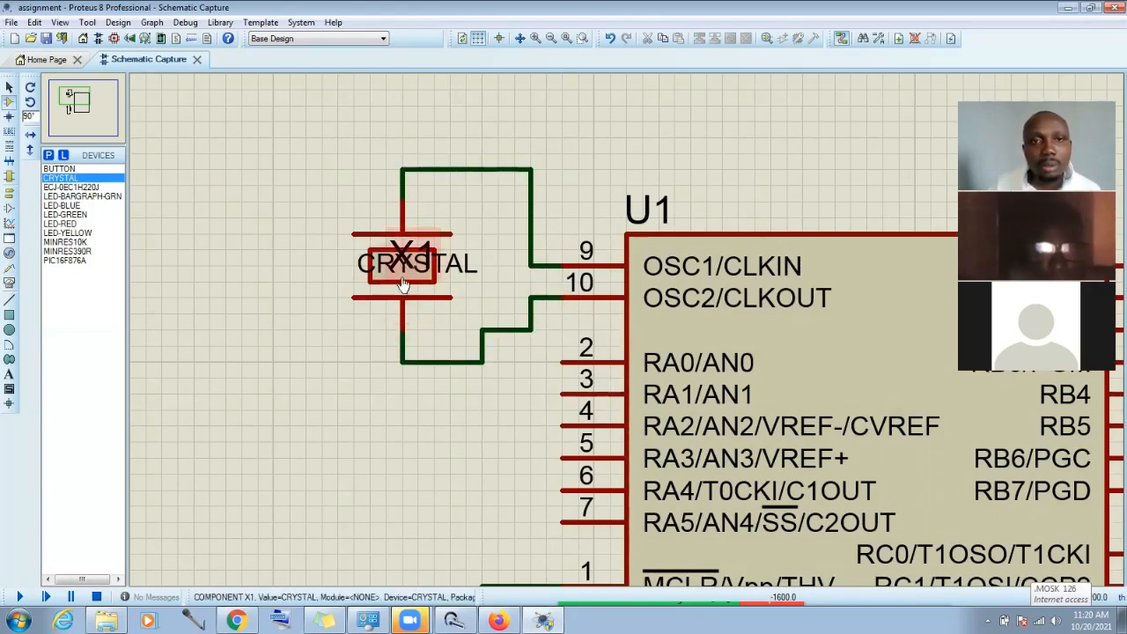
Step: Move the wired crystal slightly up and left, away from the microcontroller
{"action": "left_click", "coordinate": [10, 88]}
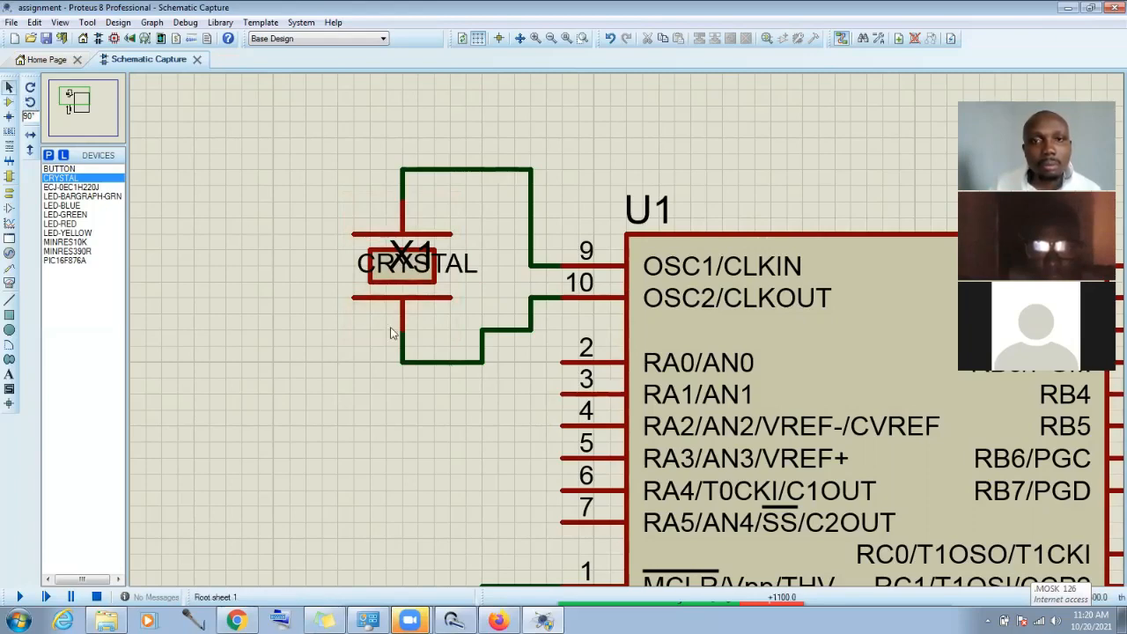
{"action": "left_click", "coordinate": [405, 294]}
{"action": "left_click_drag", "start_coordinate": [405, 295], "coordinate": [379, 252]}
{"action": "left_click", "coordinate": [321, 355]}
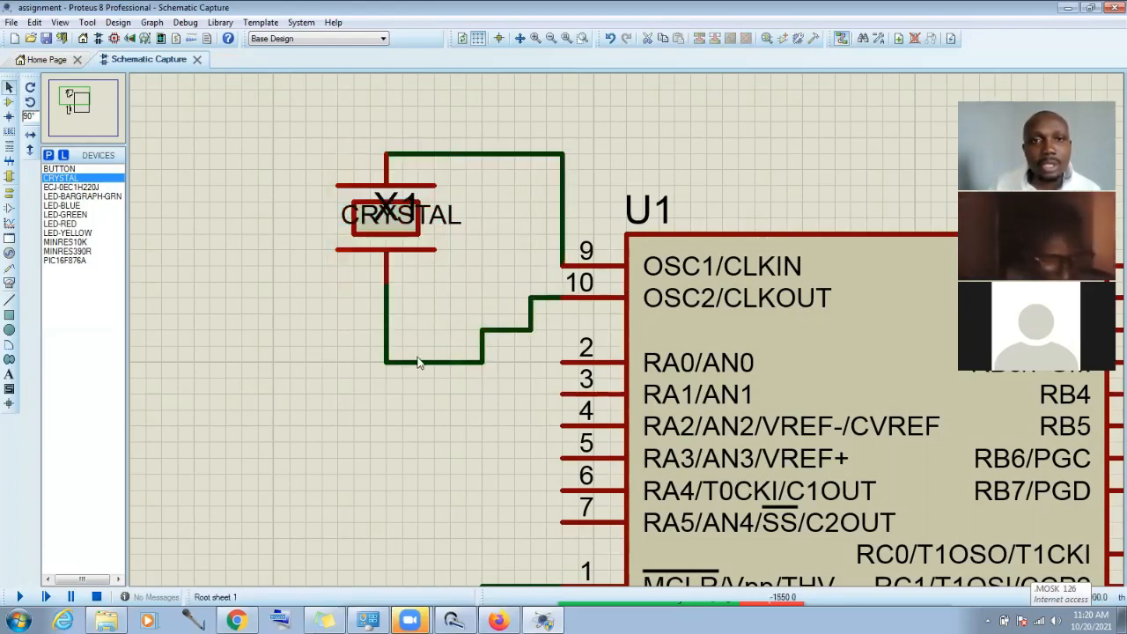
Step: Straighten the wire from the crystal's lower end into one horizontal run level with OSC2/CLKOUT pin 10
{"action": "left_click", "coordinate": [420, 363]}
{"action": "left_click_drag", "start_coordinate": [420, 362], "coordinate": [419, 303]}
{"action": "left_click_drag", "start_coordinate": [496, 329], "coordinate": [498, 302]}
{"action": "left_click", "coordinate": [213, 265]}
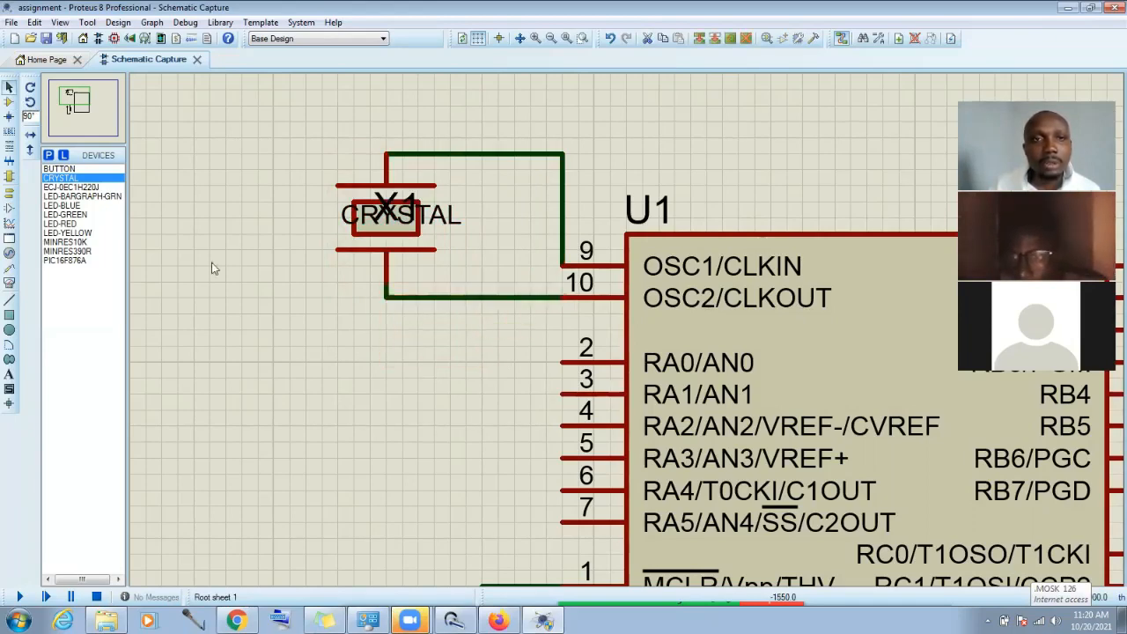
Step: Place two ECJ-0EC1H220J 22pF capacitors at 0° rotation to the left of the crystal, one beside each of its ends
{"action": "left_click", "coordinate": [71, 187]}
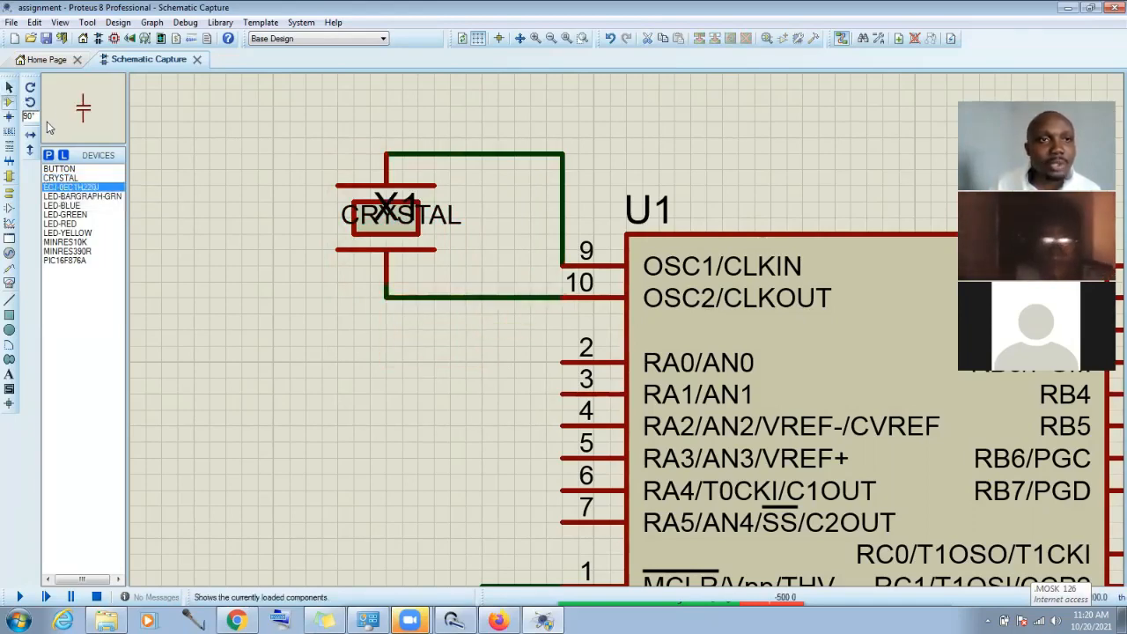
{"action": "left_click", "coordinate": [189, 154]}
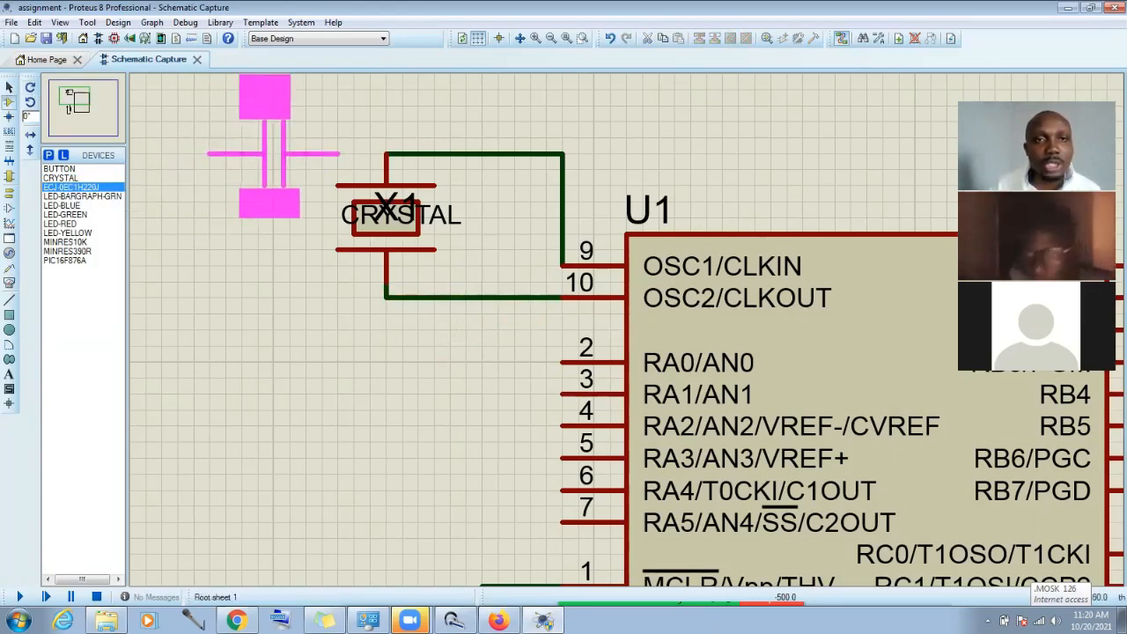
{"action": "left_click", "coordinate": [268, 154]}
{"action": "left_click", "coordinate": [261, 296]}
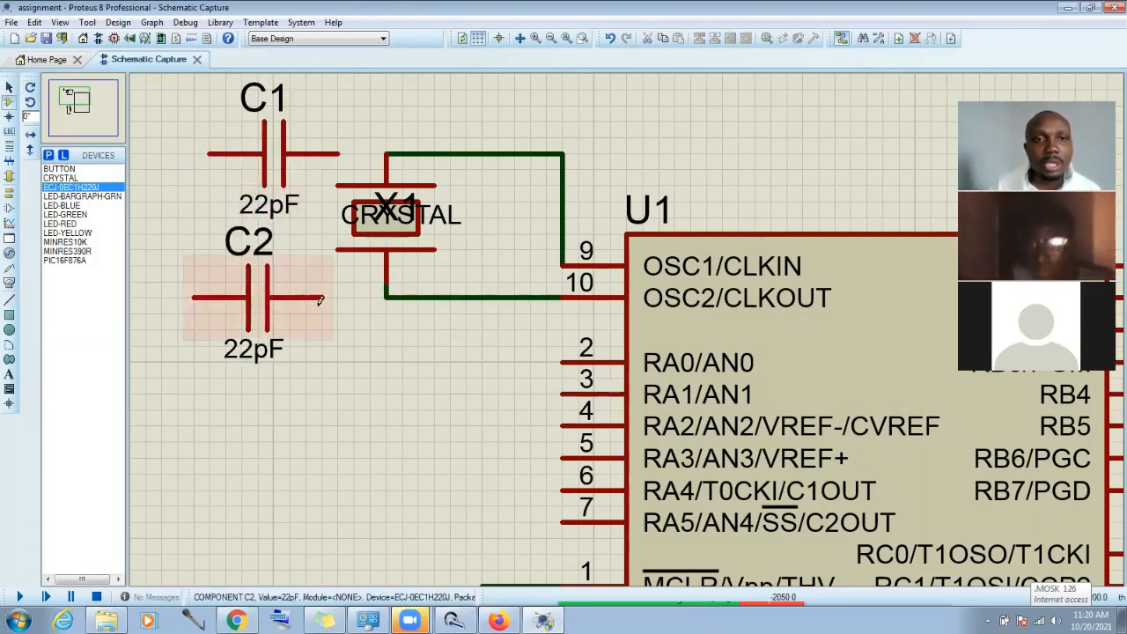
Step: Wire each capacitor's right end to the matching crystal end and join the two capacitors' left ends together
{"action": "left_click", "coordinate": [322, 297]}
{"action": "left_click", "coordinate": [385, 296]}
{"action": "left_click", "coordinate": [337, 154]}
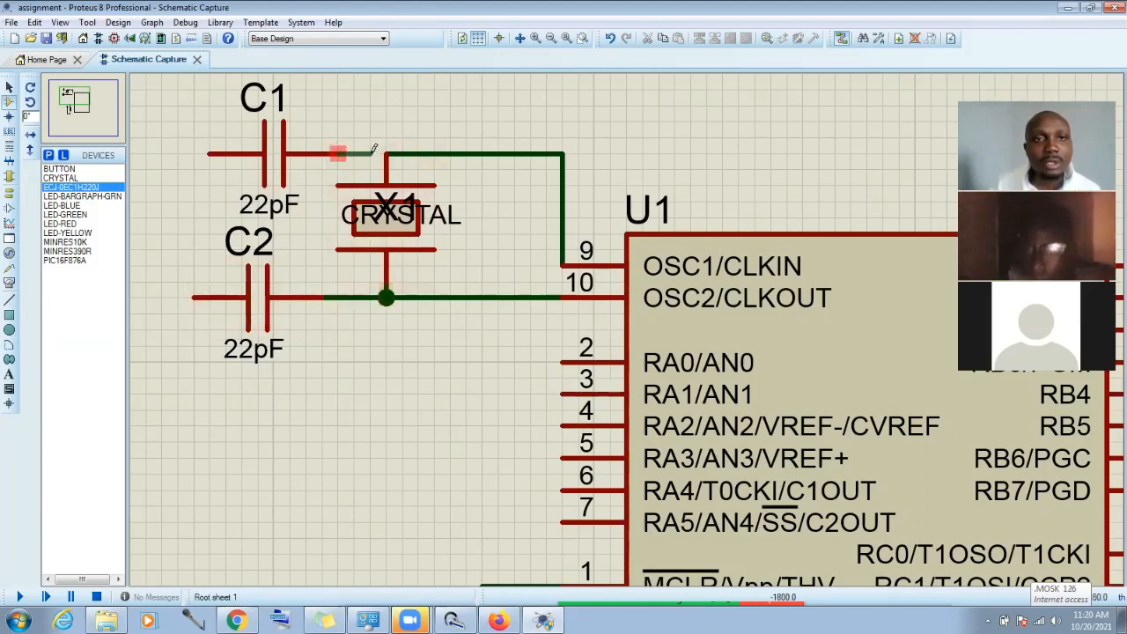
{"action": "left_click", "coordinate": [385, 154]}
{"action": "left_click", "coordinate": [208, 154]}
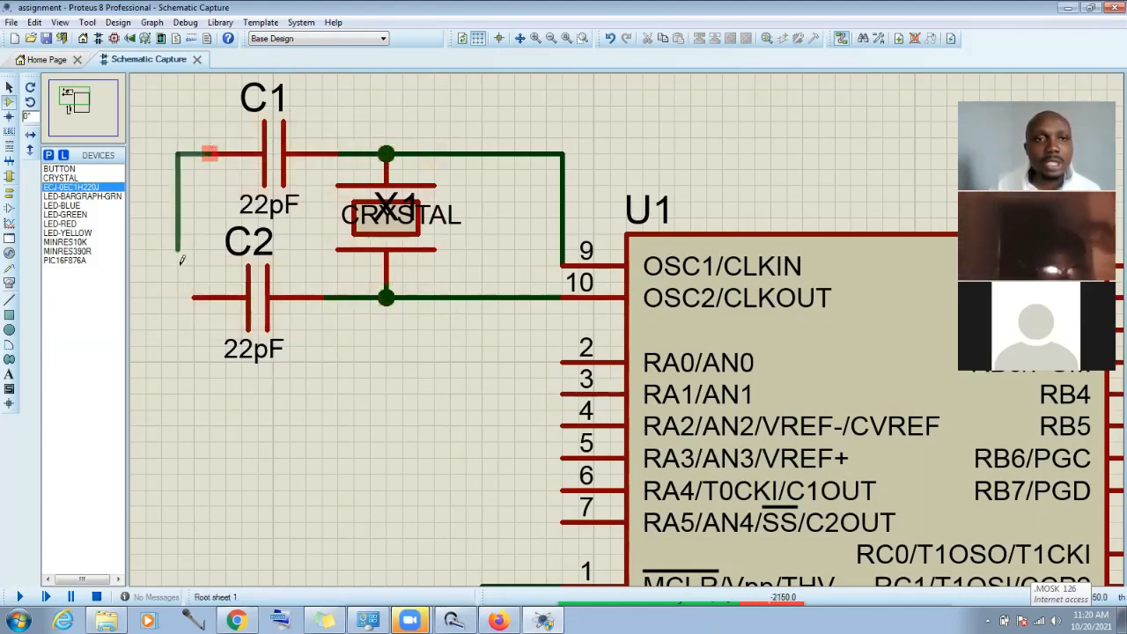
{"action": "left_click", "coordinate": [194, 296]}
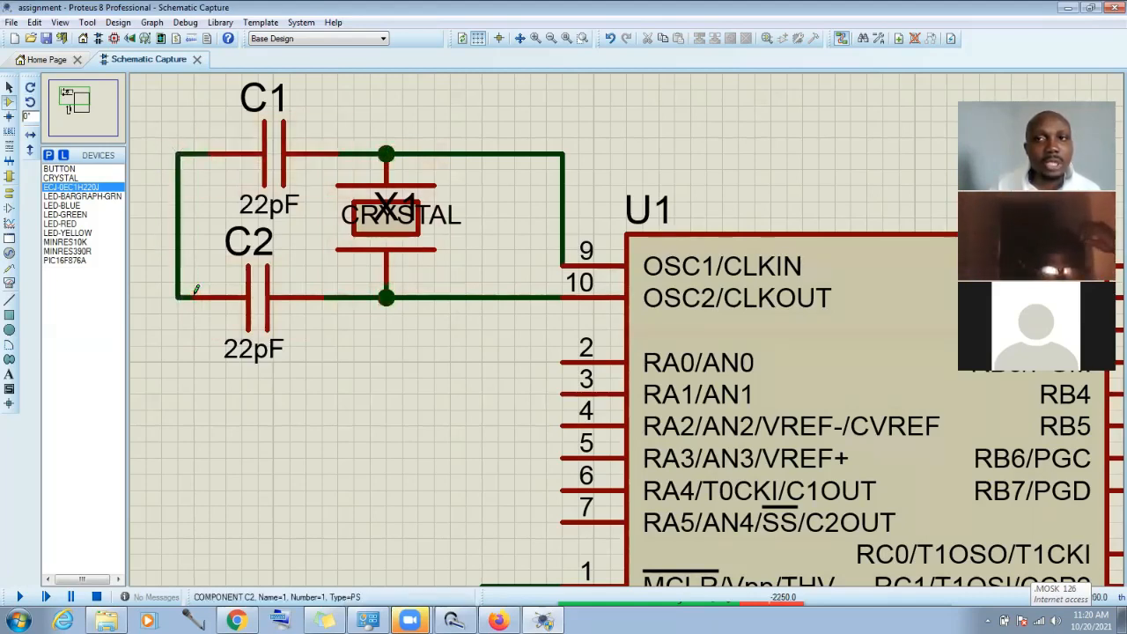
Step: Place a GROUND terminal below the capacitors and wire it to the corner where their left ends join
{"action": "left_click", "coordinate": [9, 194]}
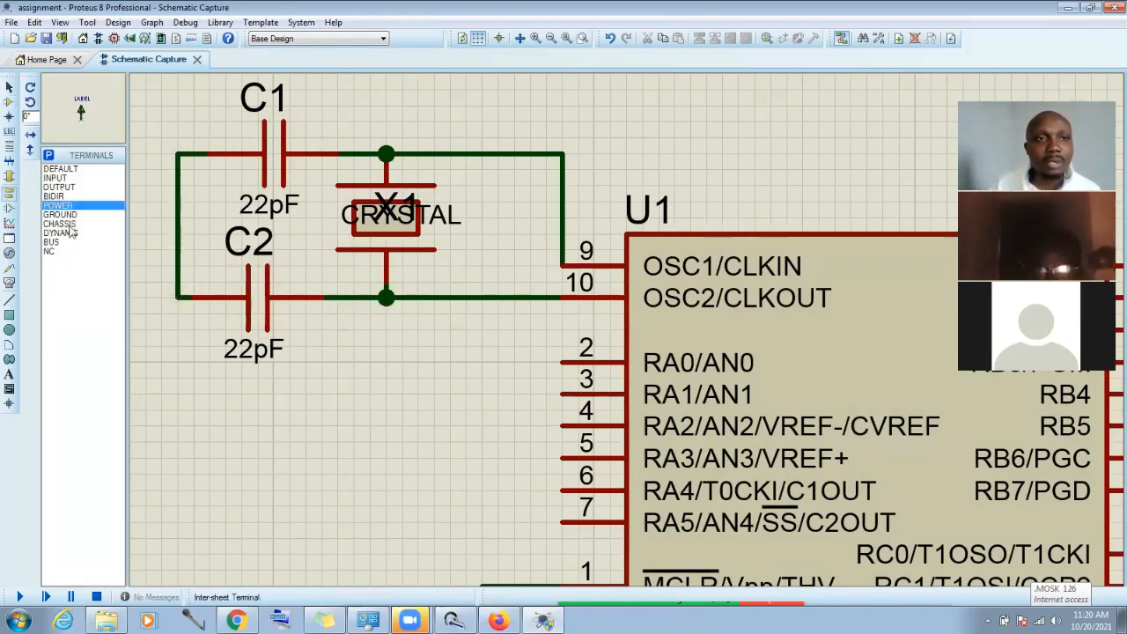
{"action": "left_click", "coordinate": [62, 214]}
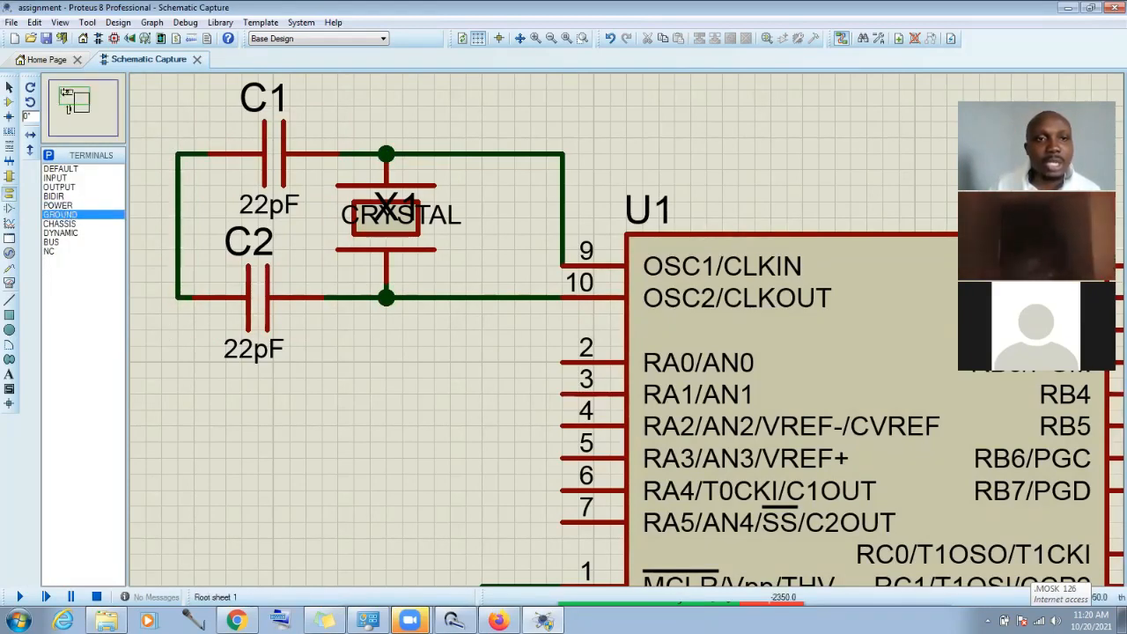
{"action": "left_click", "coordinate": [178, 346]}
{"action": "left_click", "coordinate": [178, 346]}
{"action": "left_click", "coordinate": [178, 298]}
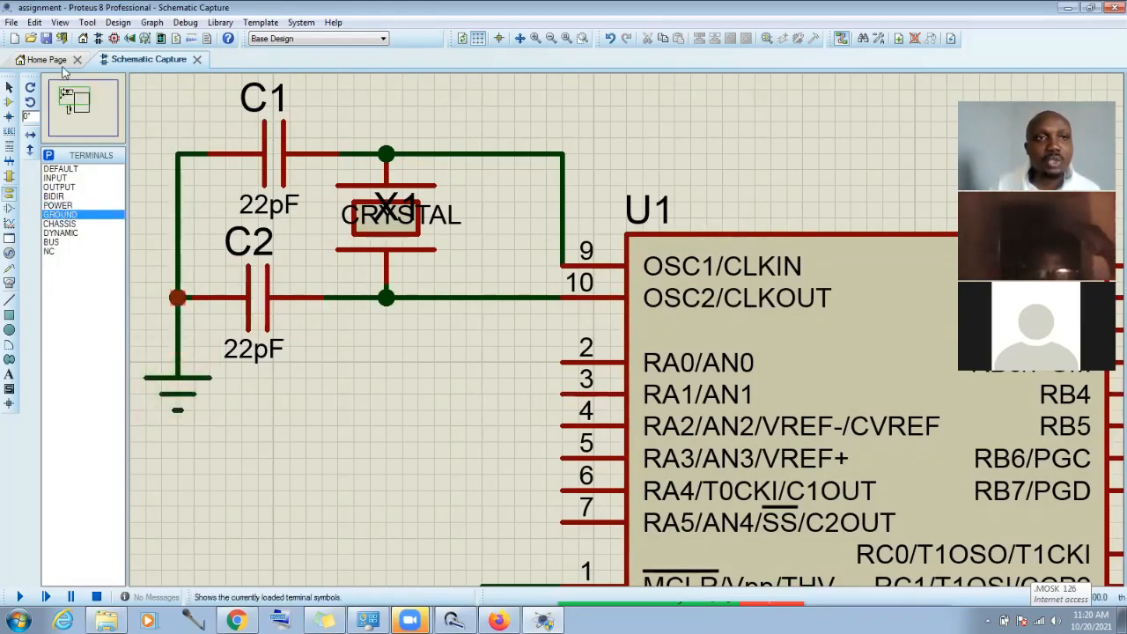
Step: Set the crystal's frequency to 20MHz and save the project
{"action": "left_click", "coordinate": [567, 39]}
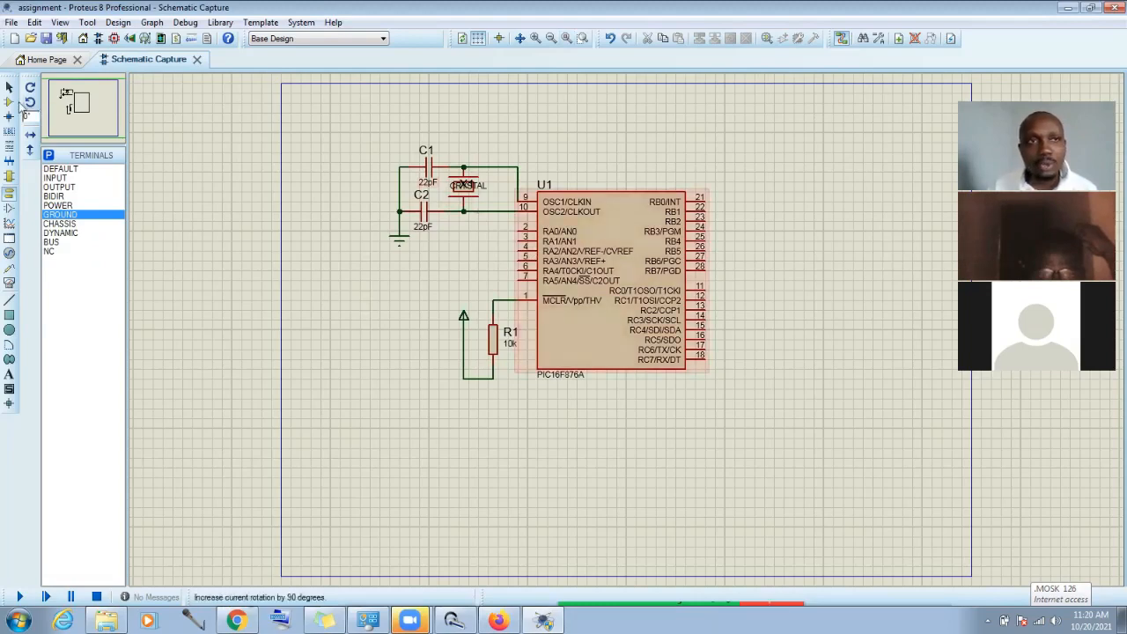
{"action": "left_click", "coordinate": [8, 86]}
{"action": "double_click", "coordinate": [463, 203]}
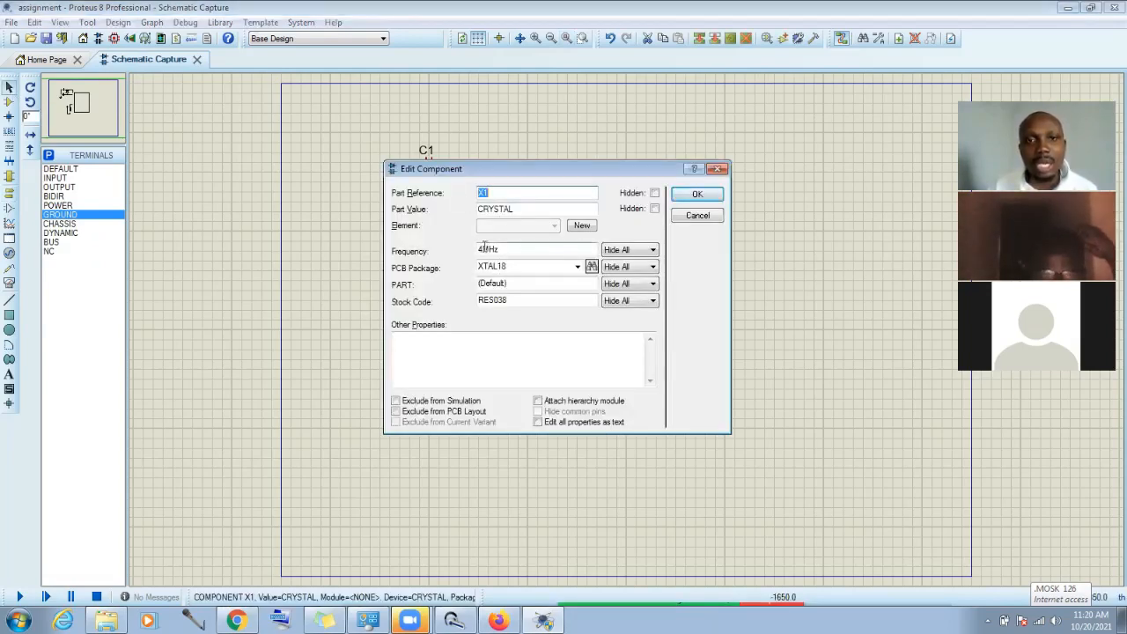
{"action": "left_click_drag", "start_coordinate": [483, 249], "coordinate": [456, 253]}
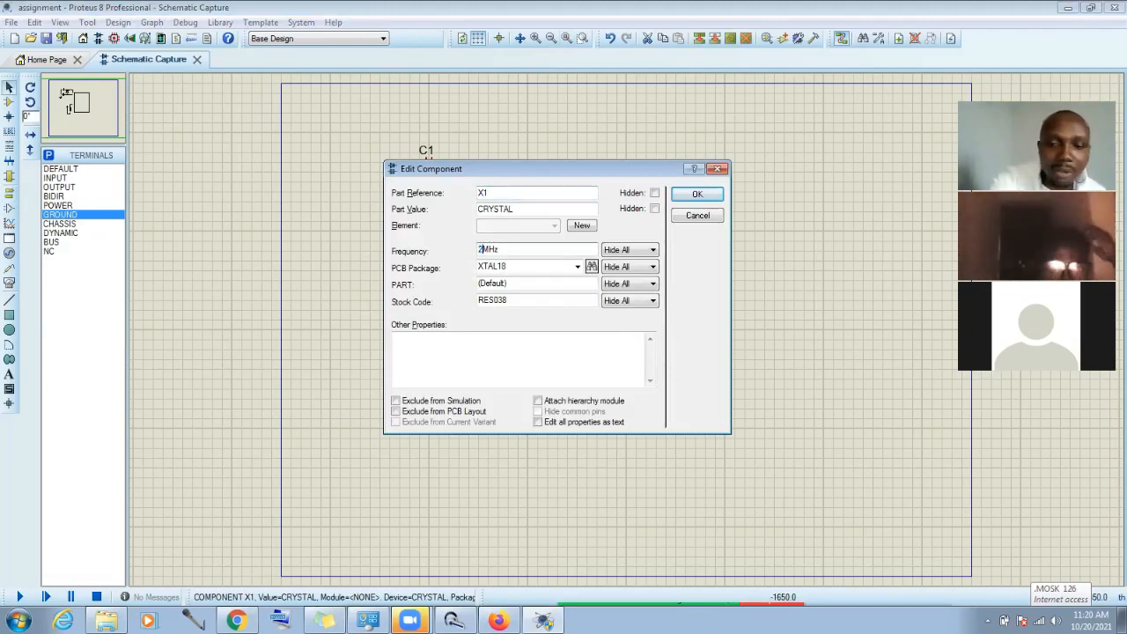
{"action": "type", "text": "20"}
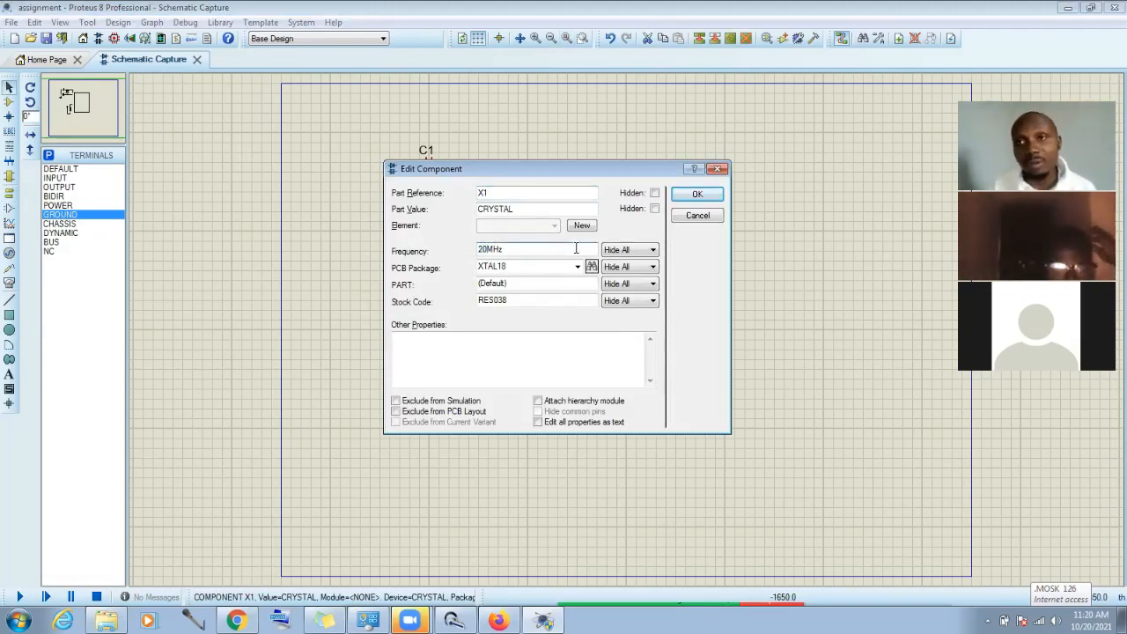
{"action": "left_click", "coordinate": [695, 195]}
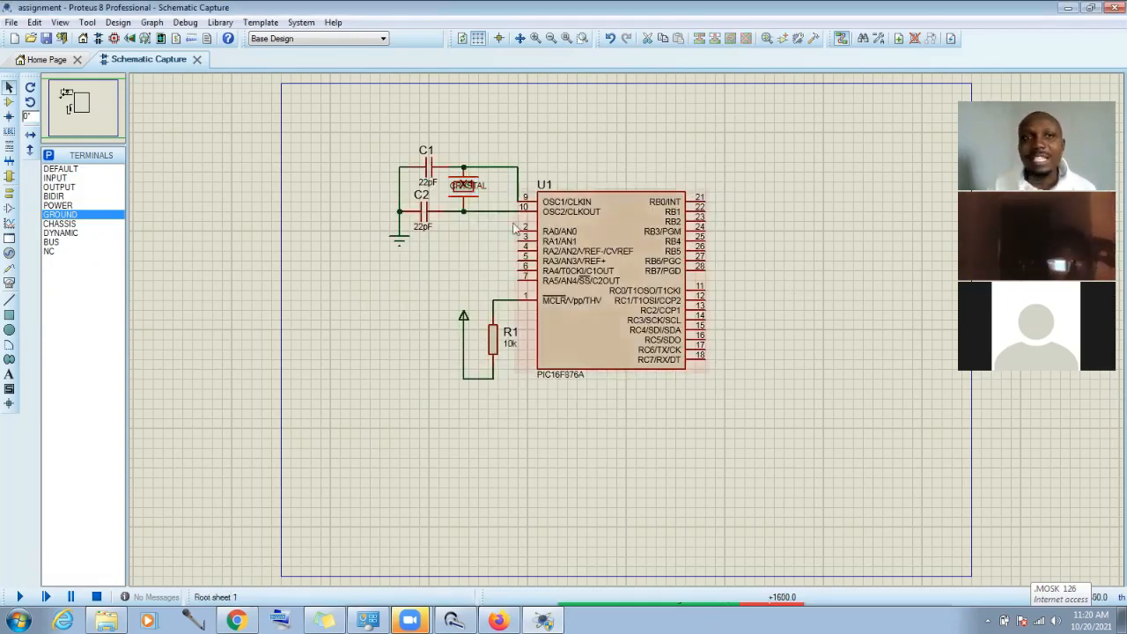
{"action": "left_click", "coordinate": [48, 41]}
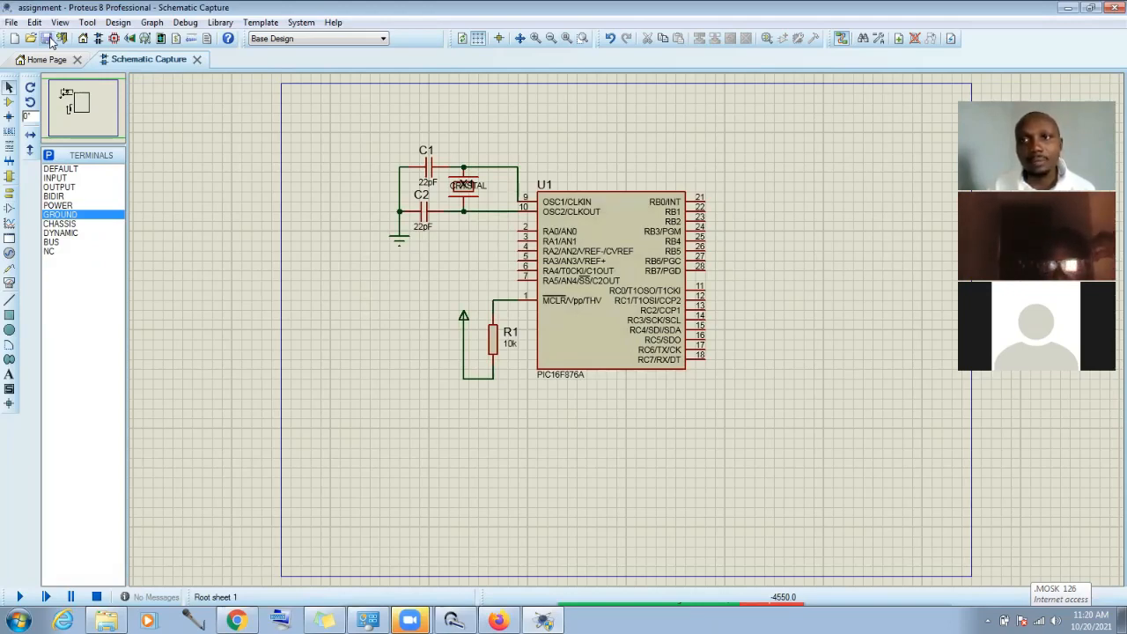
{"action": "left_click", "coordinate": [466, 192]}
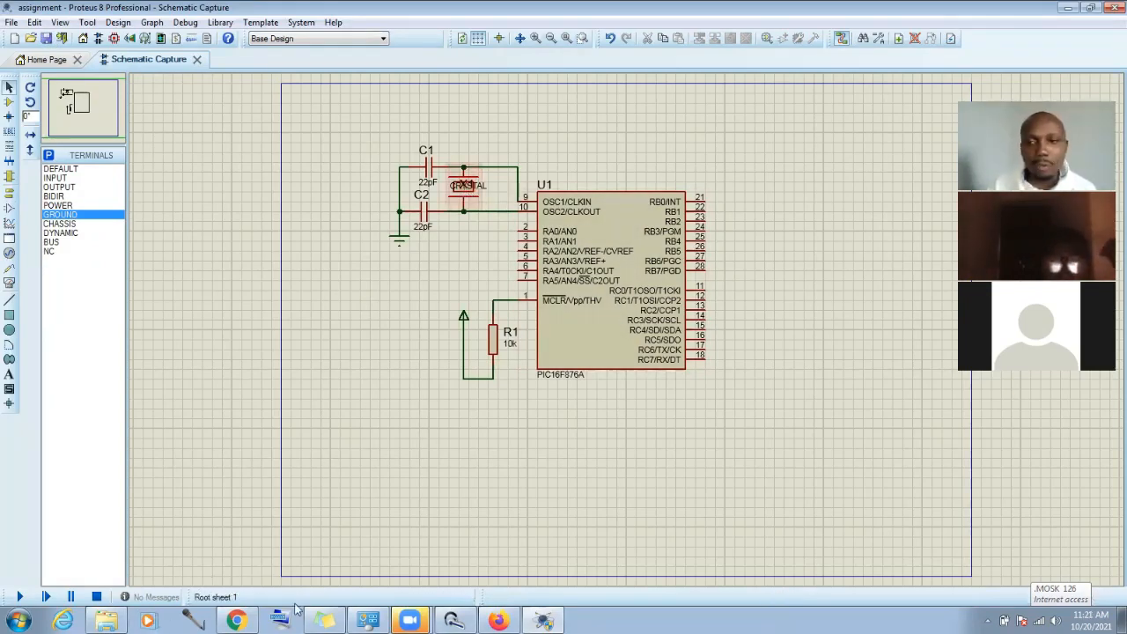
Step: Open the DevBoard 04b photo from the desktop folder classs week 2, Opstep Products Updated, and examine the crystal and 22PF capacitors beside the microcontroller
{"action": "left_click", "coordinate": [1122, 621]}
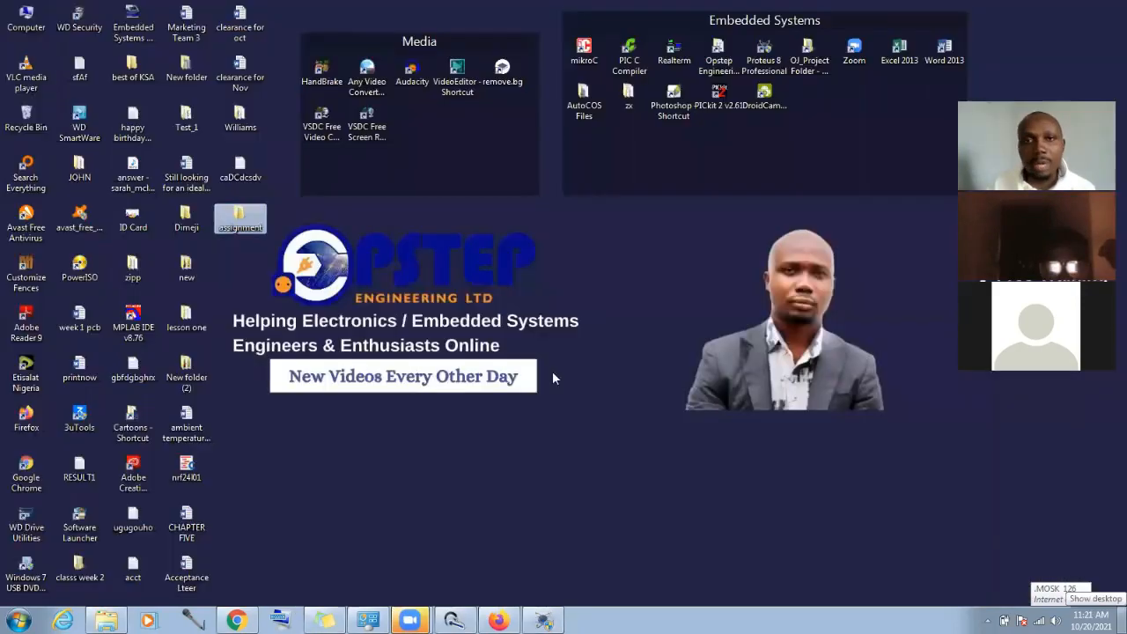
{"action": "left_click", "coordinate": [361, 410]}
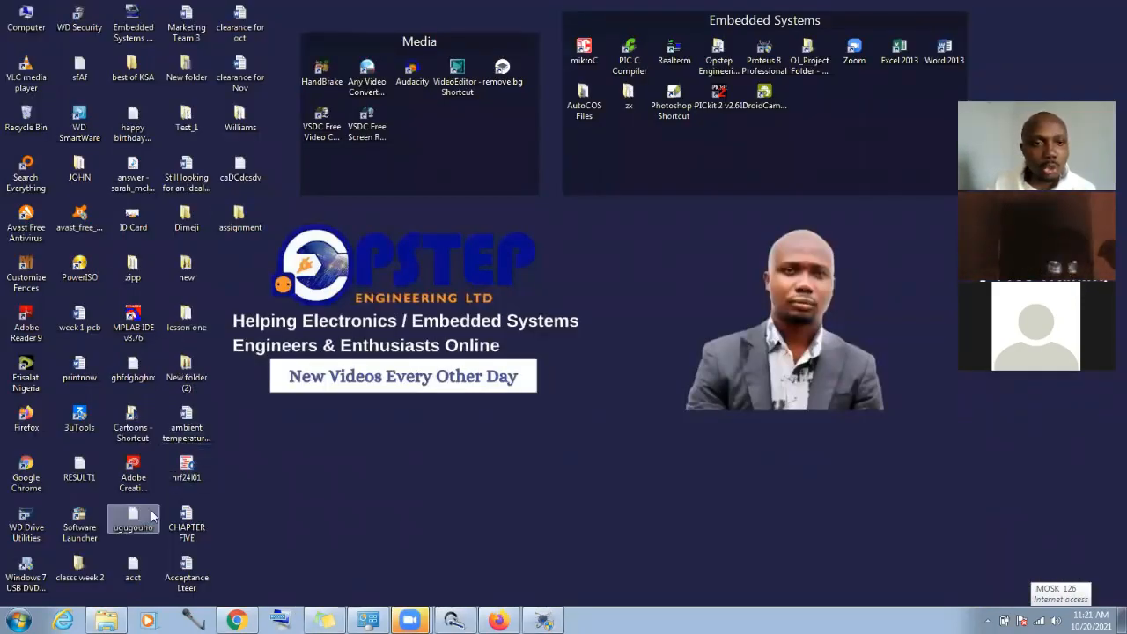
{"action": "double_click", "coordinate": [79, 563]}
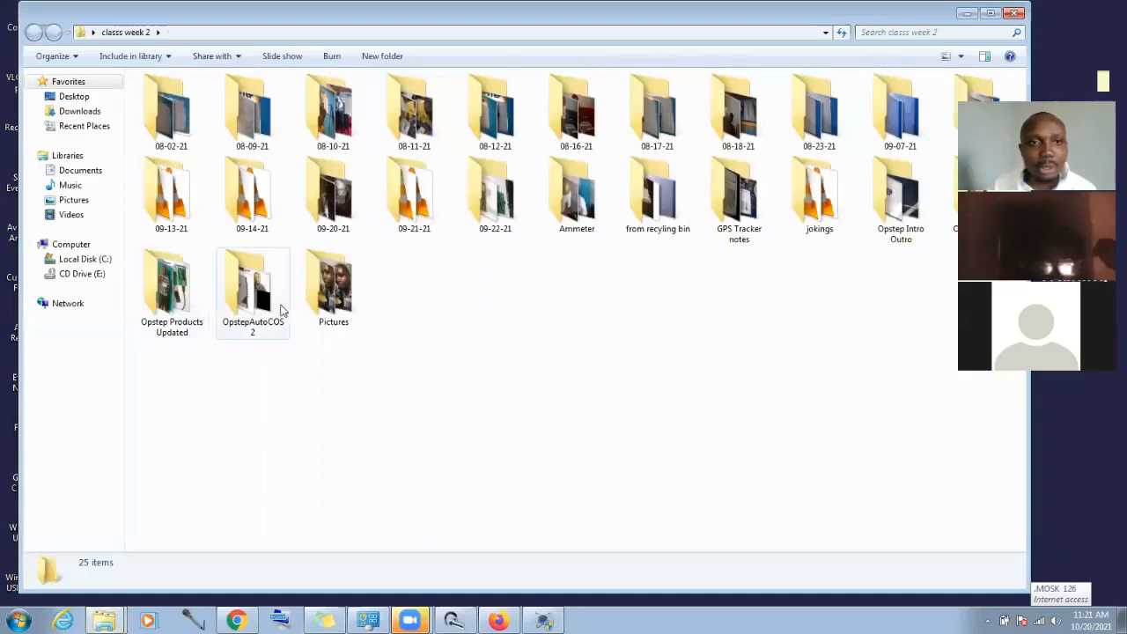
{"action": "left_click", "coordinate": [185, 299]}
{"action": "double_click", "coordinate": [185, 300]}
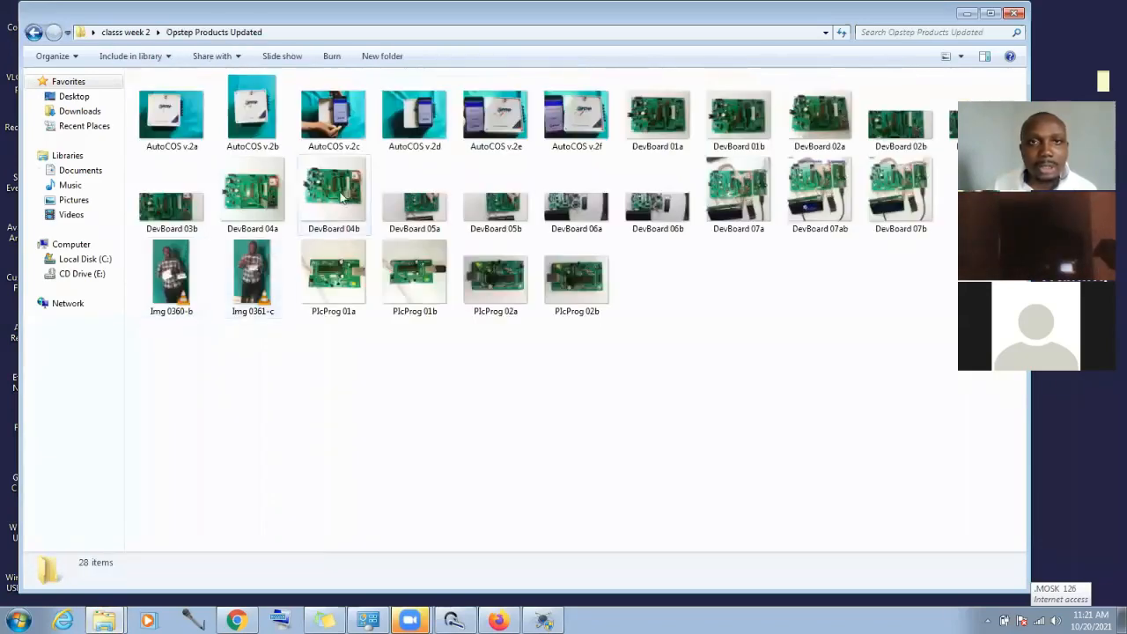
{"action": "double_click", "coordinate": [345, 189]}
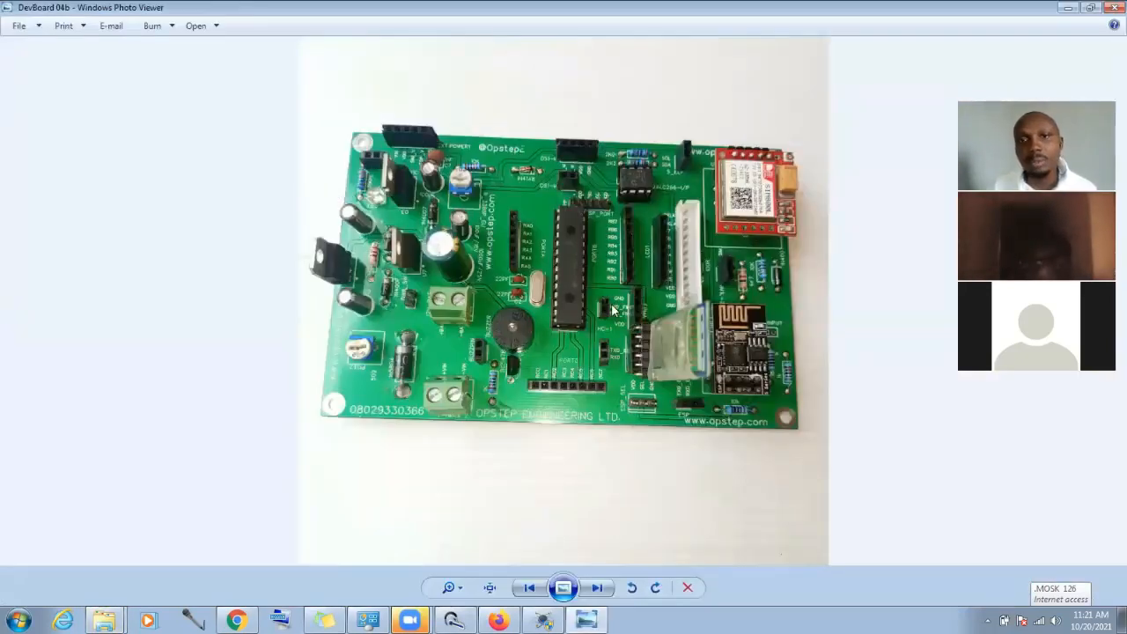
{"action": "scroll", "coordinate": [614, 308], "scroll_direction": "up", "scroll_amount": 4}
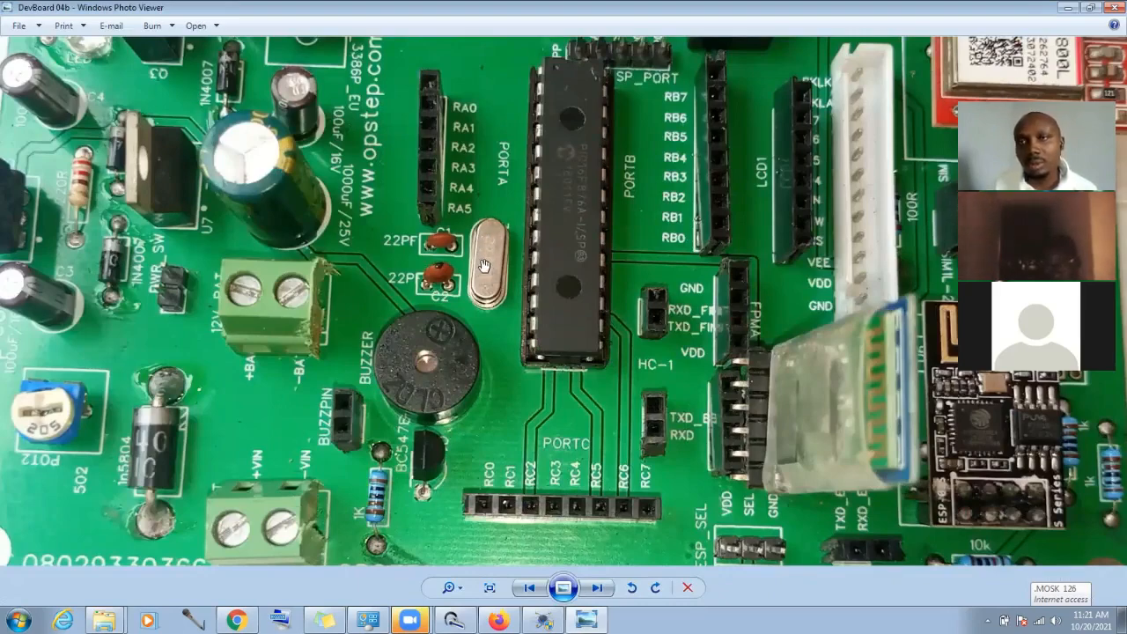
{"action": "scroll", "coordinate": [485, 266], "scroll_direction": "down", "scroll_amount": 5}
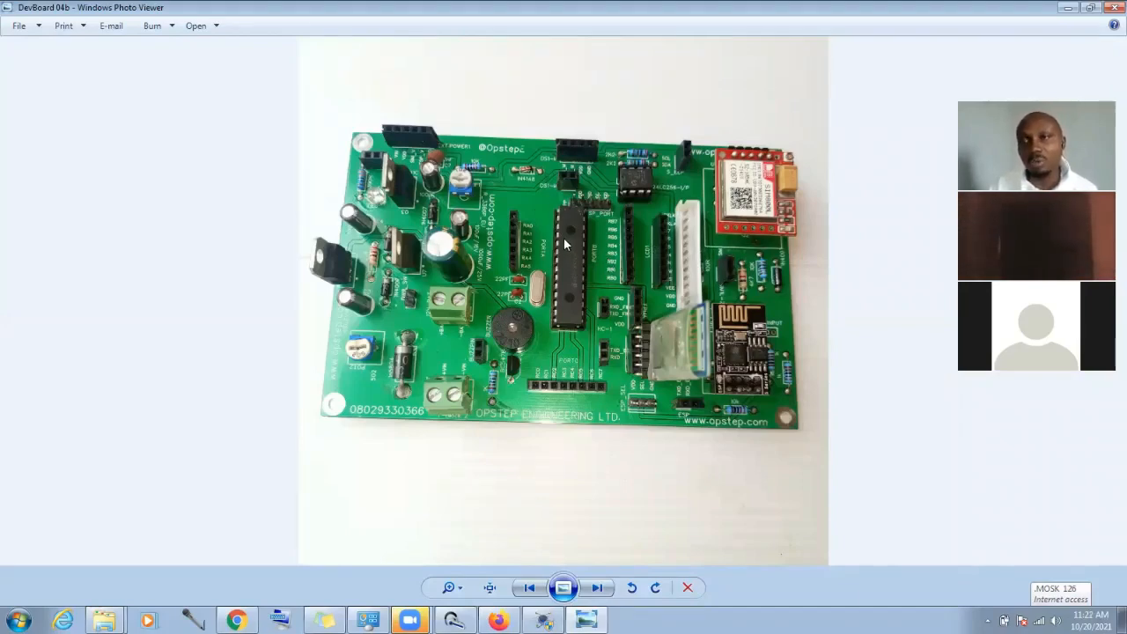
{"action": "left_click", "coordinate": [1115, 8]}
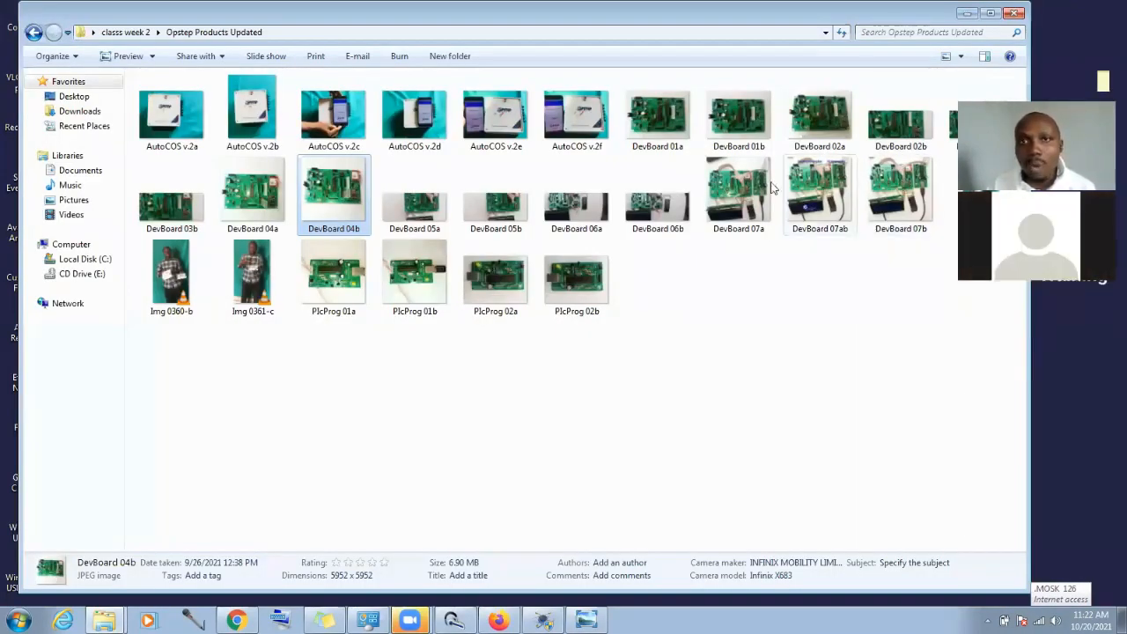
Step: View the DevBoard 01a board photo and switch back to the Proteus schematic
{"action": "double_click", "coordinate": [669, 118]}
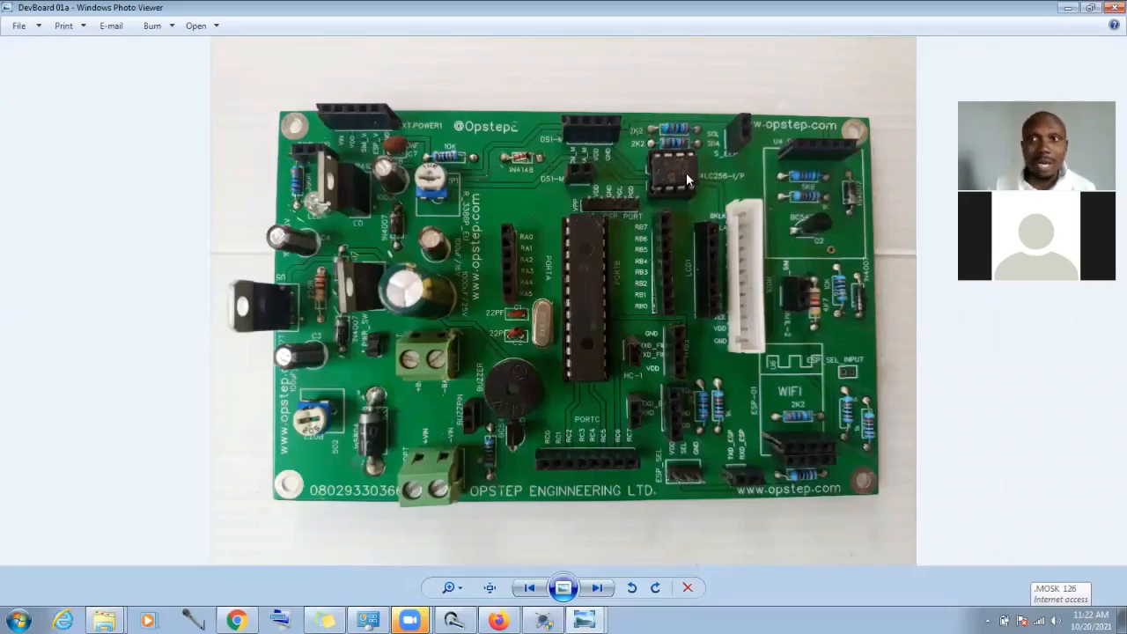
{"action": "left_click", "coordinate": [1068, 8]}
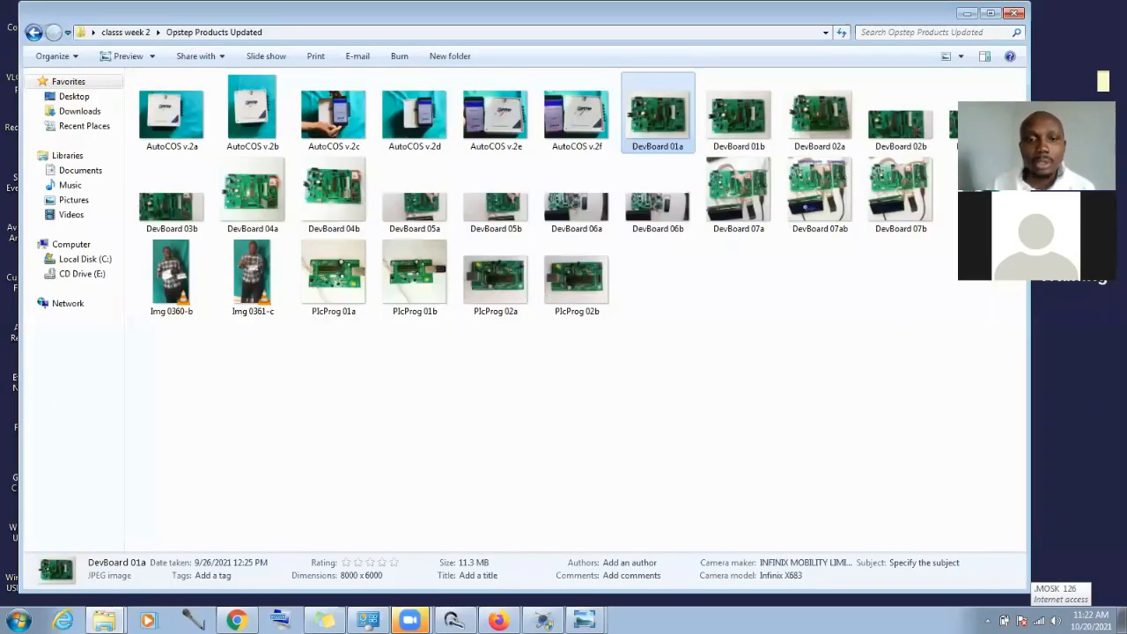
{"action": "left_click", "coordinate": [543, 620]}
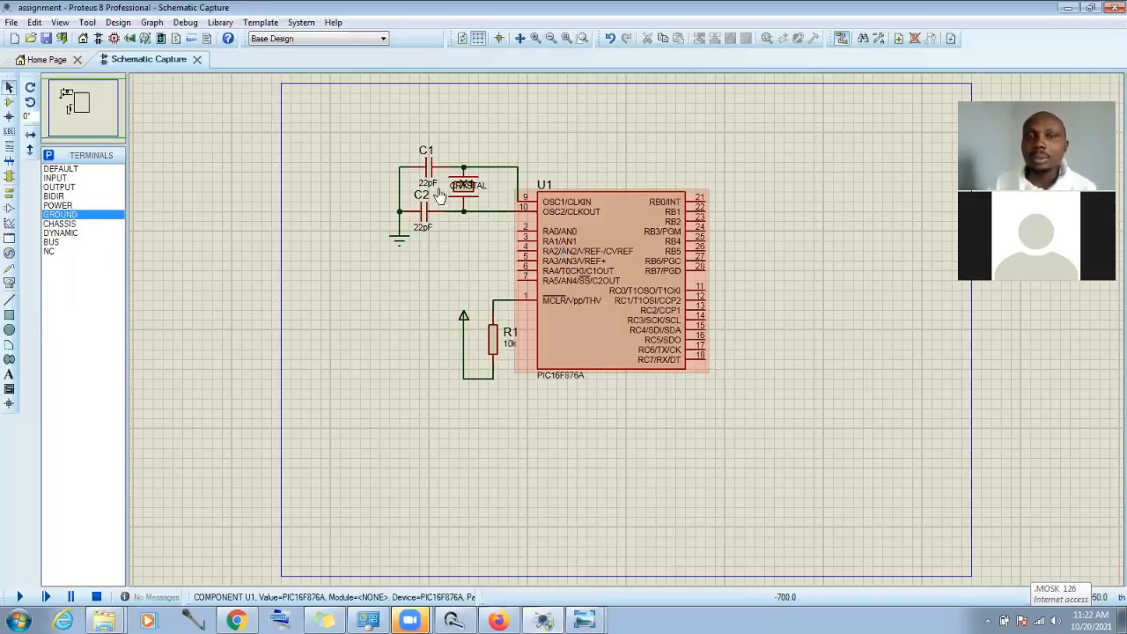
Step: Check the crystal's frequency and set the PIC16F876A's processor clock frequency to 20MHz
{"action": "double_click", "coordinate": [465, 196]}
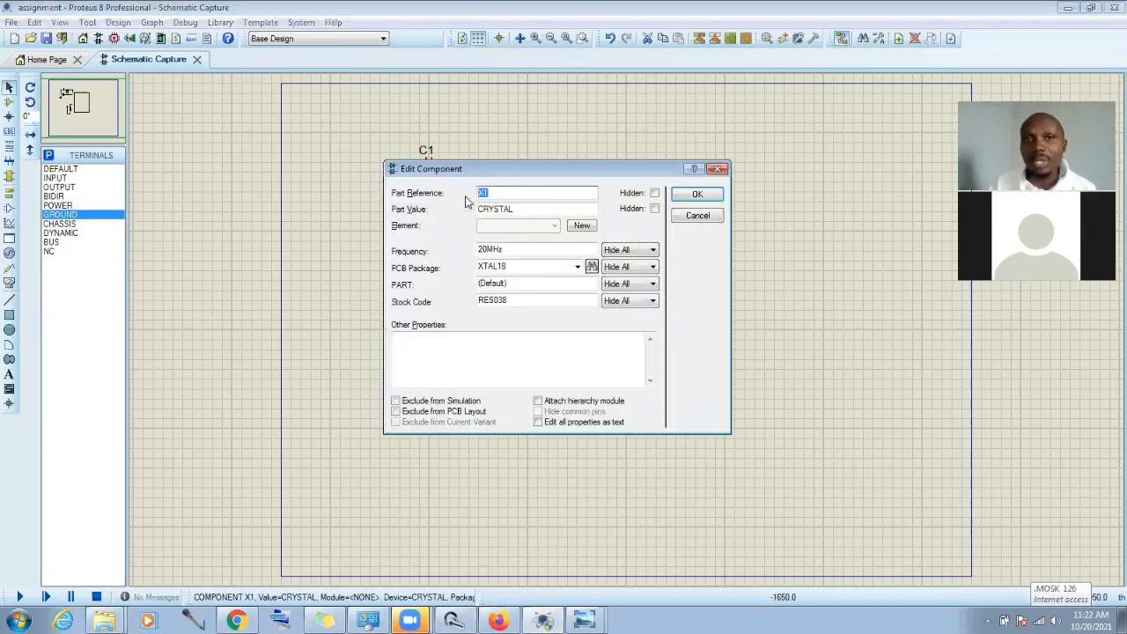
{"action": "left_click", "coordinate": [696, 194]}
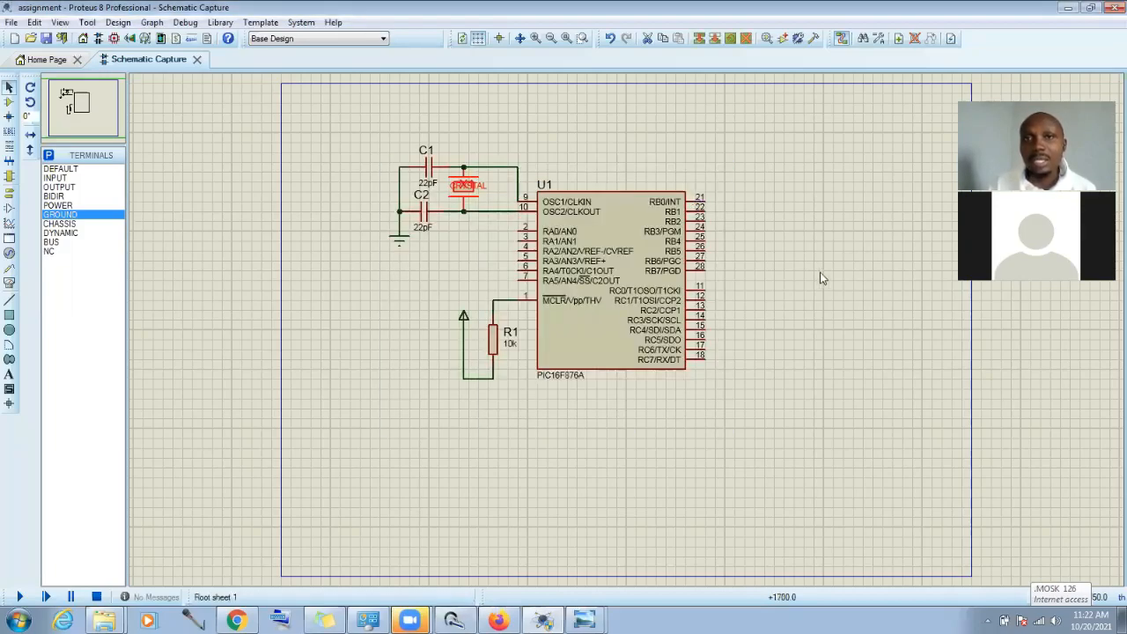
{"action": "double_click", "coordinate": [630, 267]}
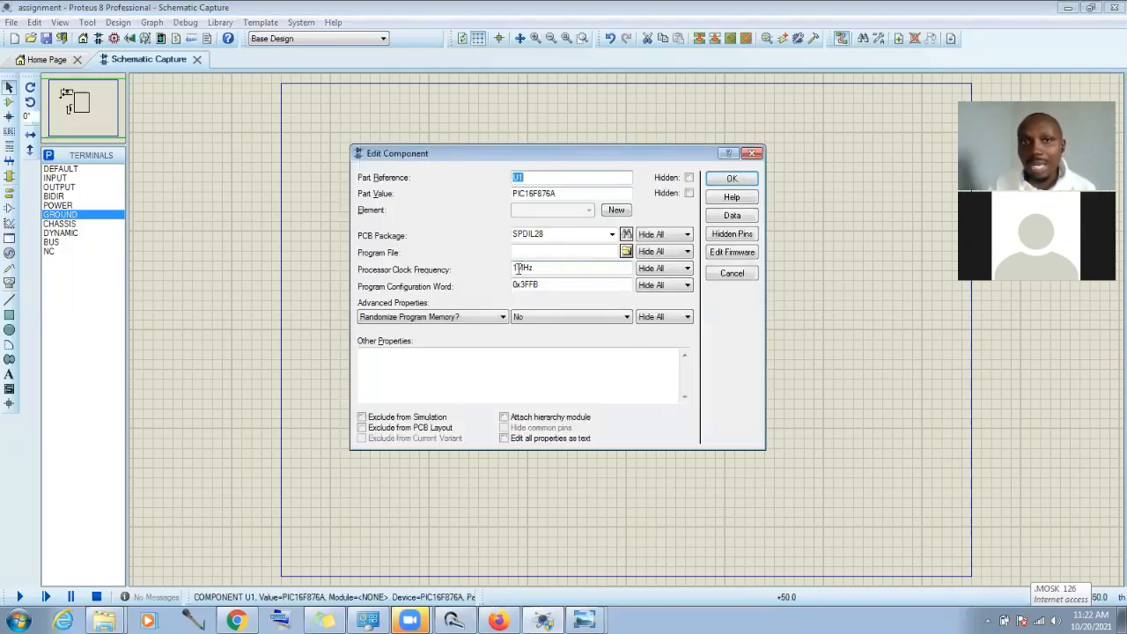
{"action": "left_click_drag", "start_coordinate": [519, 269], "coordinate": [492, 269]}
{"action": "type", "text": "20"}
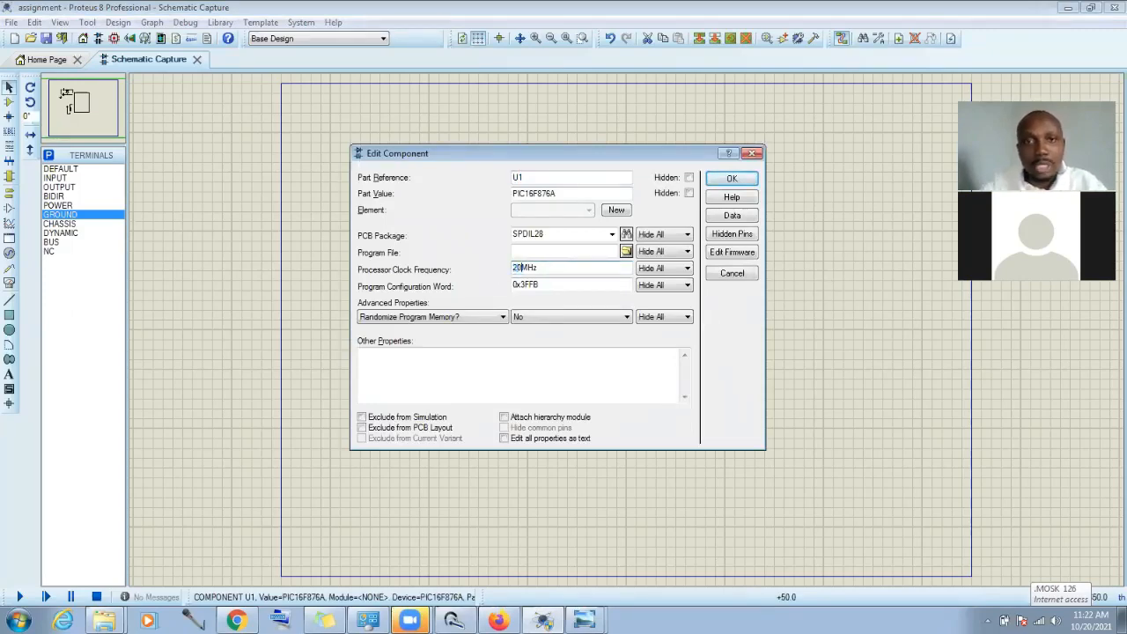
{"action": "left_click", "coordinate": [729, 181]}
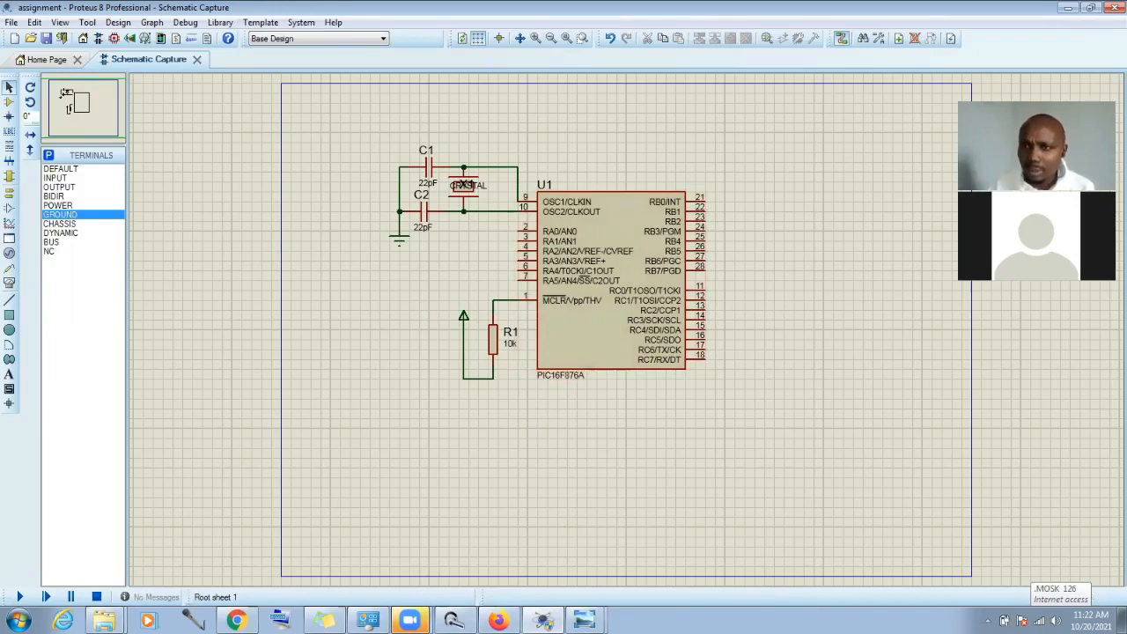
Step: Place a vertically oriented push button to the left of the PIC16F876A, below and outside the crystal circuit
{"action": "mouse_move", "coordinate": [409, 621]}
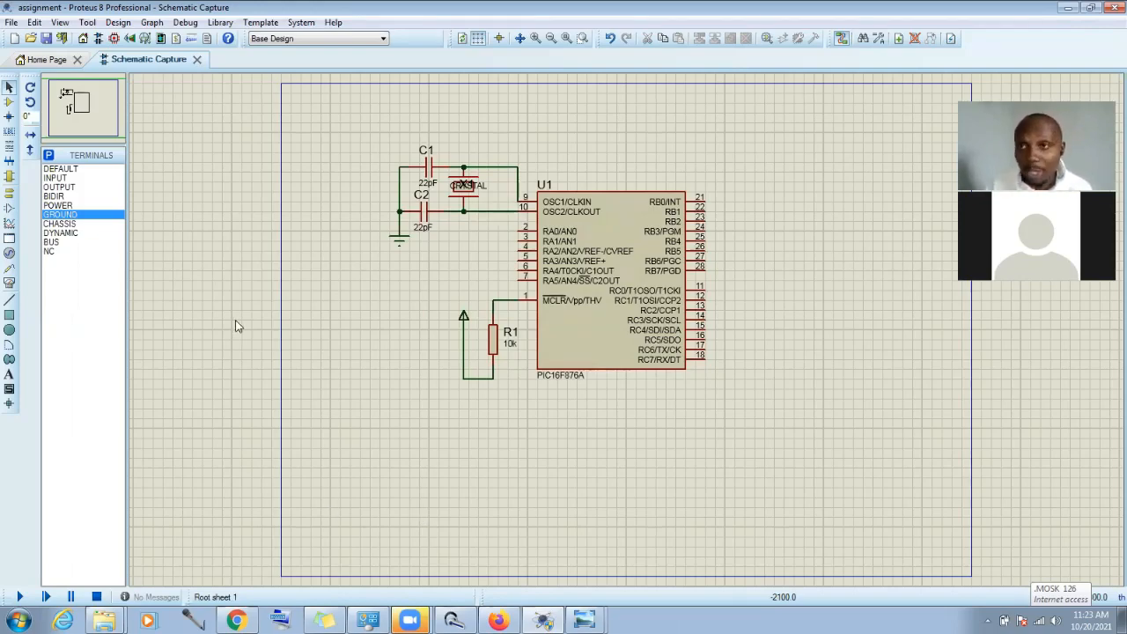
{"action": "left_click", "coordinate": [9, 101]}
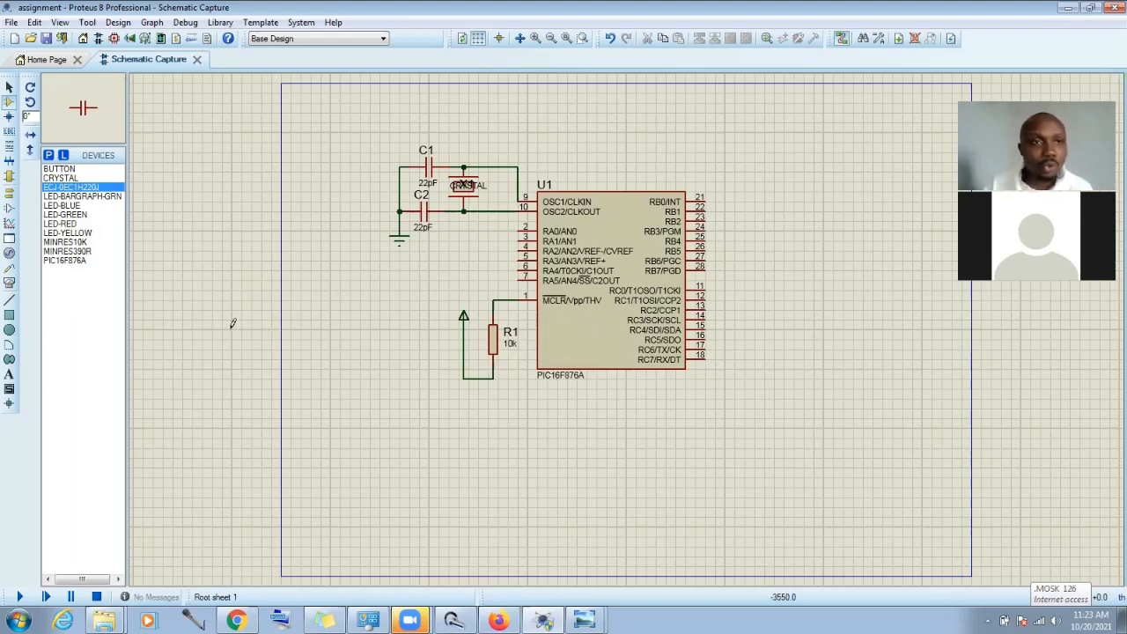
{"action": "left_click", "coordinate": [64, 169]}
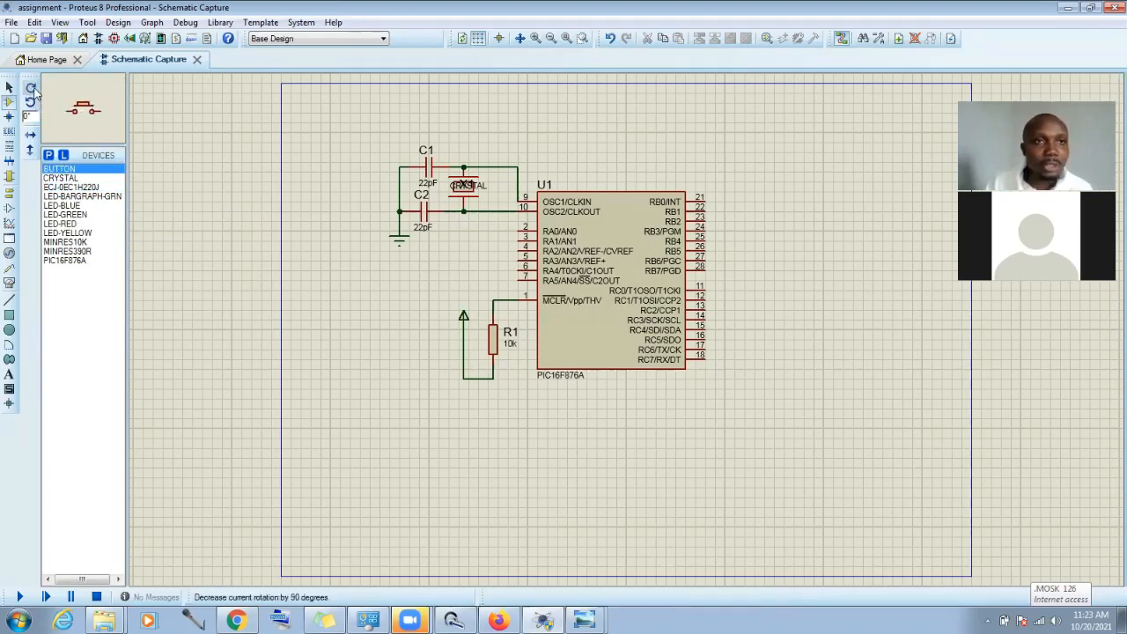
{"action": "left_click", "coordinate": [32, 100]}
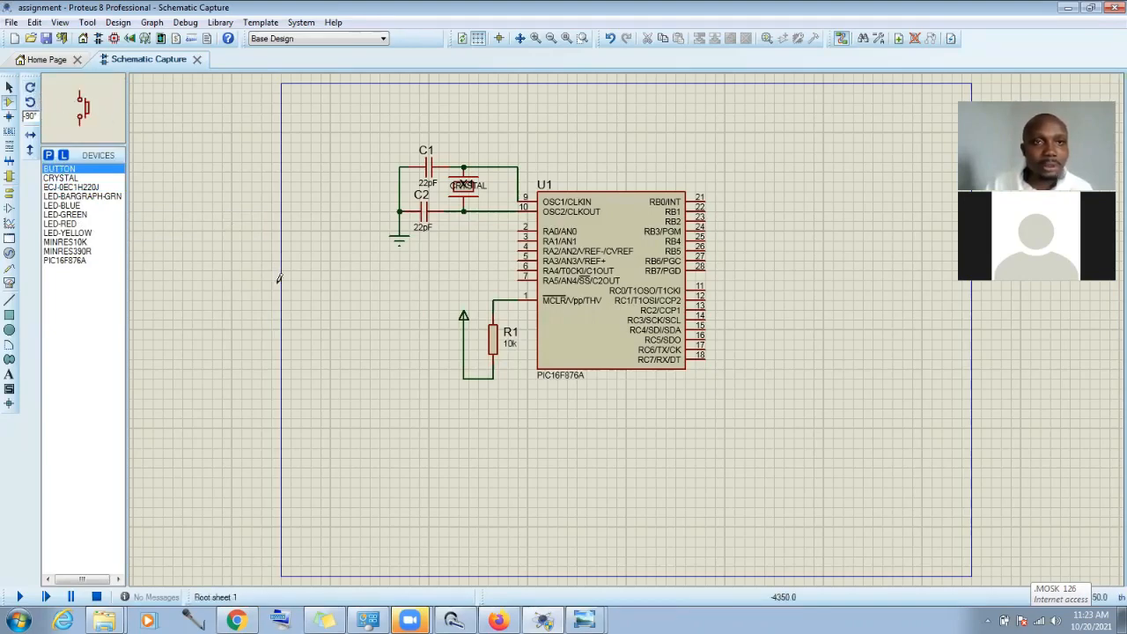
{"action": "left_click", "coordinate": [335, 272]}
{"action": "left_click", "coordinate": [346, 273]}
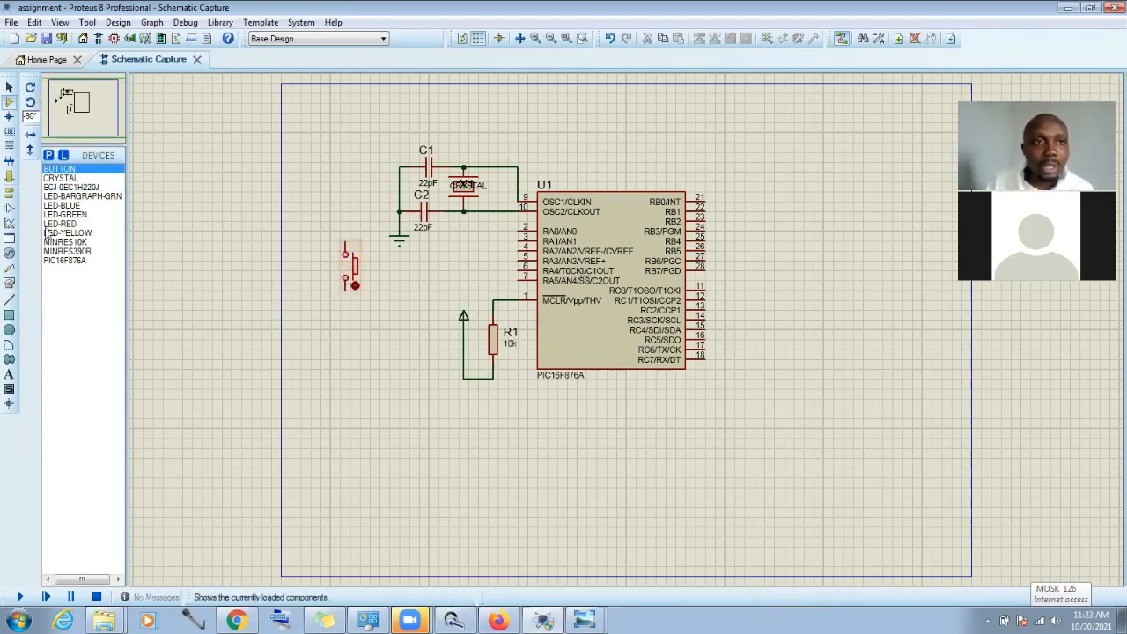
Step: Add a power terminal directly above the push button, connected to its upper pin
{"action": "left_click", "coordinate": [9, 193]}
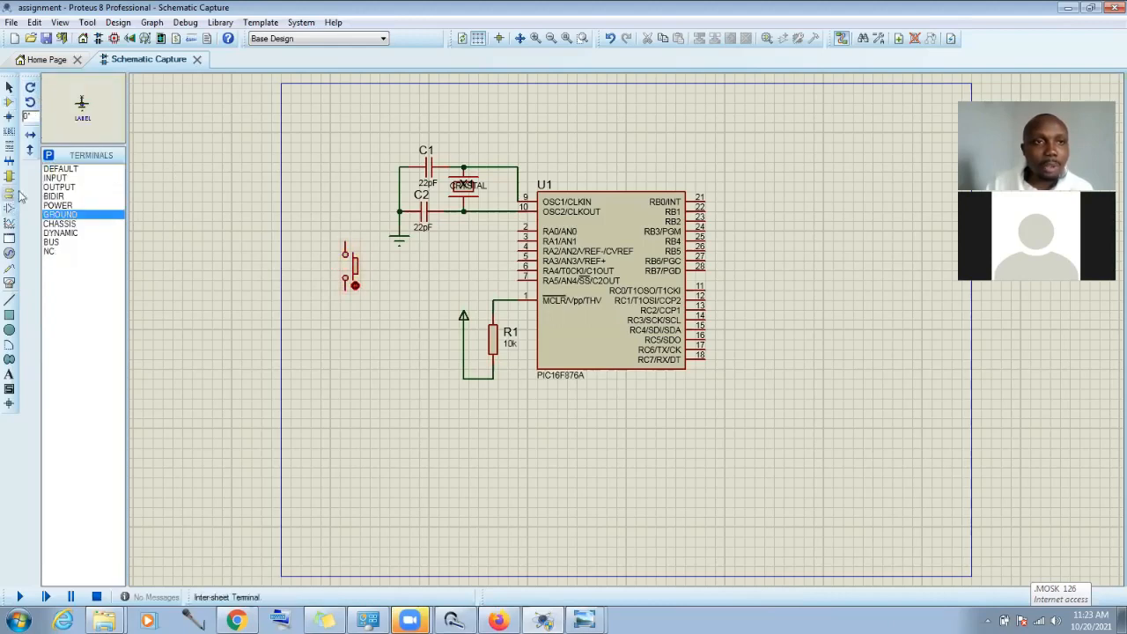
{"action": "left_click", "coordinate": [66, 205]}
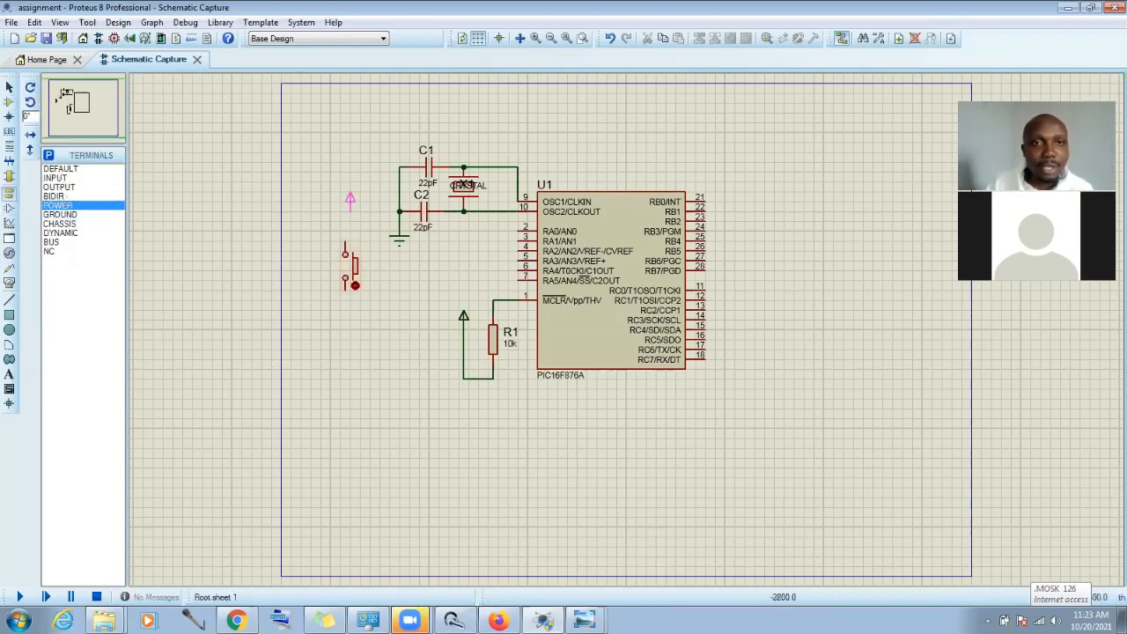
{"action": "left_click", "coordinate": [345, 217]}
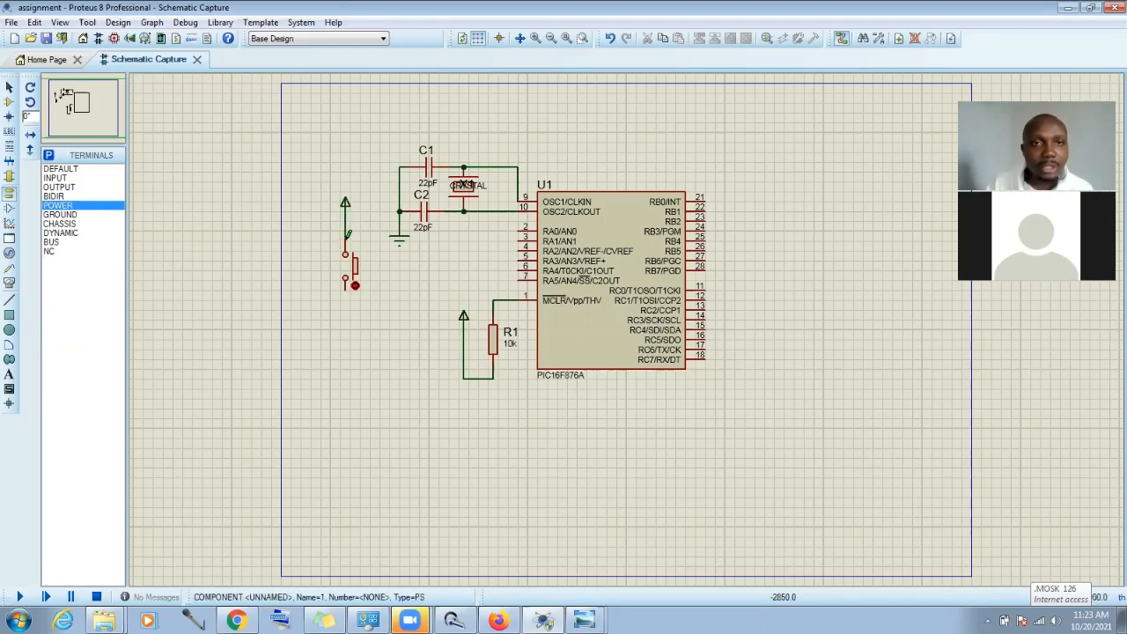
Step: Place a vertical MINRES10K resistor in line under the push button and connect a ground terminal beneath it
{"action": "left_click", "coordinate": [9, 101]}
{"action": "left_click", "coordinate": [78, 242]}
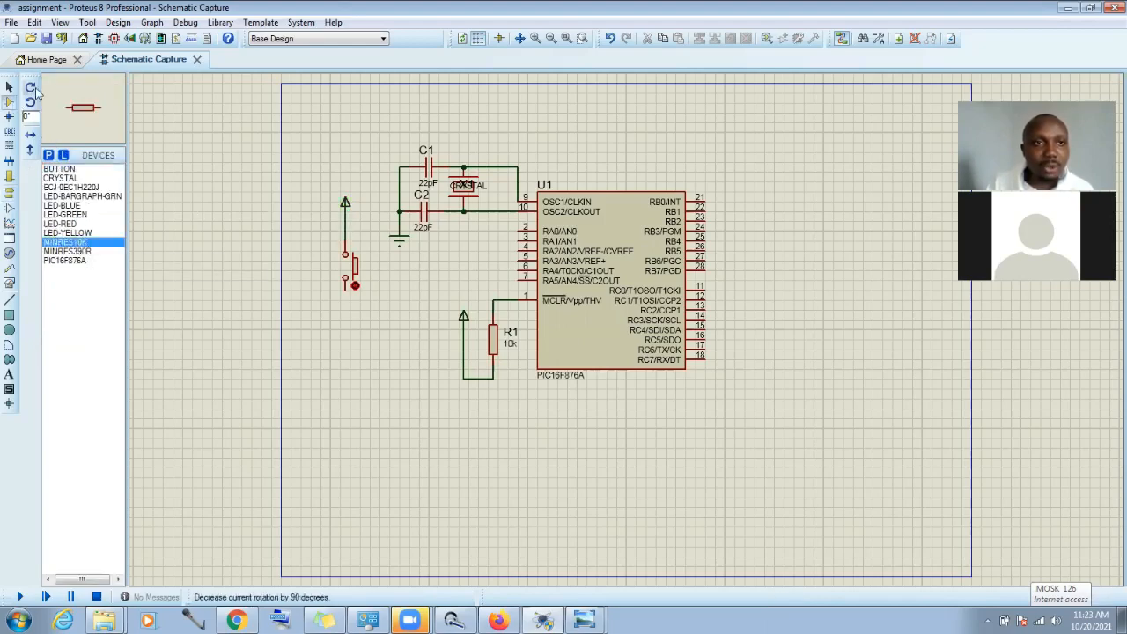
{"action": "left_click", "coordinate": [31, 88]}
{"action": "left_click", "coordinate": [360, 371]}
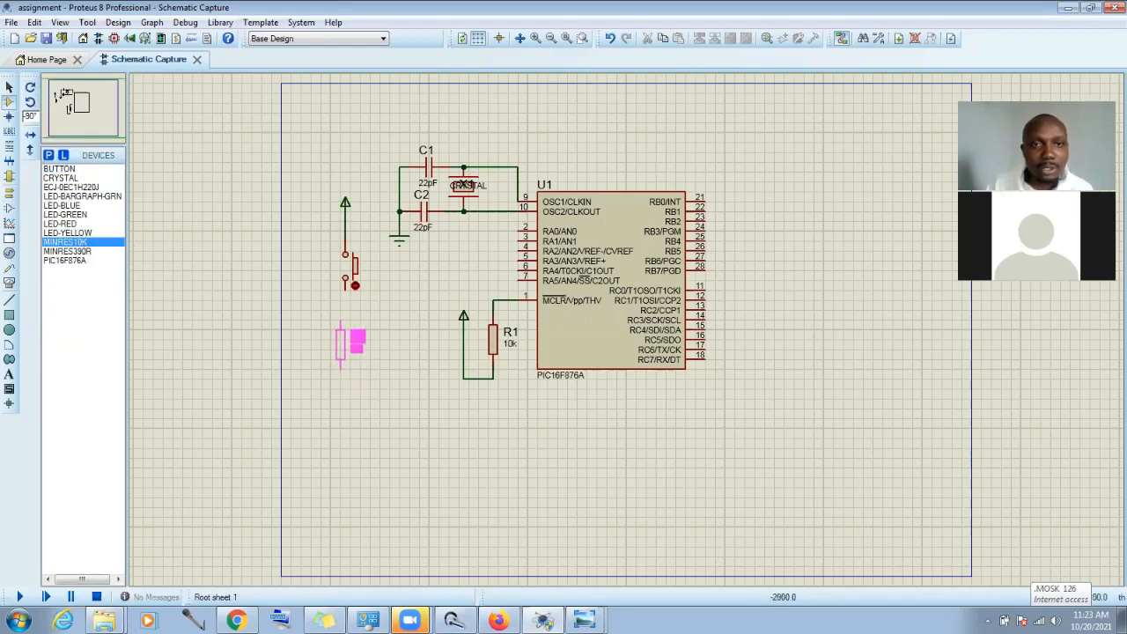
{"action": "left_click", "coordinate": [346, 341]}
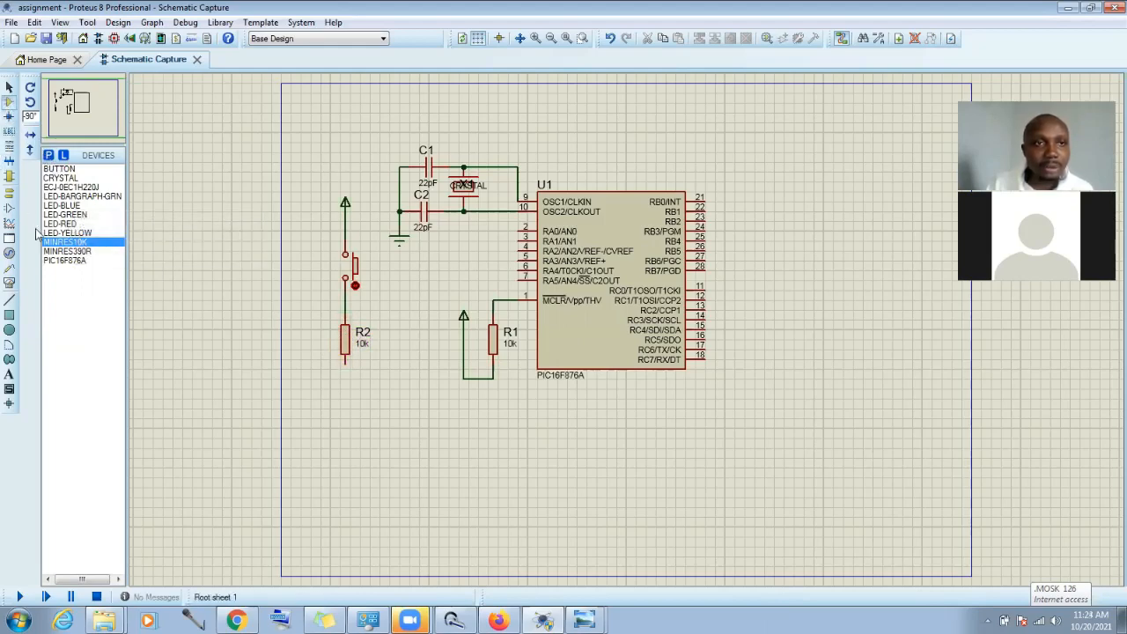
{"action": "left_click", "coordinate": [9, 208]}
{"action": "left_click", "coordinate": [61, 215]}
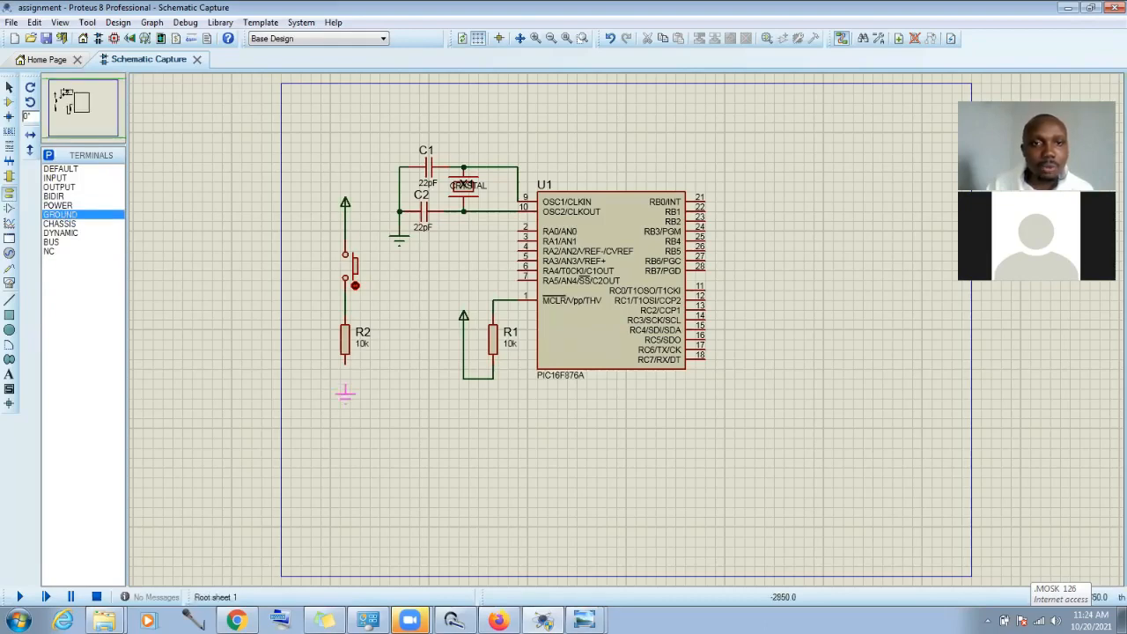
{"action": "left_click", "coordinate": [344, 392]}
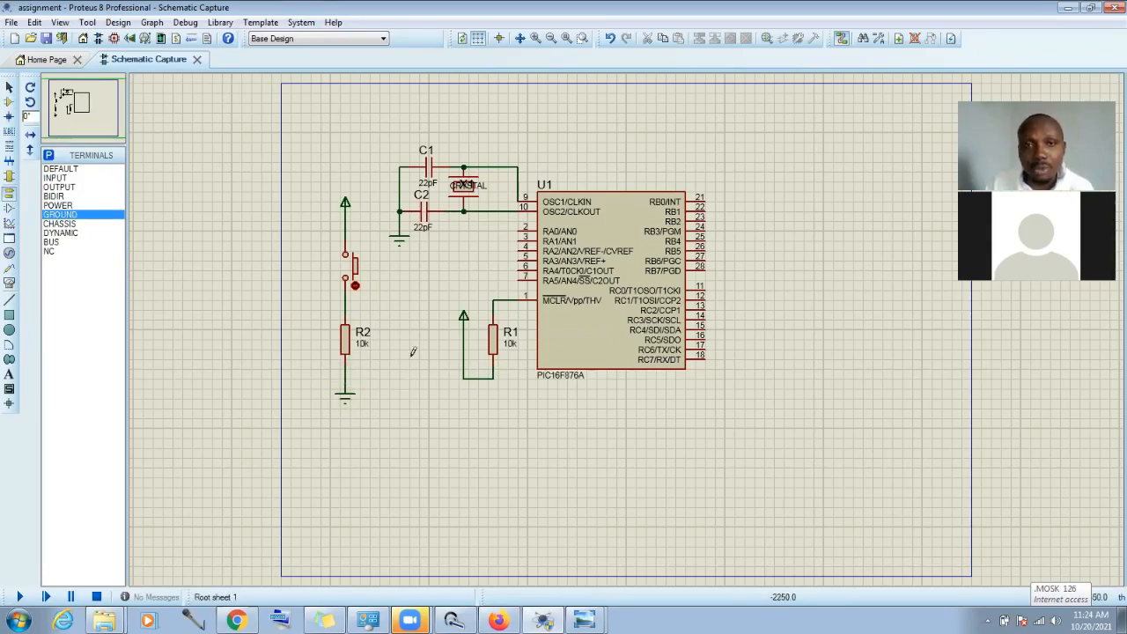
Step: Wire the RA0/AN0 pin to the node between the push button and its 10k resistor
{"action": "left_click", "coordinate": [518, 231]}
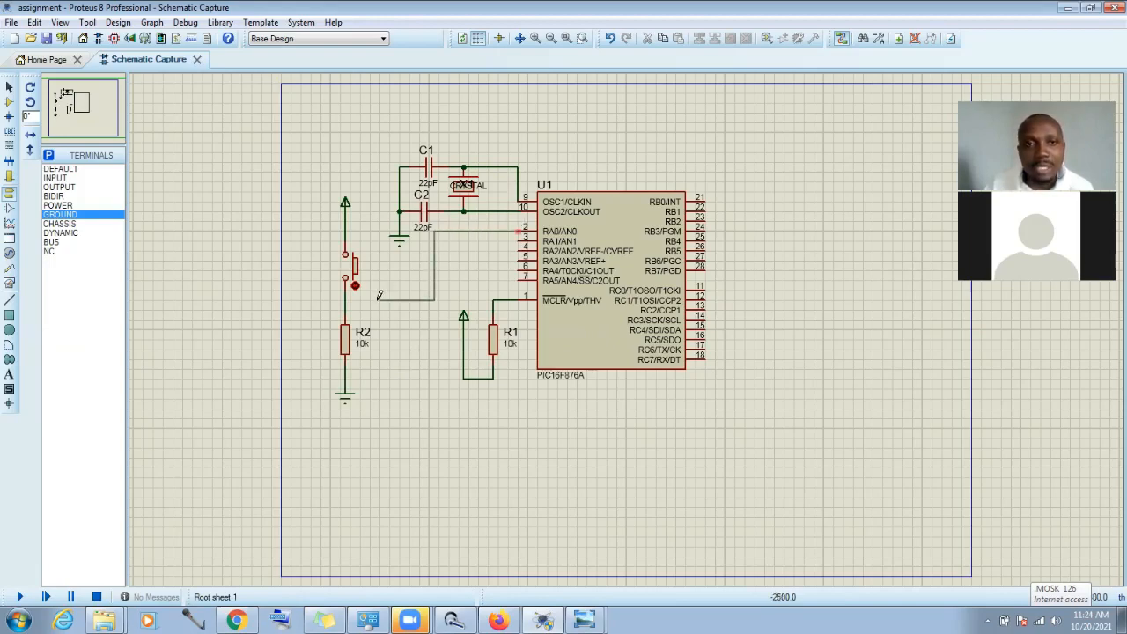
{"action": "left_click", "coordinate": [346, 304]}
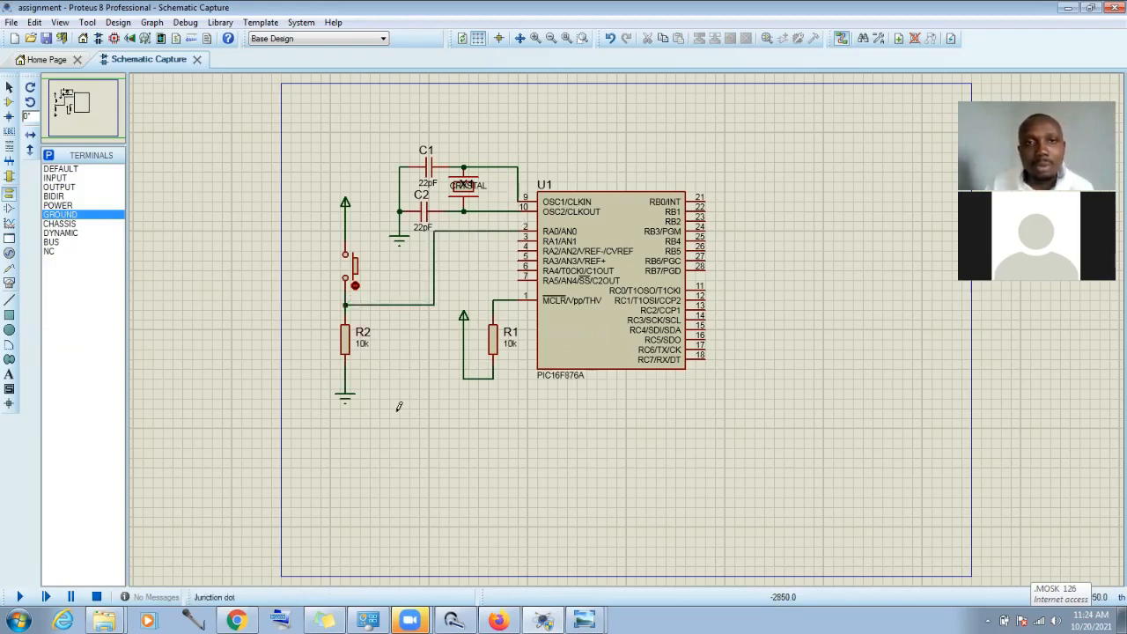
{"action": "left_click", "coordinate": [10, 88]}
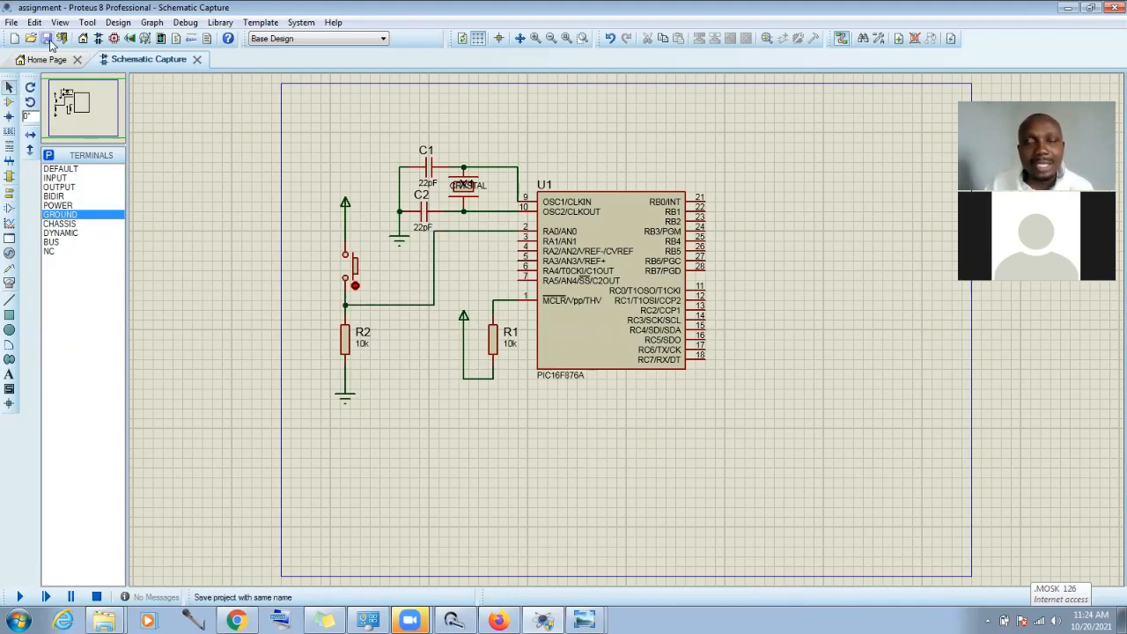
Step: Move the whole circuit to the right to free space on the sheet's left side
{"action": "left_click_drag", "start_coordinate": [316, 118], "coordinate": [764, 458]}
{"action": "left_click_drag", "start_coordinate": [536, 356], "coordinate": [624, 356]}
{"action": "left_click", "coordinate": [317, 366]}
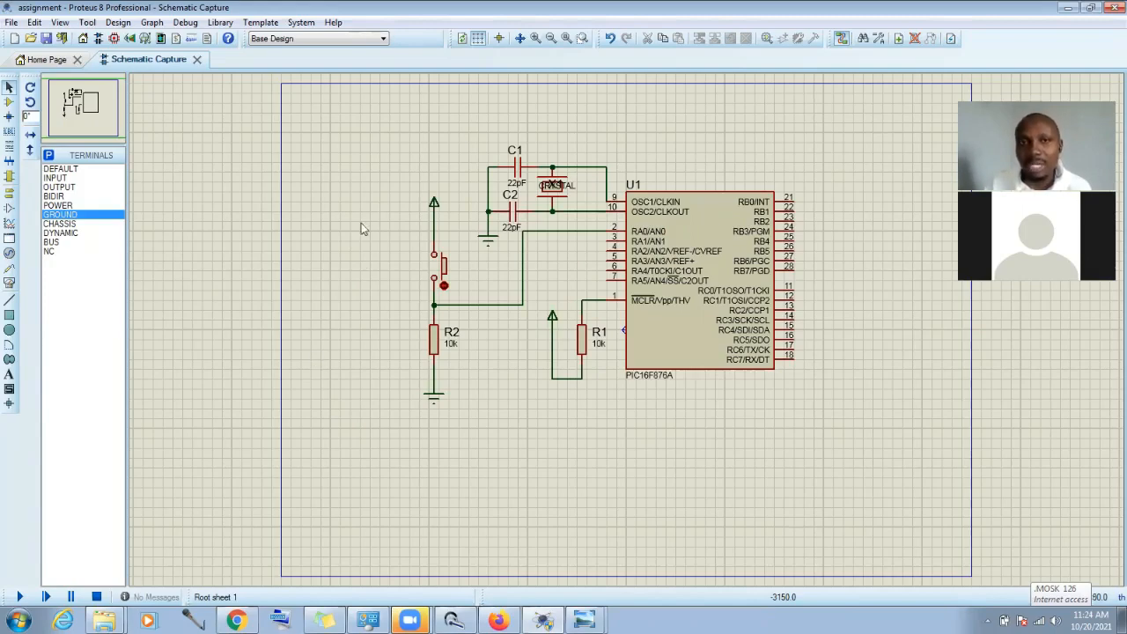
Step: Block copy the push button with its power terminal, 10k resistor and ground to the left of the original
{"action": "left_click_drag", "start_coordinate": [365, 183], "coordinate": [469, 448]}
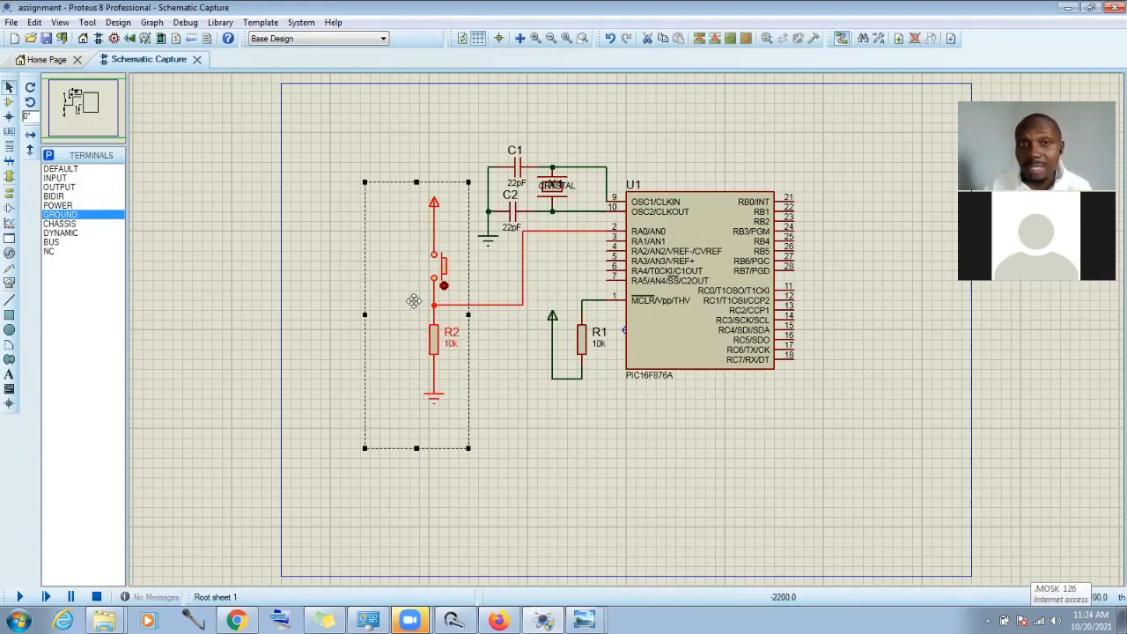
{"action": "right_click", "coordinate": [447, 270]}
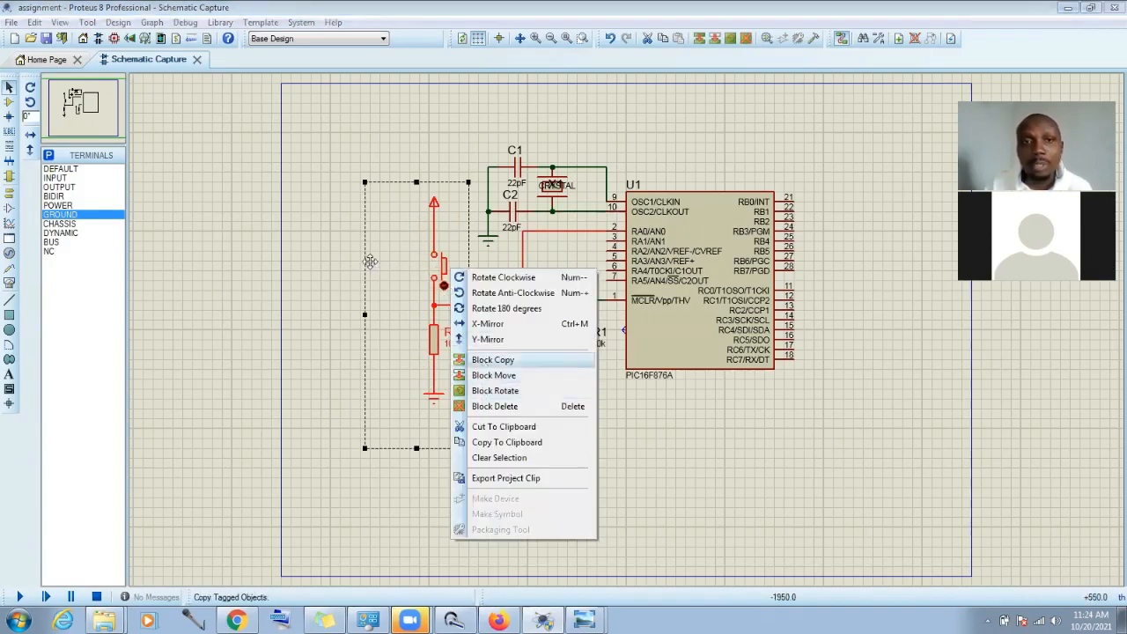
{"action": "left_click", "coordinate": [490, 360]}
{"action": "left_click", "coordinate": [349, 273]}
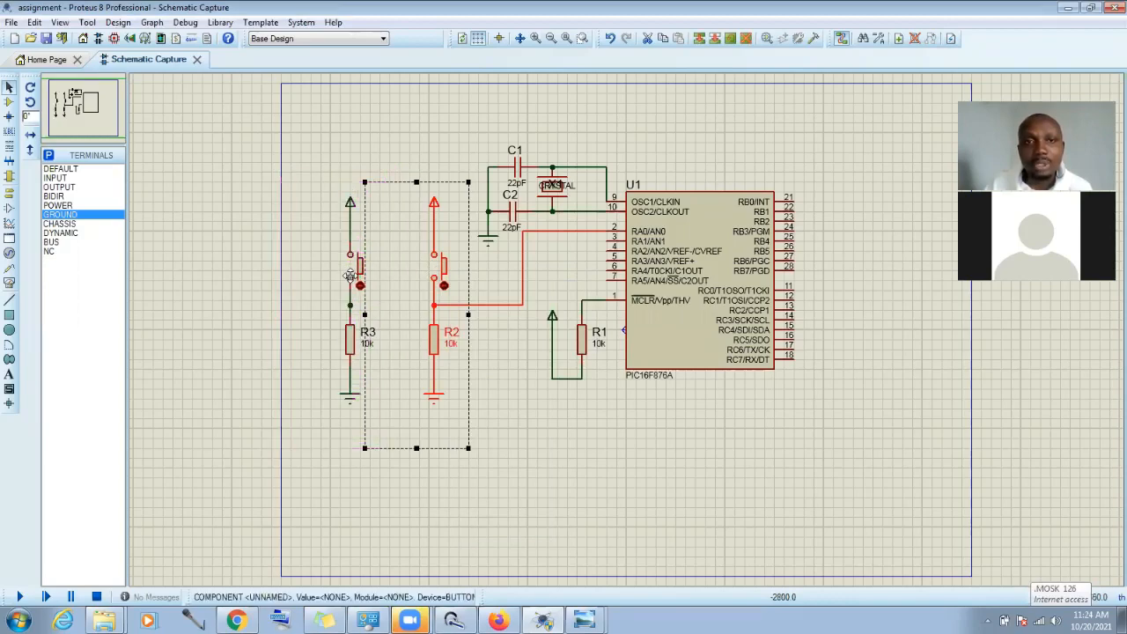
{"action": "right_click", "coordinate": [529, 426]}
{"action": "left_click", "coordinate": [512, 418]}
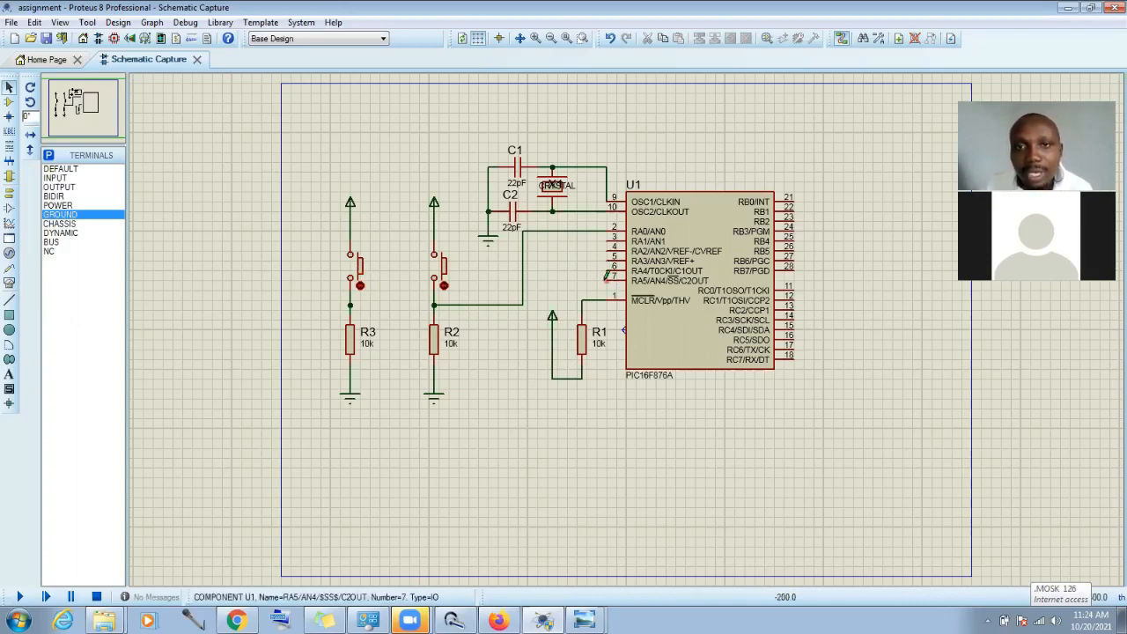
Step: Wire the RA5/AN4 pin around below R2 to the node between the copied push button and R3
{"action": "left_click", "coordinate": [605, 285]}
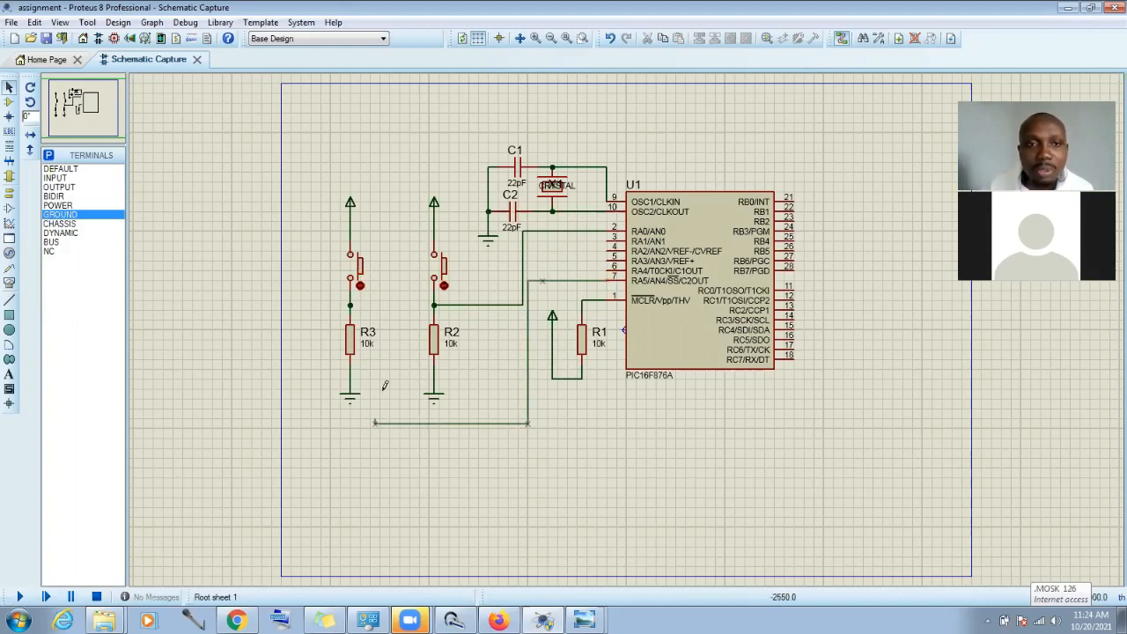
{"action": "left_click", "coordinate": [350, 305]}
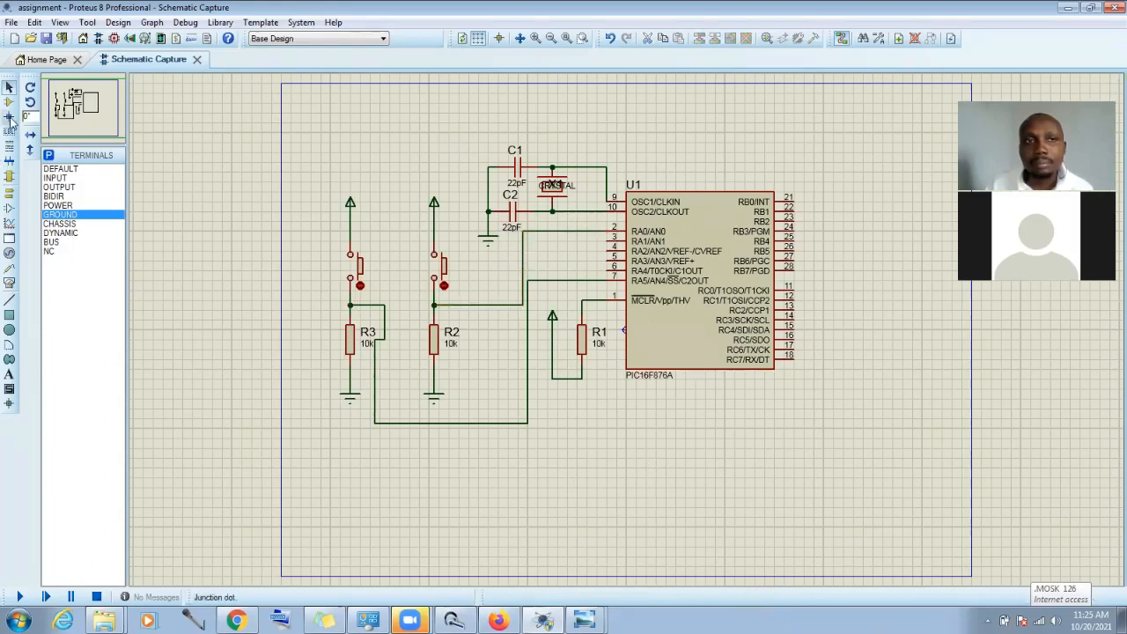
Step: Reroute the RA0 wire through two new junctions away from the RA5 wire, delete the old segment and save the project
{"action": "left_click", "coordinate": [474, 303]}
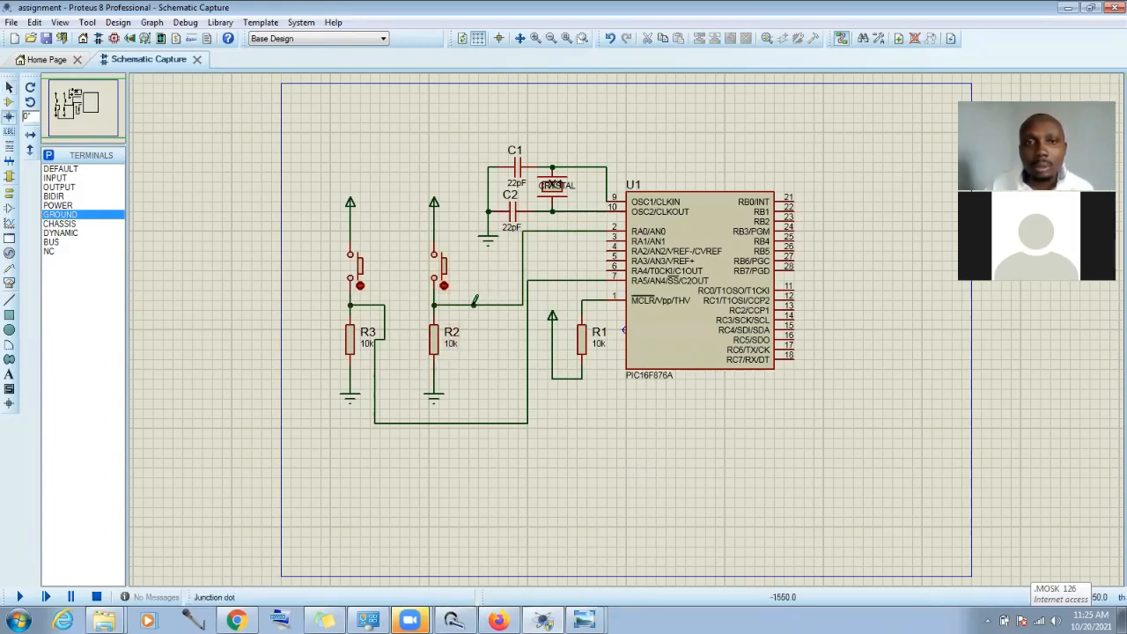
{"action": "left_click", "coordinate": [522, 246]}
{"action": "right_click", "coordinate": [527, 241]}
{"action": "left_click", "coordinate": [514, 362]}
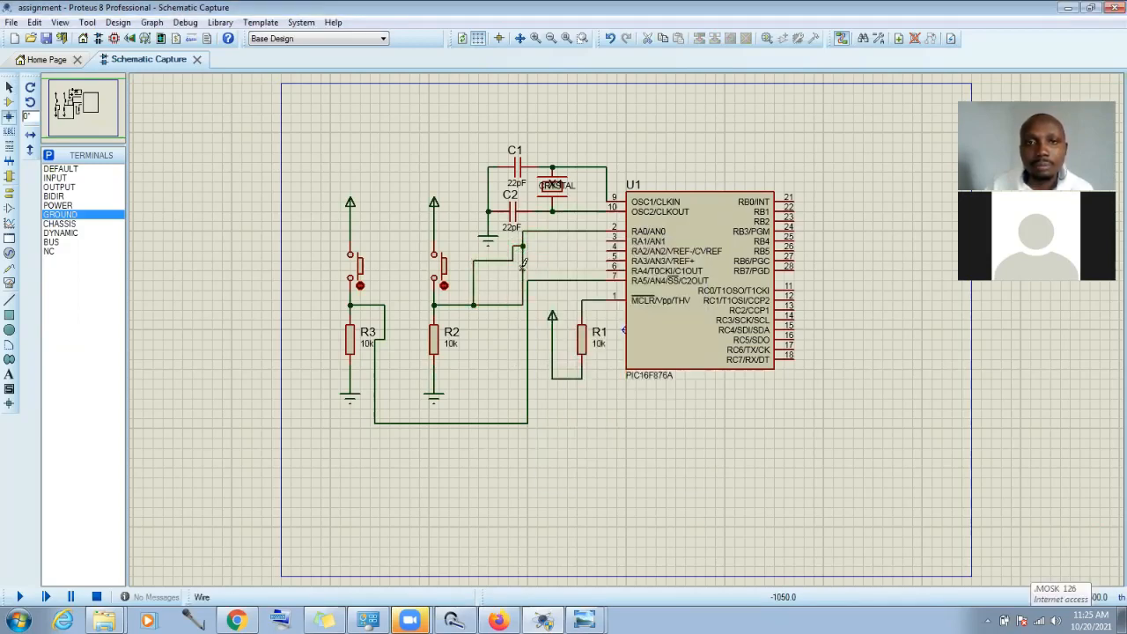
{"action": "right_click", "coordinate": [523, 266]}
{"action": "right_click", "coordinate": [523, 266]}
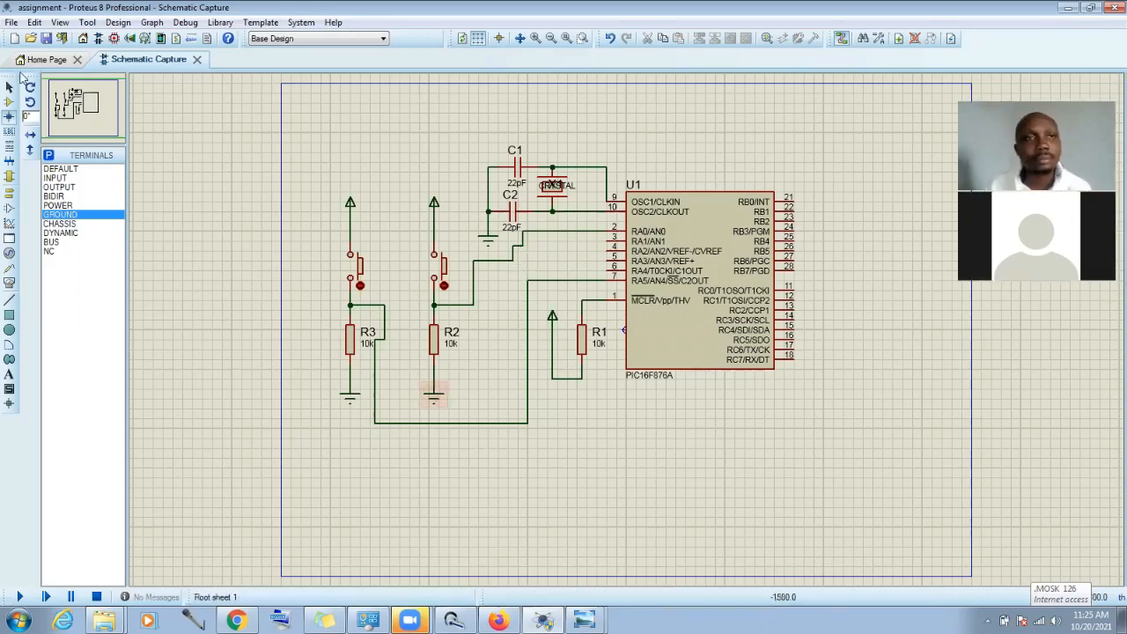
{"action": "left_click", "coordinate": [48, 39]}
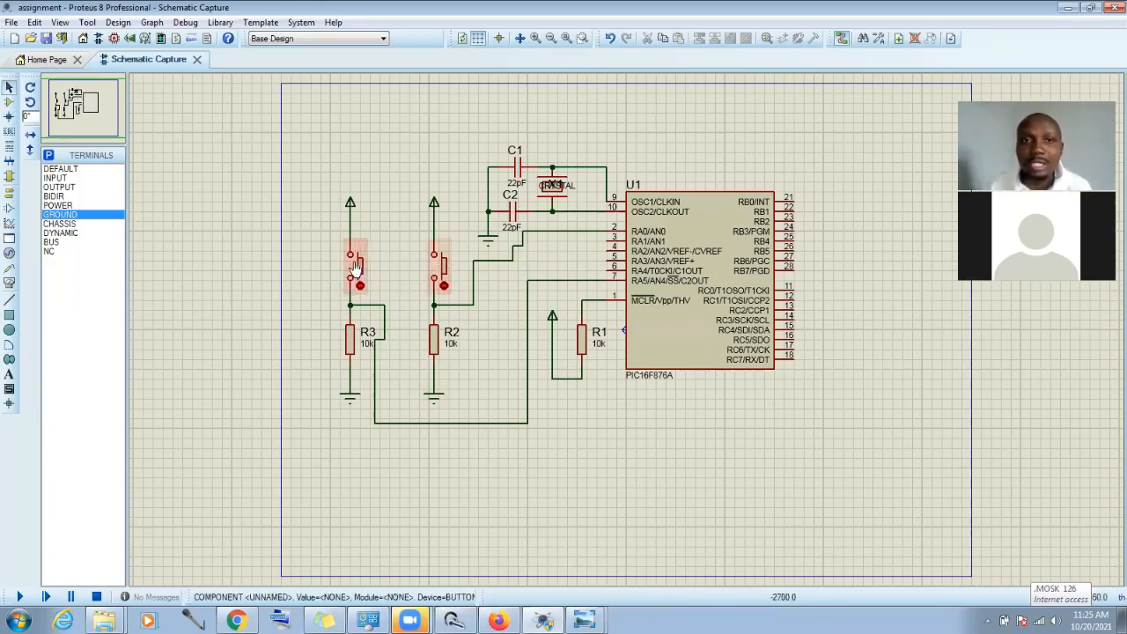
{"action": "left_click", "coordinate": [434, 270]}
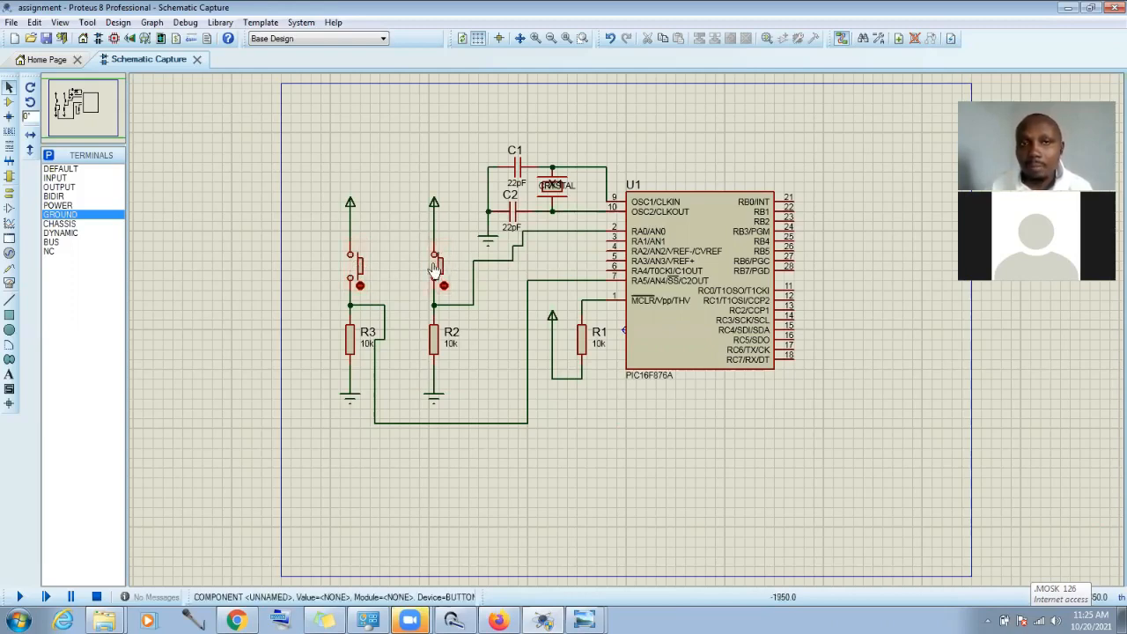
{"action": "left_click", "coordinate": [434, 270]}
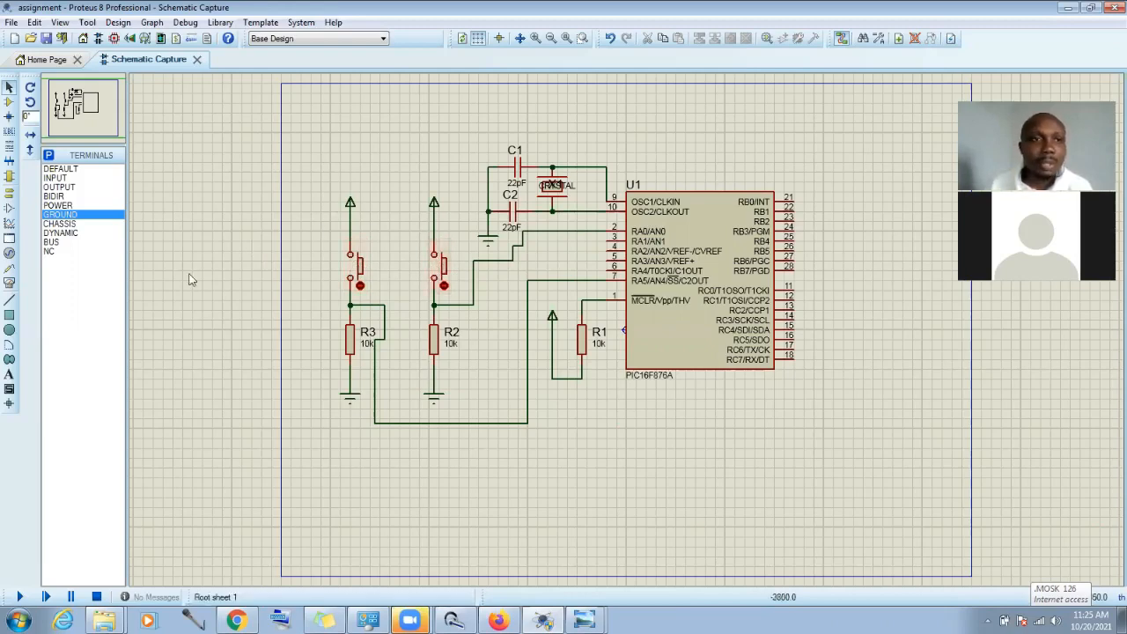
Step: Add the text label INC above the left push button branch and DEC above the right one
{"action": "left_click", "coordinate": [9, 374]}
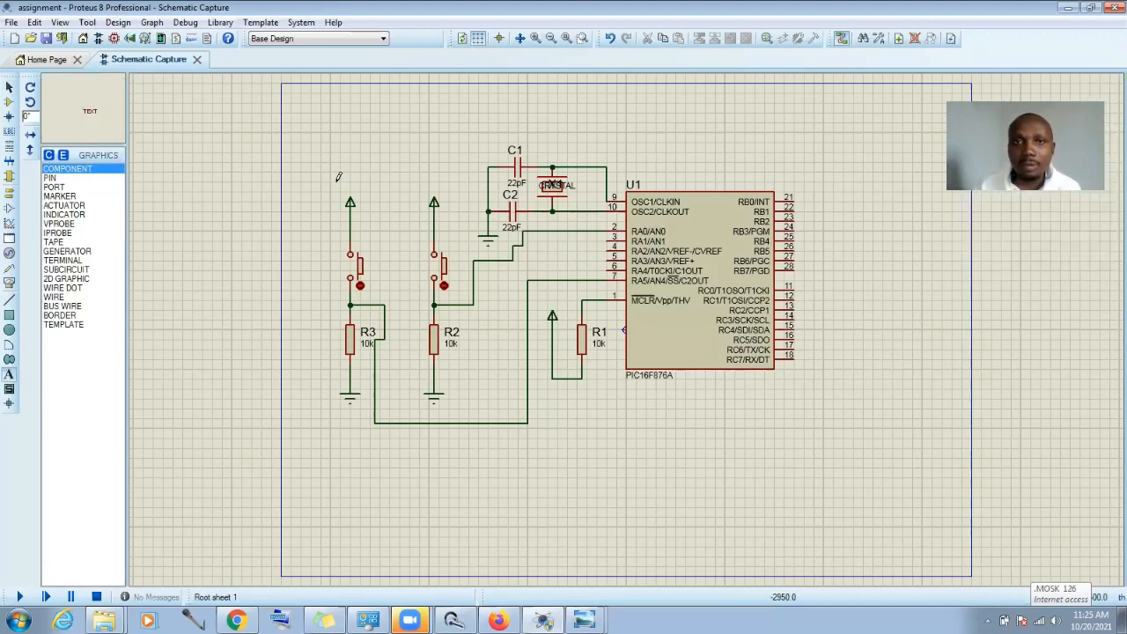
{"action": "left_click", "coordinate": [336, 187]}
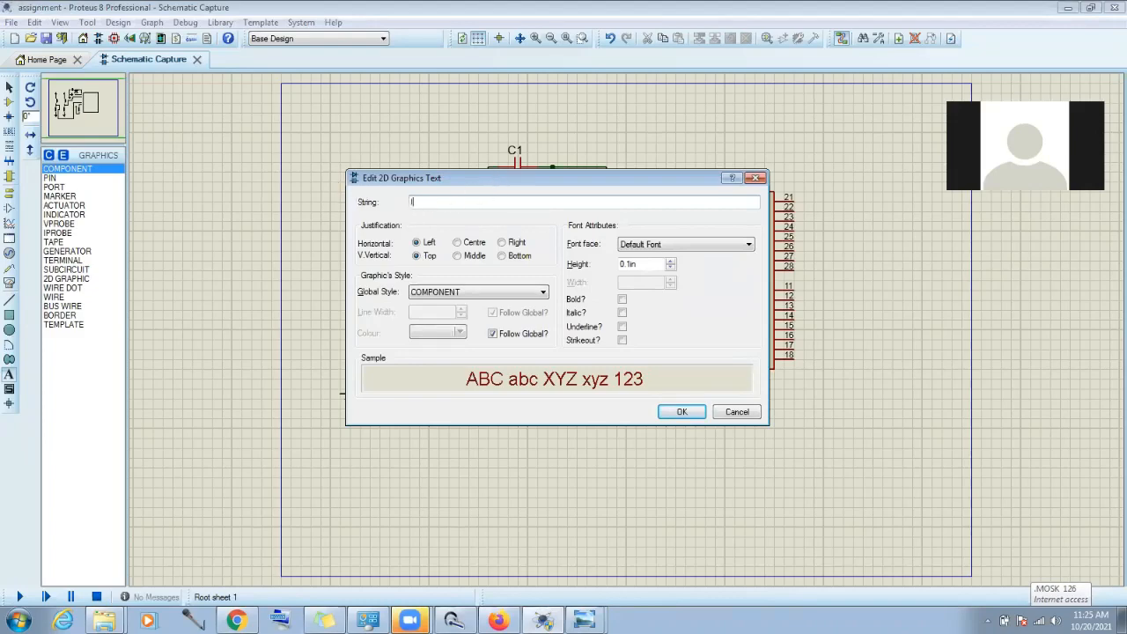
{"action": "left_click", "coordinate": [670, 411]}
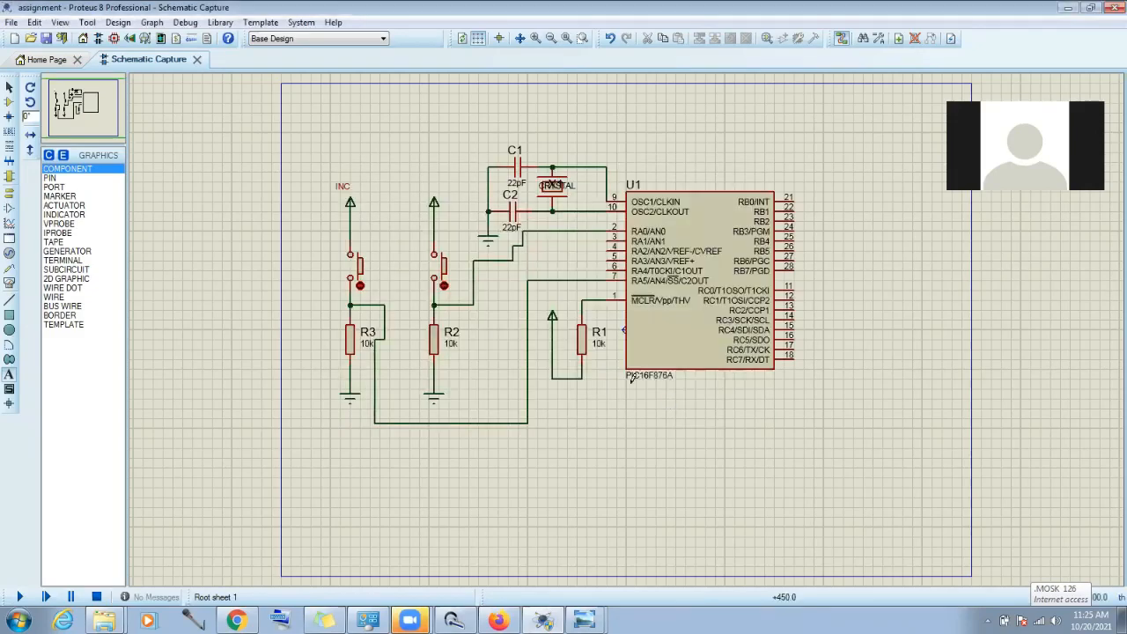
{"action": "left_click", "coordinate": [436, 174]}
{"action": "type", "text": "DE"}
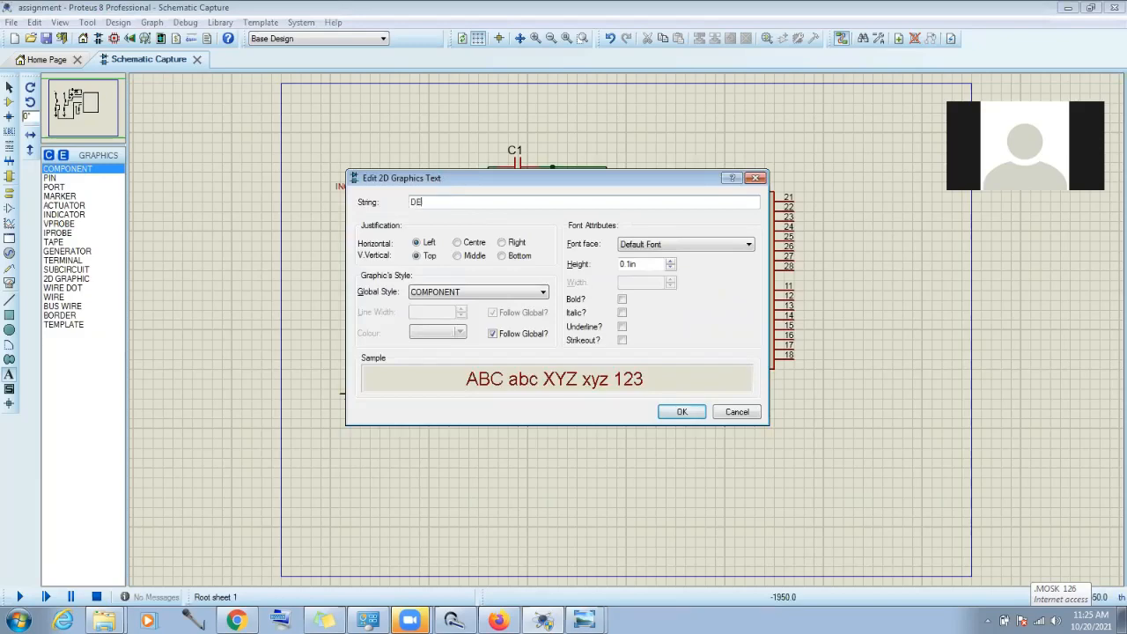
{"action": "type", "text": "C"}
{"action": "left_click", "coordinate": [671, 410]}
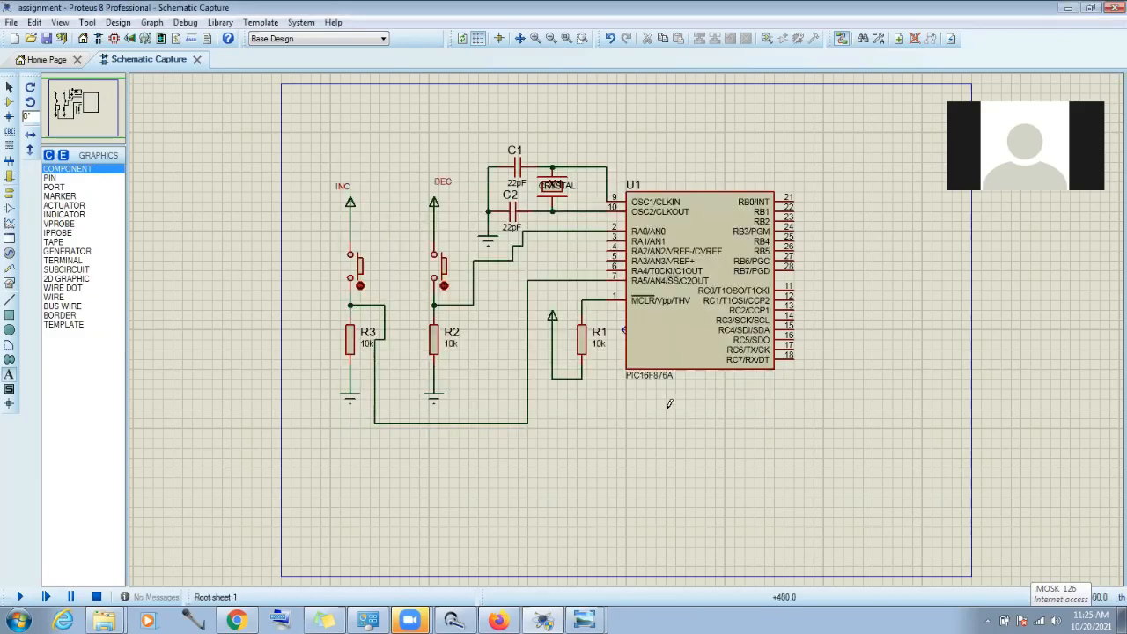
Step: Move the DEC label directly above its power terminal, level with the INC label
{"action": "left_click", "coordinate": [9, 86]}
{"action": "left_click", "coordinate": [440, 184]}
{"action": "left_click_drag", "start_coordinate": [439, 184], "coordinate": [432, 188]}
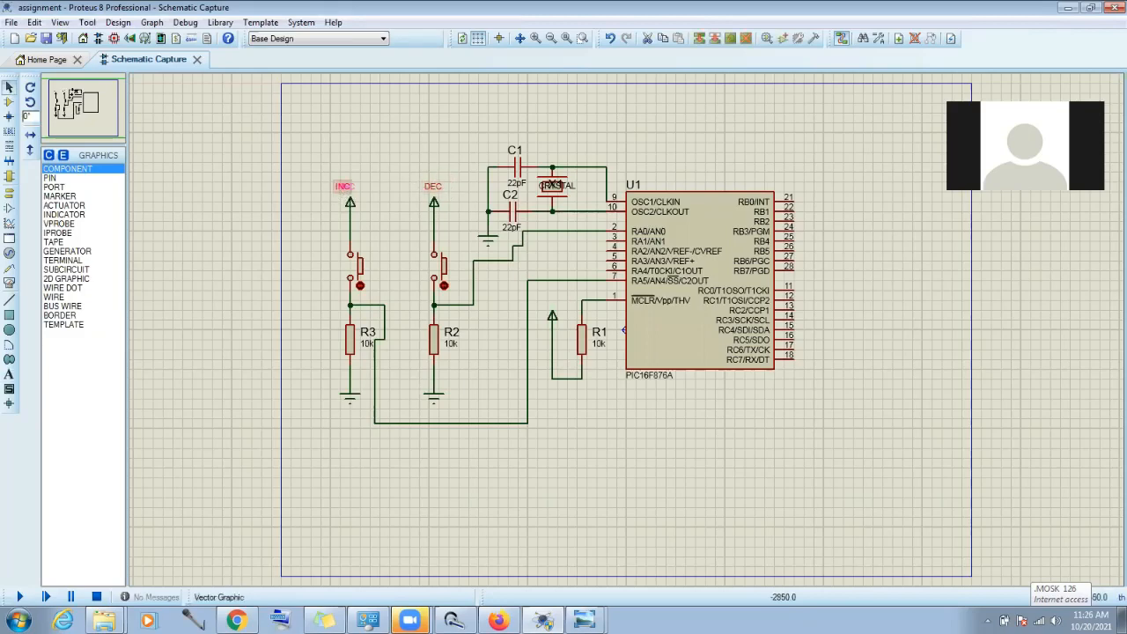
Step: Align the INC label directly above its power terminal and save the project
{"action": "left_click", "coordinate": [378, 221]}
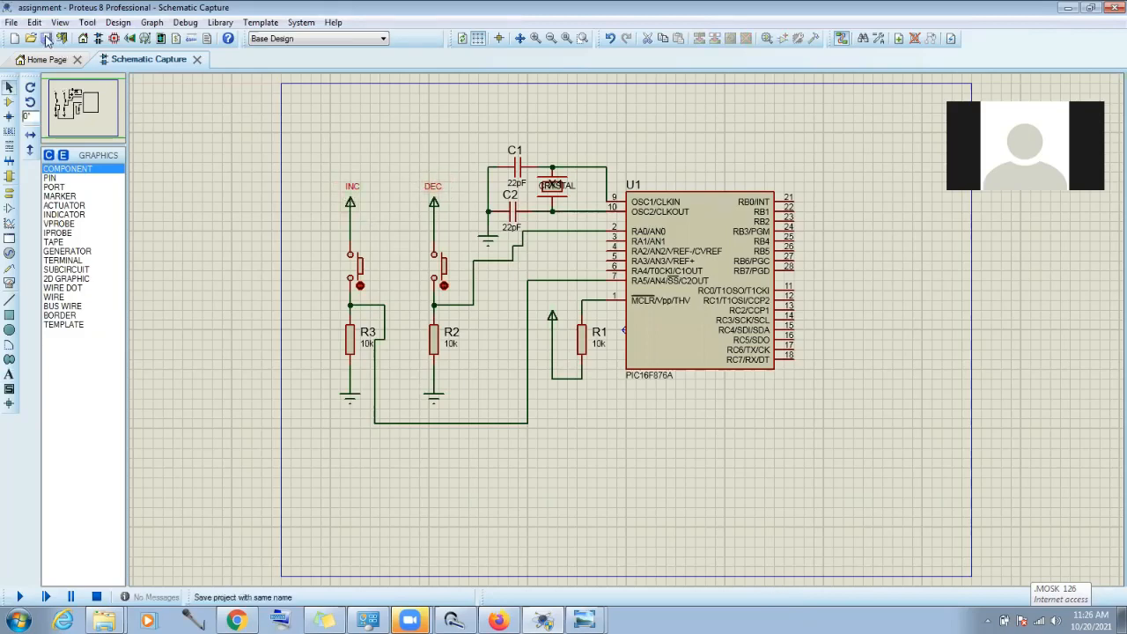
{"action": "left_click", "coordinate": [48, 41]}
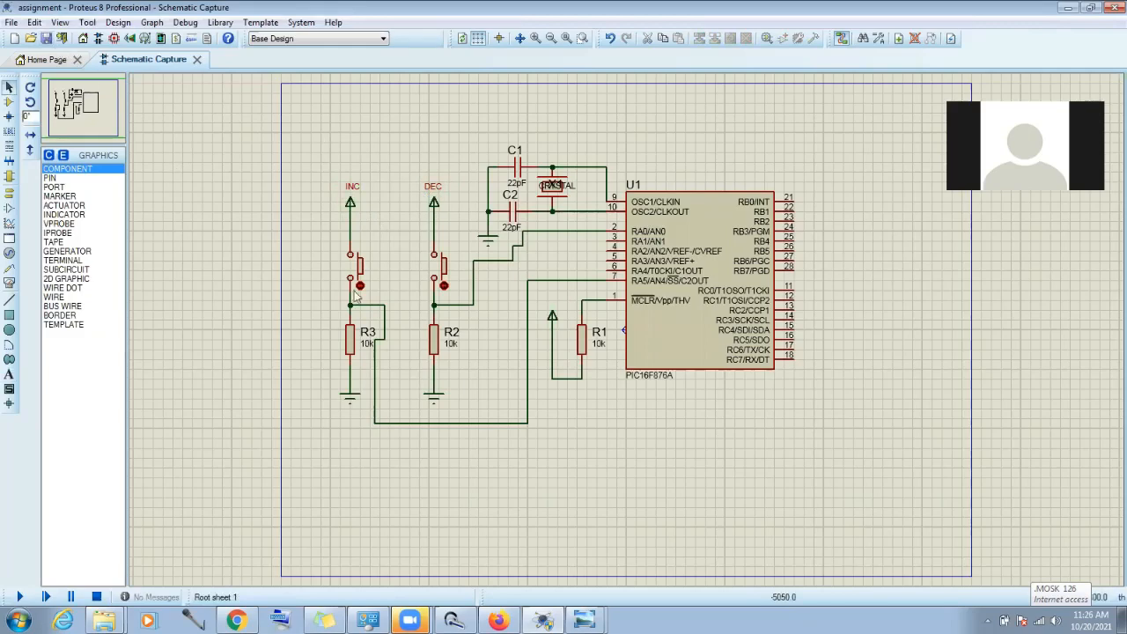
{"action": "mouse_move", "coordinate": [410, 621]}
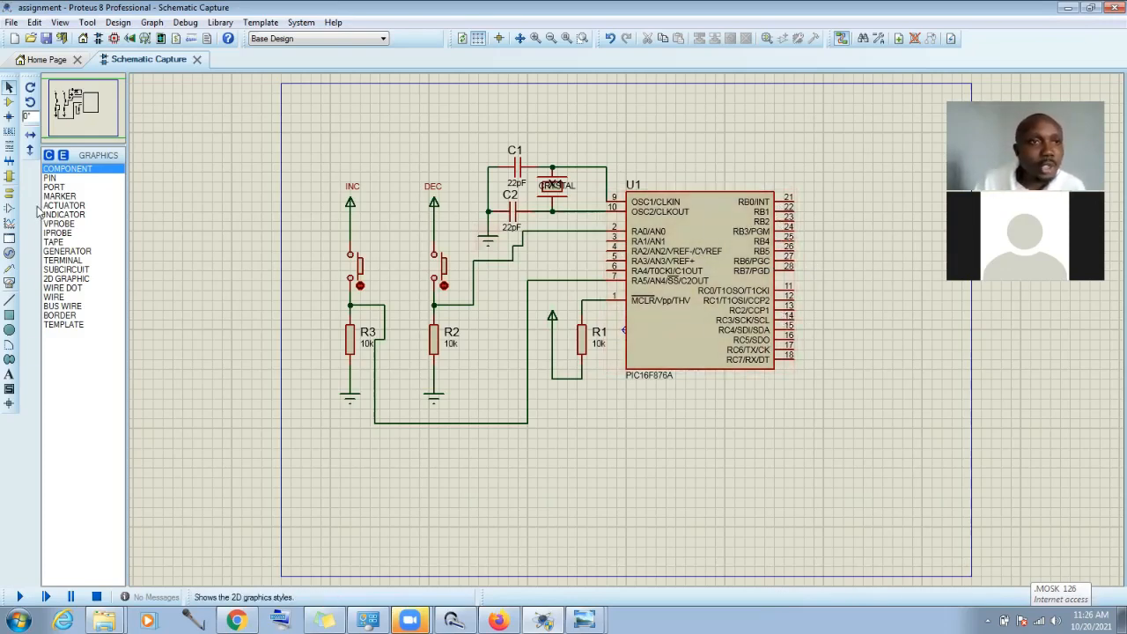
Step: Place an LED-BARGRAPH-GRN to the right of U1 with its pins 1 to 8 level with RC0 to RC7
{"action": "left_click", "coordinate": [9, 101]}
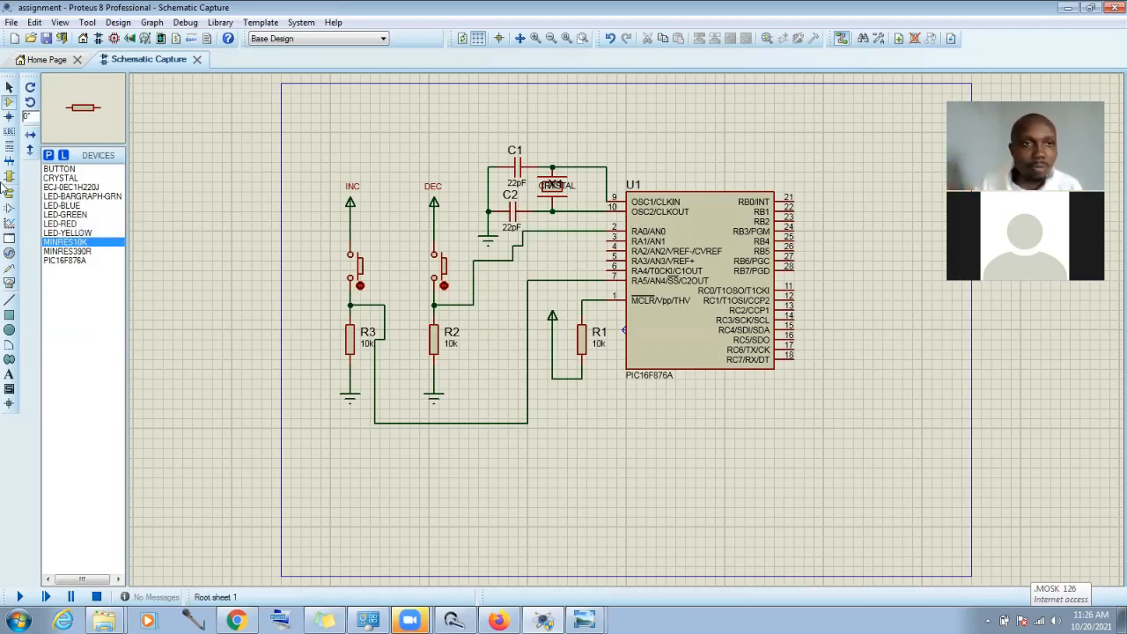
{"action": "left_click", "coordinate": [68, 196]}
{"action": "left_click", "coordinate": [841, 288]}
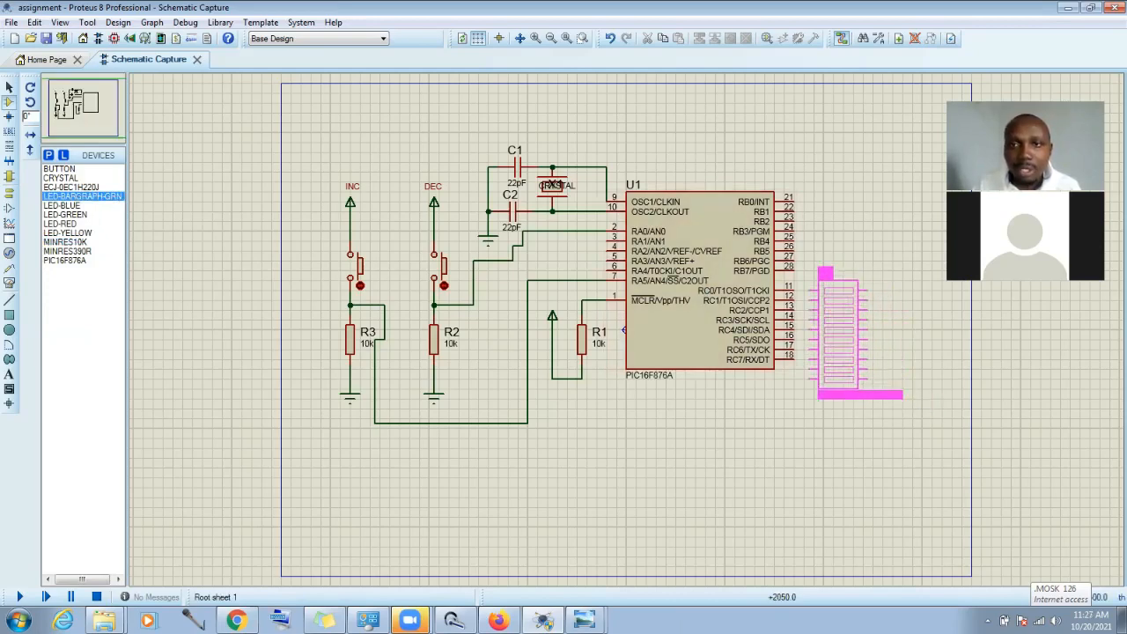
{"action": "left_click", "coordinate": [839, 333]}
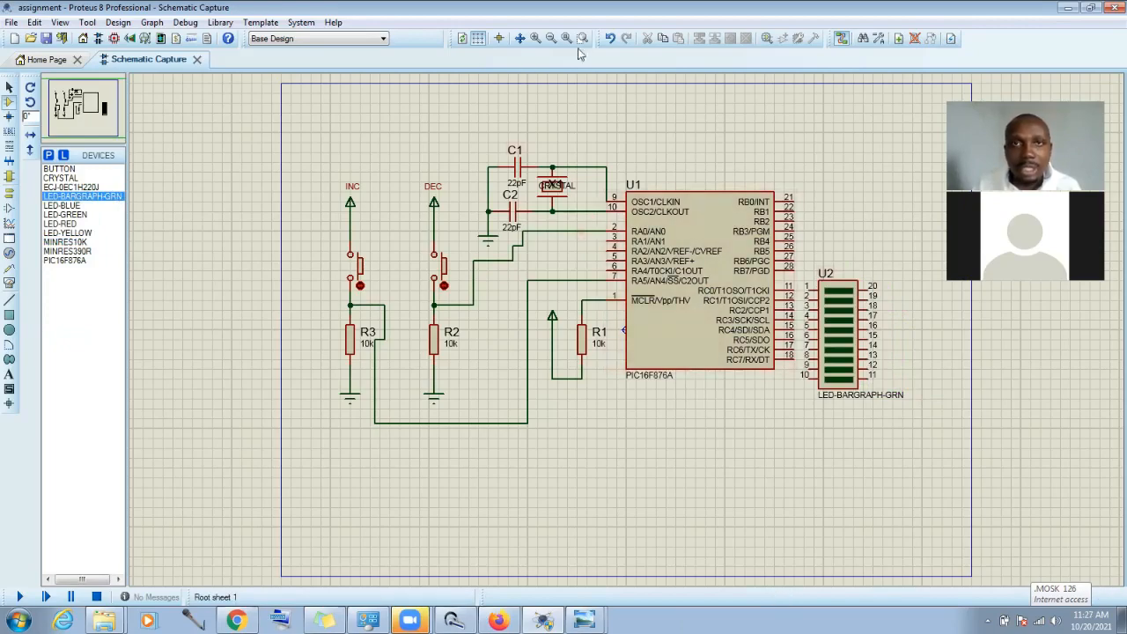
Step: Wire U1 pins RC0, RC1, RC2 and RC3 straight across to bargraph pins 1, 2, 3 and 4
{"action": "left_click_drag", "start_coordinate": [681, 247], "coordinate": [937, 418]}
{"action": "left_click", "coordinate": [585, 201]}
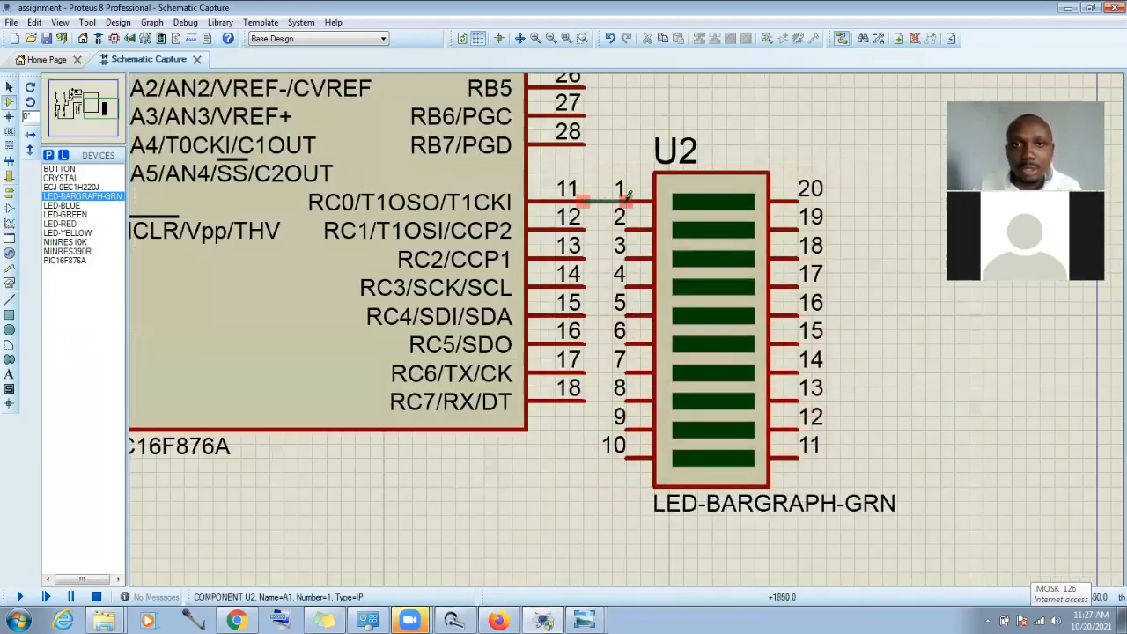
{"action": "left_click", "coordinate": [627, 200]}
{"action": "left_click", "coordinate": [585, 229]}
{"action": "left_click", "coordinate": [628, 229]}
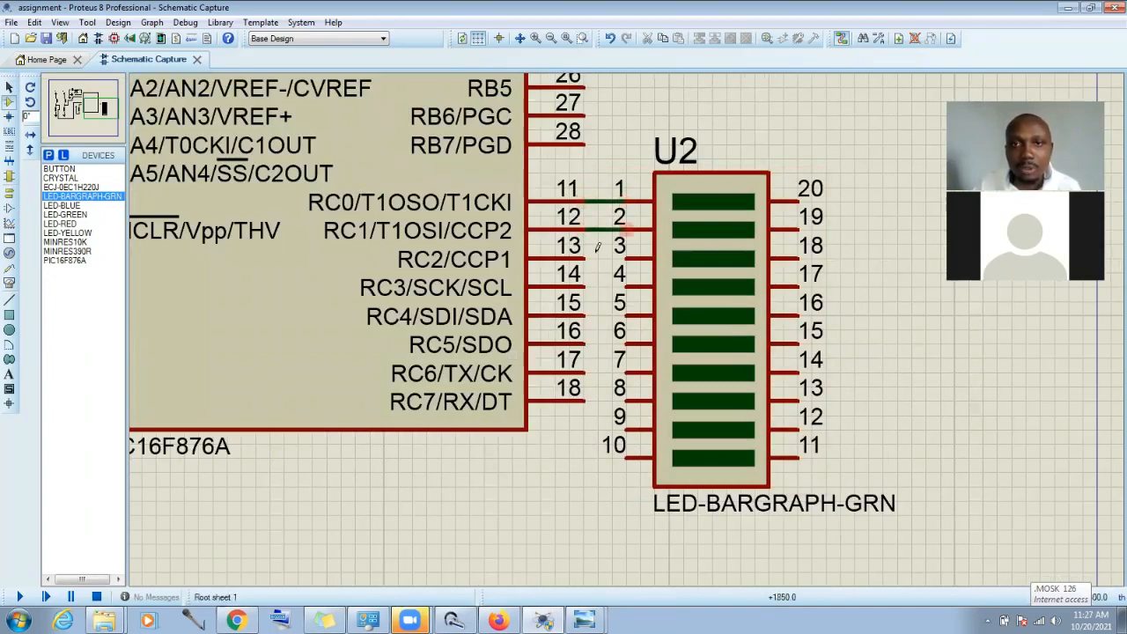
{"action": "left_click", "coordinate": [585, 257]}
{"action": "left_click", "coordinate": [627, 257]}
{"action": "left_click", "coordinate": [585, 286]}
{"action": "left_click", "coordinate": [627, 286]}
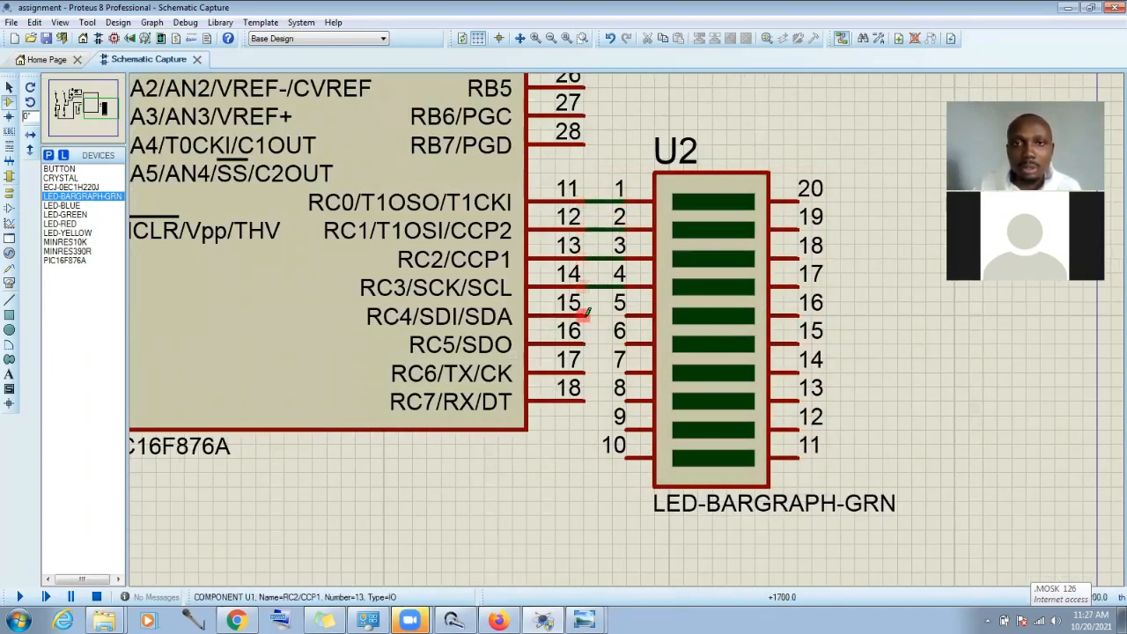
Step: Wire U1 pins RC4, RC5, RC6 and RC7 straight across to bargraph pins 5, 6, 7 and 8
{"action": "left_click", "coordinate": [585, 315]}
{"action": "left_click", "coordinate": [627, 314]}
{"action": "left_click", "coordinate": [585, 344]}
{"action": "left_click", "coordinate": [628, 343]}
{"action": "left_click", "coordinate": [583, 373]}
{"action": "left_click", "coordinate": [626, 373]}
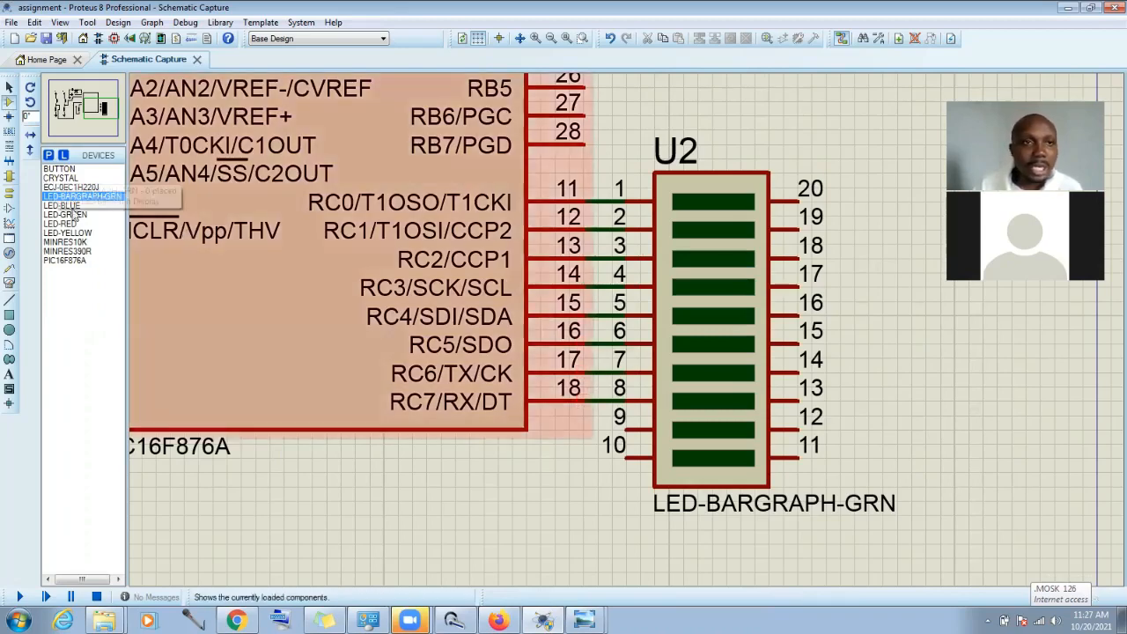
Step: Place four stacked MINRES390R resistors right of the bargraph, level with pins 20, 19, 18 and 17, as new components
{"action": "left_click", "coordinate": [70, 252]}
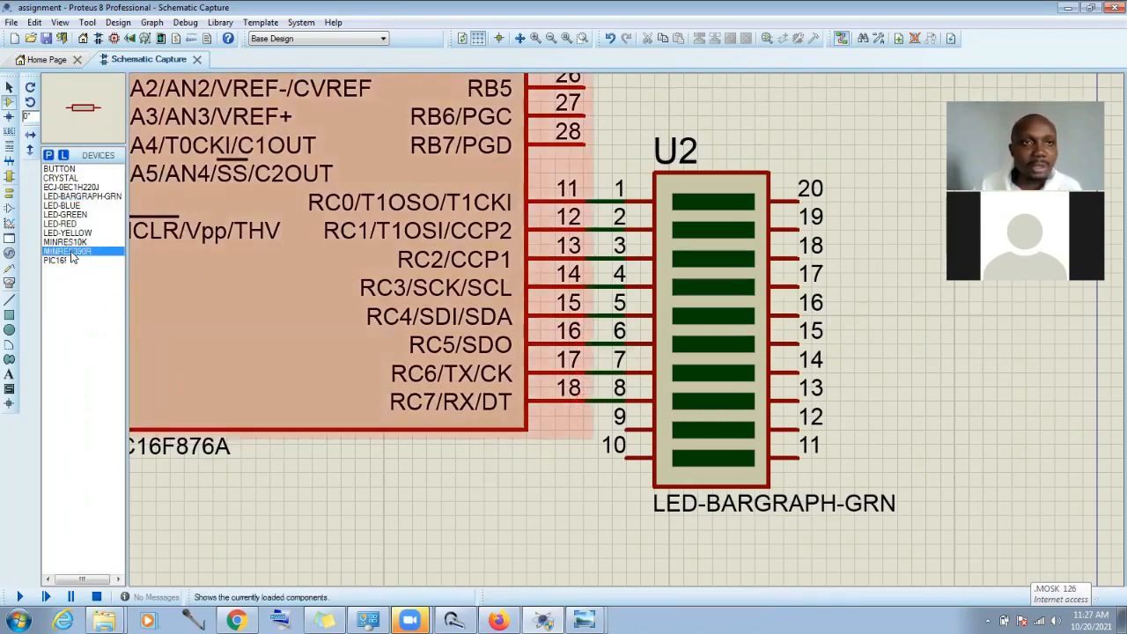
{"action": "left_click", "coordinate": [905, 190]}
{"action": "left_click", "coordinate": [902, 190]}
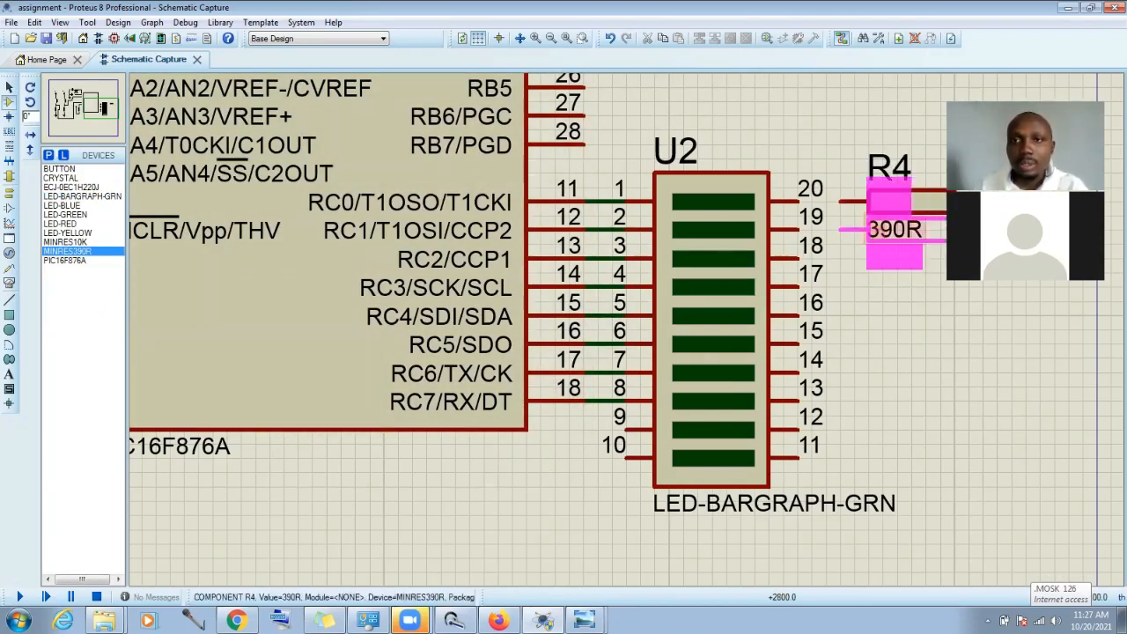
{"action": "left_click", "coordinate": [907, 230]}
{"action": "left_click", "coordinate": [586, 323]}
{"action": "left_click", "coordinate": [908, 301]}
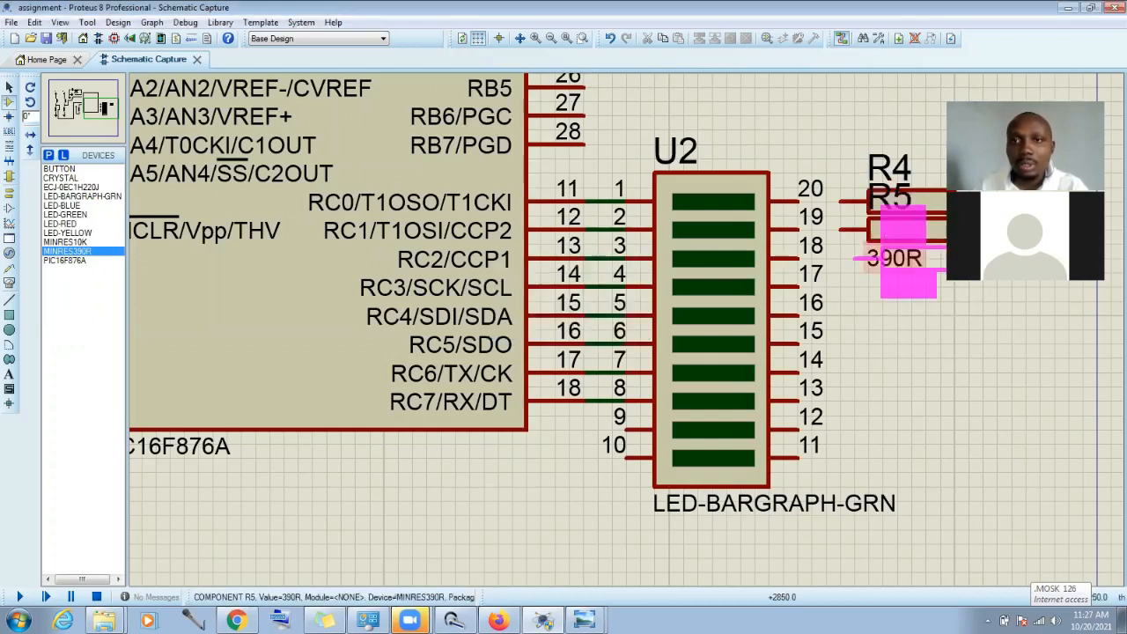
{"action": "left_click", "coordinate": [911, 258]}
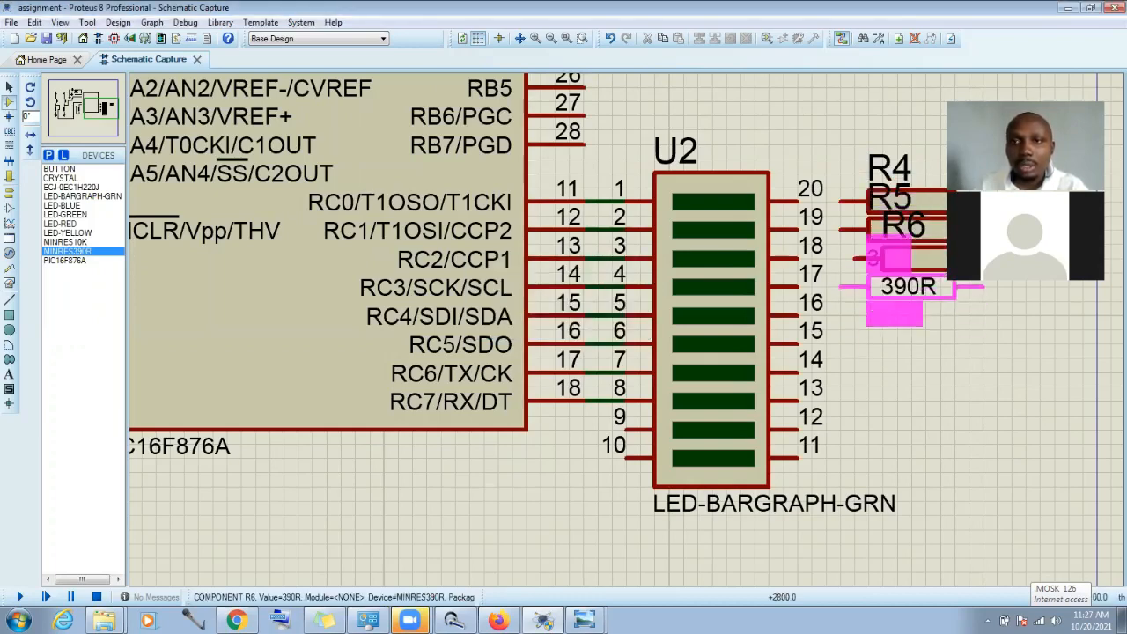
{"action": "left_click", "coordinate": [896, 325]}
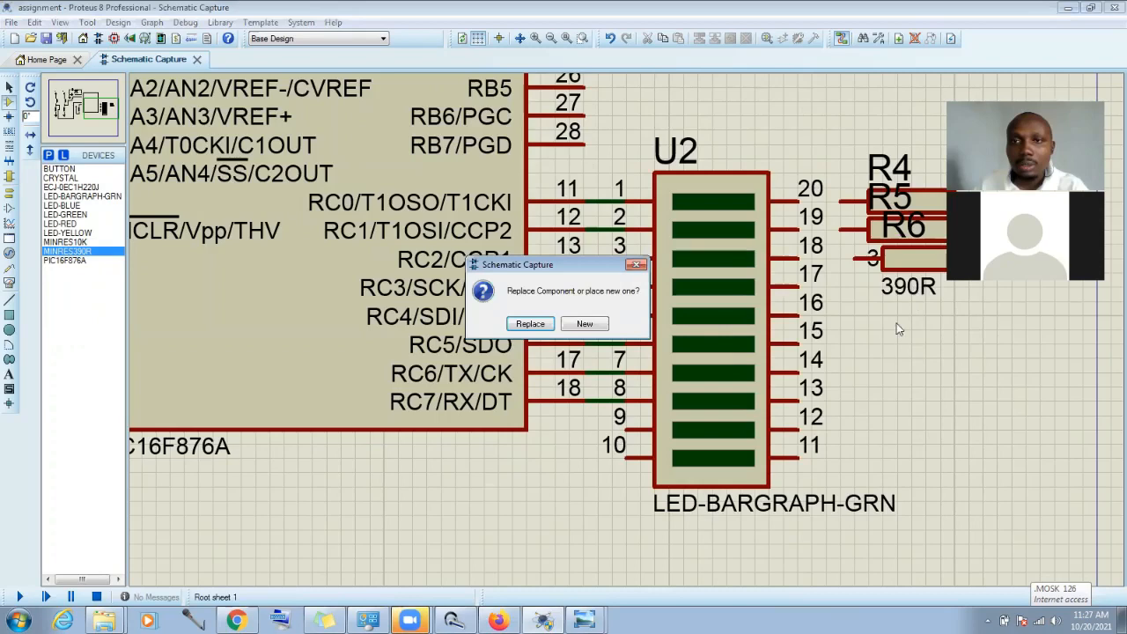
{"action": "left_click", "coordinate": [531, 324]}
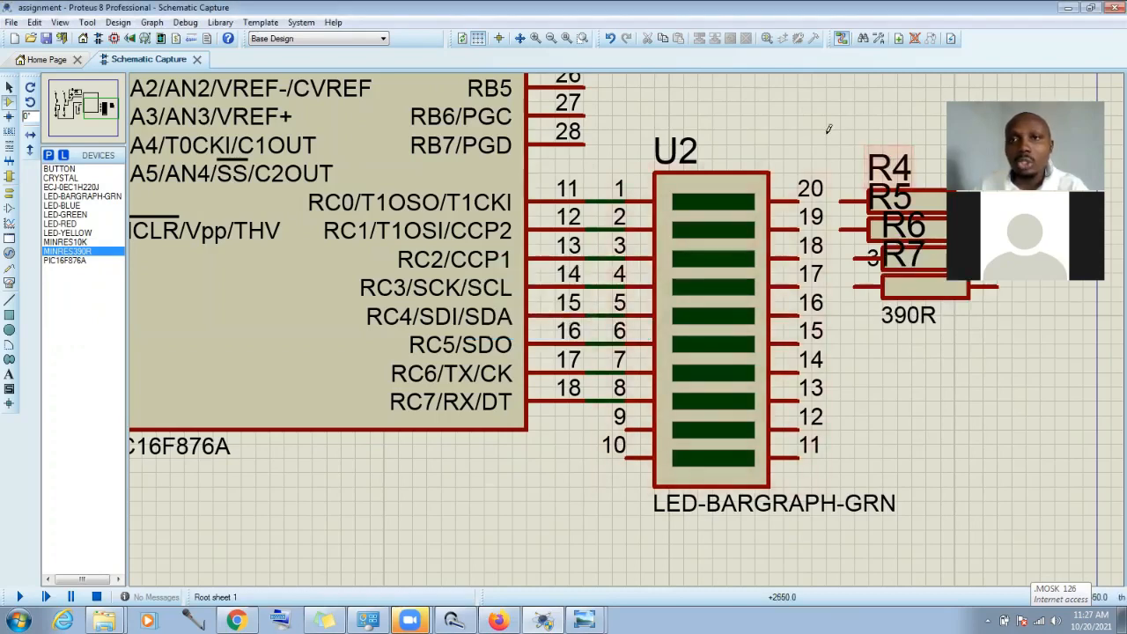
Step: Block copy the four 390R resistors directly below the originals, level with bargraph pins 16 to 13, and clear the selection
{"action": "left_click_drag", "start_coordinate": [1022, 341], "coordinate": [826, 143]}
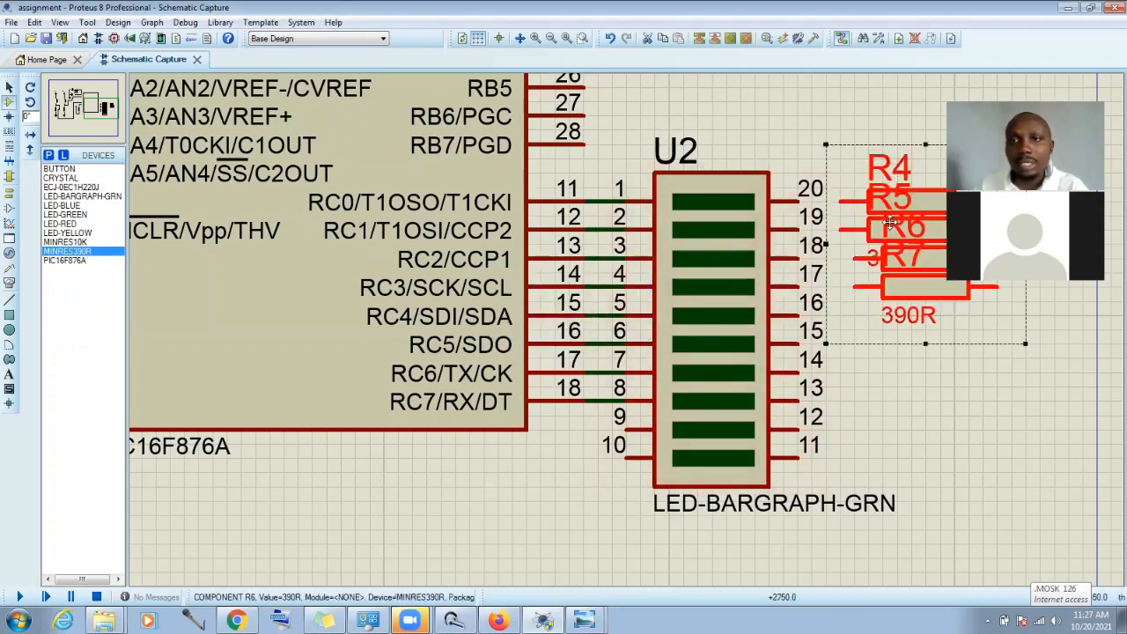
{"action": "right_click", "coordinate": [891, 222]}
{"action": "left_click", "coordinate": [934, 308]}
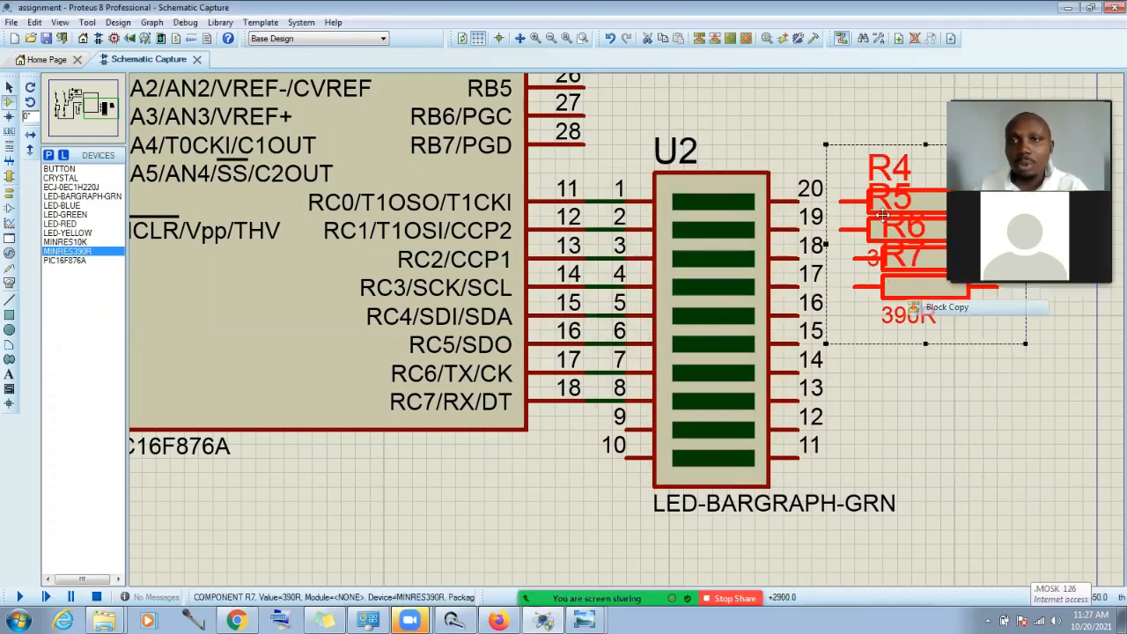
{"action": "left_click", "coordinate": [892, 326]}
{"action": "key", "text": "Escape"}
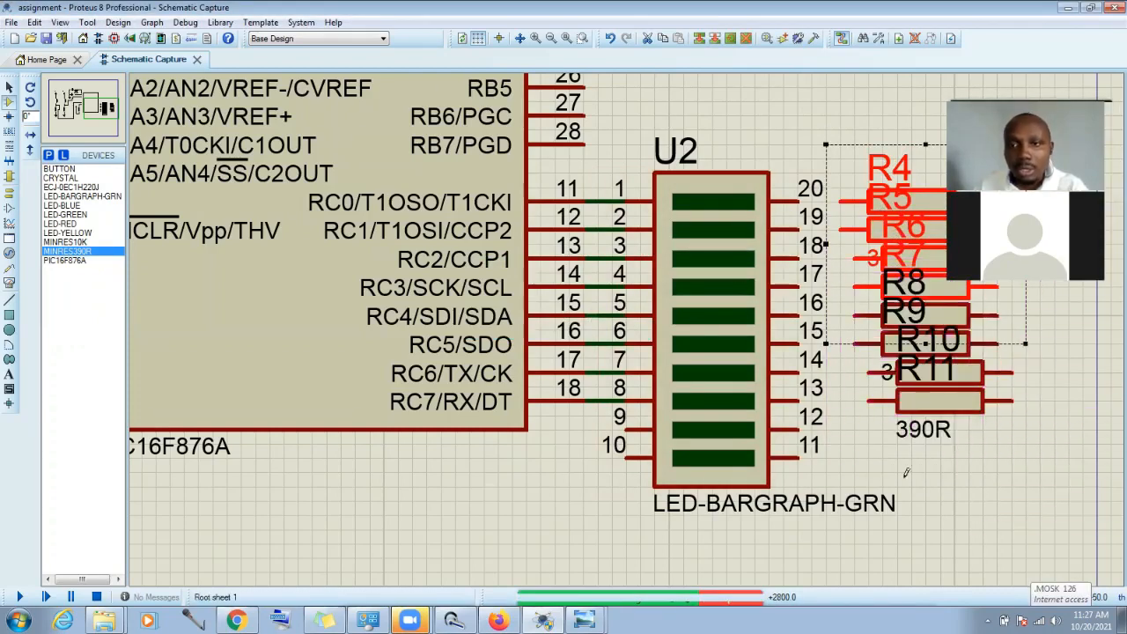
{"action": "left_click", "coordinate": [1022, 338]}
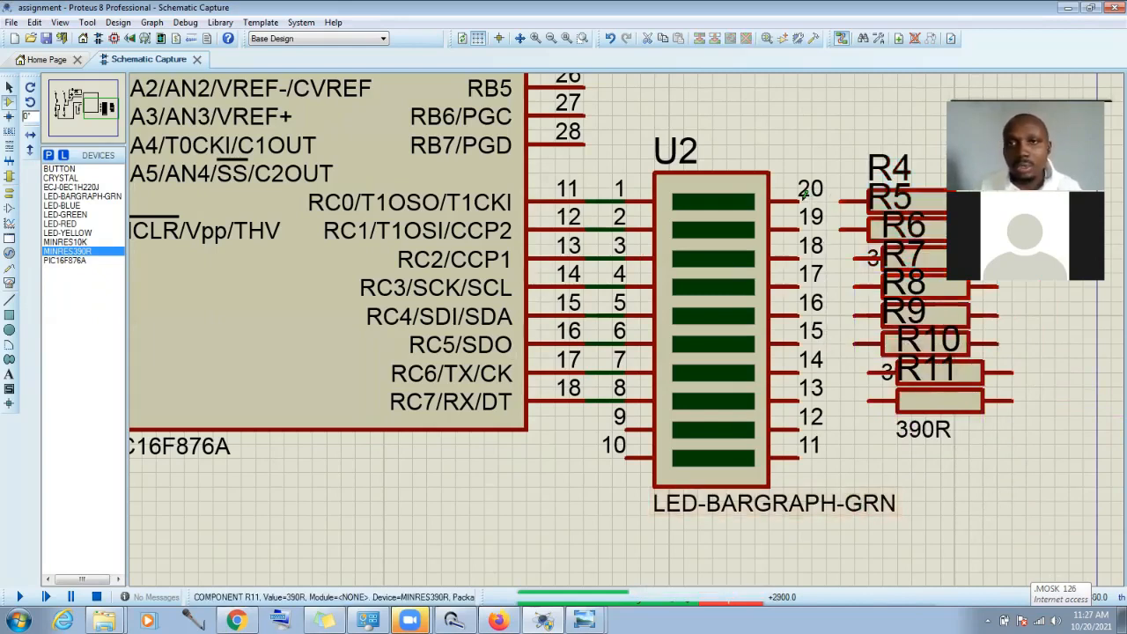
Step: Wire bargraph pins 20, 19, 18 and 17 to the left ends of resistors R4, R5, R6 and R7
{"action": "left_click", "coordinate": [799, 200]}
{"action": "left_click", "coordinate": [840, 201]}
{"action": "left_click", "coordinate": [840, 230]}
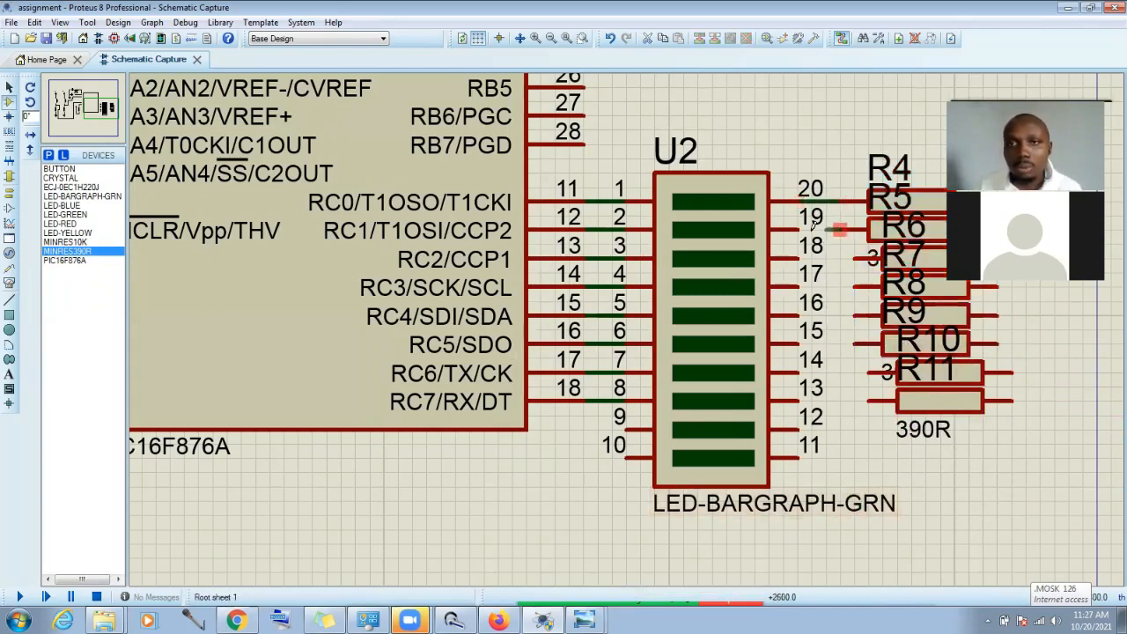
{"action": "left_click", "coordinate": [805, 229]}
{"action": "left_click", "coordinate": [854, 257]}
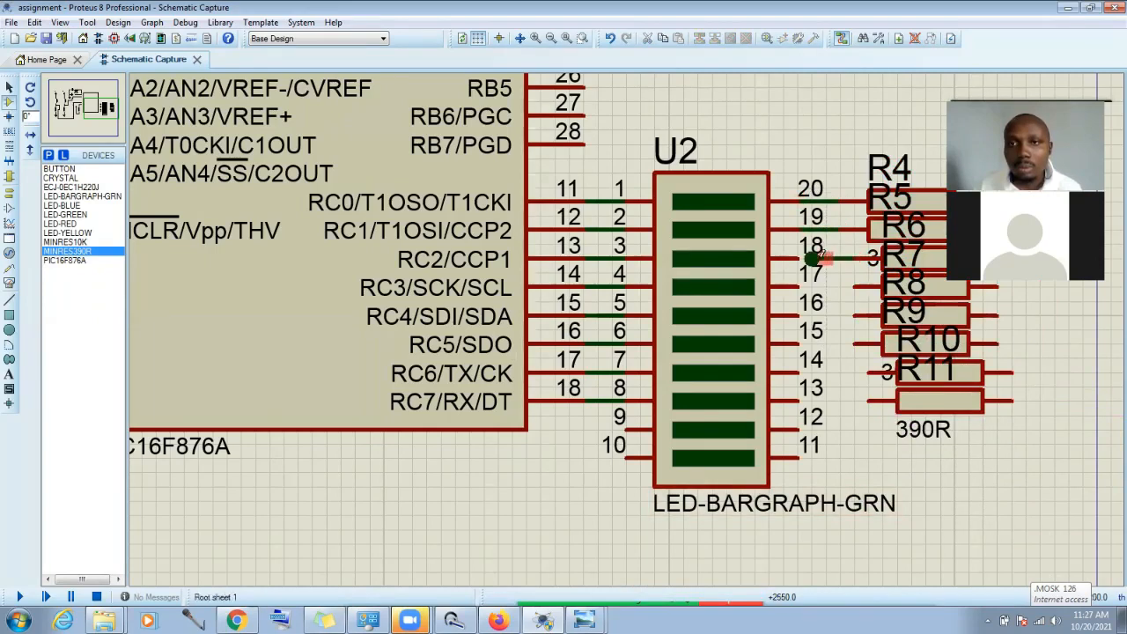
{"action": "left_click", "coordinate": [798, 258]}
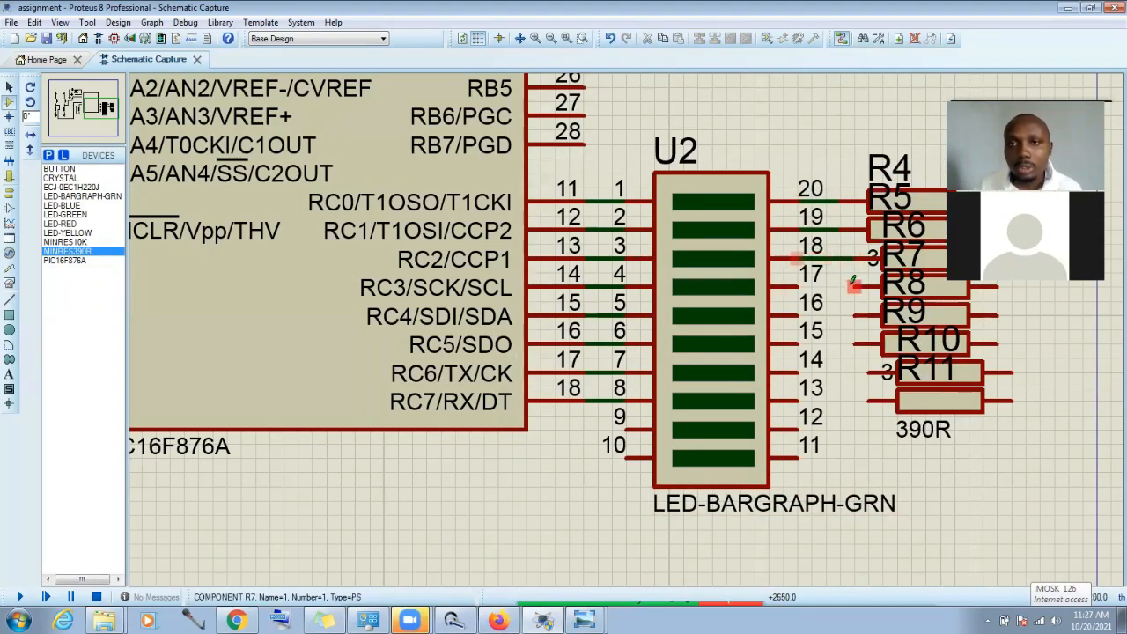
{"action": "left_click", "coordinate": [803, 287]}
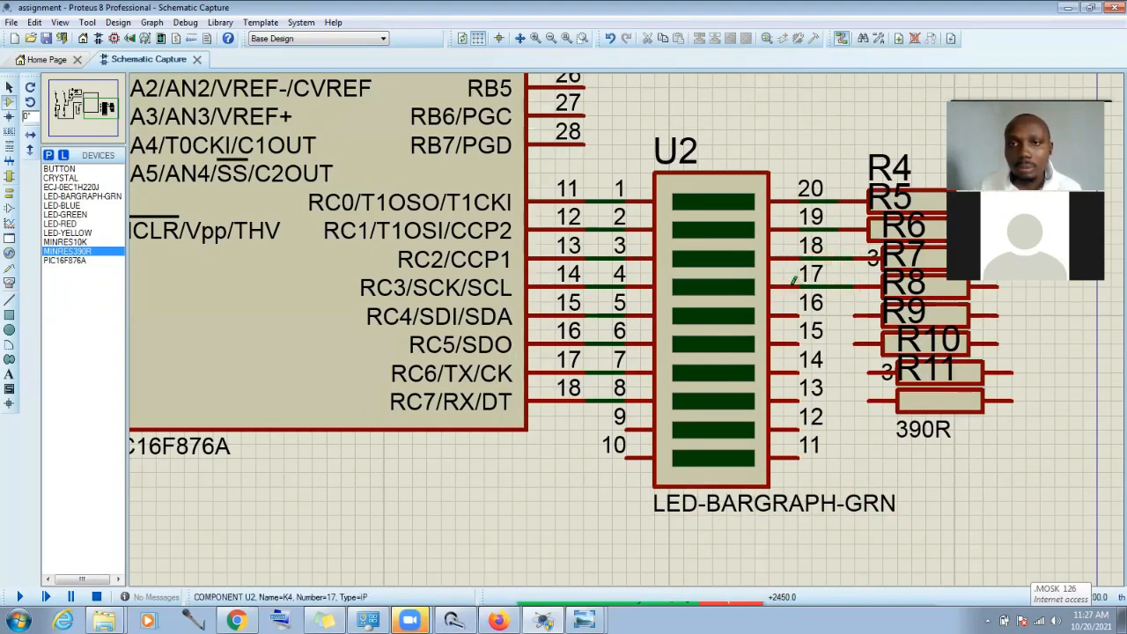
Step: Wire bargraph pins 16, 15, 14 and 13 to resistors R8, R9, R10 and R11, and save the project
{"action": "left_click", "coordinate": [856, 313]}
{"action": "left_click", "coordinate": [799, 309]}
{"action": "double_click", "coordinate": [855, 342]}
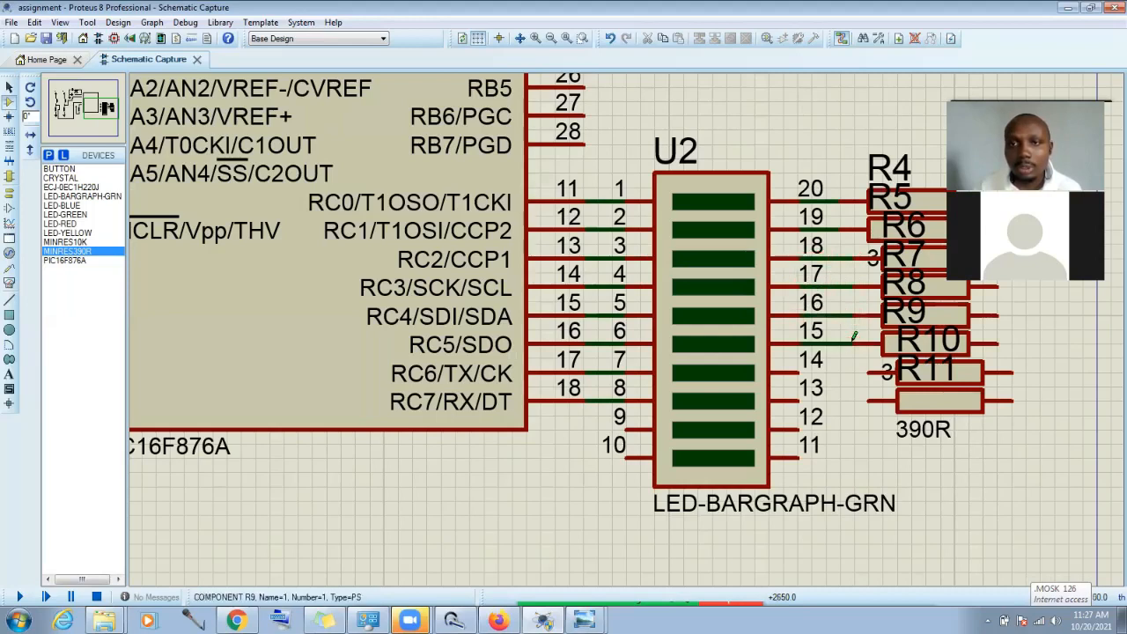
{"action": "left_click", "coordinate": [818, 373]}
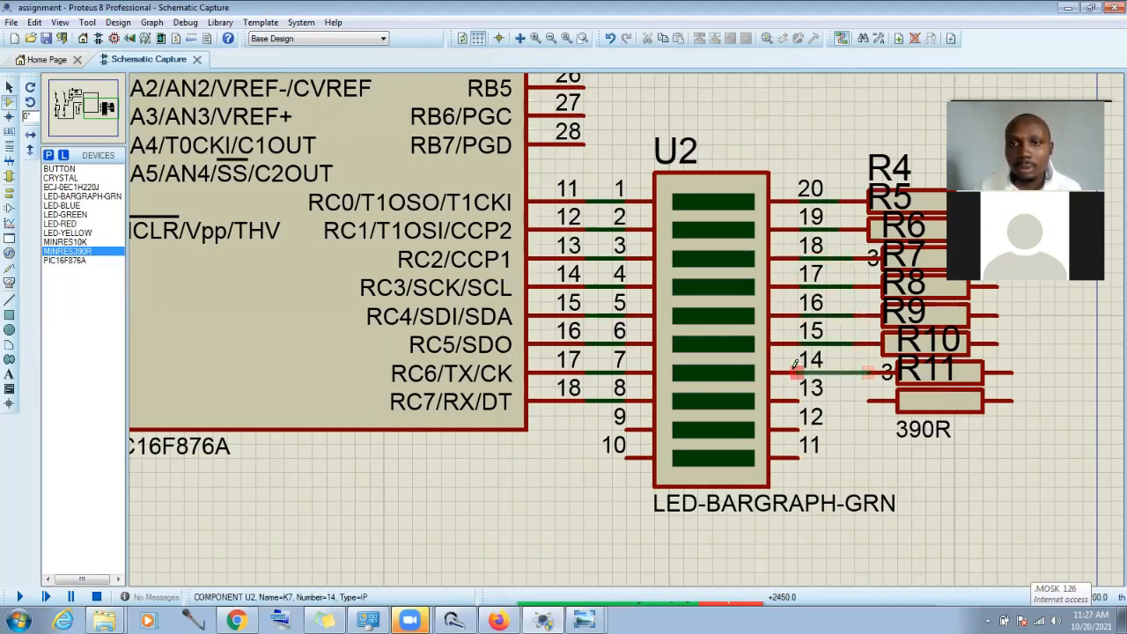
{"action": "left_click", "coordinate": [867, 399]}
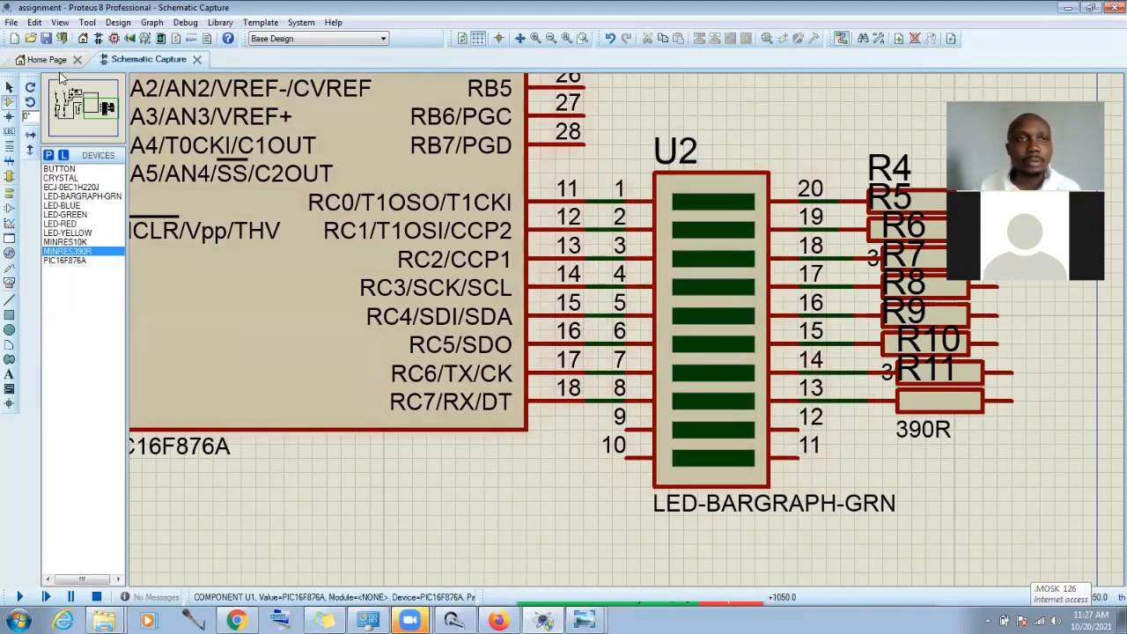
{"action": "left_click", "coordinate": [47, 43]}
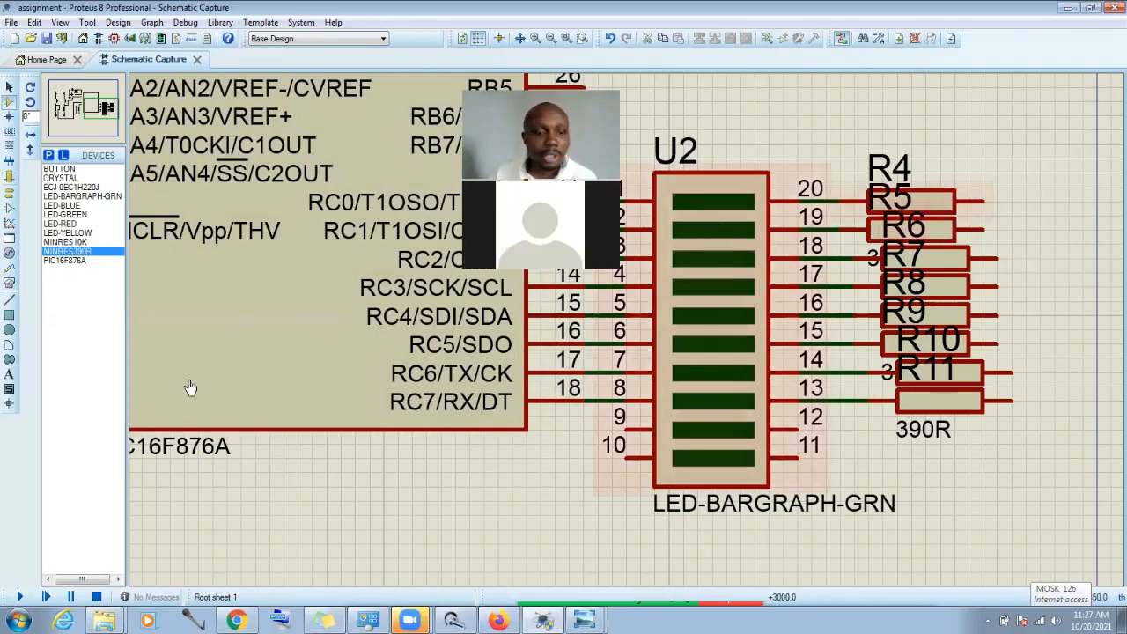
Step: Place a ground terminal to the lower right of R11 and wire the right ends of R4 and R5 to it
{"action": "left_click", "coordinate": [9, 193]}
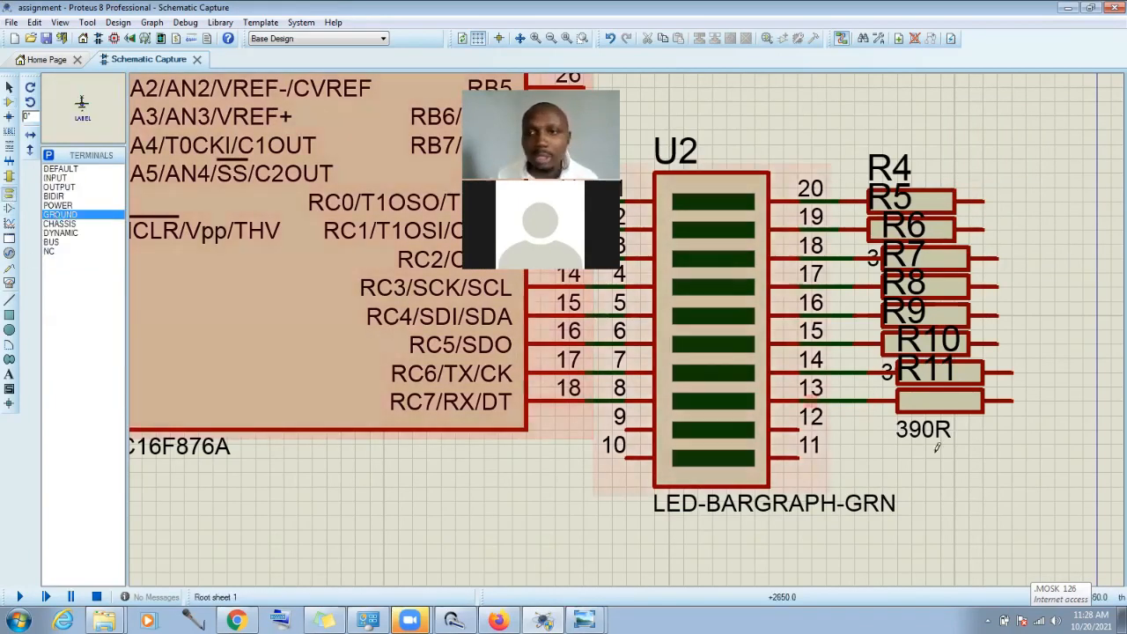
{"action": "left_click", "coordinate": [1054, 462]}
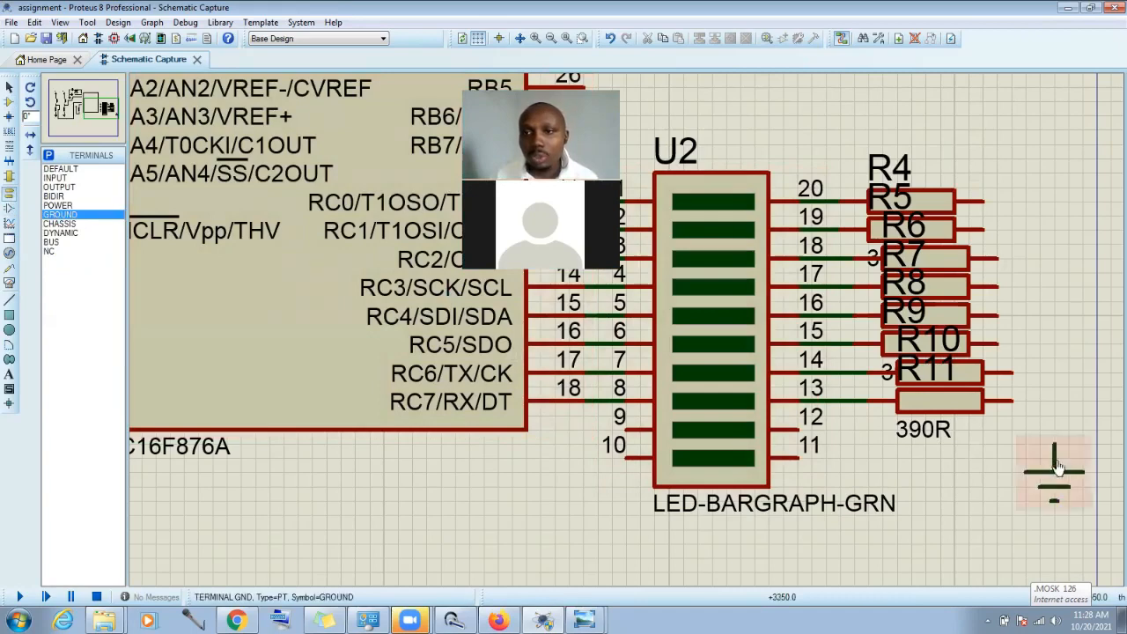
{"action": "left_click", "coordinate": [984, 202]}
{"action": "left_click", "coordinate": [983, 229]}
{"action": "left_click", "coordinate": [1054, 230]}
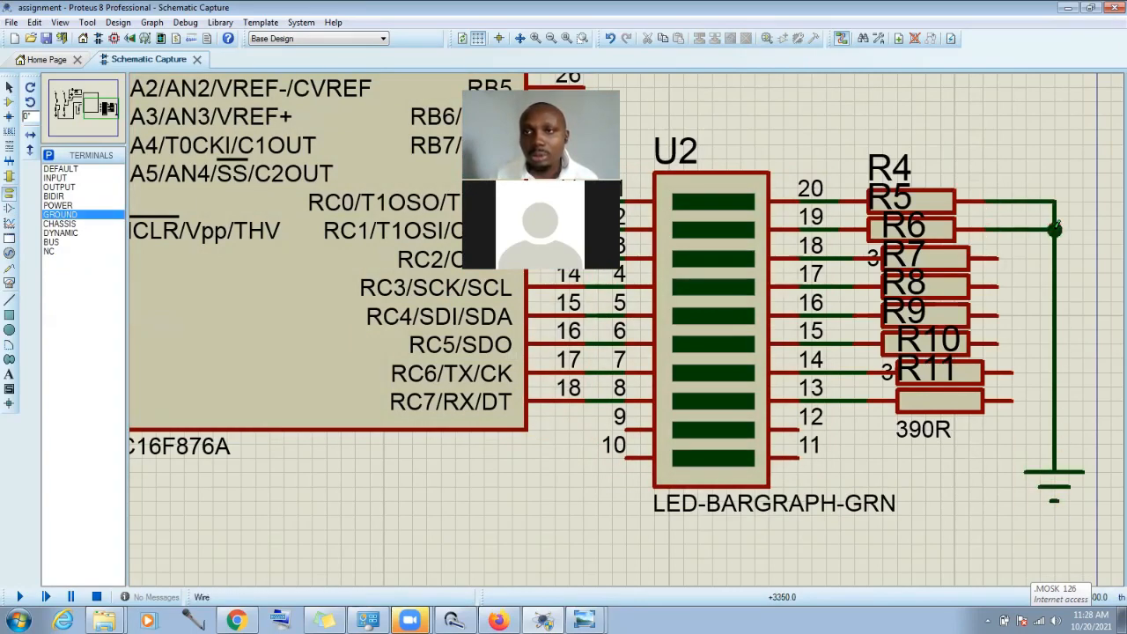
Step: Wire the right ends of resistors R6, R7, R8, R9, R10 and R11 to the vertical ground wire
{"action": "left_click", "coordinate": [996, 258]}
{"action": "left_click", "coordinate": [1054, 258]}
{"action": "left_click", "coordinate": [998, 285]}
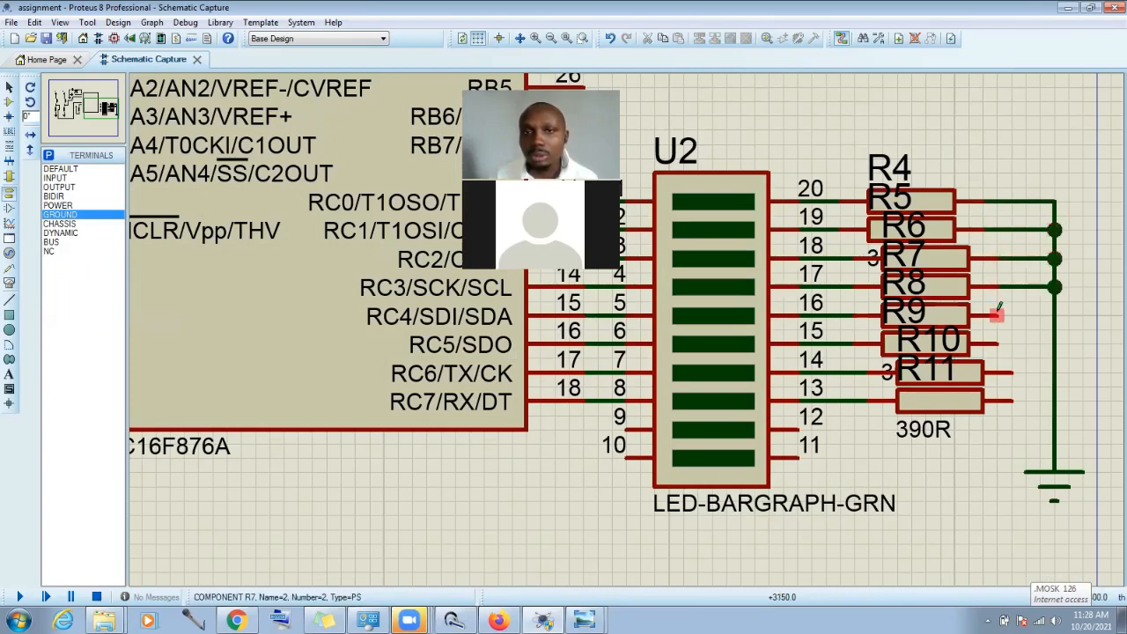
{"action": "double_click", "coordinate": [998, 312]}
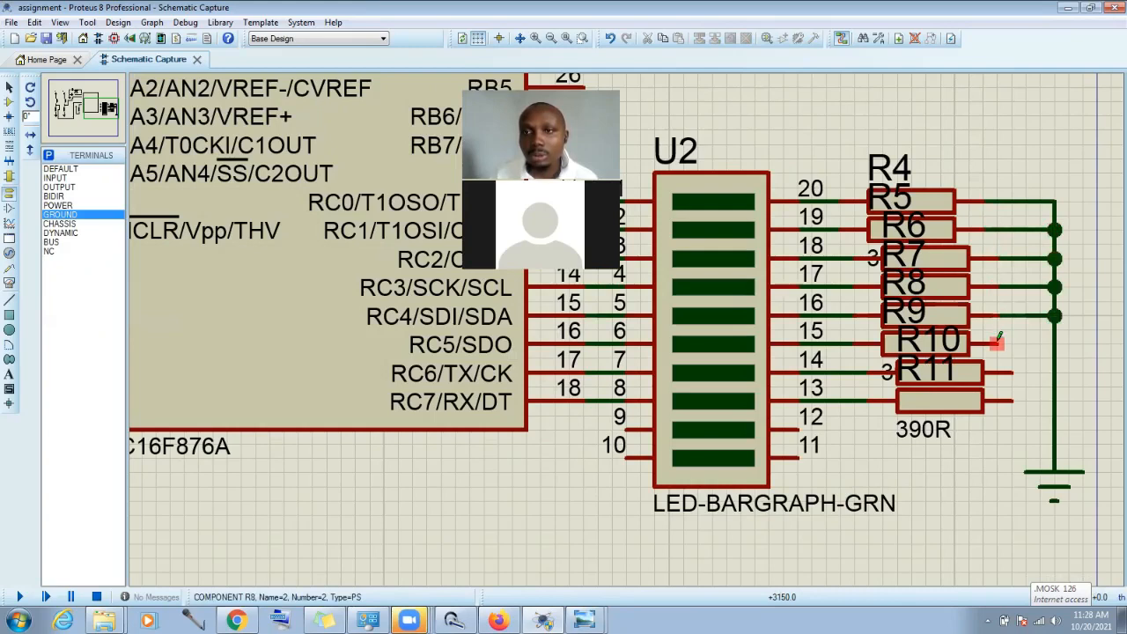
{"action": "left_click", "coordinate": [998, 341]}
{"action": "left_click", "coordinate": [1054, 343]}
{"action": "left_click", "coordinate": [1012, 372]}
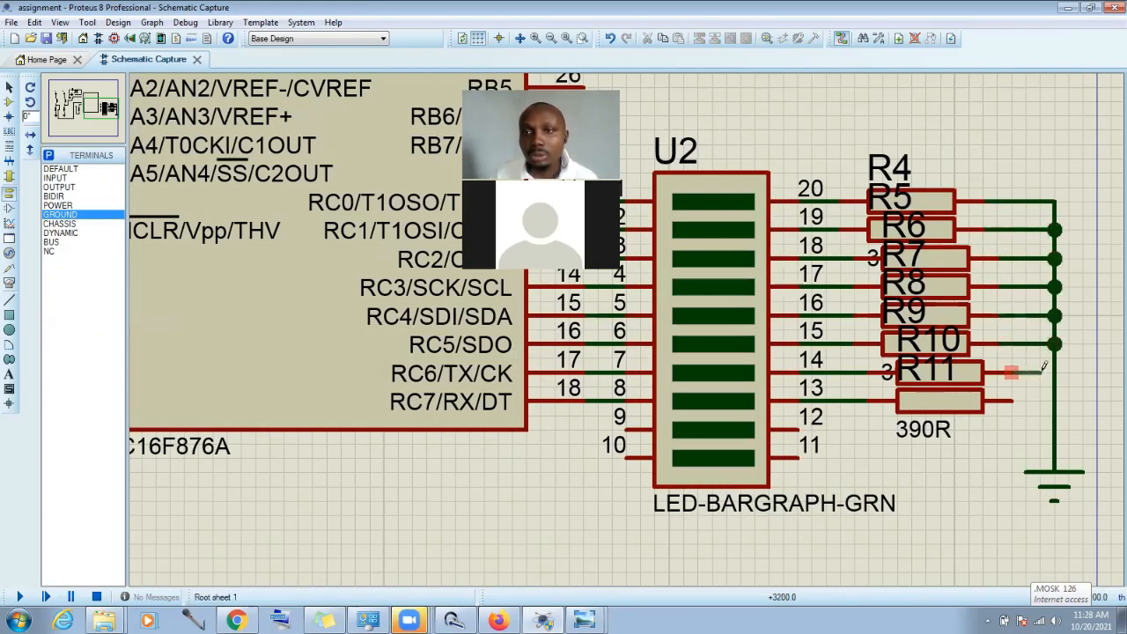
{"action": "left_click", "coordinate": [1054, 372]}
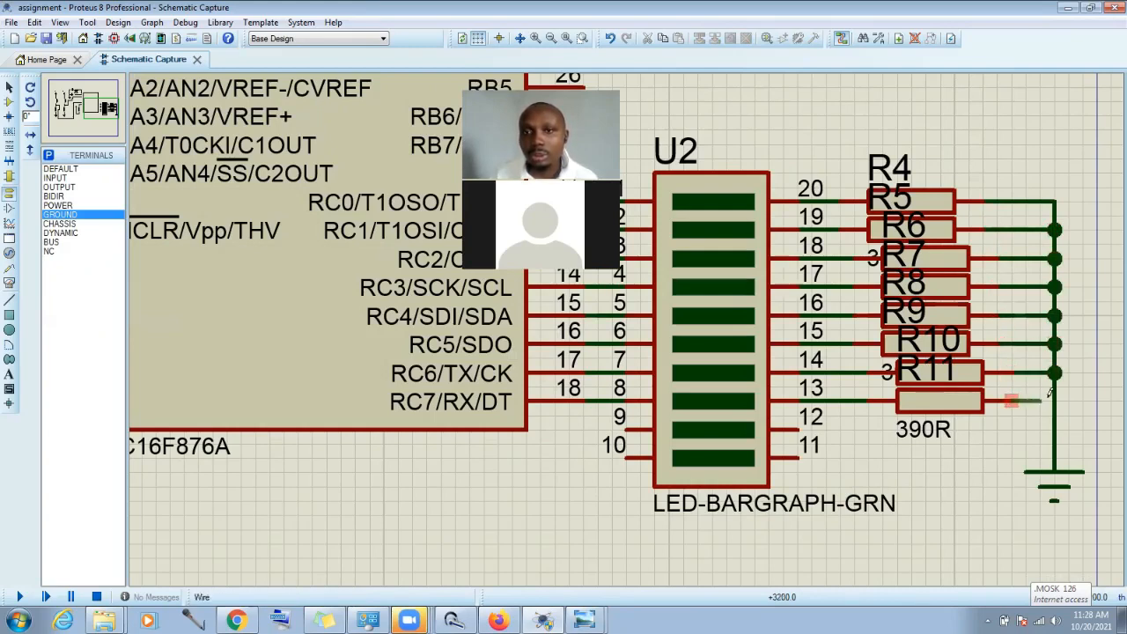
{"action": "left_click", "coordinate": [1054, 401]}
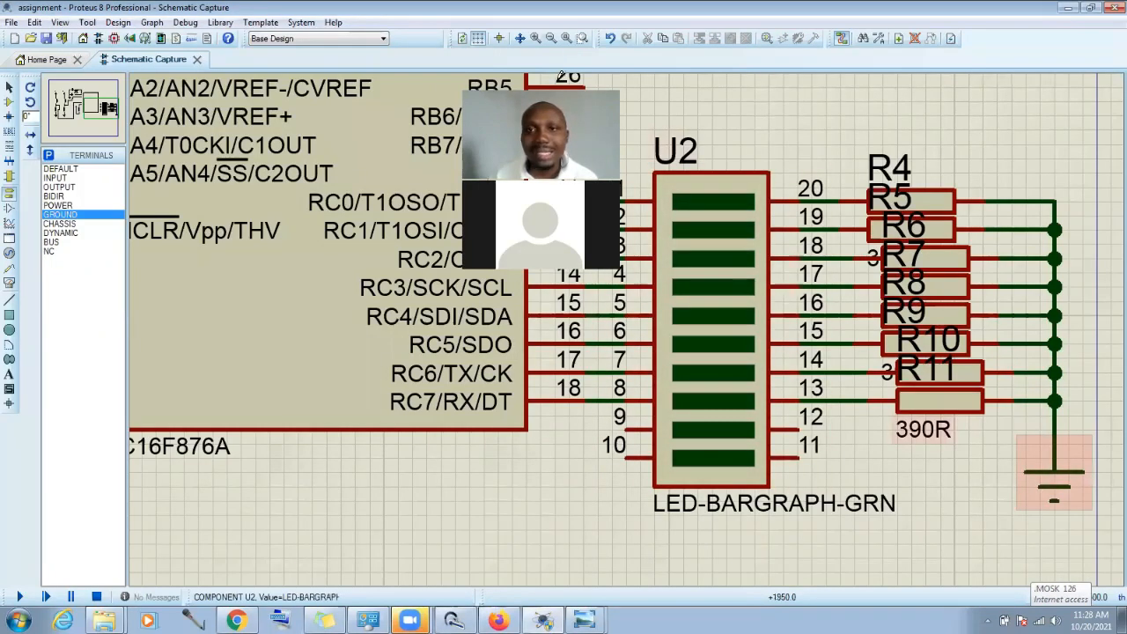
{"action": "left_click", "coordinate": [566, 38]}
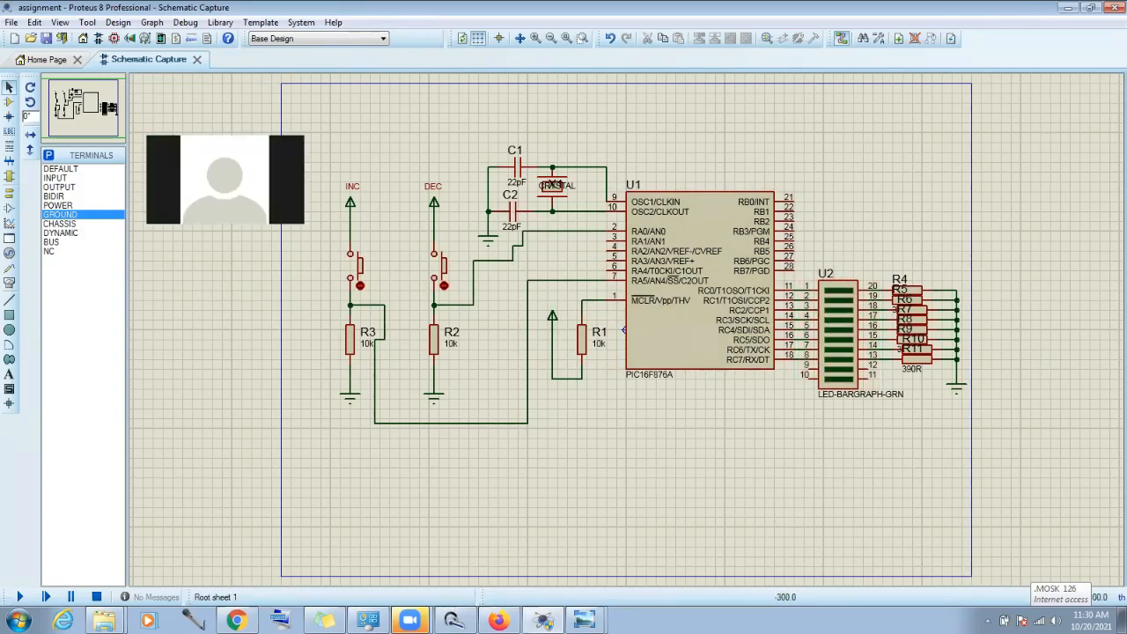
Step: Switch to PIC C Compiler and start a new project with the Project Wizard
{"action": "left_click", "coordinate": [18, 621]}
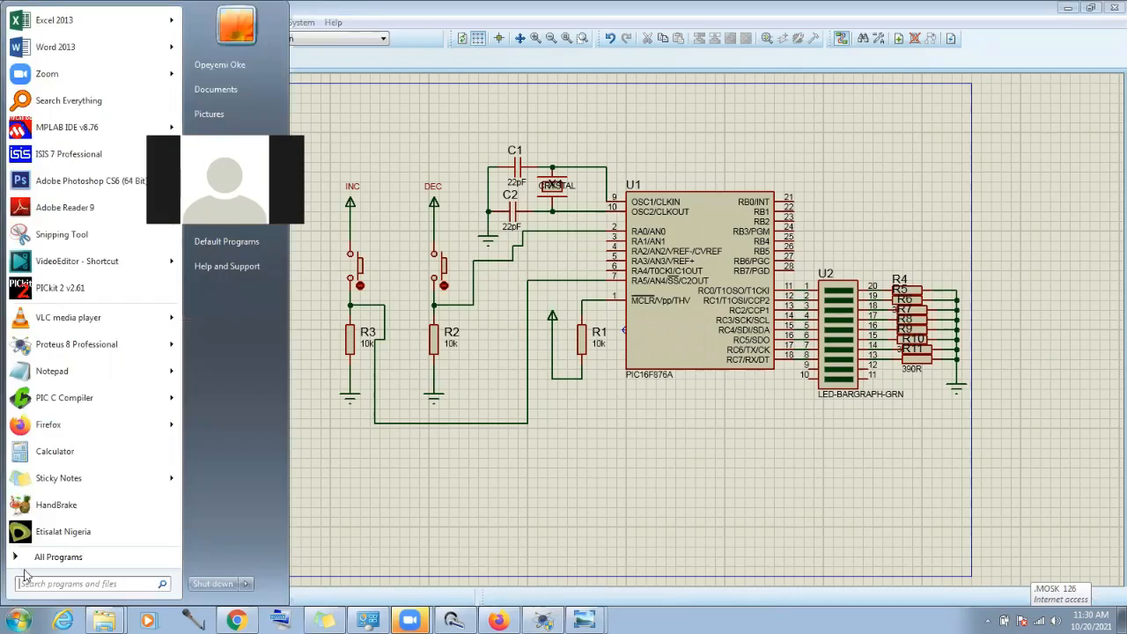
{"action": "left_click", "coordinate": [62, 398]}
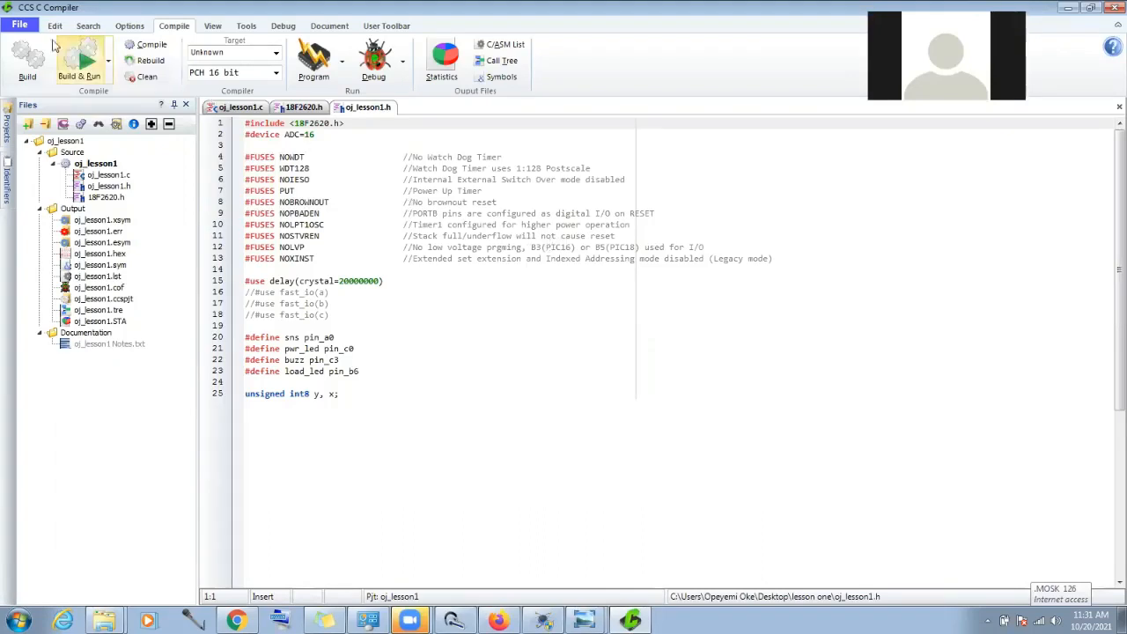
{"action": "left_click", "coordinate": [20, 24]}
{"action": "mouse_move", "coordinate": [44, 49]}
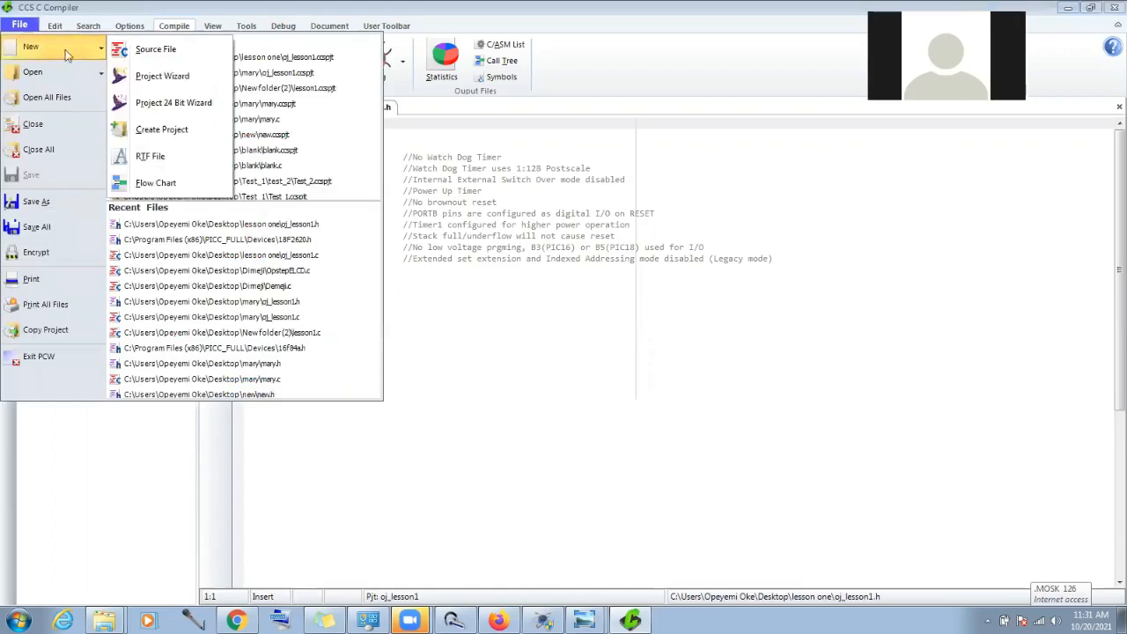
{"action": "left_click", "coordinate": [176, 77]}
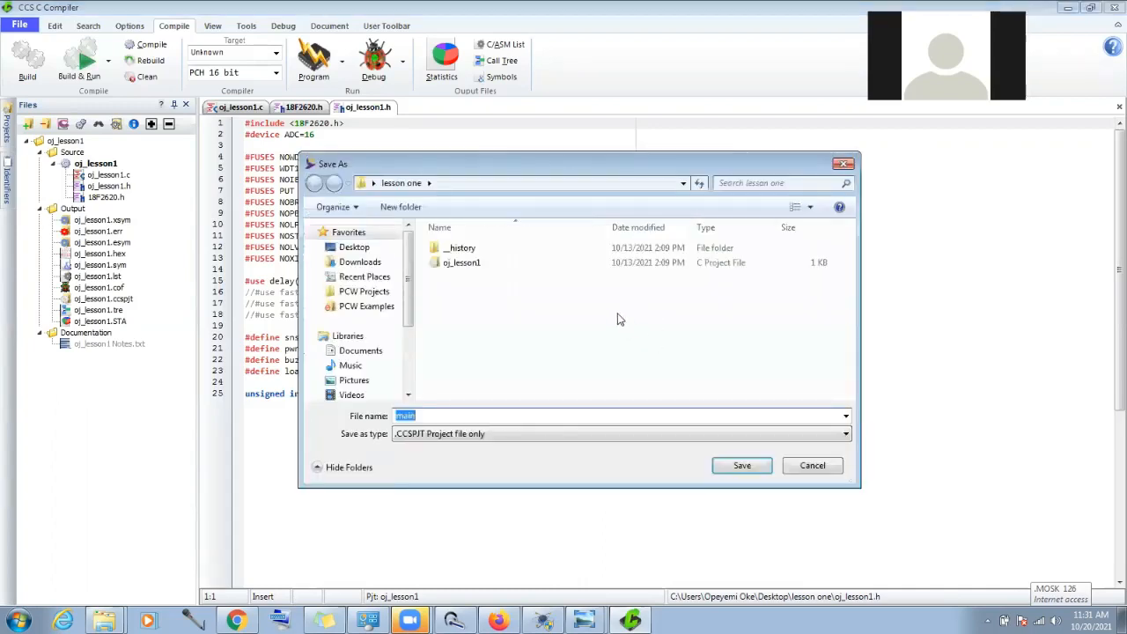
Step: Save the new project as assignment in the assignment folder on the Desktop
{"action": "left_click", "coordinate": [354, 247]}
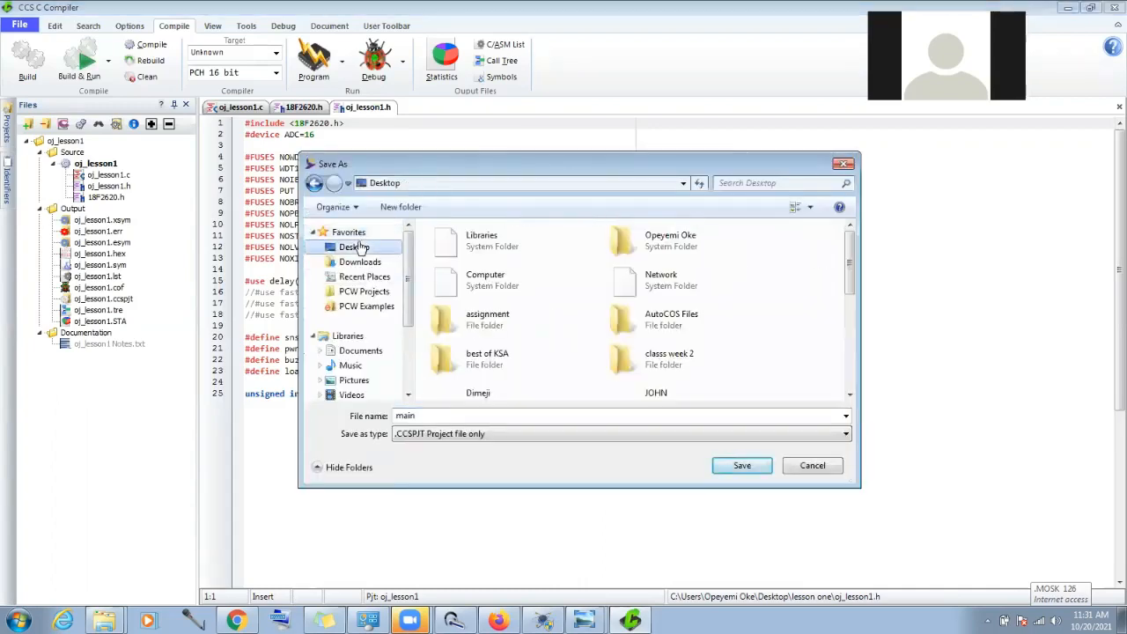
{"action": "double_click", "coordinate": [517, 318]}
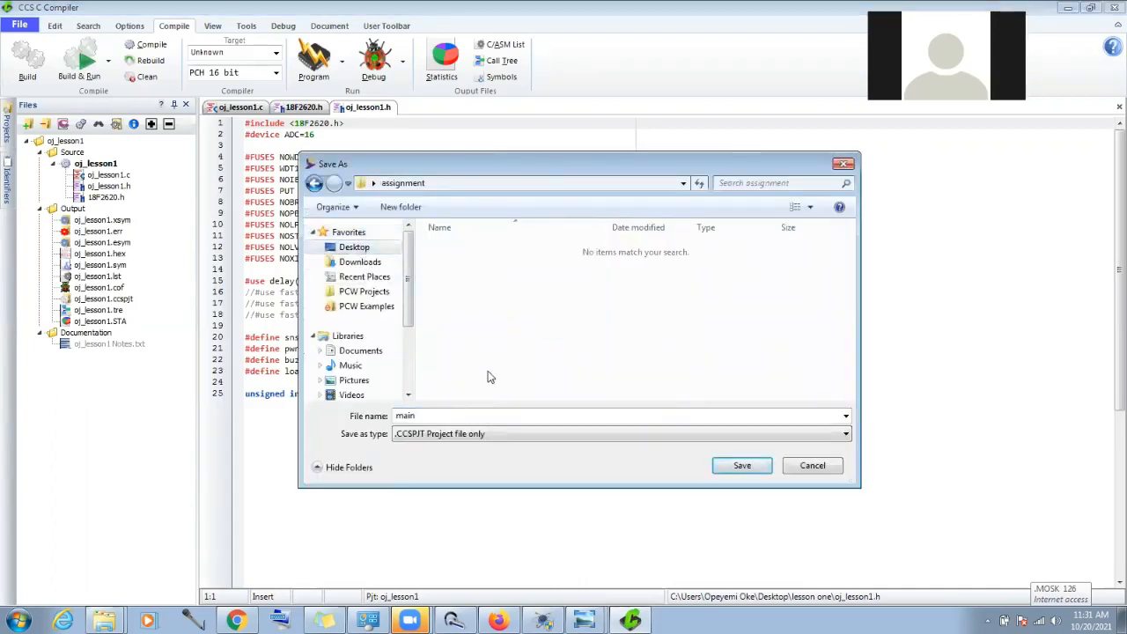
{"action": "double_click", "coordinate": [460, 415]}
{"action": "type", "text": "assignment"}
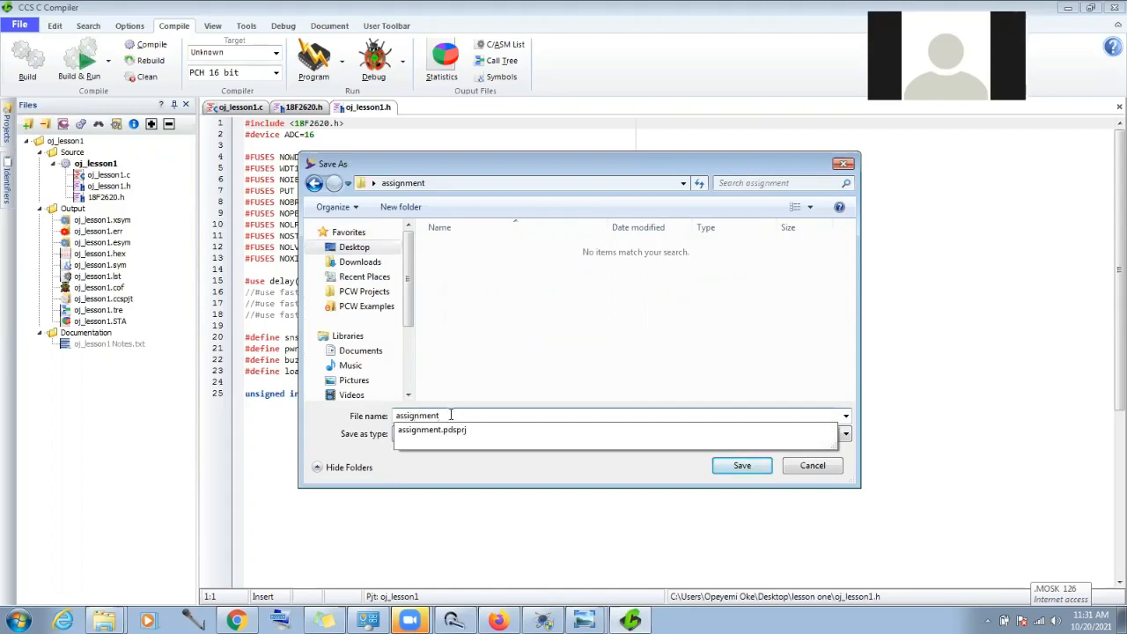
{"action": "left_click", "coordinate": [505, 364]}
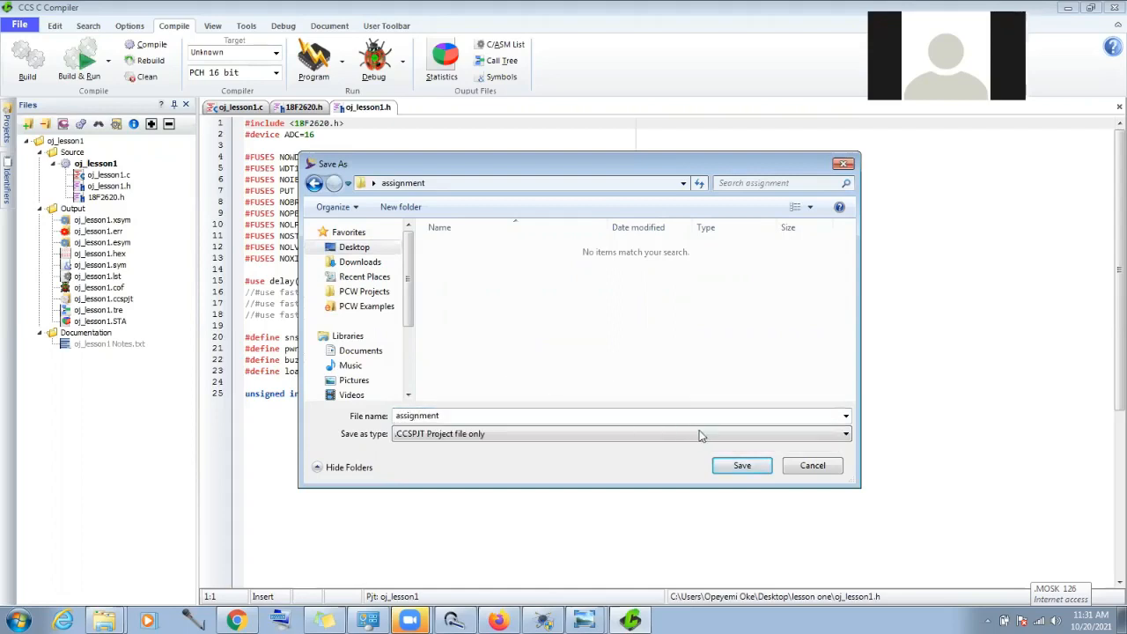
{"action": "left_click", "coordinate": [738, 467]}
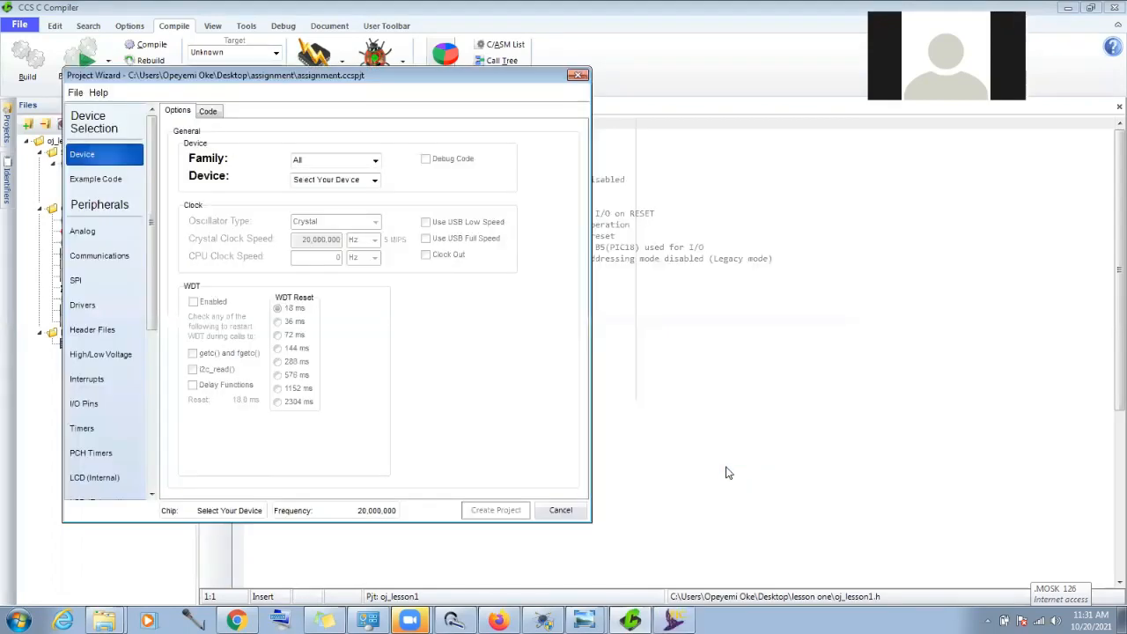
Step: Select the PIC16 family and the PIC16F876A device for the project
{"action": "left_click", "coordinate": [371, 167]}
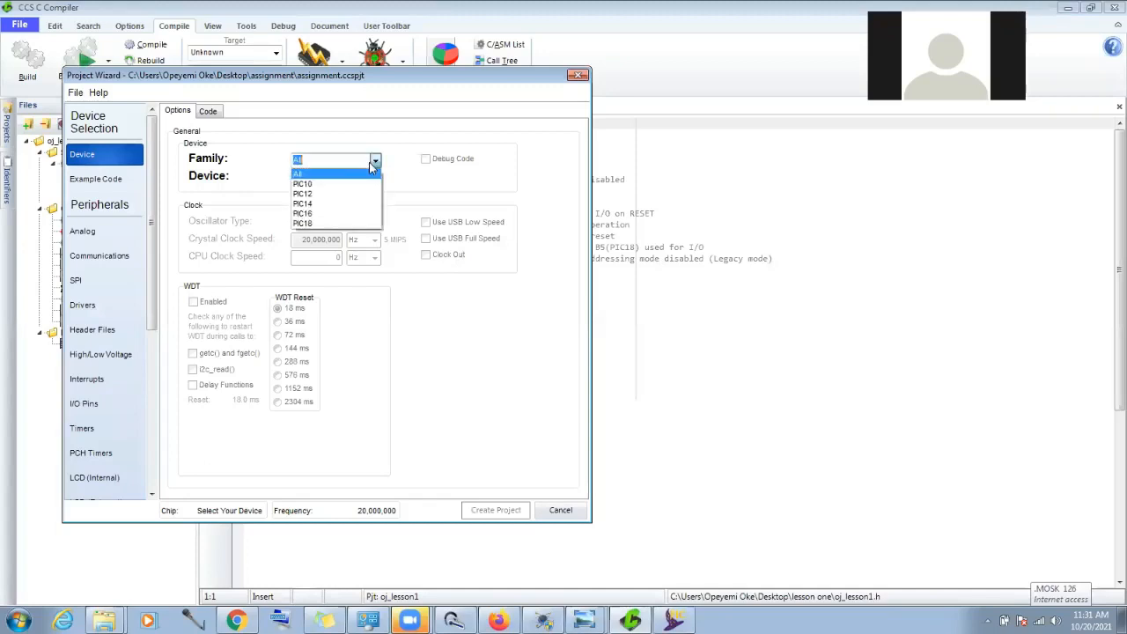
{"action": "left_click", "coordinate": [348, 214]}
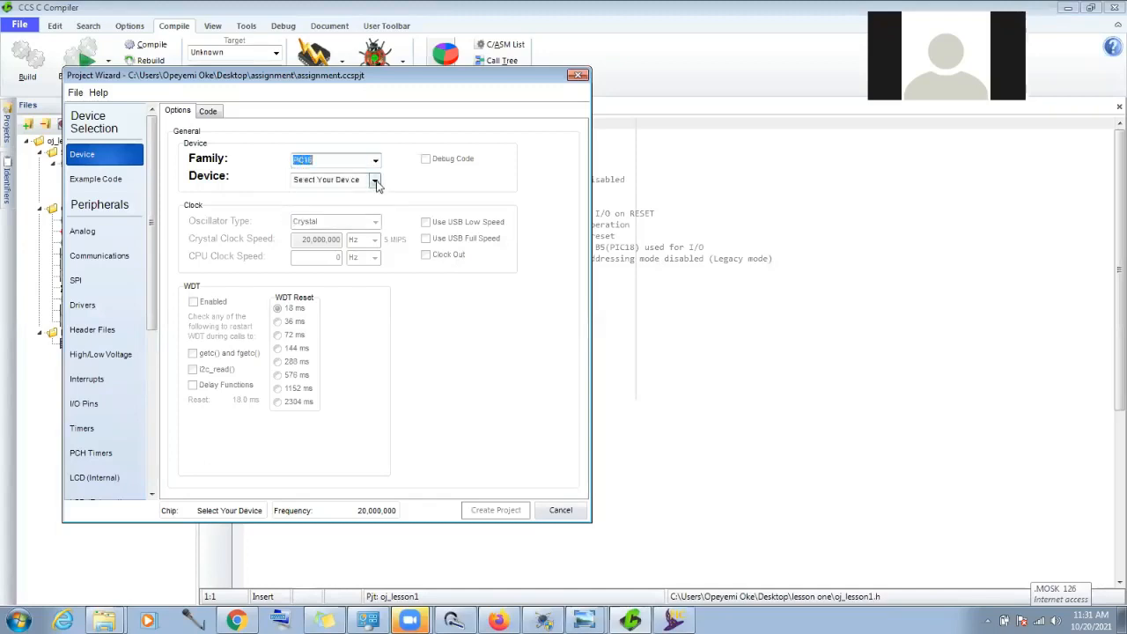
{"action": "left_click", "coordinate": [375, 180]}
{"action": "left_click_drag", "start_coordinate": [376, 202], "coordinate": [374, 243]}
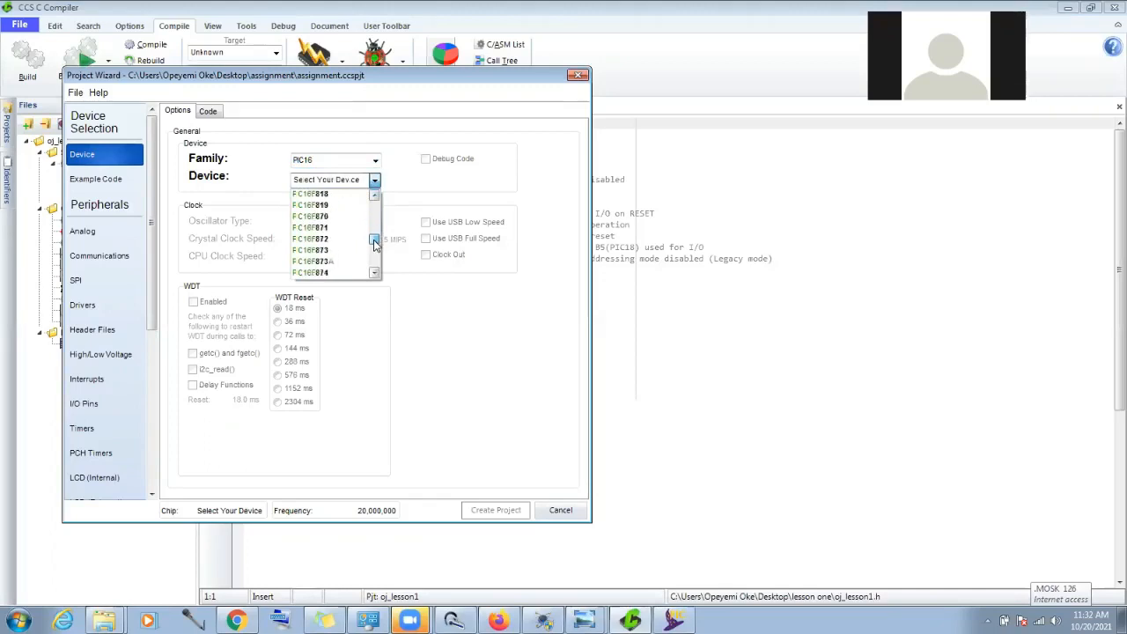
{"action": "left_click", "coordinate": [374, 274]}
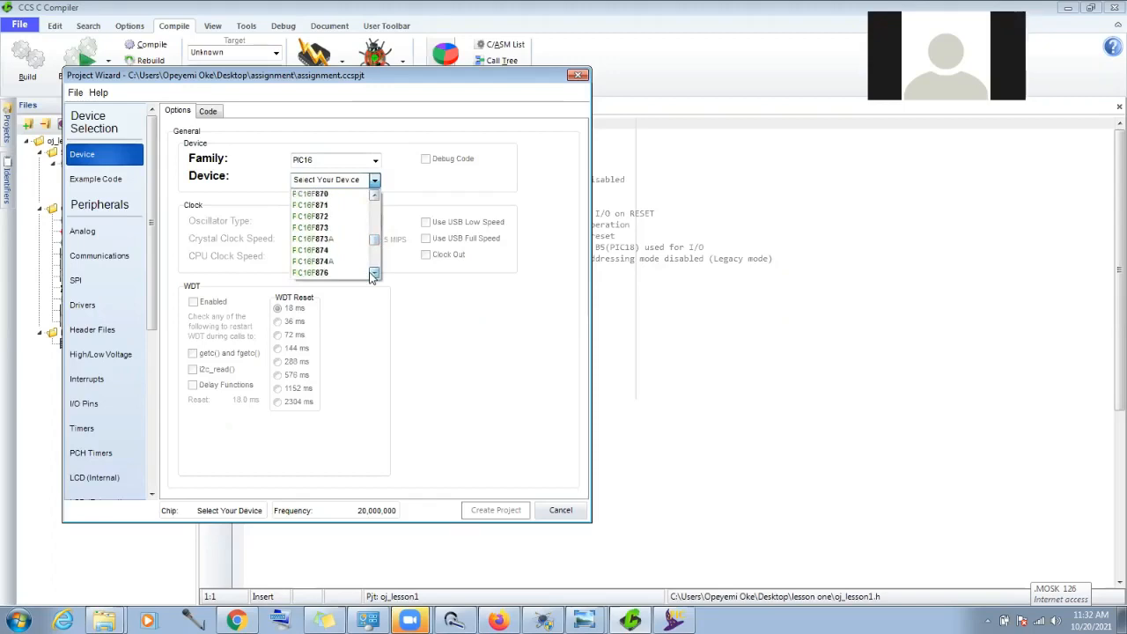
{"action": "left_click", "coordinate": [373, 274]}
{"action": "left_click", "coordinate": [337, 273]}
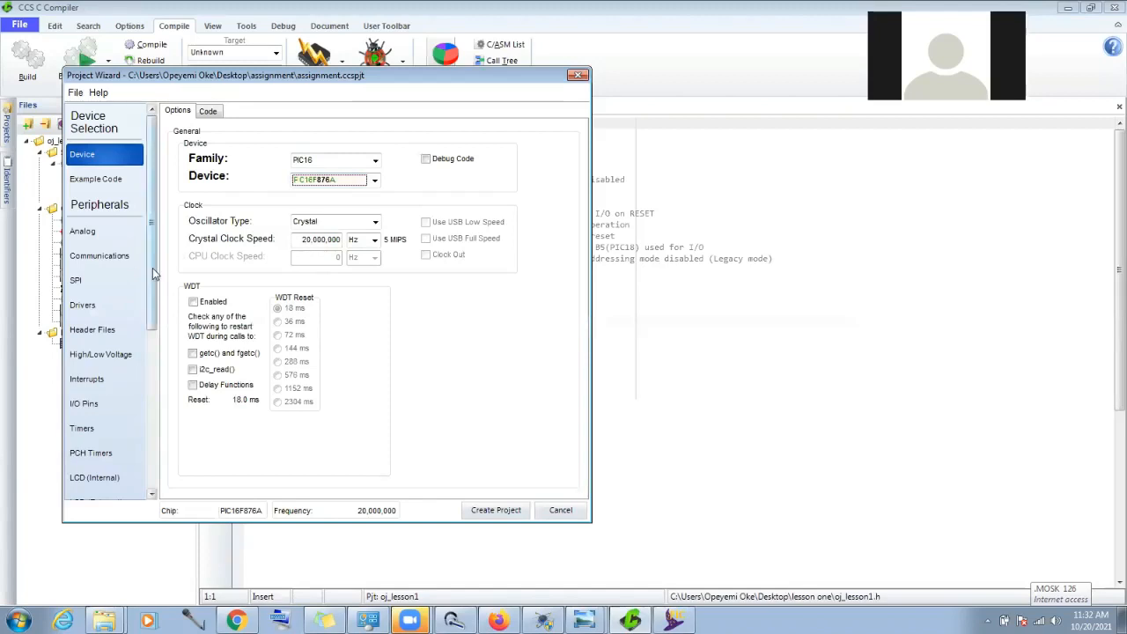
Step: Configure the Port A I/O pins A0 through A5 as Input
{"action": "scroll", "coordinate": [152, 274], "scroll_direction": "down", "scroll_amount": 2}
{"action": "left_click", "coordinate": [100, 308]}
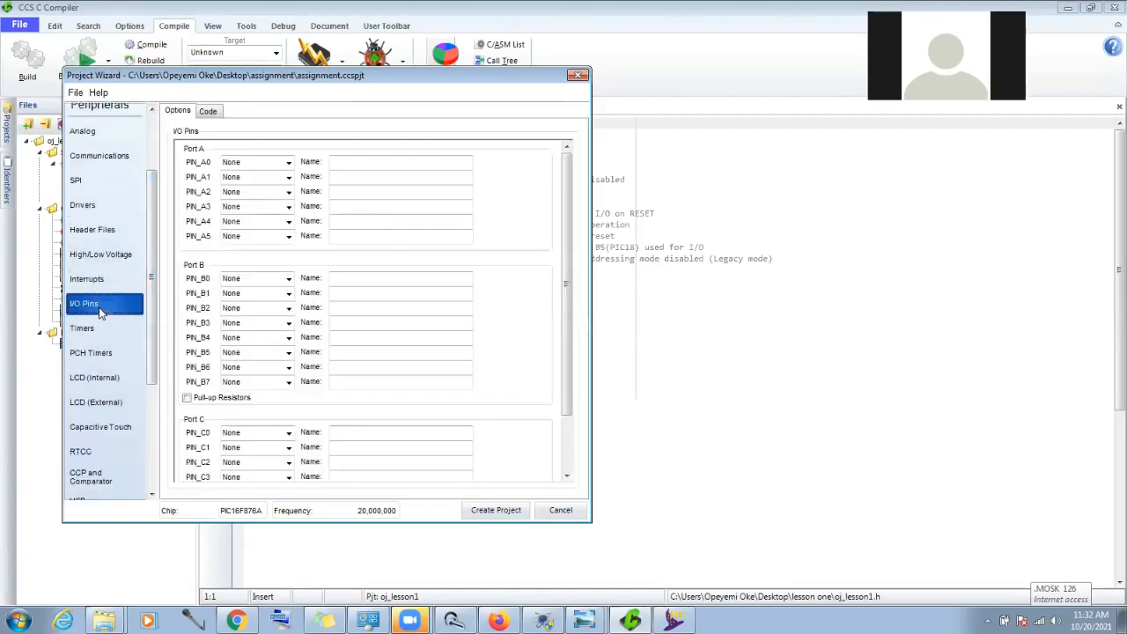
{"action": "left_click", "coordinate": [289, 163]}
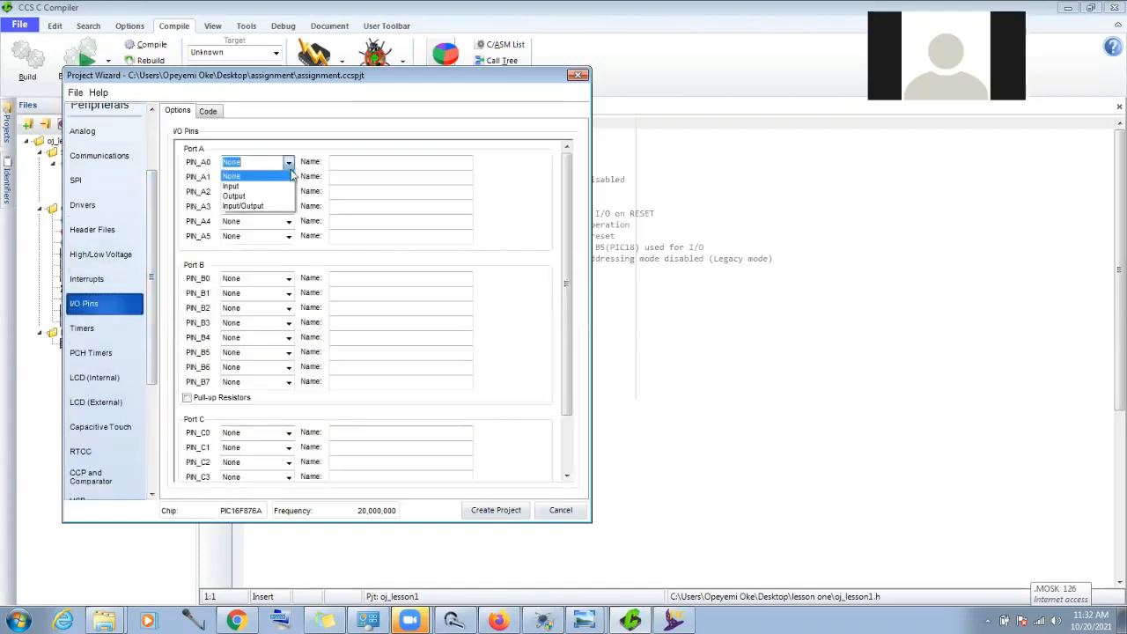
{"action": "left_click", "coordinate": [290, 185]}
{"action": "left_click", "coordinate": [289, 177]}
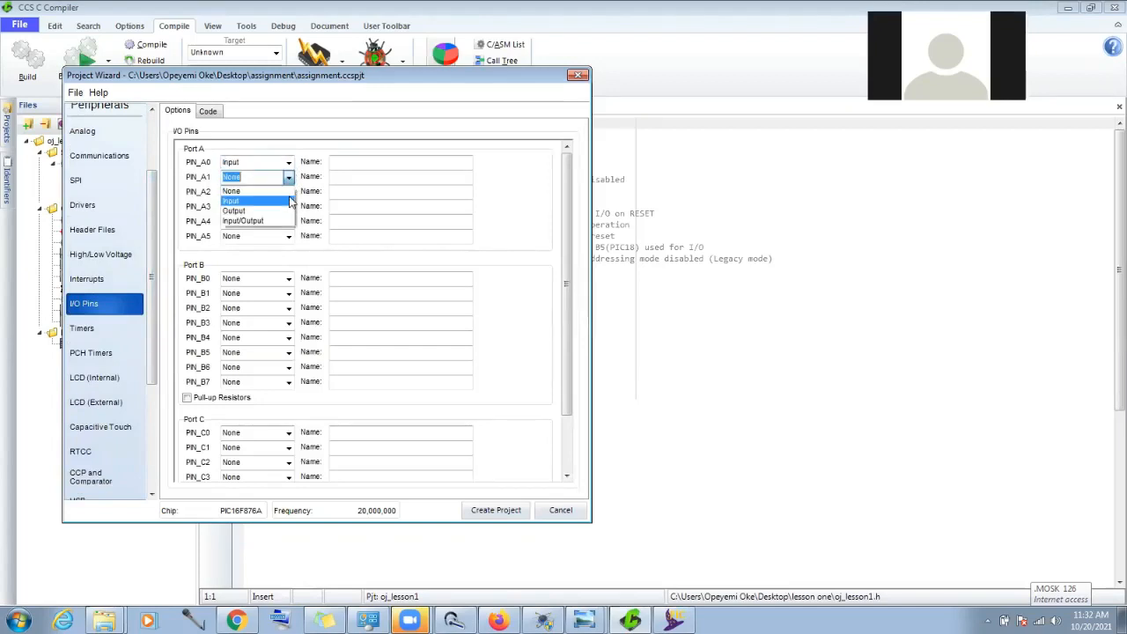
{"action": "left_click", "coordinate": [290, 201]}
{"action": "left_click", "coordinate": [289, 192]}
{"action": "left_click", "coordinate": [292, 216]}
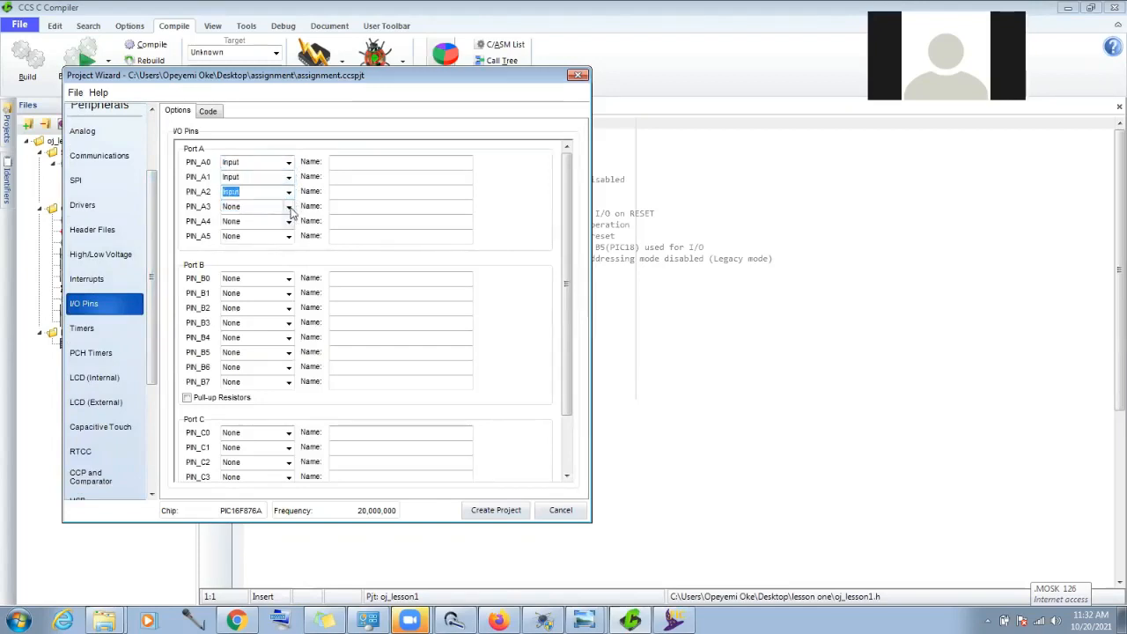
{"action": "left_click", "coordinate": [289, 206]}
{"action": "left_click", "coordinate": [287, 229]}
{"action": "left_click", "coordinate": [288, 221]}
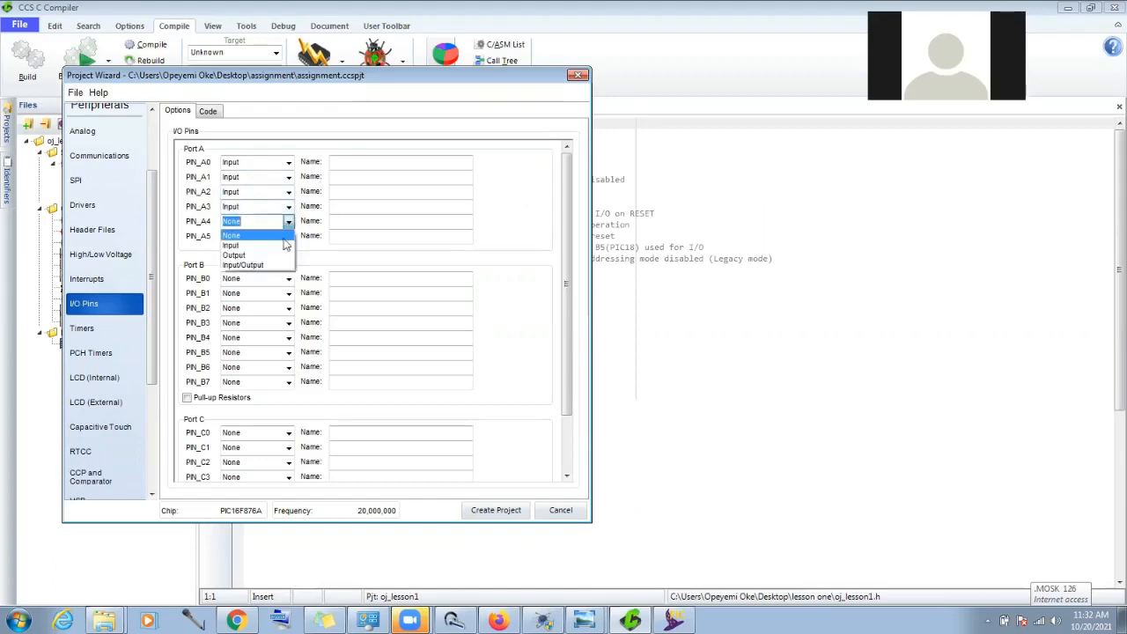
{"action": "left_click", "coordinate": [295, 244]}
{"action": "left_click", "coordinate": [290, 237]}
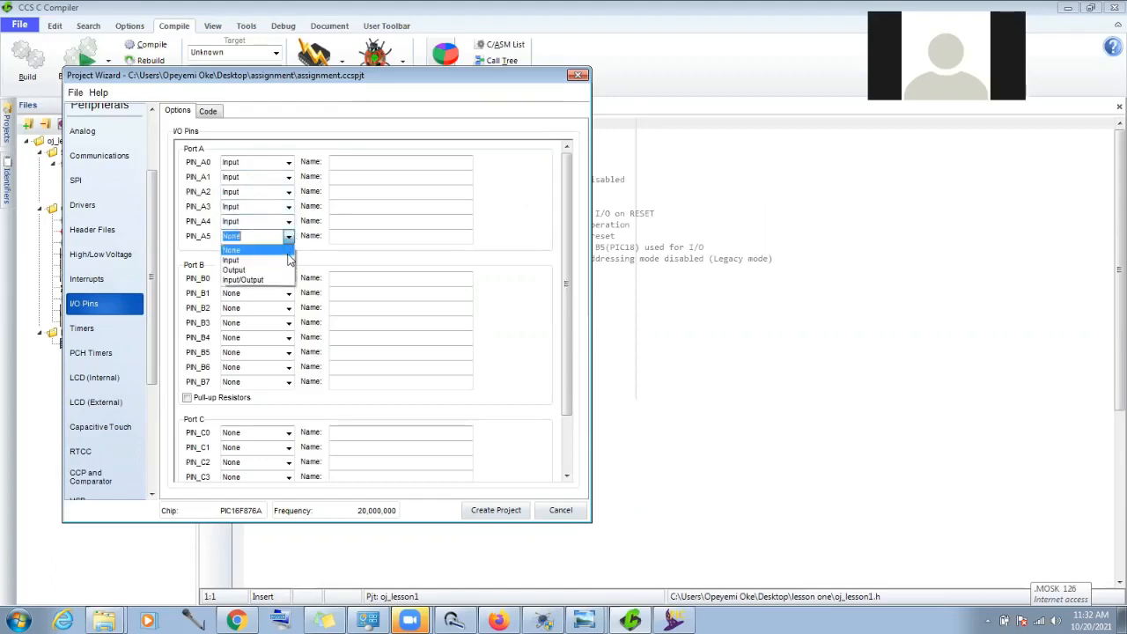
{"action": "left_click", "coordinate": [289, 259]}
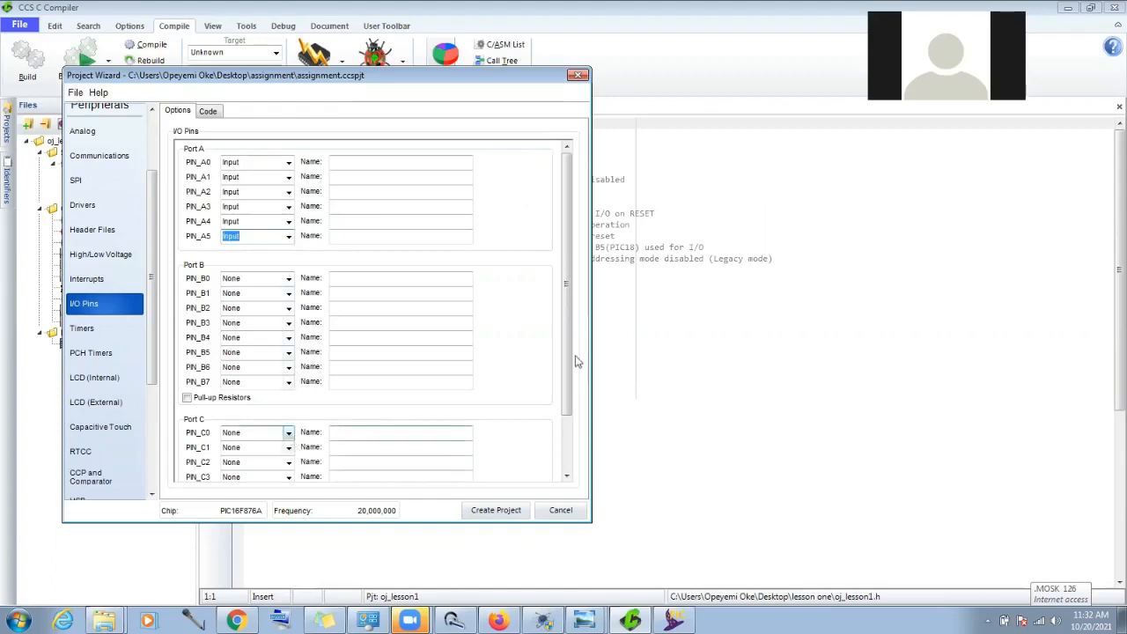
Step: Configure the Port C I/O pins C0 through C7 as Output
{"action": "left_click_drag", "start_coordinate": [570, 353], "coordinate": [570, 462]}
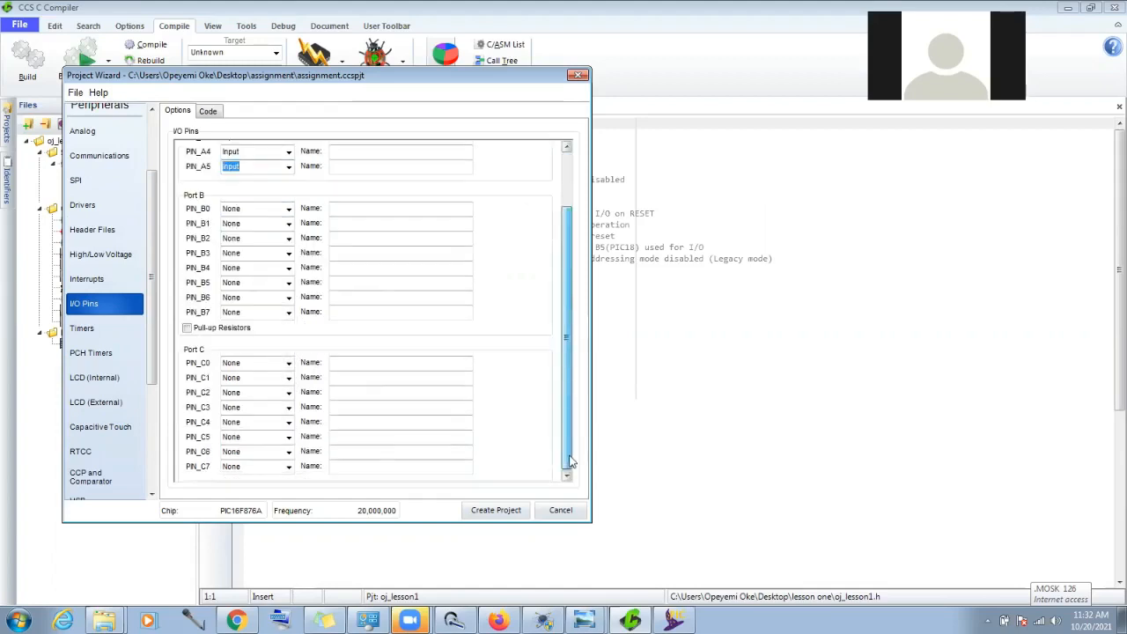
{"action": "left_click", "coordinate": [288, 466]}
{"action": "left_click", "coordinate": [274, 511]}
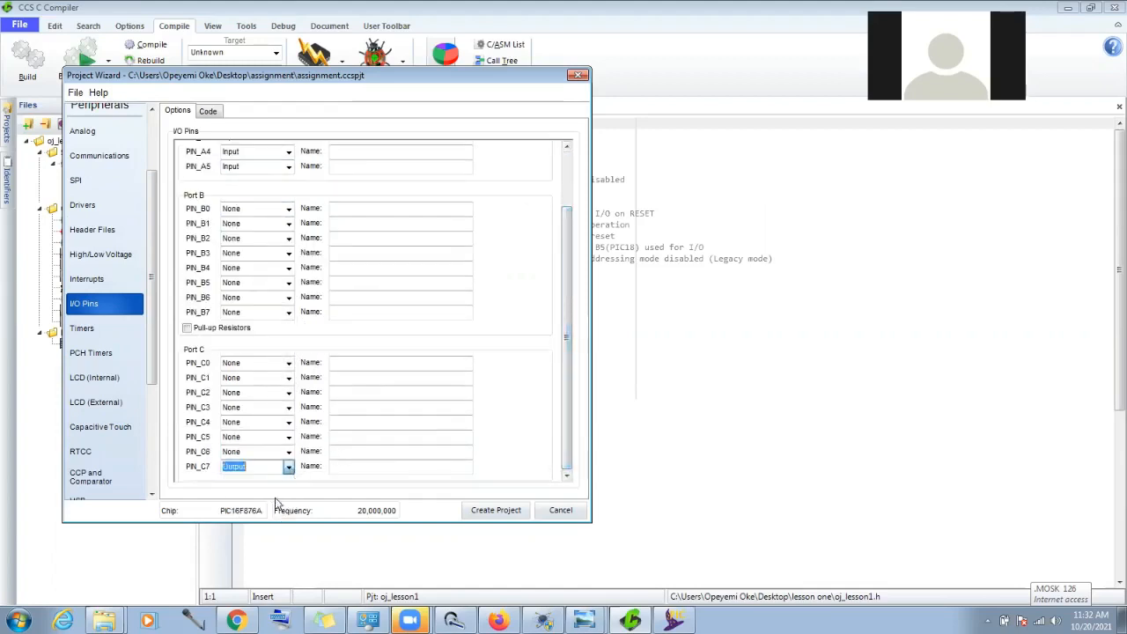
{"action": "left_click", "coordinate": [288, 451]}
{"action": "left_click", "coordinate": [283, 487]}
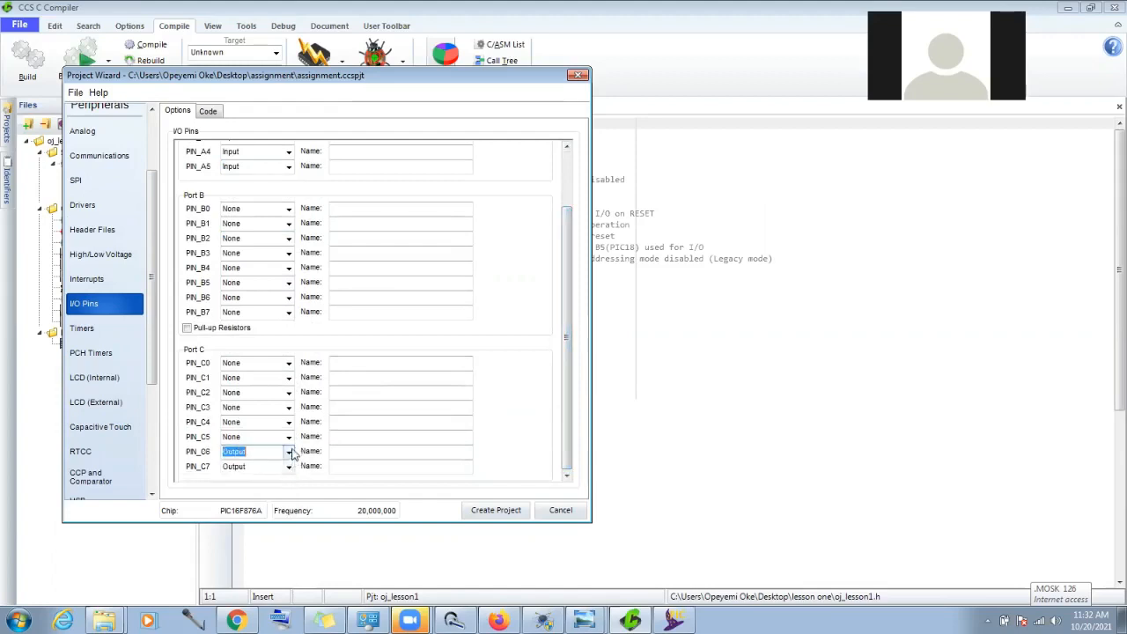
{"action": "left_click", "coordinate": [288, 436]}
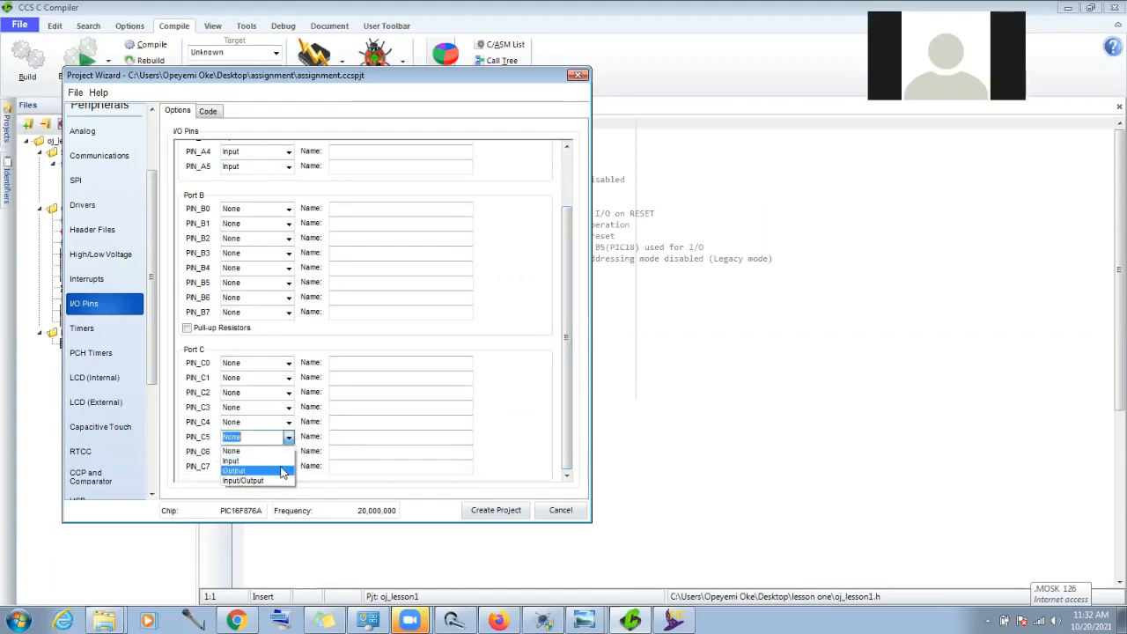
{"action": "left_click", "coordinate": [282, 471]}
{"action": "left_click", "coordinate": [288, 422]}
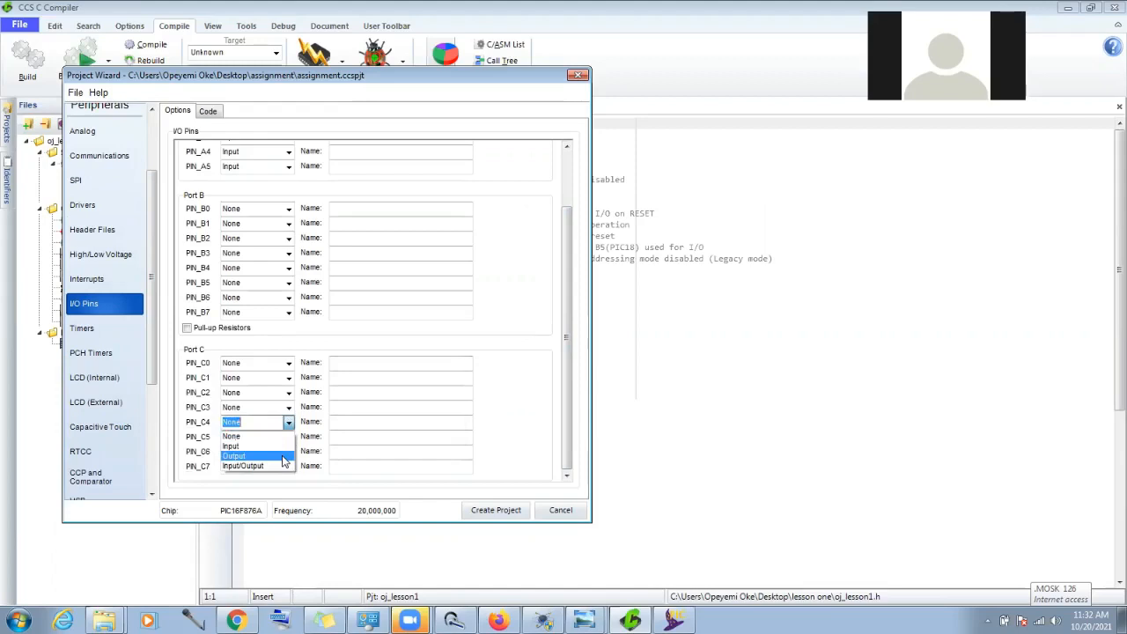
{"action": "left_click", "coordinate": [283, 456]}
{"action": "left_click", "coordinate": [288, 407]}
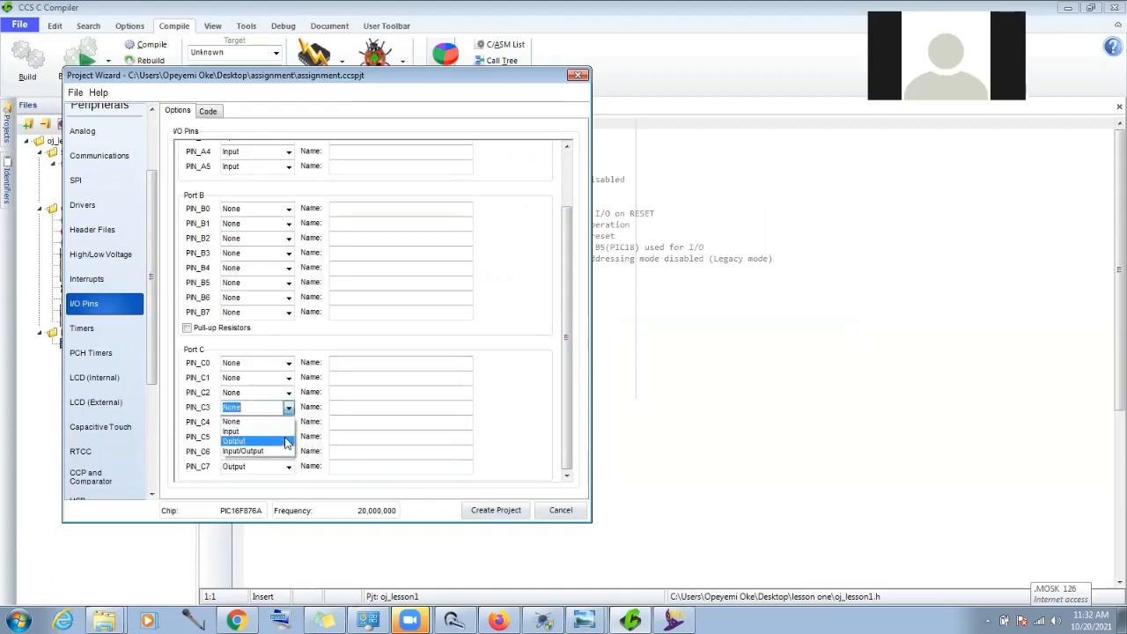
{"action": "left_click", "coordinate": [285, 441]}
{"action": "left_click", "coordinate": [288, 393]}
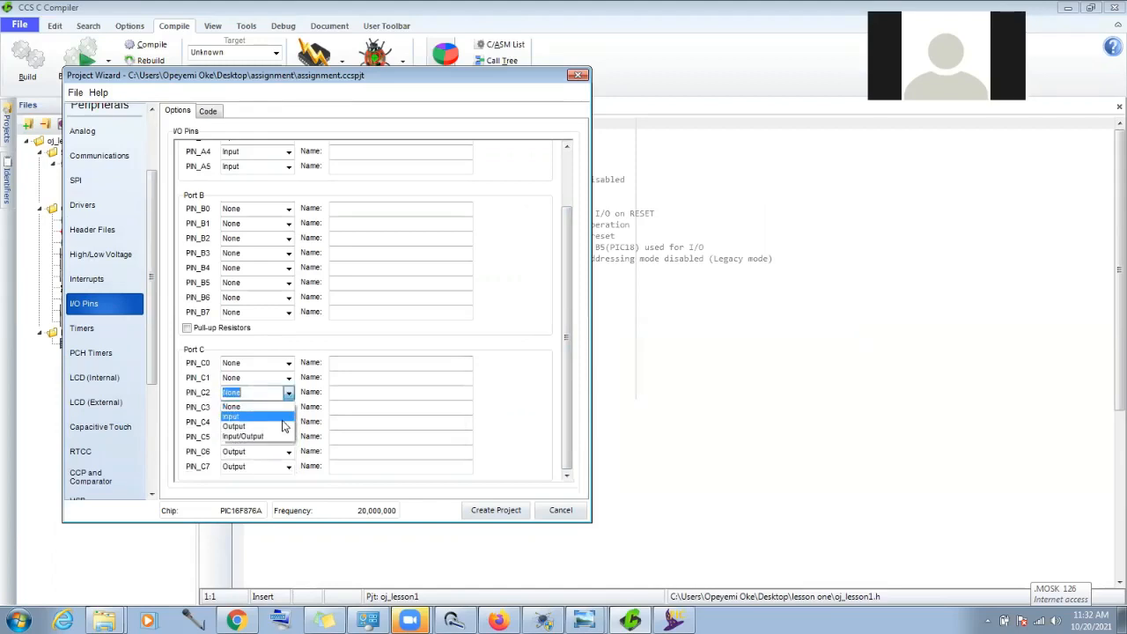
{"action": "left_click", "coordinate": [283, 426]}
{"action": "left_click", "coordinate": [288, 378]}
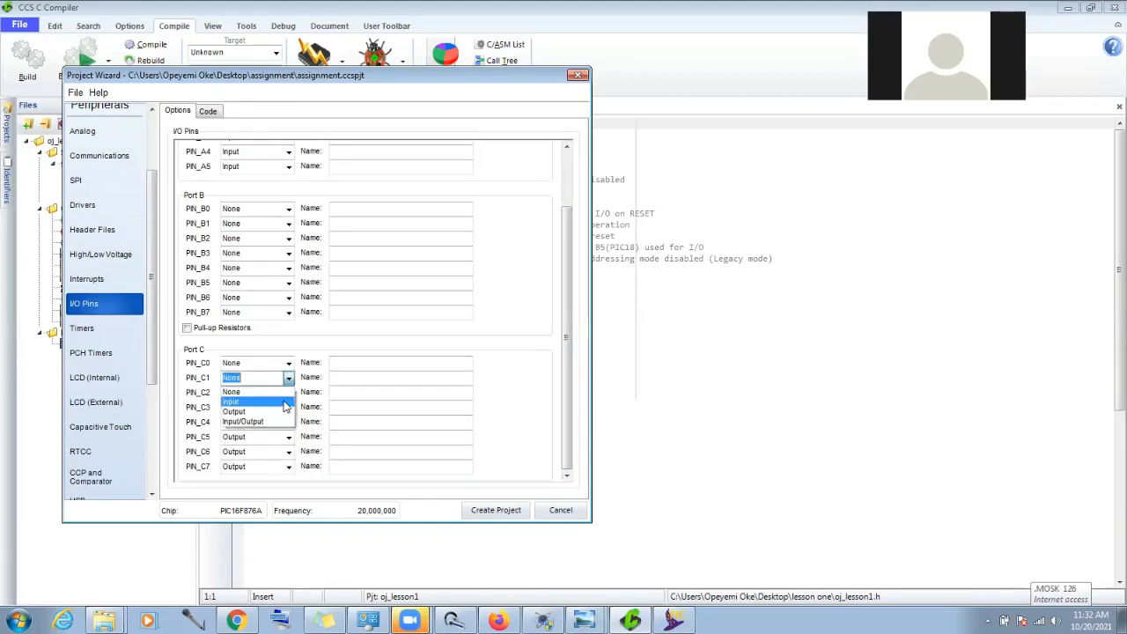
{"action": "left_click", "coordinate": [283, 411]}
{"action": "left_click", "coordinate": [288, 363]}
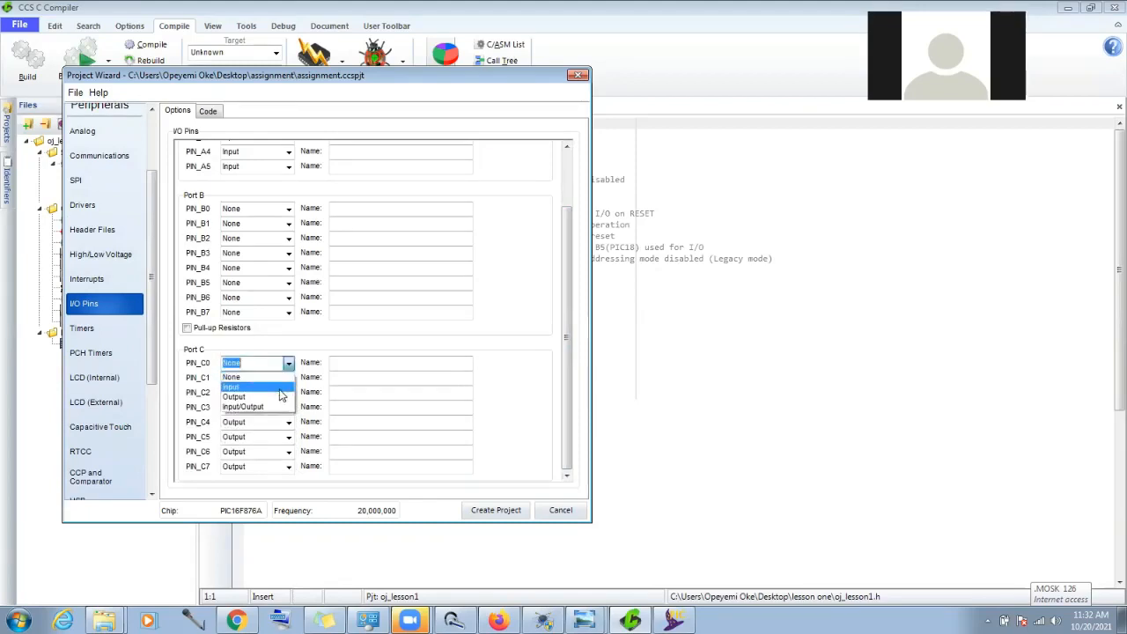
{"action": "left_click", "coordinate": [282, 396]}
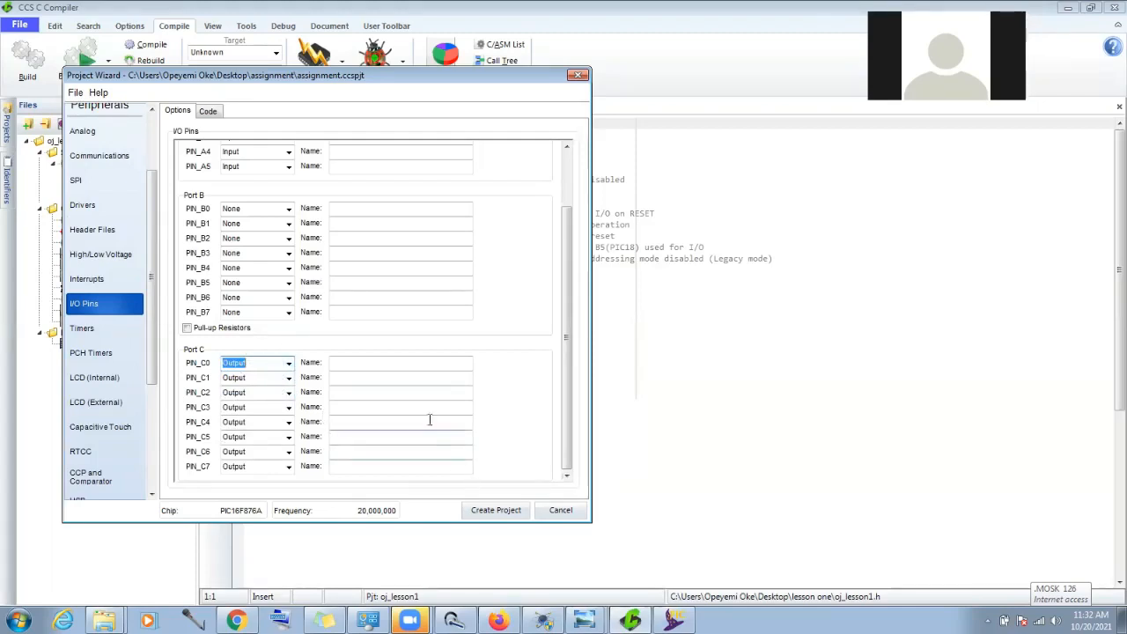
{"action": "key", "text": "Up"}
{"action": "key", "text": "Down"}
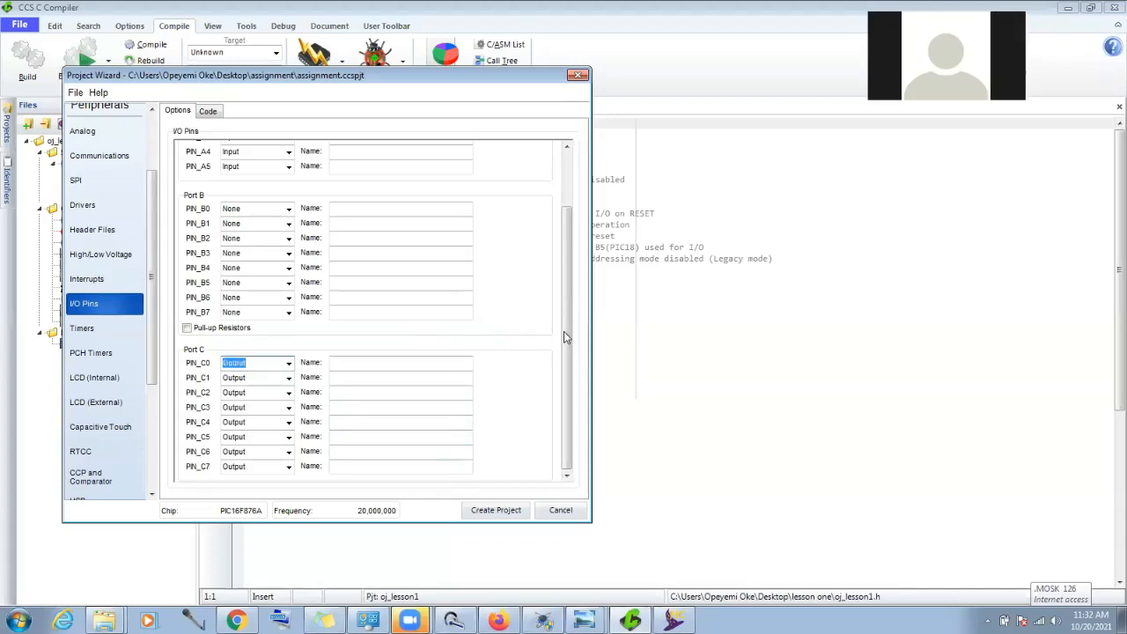
Step: Check the button wiring in the Proteus schematic, and name pin A5 INC and pin A0 DEC in the Project Wizard
{"action": "left_click_drag", "start_coordinate": [568, 297], "coordinate": [568, 239]}
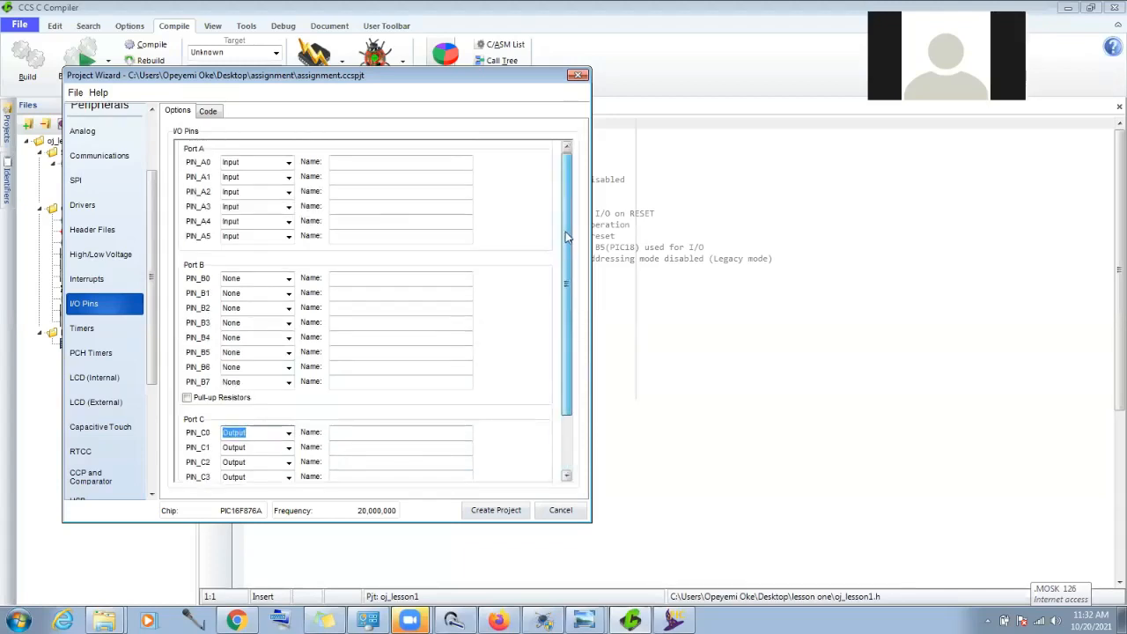
{"action": "left_click", "coordinate": [361, 162]}
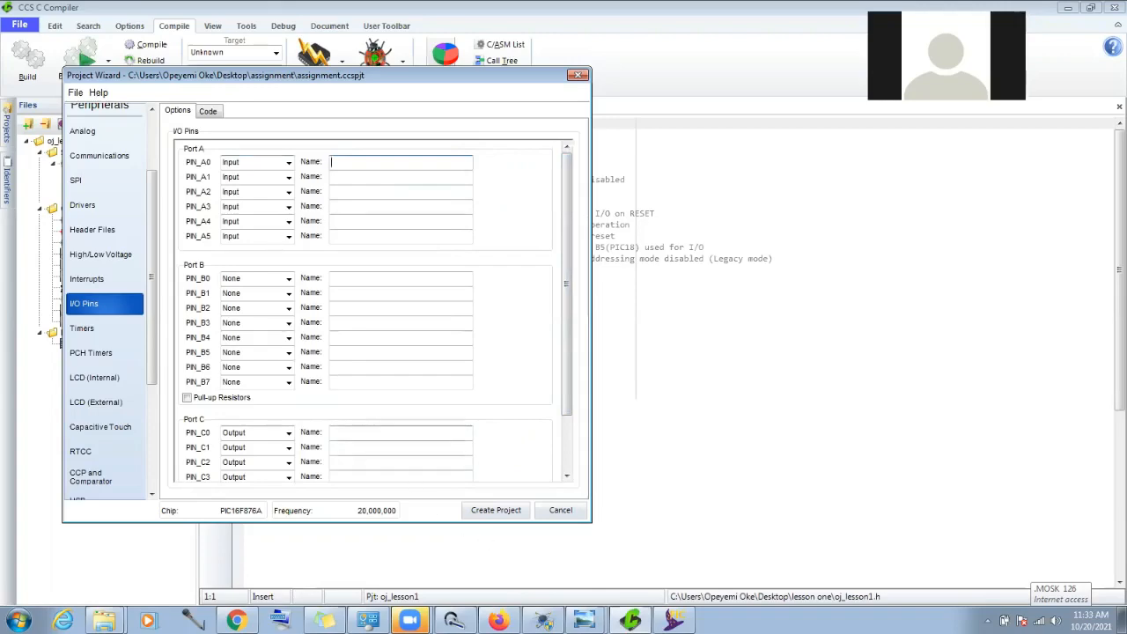
{"action": "key", "text": "alt+Tab"}
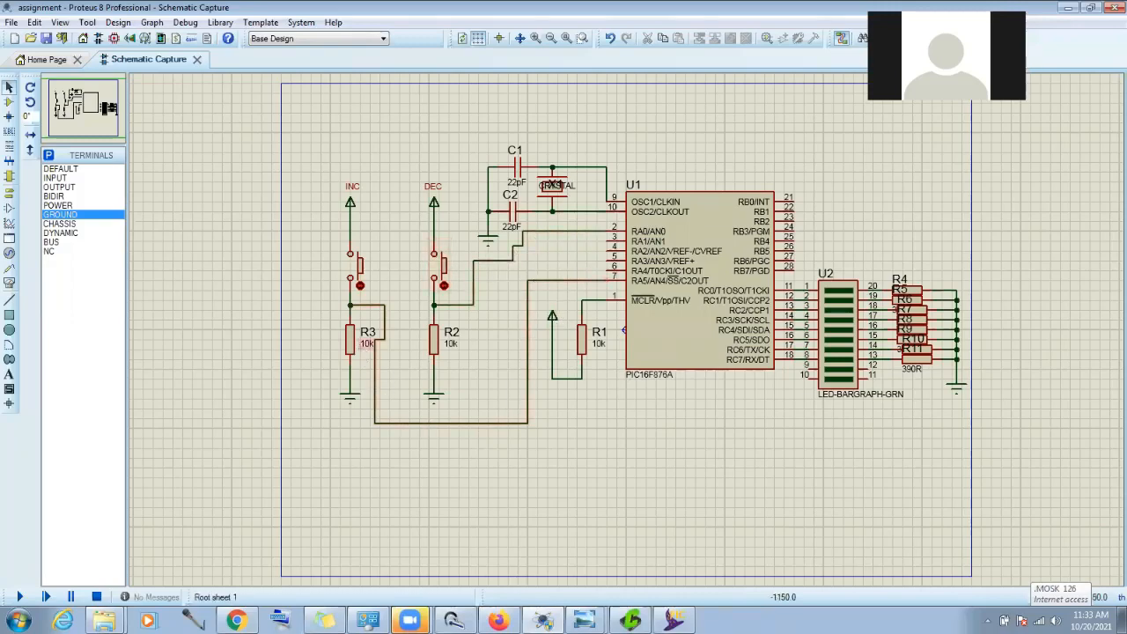
{"action": "left_click", "coordinate": [674, 621]}
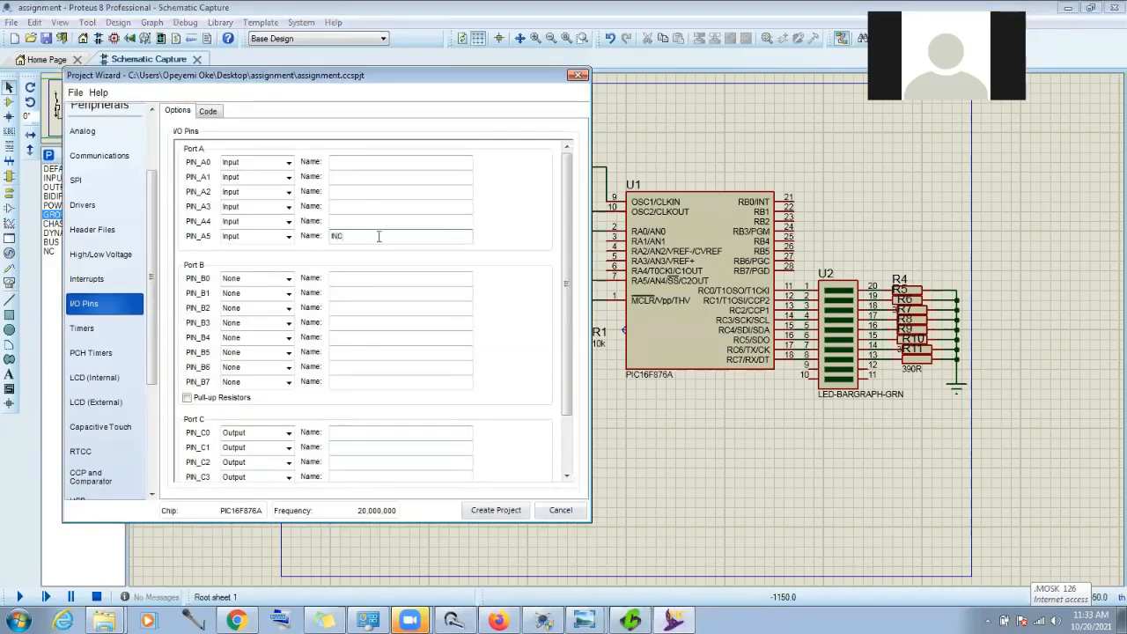
{"action": "left_click", "coordinate": [394, 162]}
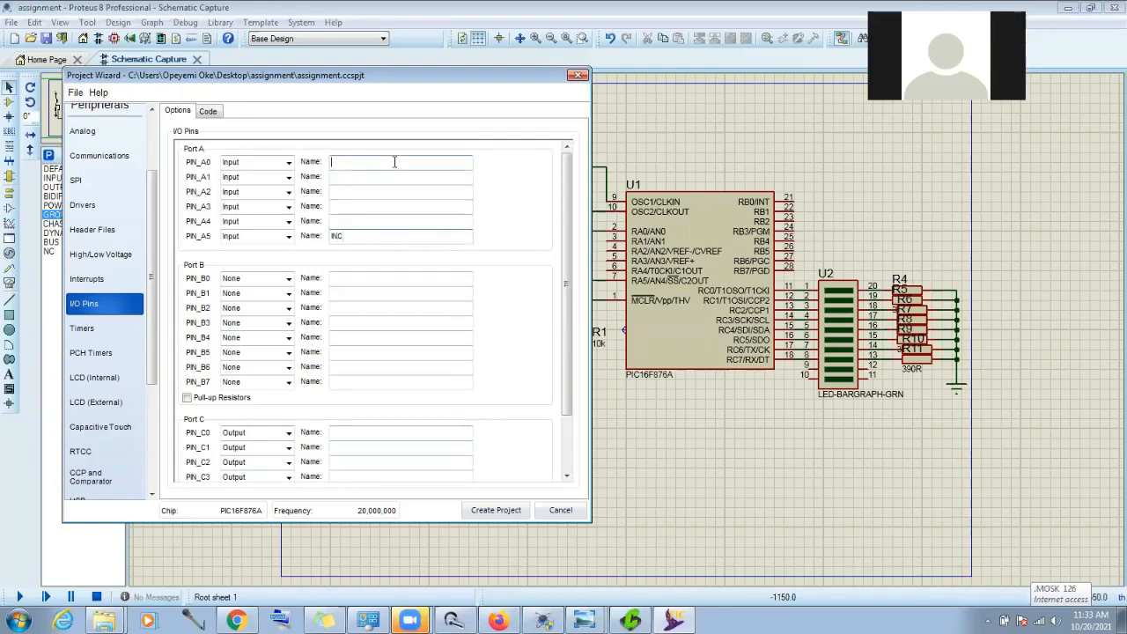
{"action": "type", "text": "DEC"}
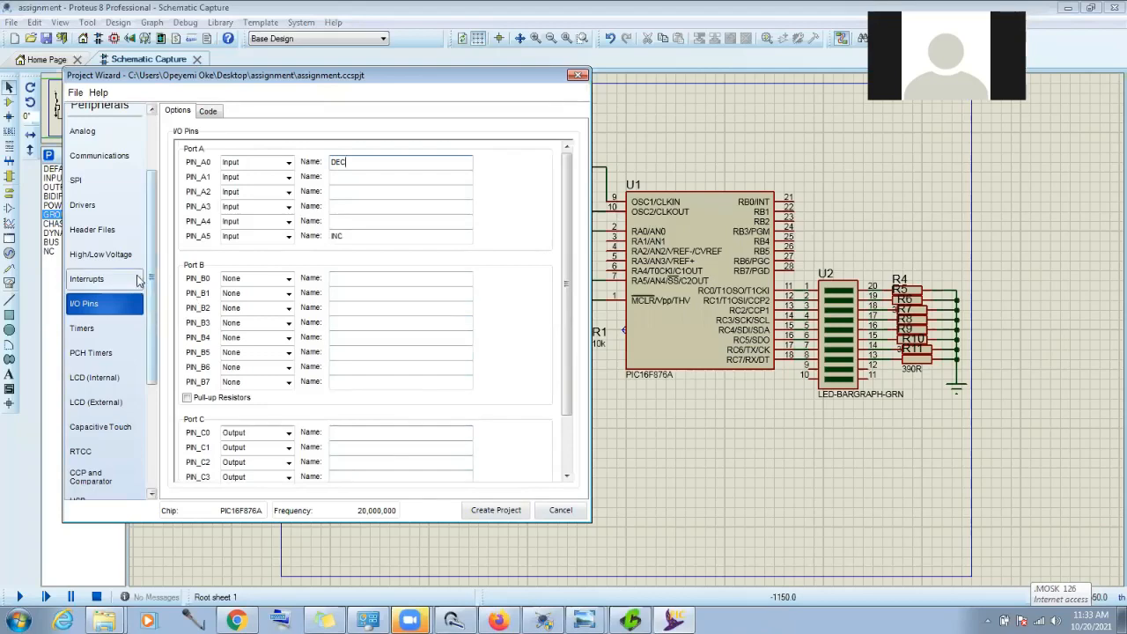
Step: Enable the Power Up Timer in the project's fuse settings
{"action": "left_click_drag", "start_coordinate": [152, 293], "coordinate": [152, 434]}
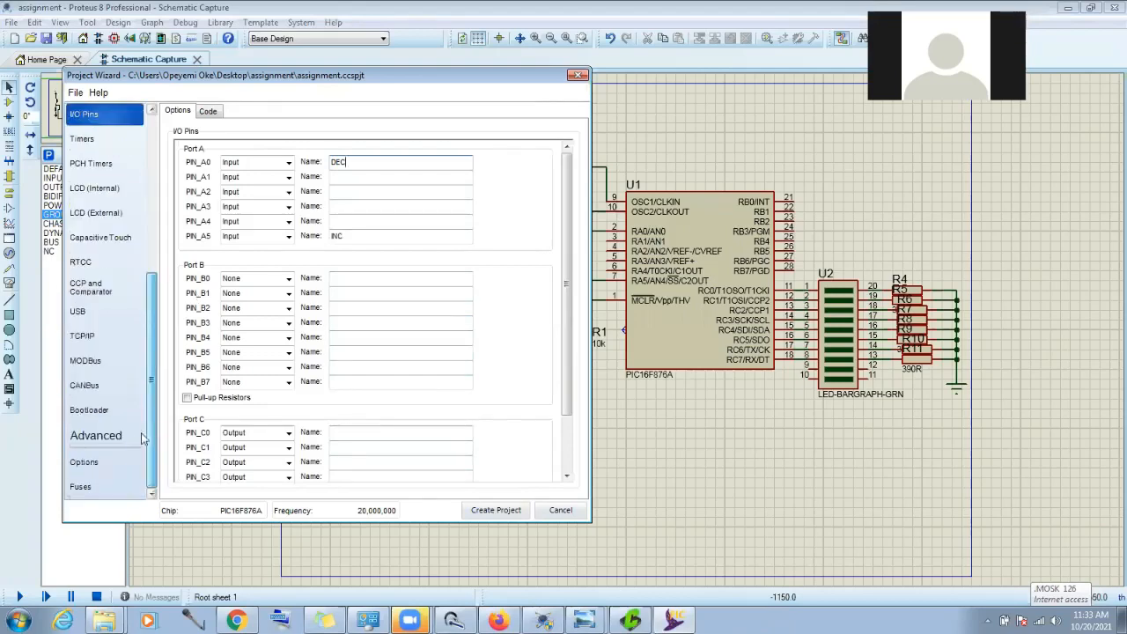
{"action": "left_click", "coordinate": [101, 495]}
{"action": "left_click", "coordinate": [181, 158]}
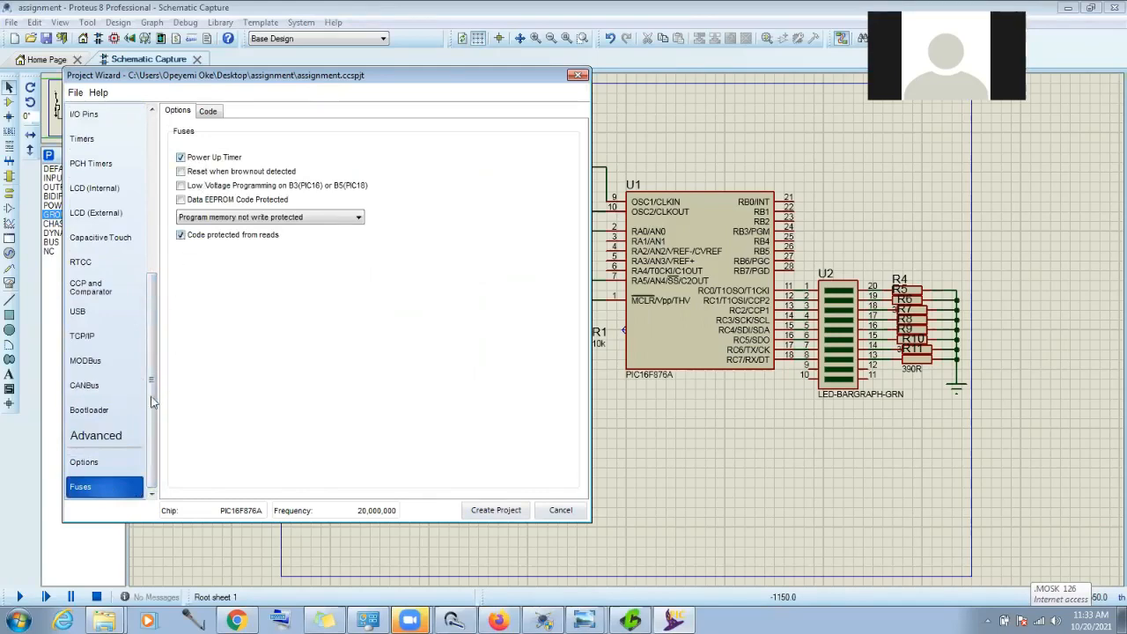
Step: Review the code generation options, create the assignment project and compile it
{"action": "left_click", "coordinate": [110, 462]}
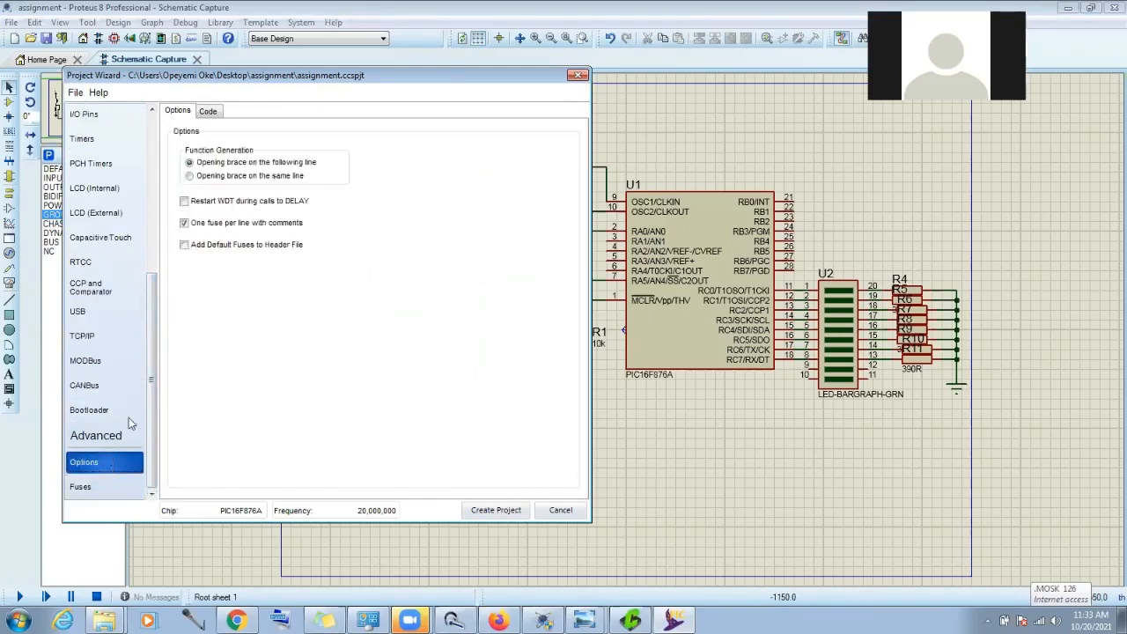
{"action": "left_click", "coordinate": [491, 514]}
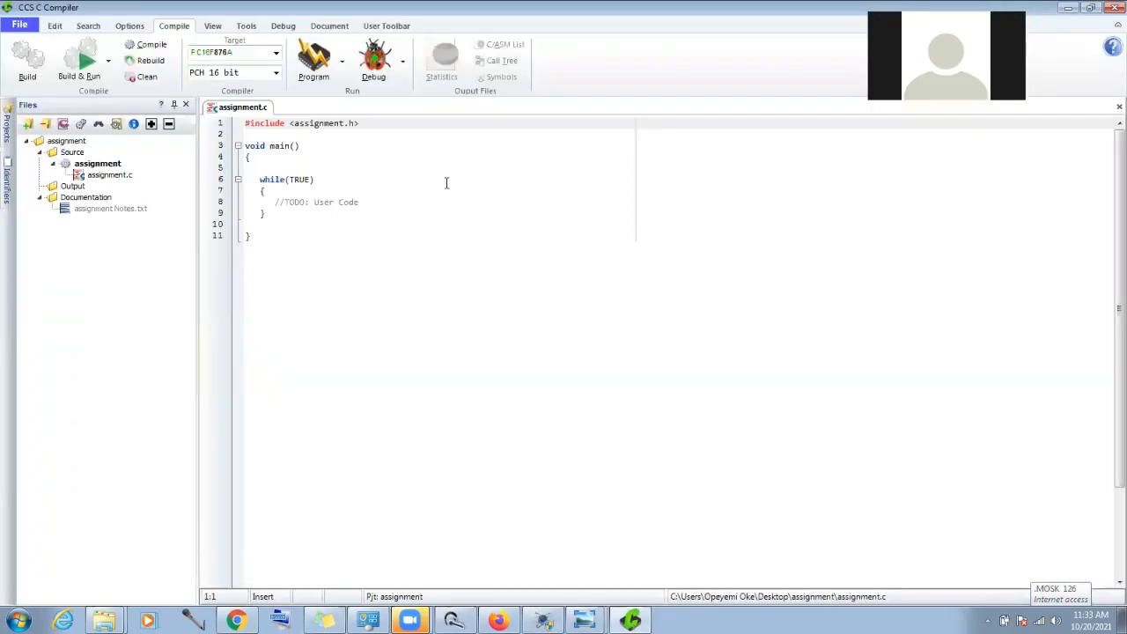
{"action": "left_click", "coordinate": [157, 44]}
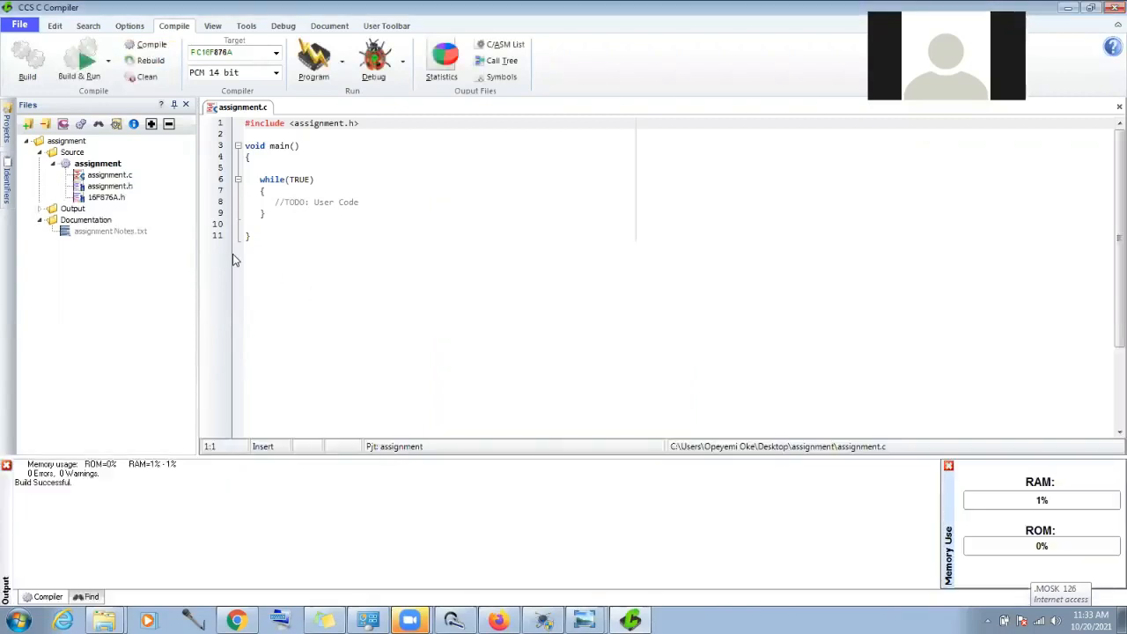
Step: Examine the fuse and pin definitions in assignment.h against the available fuses listed in 16F876A.h
{"action": "double_click", "coordinate": [122, 188]}
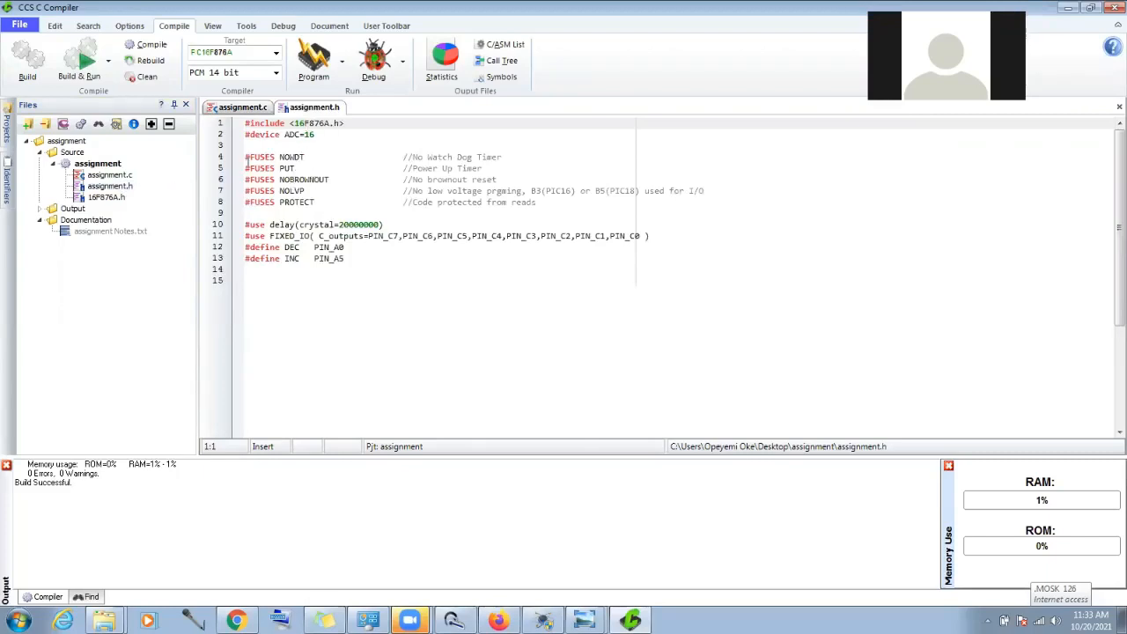
{"action": "double_click", "coordinate": [109, 199]}
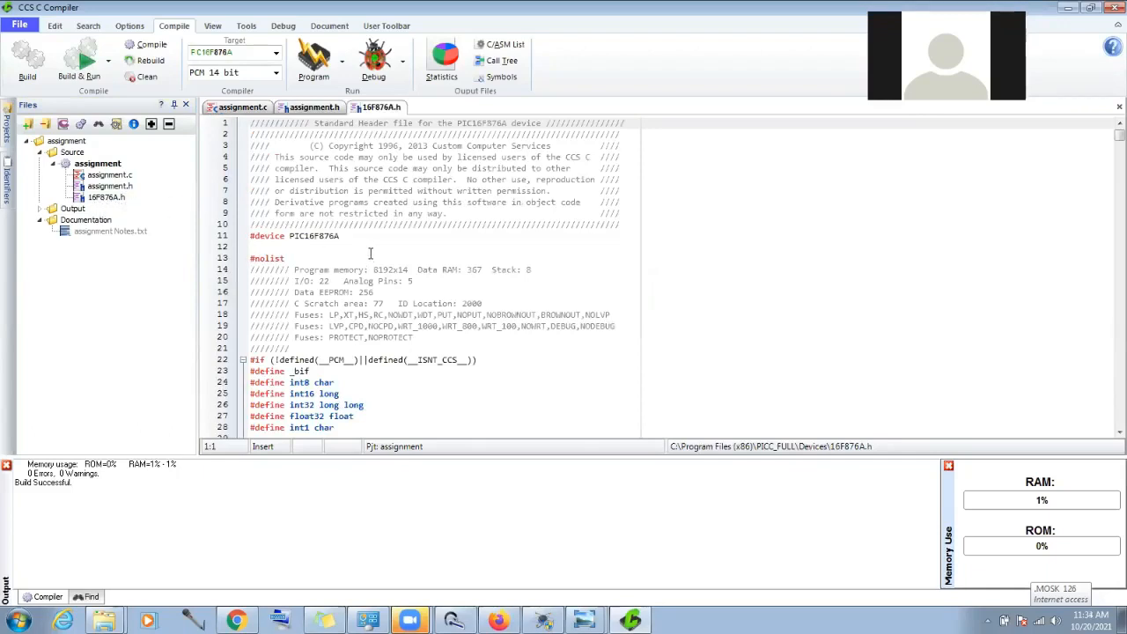
{"action": "scroll", "coordinate": [369, 252], "scroll_direction": "down", "scroll_amount": 4}
{"action": "scroll", "coordinate": [371, 254], "scroll_direction": "up", "scroll_amount": 1}
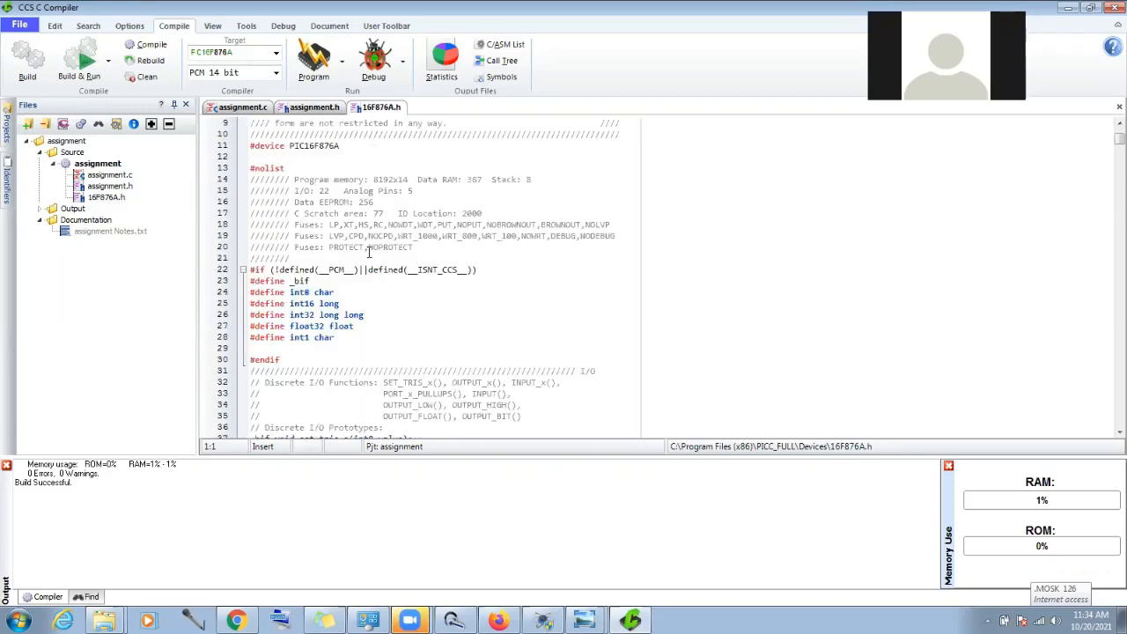
{"action": "left_click", "coordinate": [321, 107]}
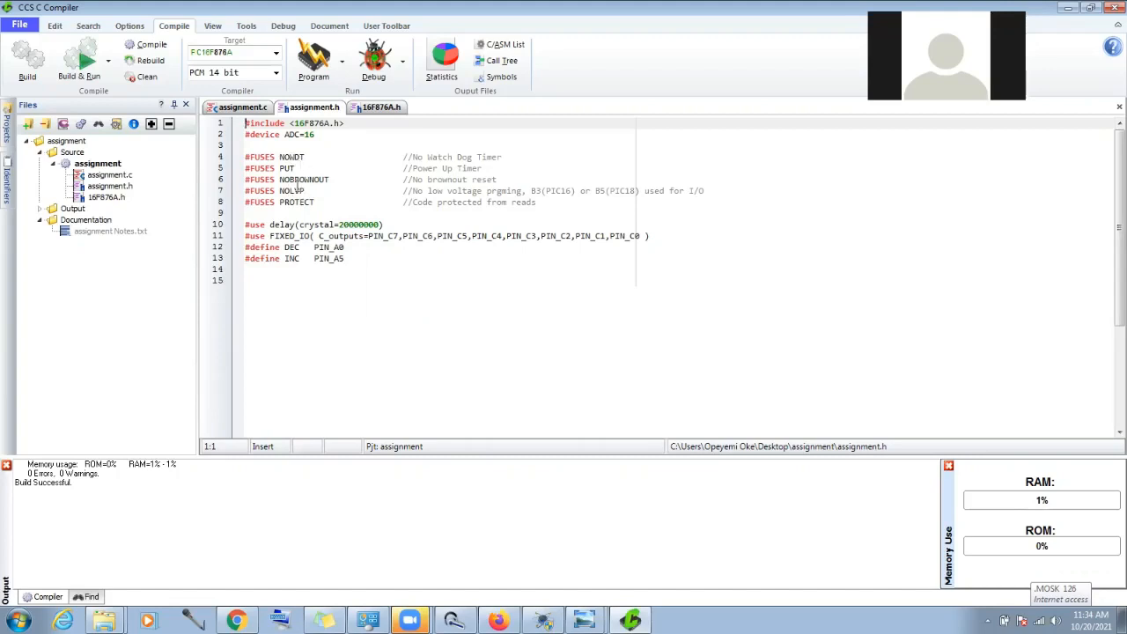
{"action": "left_click", "coordinate": [379, 108]}
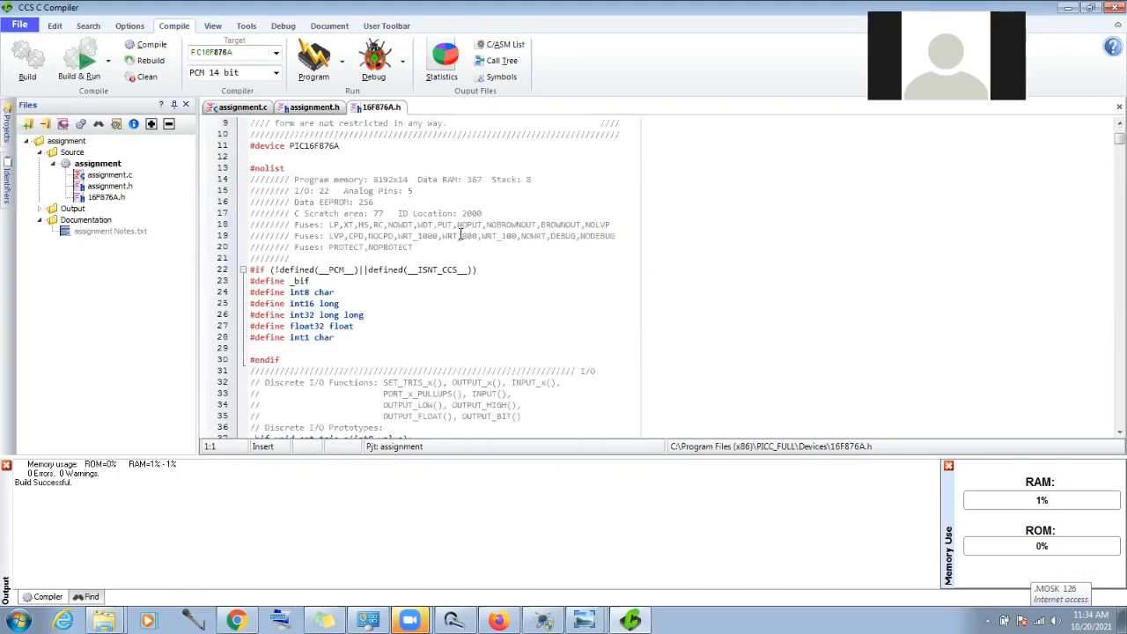
{"action": "left_click", "coordinate": [310, 108]}
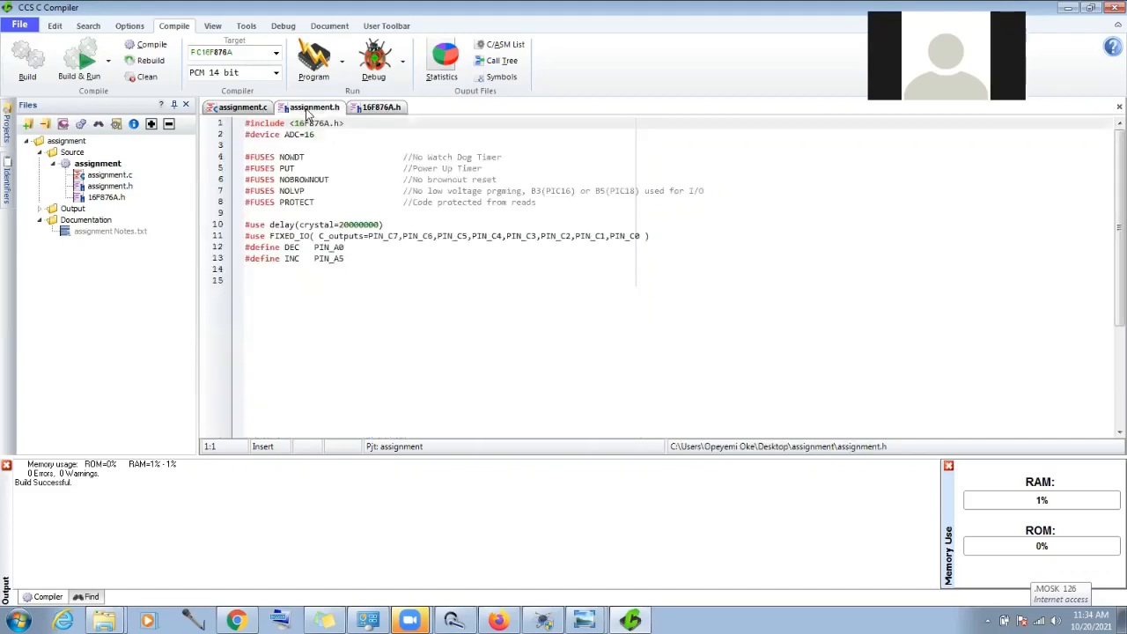
Step: Replace the fuse settings after the first #FUSES in assignment.h with the full fuse list copied from 16F876A.h
{"action": "left_click", "coordinate": [374, 108]}
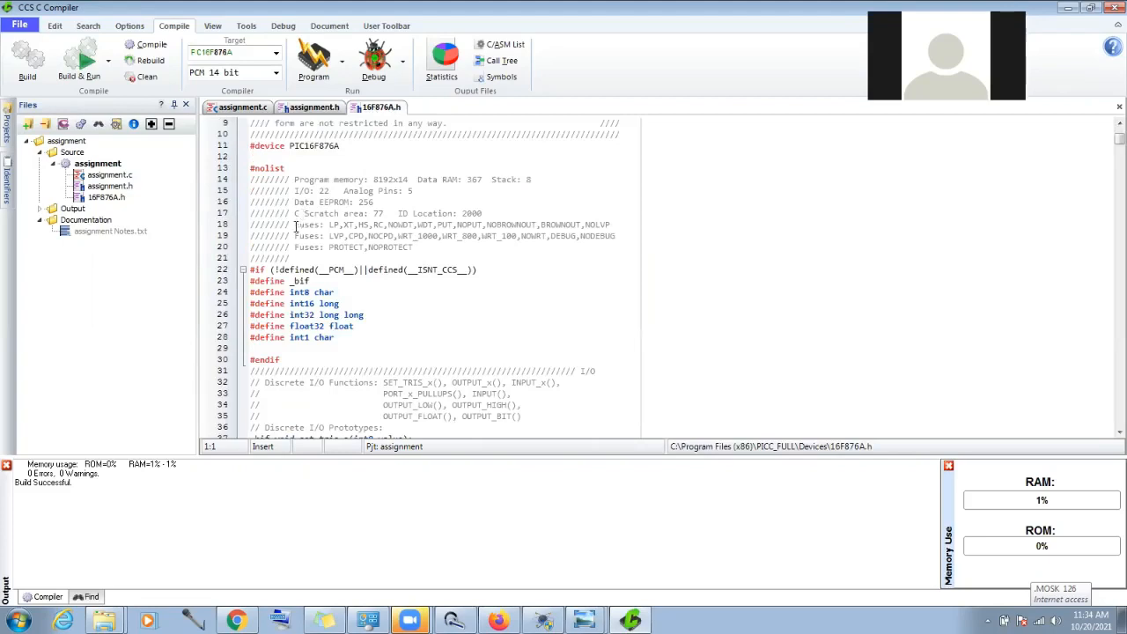
{"action": "left_click_drag", "start_coordinate": [329, 225], "coordinate": [415, 246]}
{"action": "key", "text": "ctrl+c"}
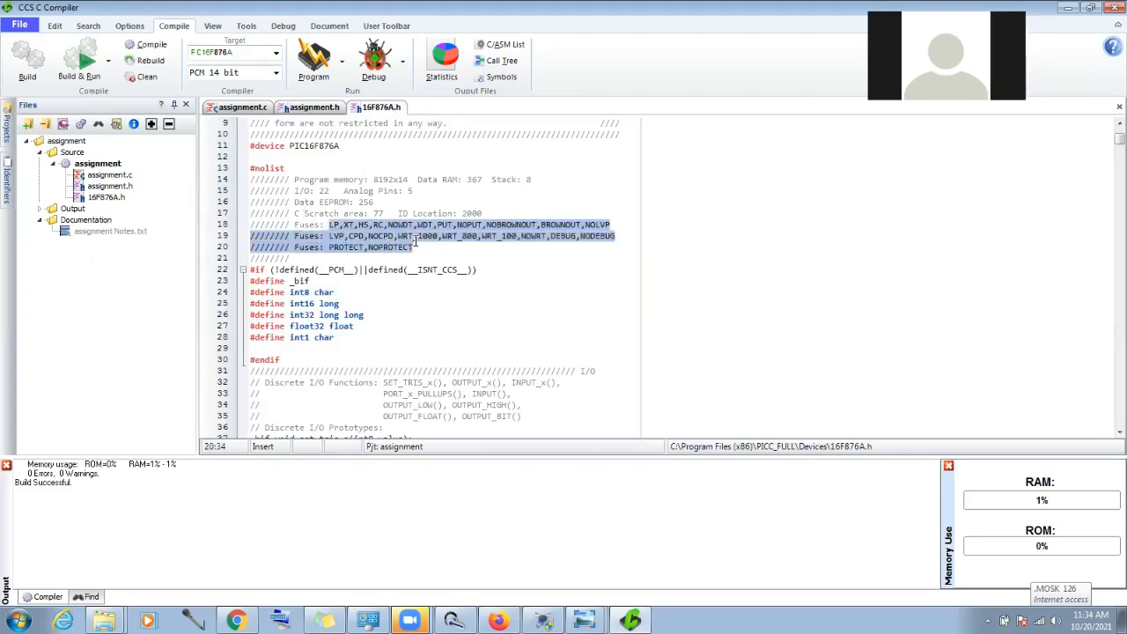
{"action": "left_click", "coordinate": [324, 109]}
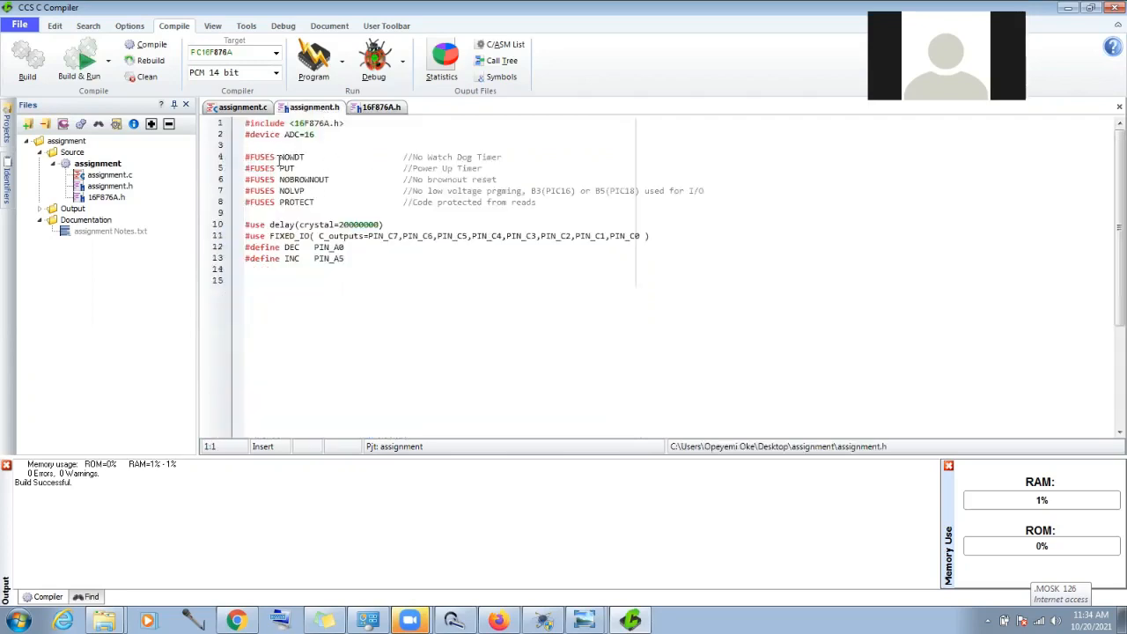
{"action": "left_click_drag", "start_coordinate": [284, 156], "coordinate": [548, 202]}
{"action": "key", "text": "BackSpace"}
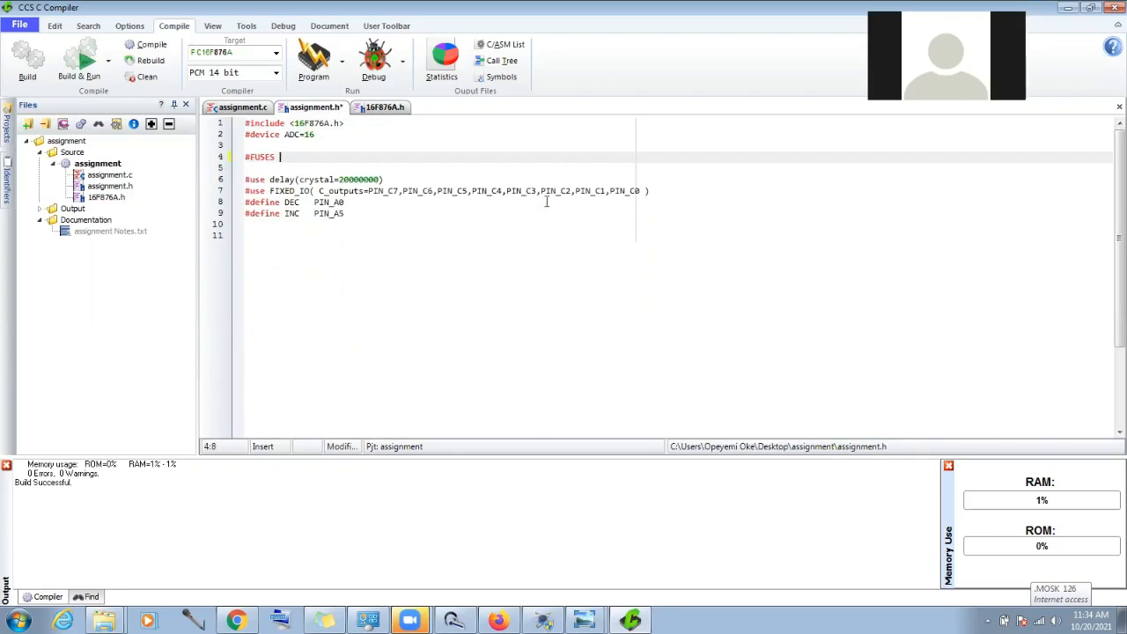
{"action": "key", "text": "ctrl+v"}
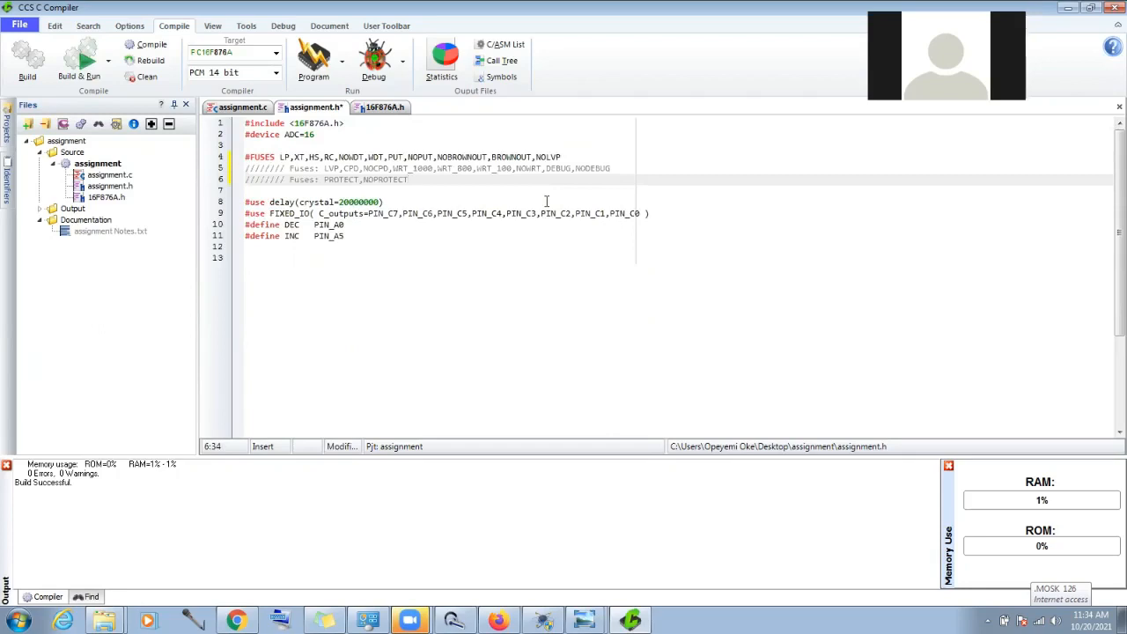
Step: Remove the LP and XT options from the #FUSES line so it starts with HS
{"action": "left_click", "coordinate": [306, 159]}
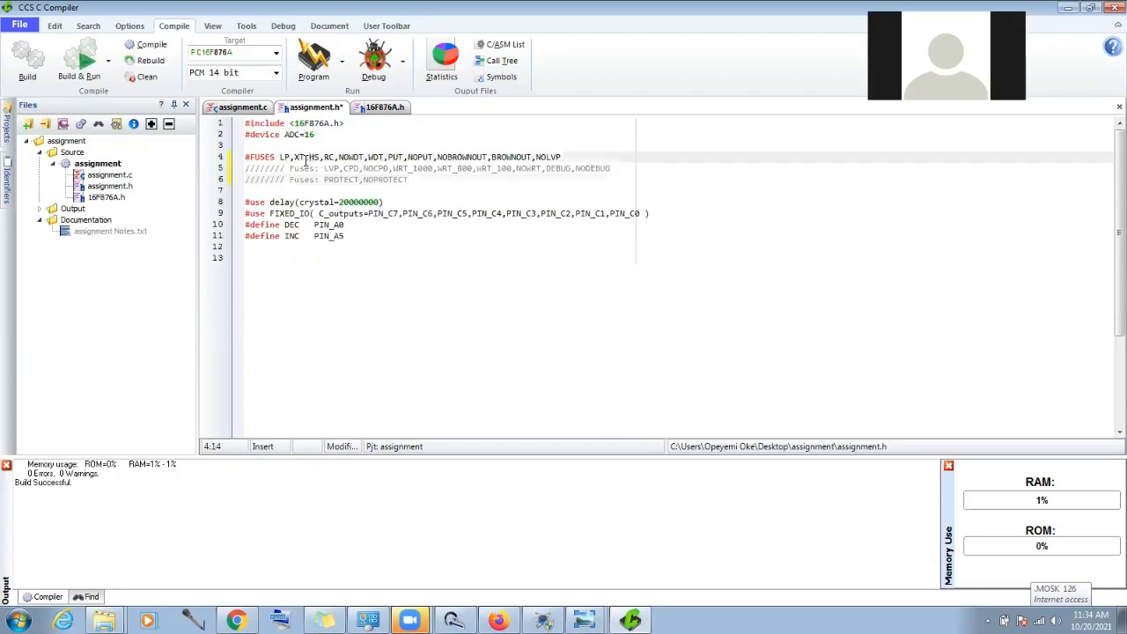
{"action": "key", "text": "BackSpace"}
{"action": "key", "text": "BackSpace"}
{"action": "key", "text": "BackSpace"}
{"action": "key", "text": "BackSpace"}
{"action": "key", "text": "BackSpace"}
{"action": "key", "text": "BackSpace"}
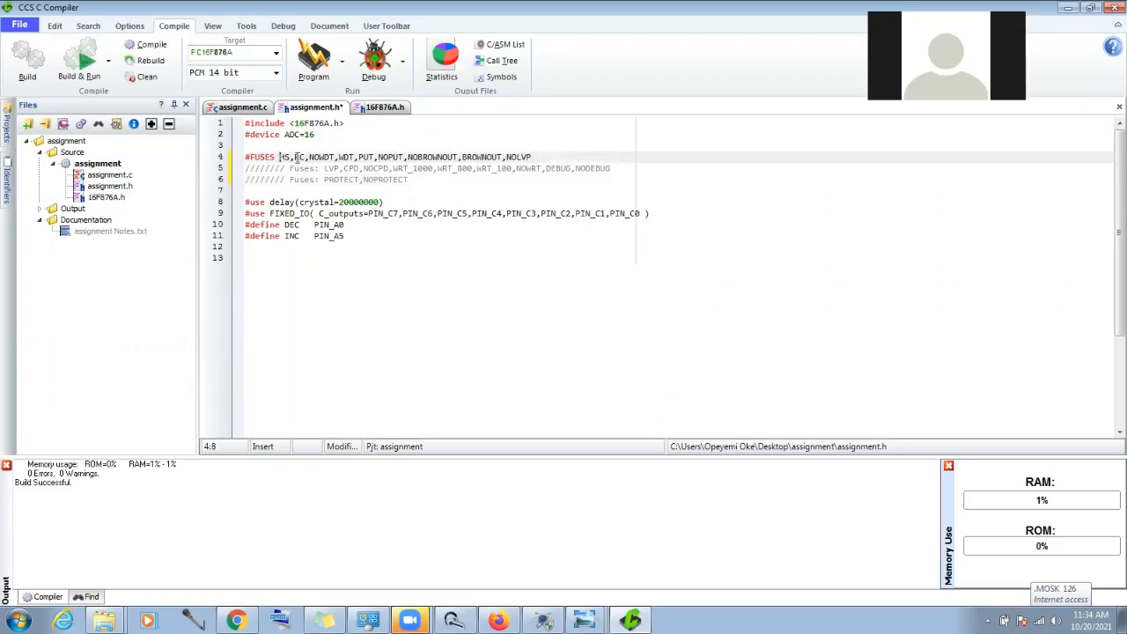
Step: Remove the RC, WDT, NOPUT and BROWNOUT options from the #FUSES line in assignment.h
{"action": "left_click_drag", "start_coordinate": [295, 156], "coordinate": [310, 159]}
{"action": "key", "text": "BackSpace"}
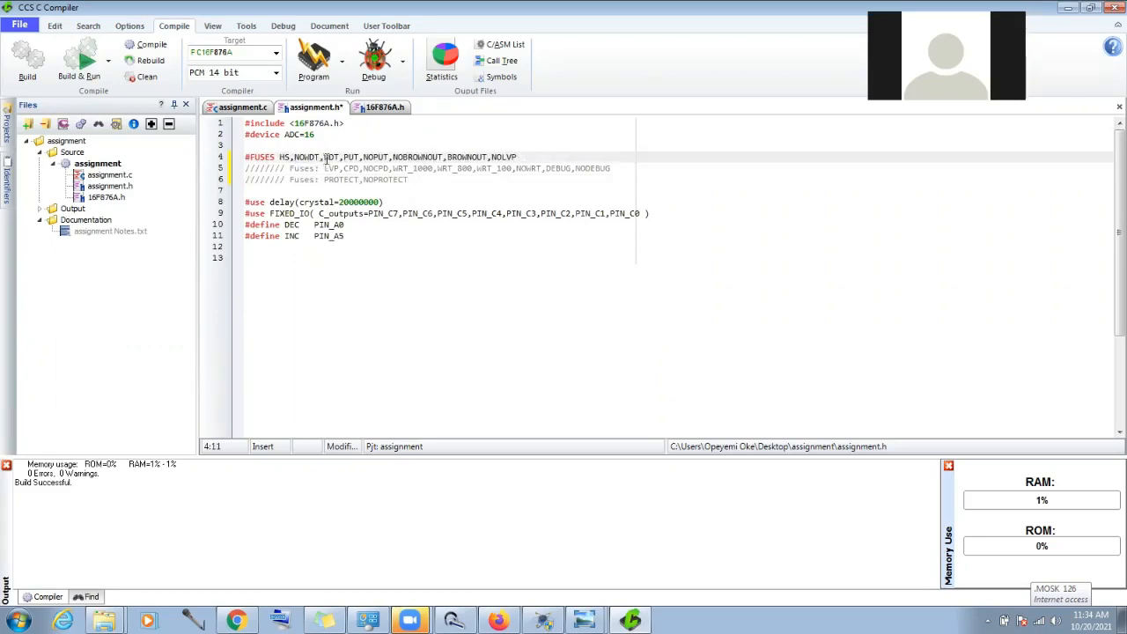
{"action": "left_click_drag", "start_coordinate": [326, 158], "coordinate": [370, 160]}
{"action": "key", "text": "BackSpace"}
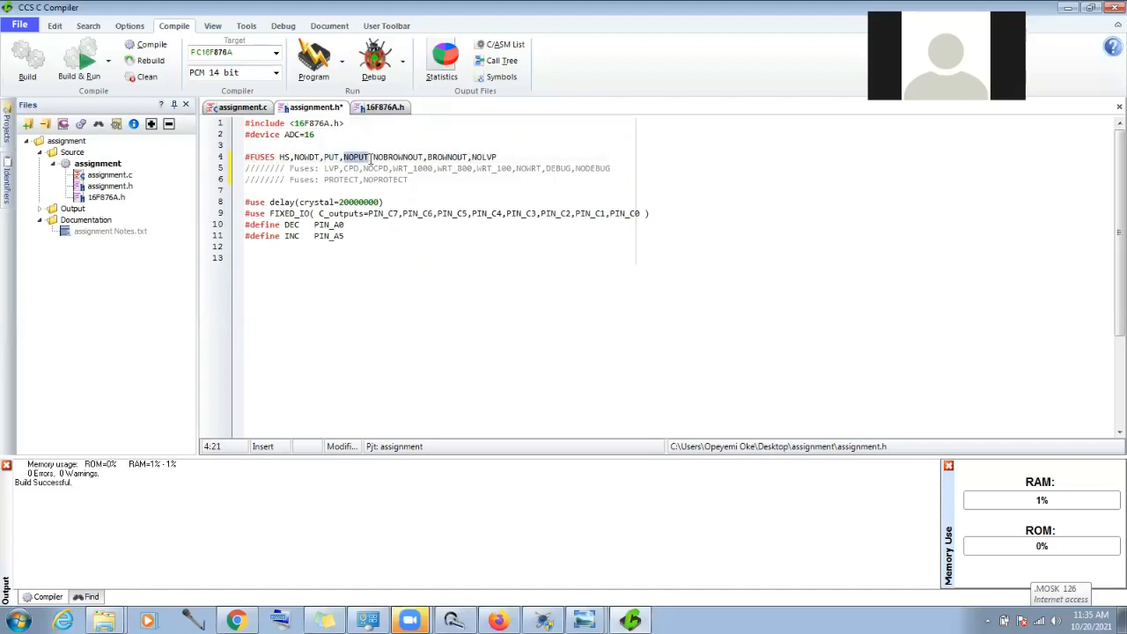
{"action": "key", "text": "BackSpace"}
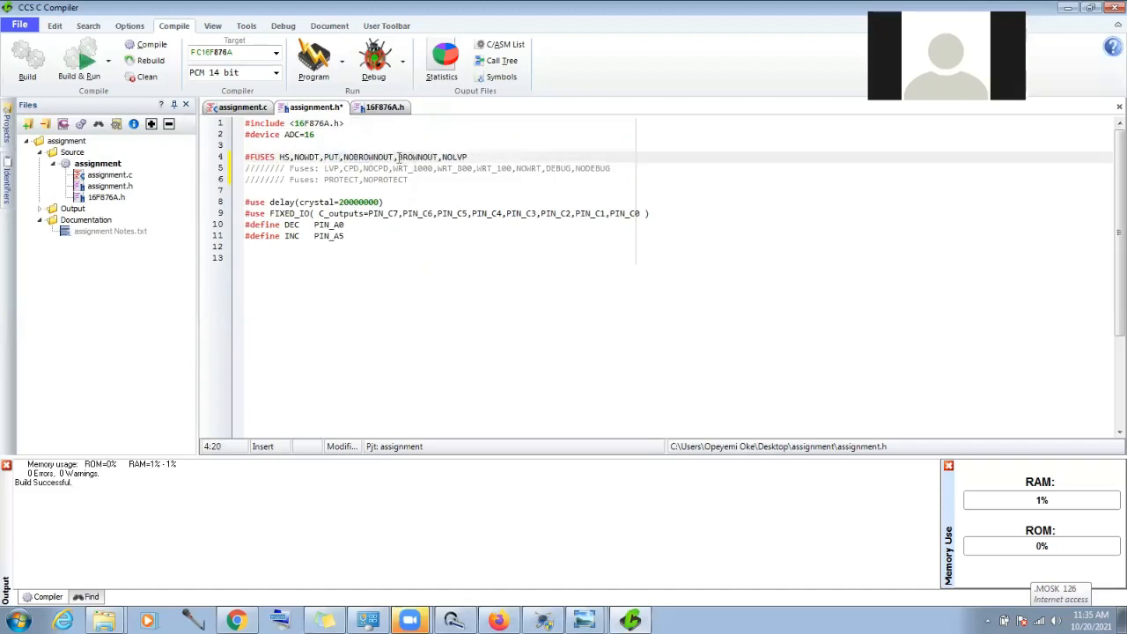
{"action": "left_click_drag", "start_coordinate": [398, 158], "coordinate": [439, 158]}
{"action": "key", "text": "BackSpace"}
{"action": "key", "text": "BackSpace"}
Step: Merge the first commented fuse line into the #FUSES line, removing its comment prefix and the LVP option so CPD follows NOLVP
{"action": "left_click", "coordinate": [346, 168]}
{"action": "key", "text": "BackSpace"}
{"action": "key", "text": "BackSpace"}
{"action": "key", "text": "BackSpace"}
{"action": "key", "text": "BackSpace"}
{"action": "key", "text": "BackSpace"}
{"action": "key", "text": "BackSpace"}
{"action": "key", "text": "BackSpace"}
{"action": "key", "text": "BackSpace"}
{"action": "key", "text": "BackSpace"}
{"action": "key", "text": "BackSpace"}
{"action": "key", "text": "BackSpace"}
{"action": "key", "text": "BackSpace"}
{"action": "key", "text": "BackSpace"}
{"action": "key", "text": "BackSpace"}
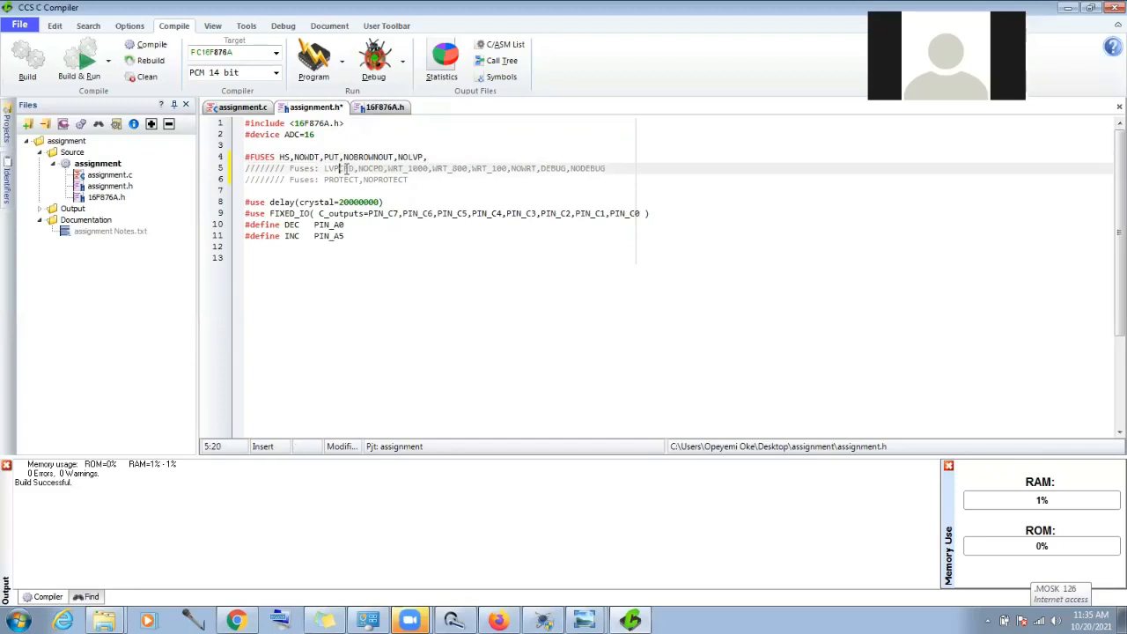
{"action": "key", "text": "BackSpace"}
{"action": "key", "text": "BackSpace"}
{"action": "key", "text": "BackSpace"}
{"action": "key", "text": "BackSpace"}
{"action": "key", "text": "BackSpace"}
{"action": "key", "text": "BackSpace"}
{"action": "key", "text": "BackSpace"}
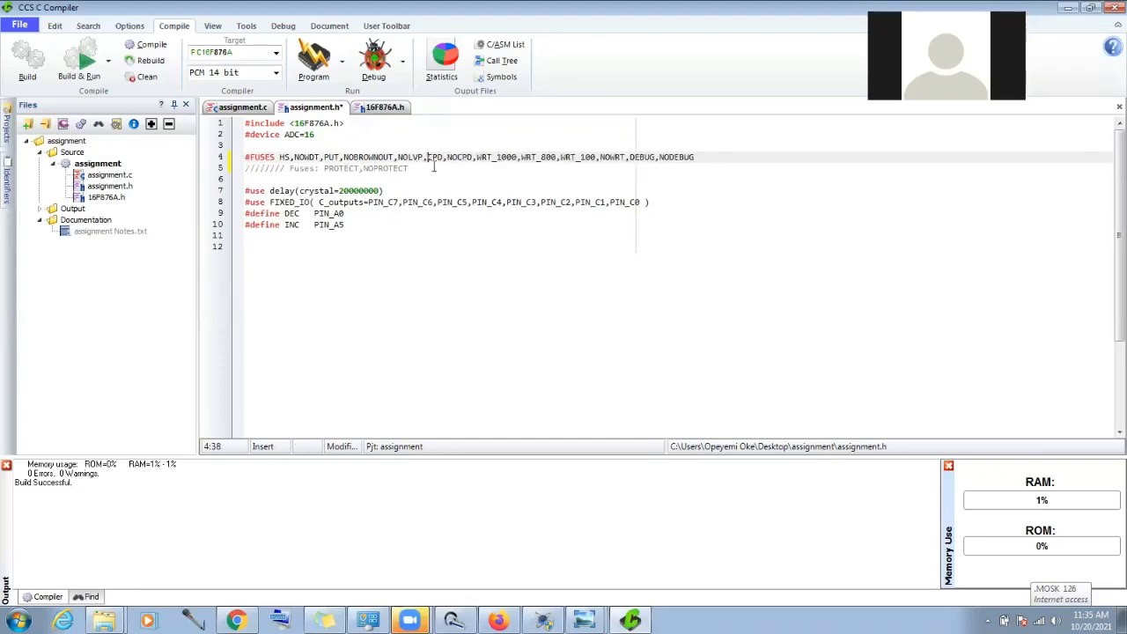
Step: Remove NOCPD, WRT_1000, WRT_800, WRT_100 and DEBUG from the #FUSES line, keeping NOWRT and NODEBUG separated by a comma
{"action": "left_click_drag", "start_coordinate": [448, 157], "coordinate": [604, 159]}
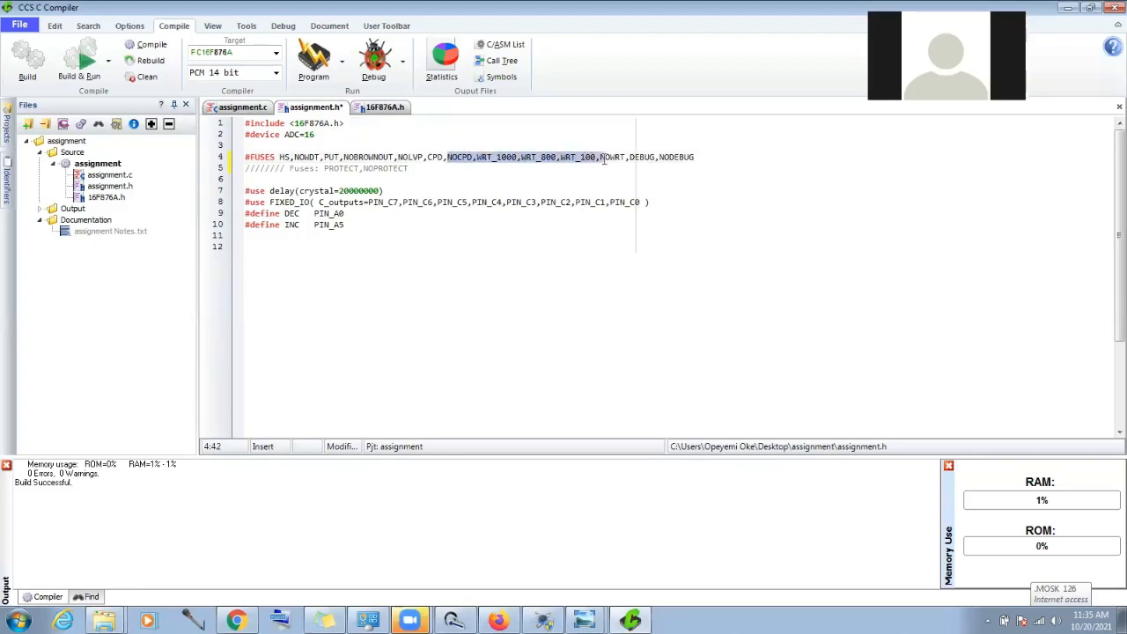
{"action": "key", "text": "Delete"}
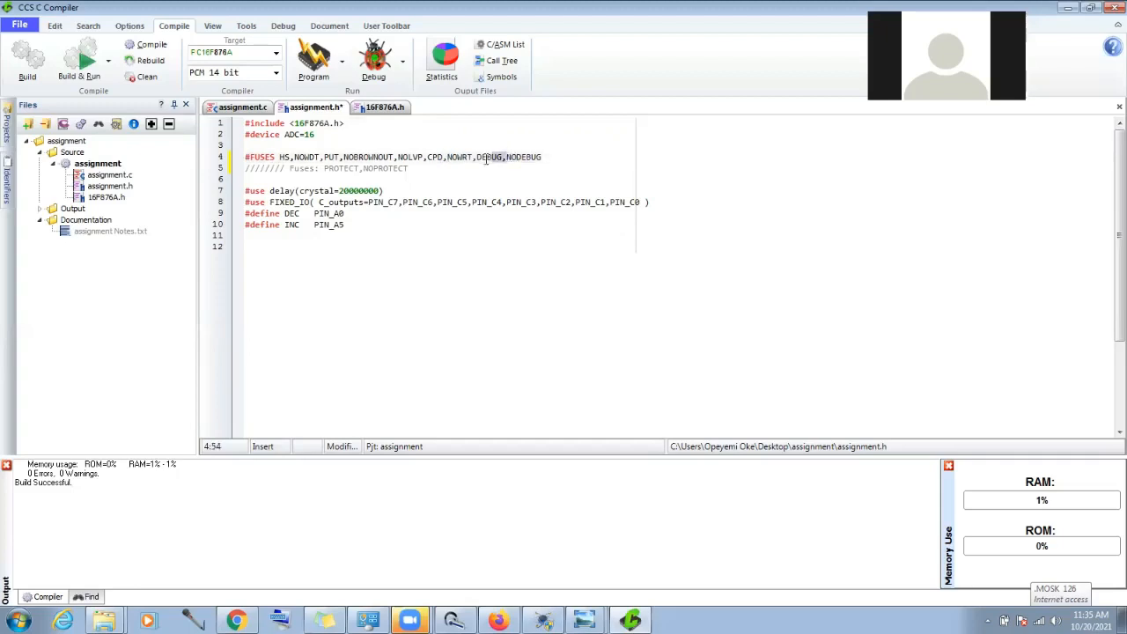
{"action": "left_click_drag", "start_coordinate": [508, 156], "coordinate": [478, 159]}
{"action": "key", "text": "BackSpace"}
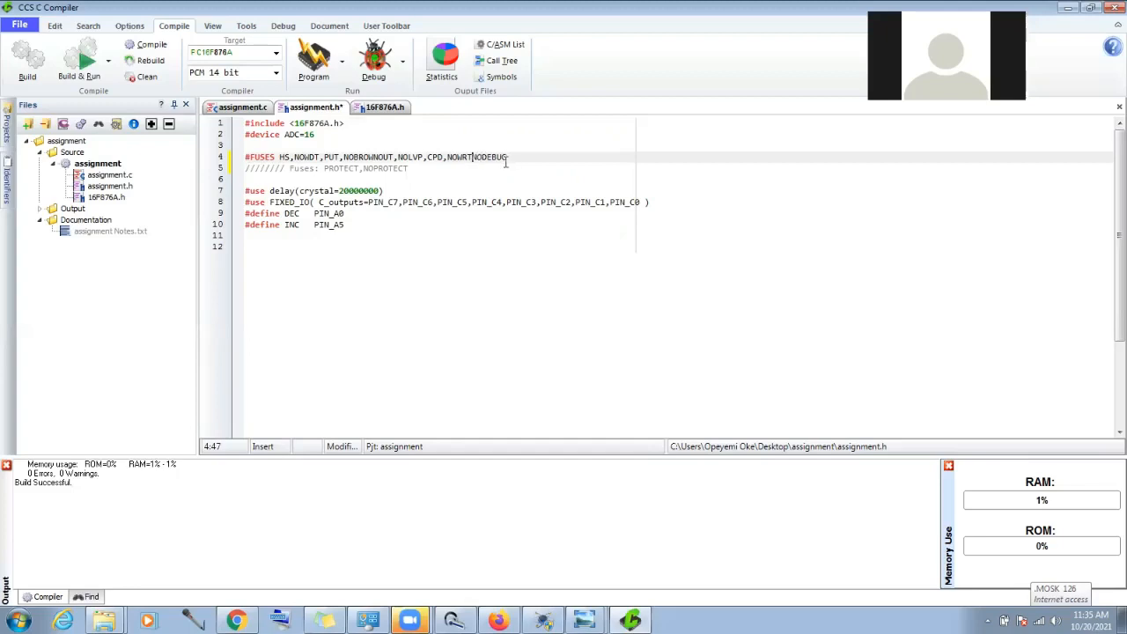
{"action": "type", "text": ","}
Step: Append PROTECT from the remaining commented fuse line to #FUSES, drop NOPROTECT, and compile the project
{"action": "left_click_drag", "start_coordinate": [325, 172], "coordinate": [224, 174]}
{"action": "key", "text": "BackSpace"}
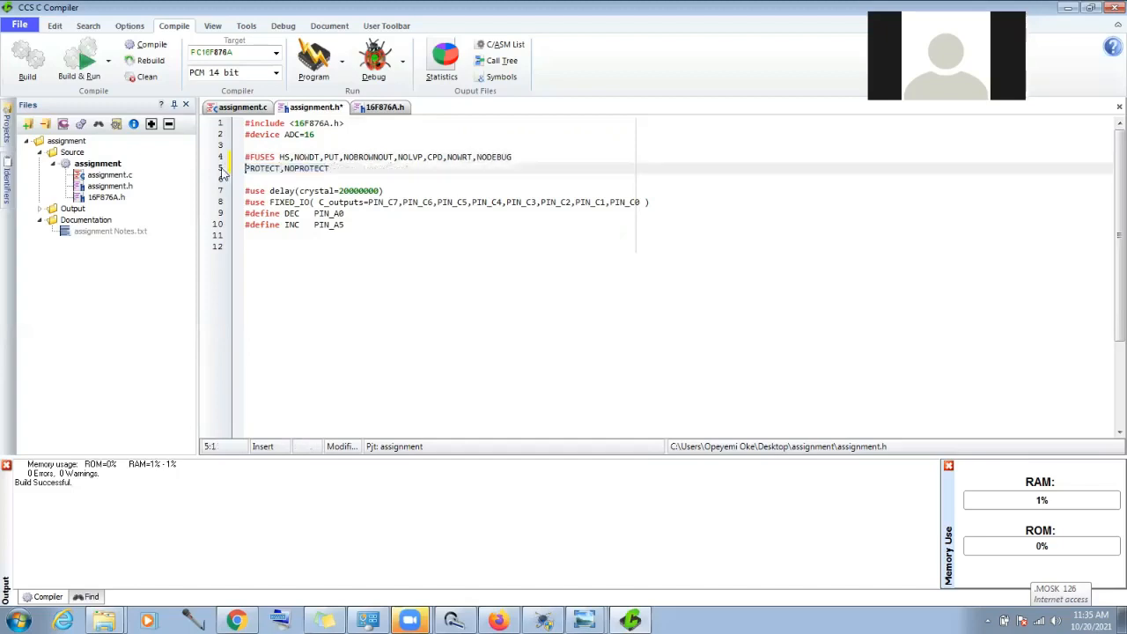
{"action": "key", "text": "BackSpace"}
{"action": "type", "text": ",PROTECT,NOPROTECT"}
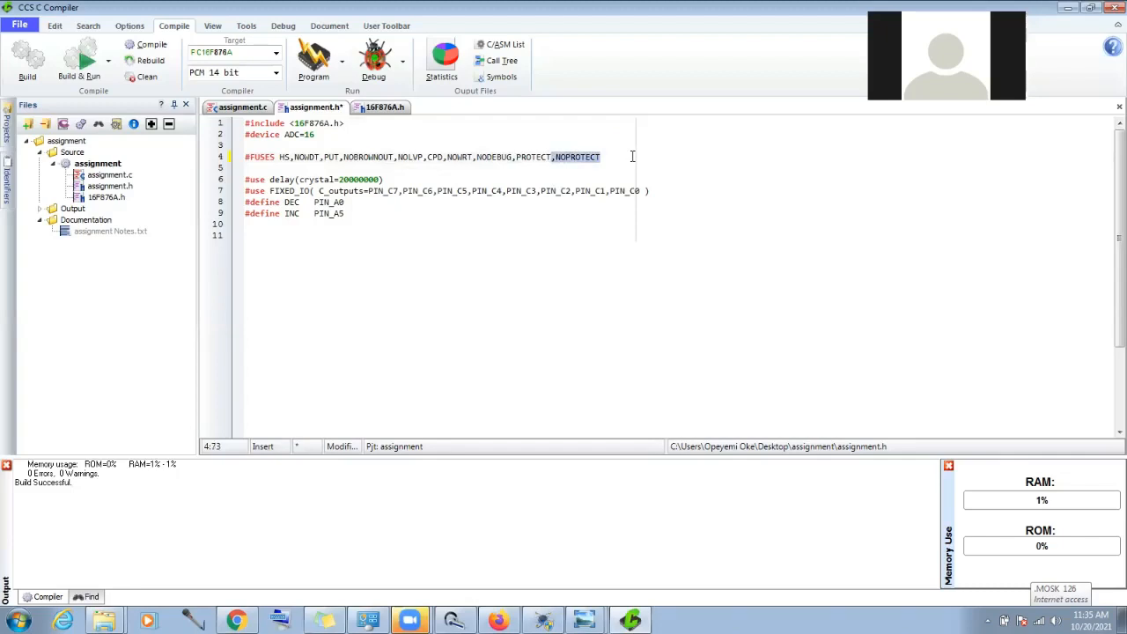
{"action": "key", "text": "BackSpace"}
{"action": "left_click", "coordinate": [558, 259]}
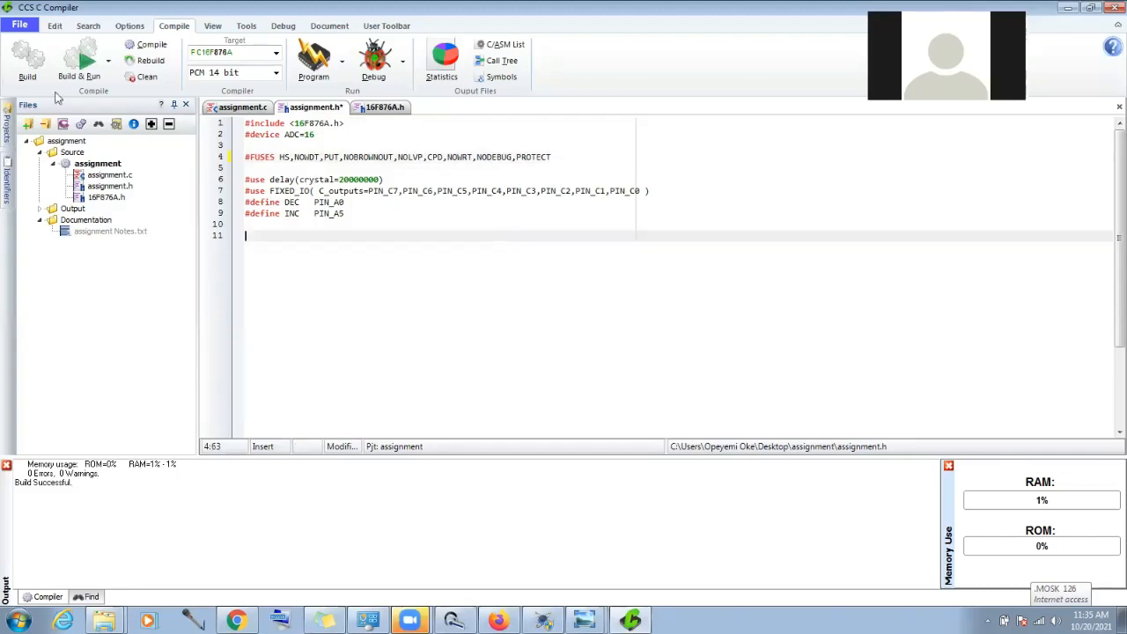
{"action": "left_click", "coordinate": [145, 44]}
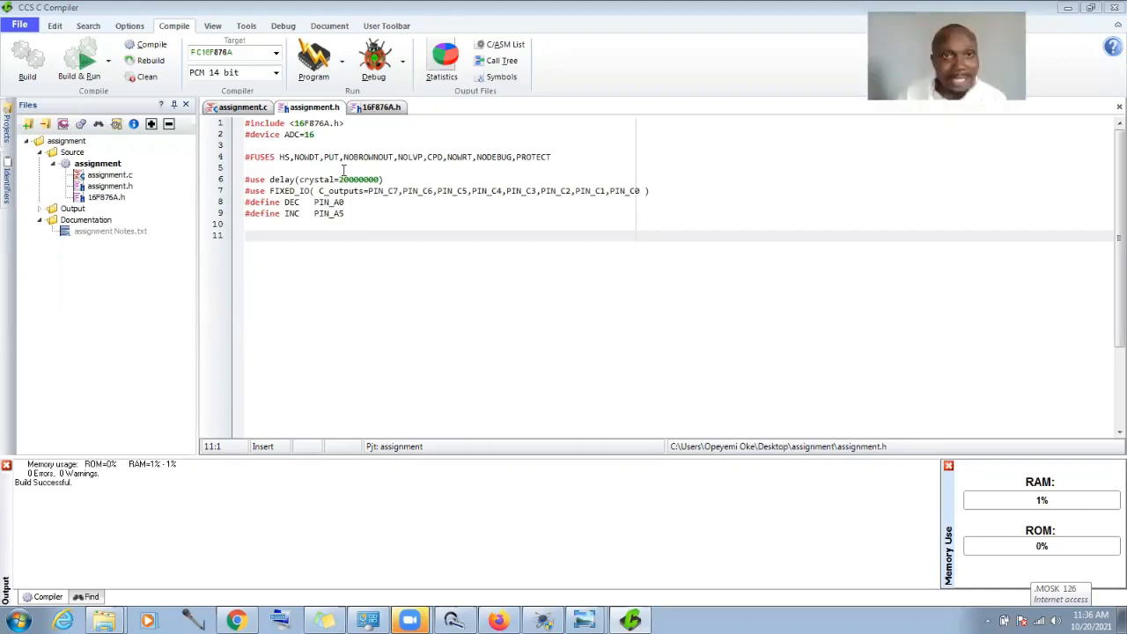
Step: Insert a blank line below the #use FIXED_IO line in assignment.h and show the assignment.c source
{"action": "left_click", "coordinate": [659, 187]}
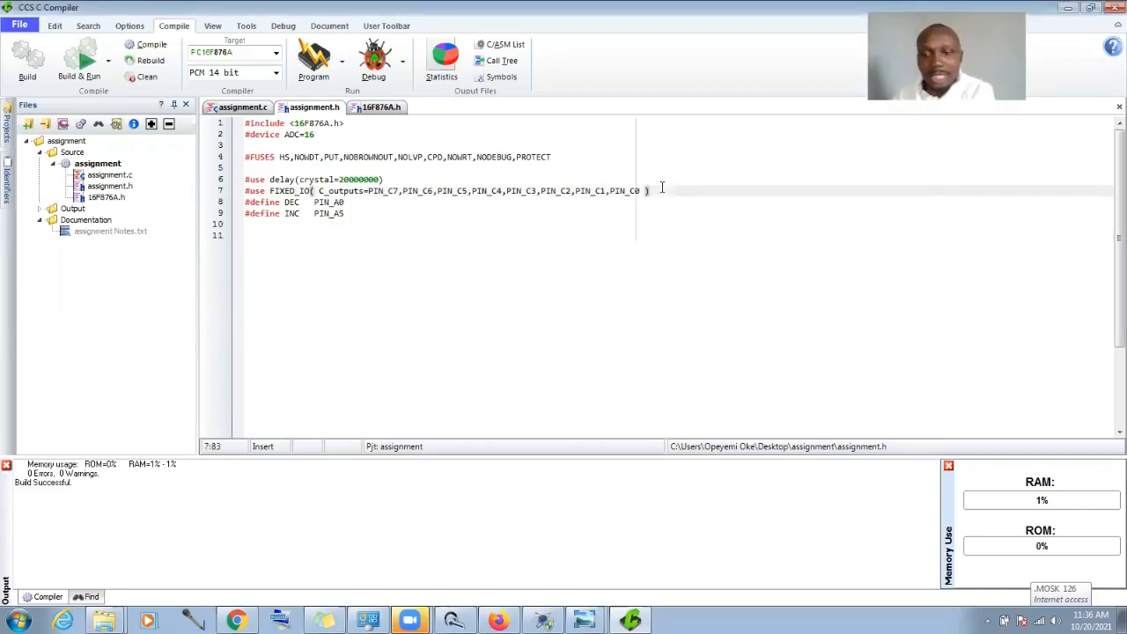
{"action": "key", "text": "Return"}
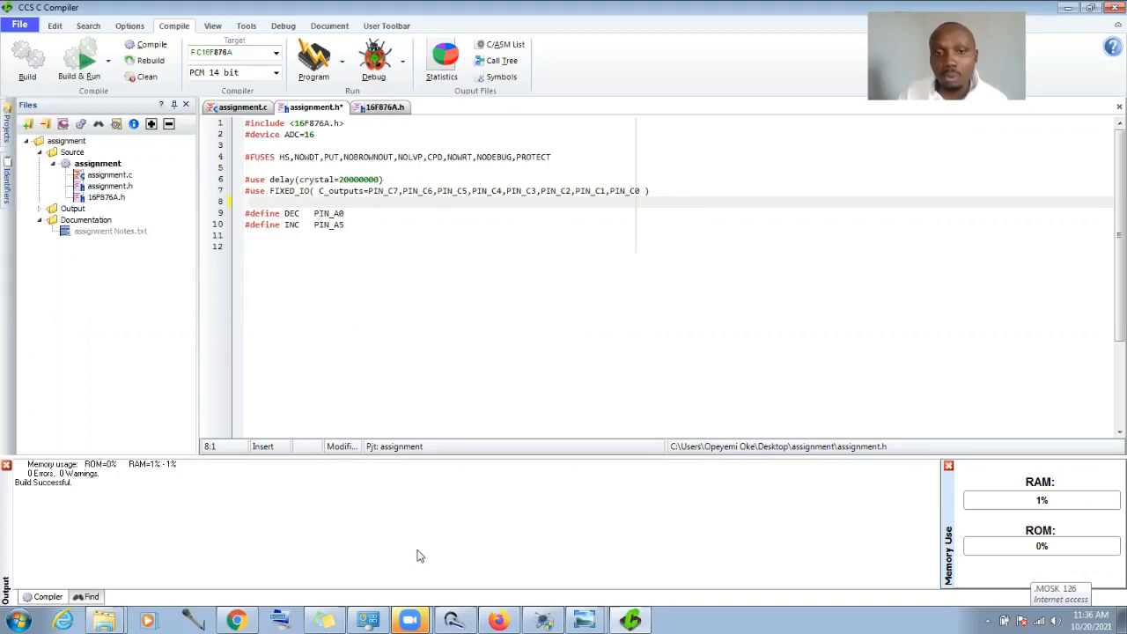
{"action": "left_click", "coordinate": [251, 109]}
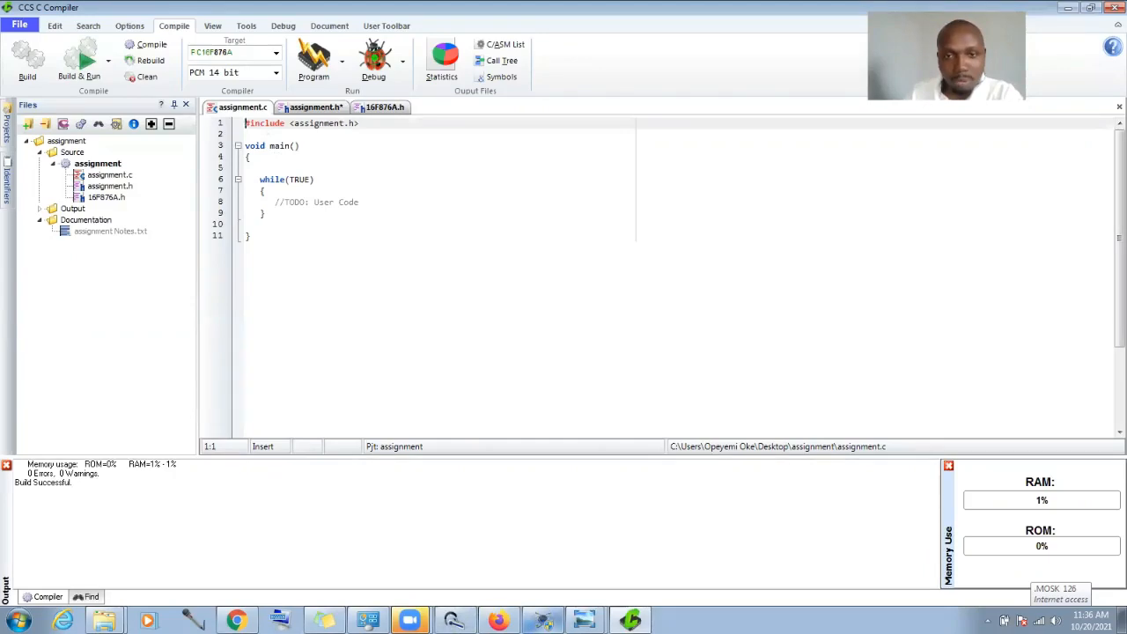
Step: Switch to the Proteus schematic and place a MINRES390R resistor beside the RB1 pin of the PIC16F876A
{"action": "left_click", "coordinate": [541, 620]}
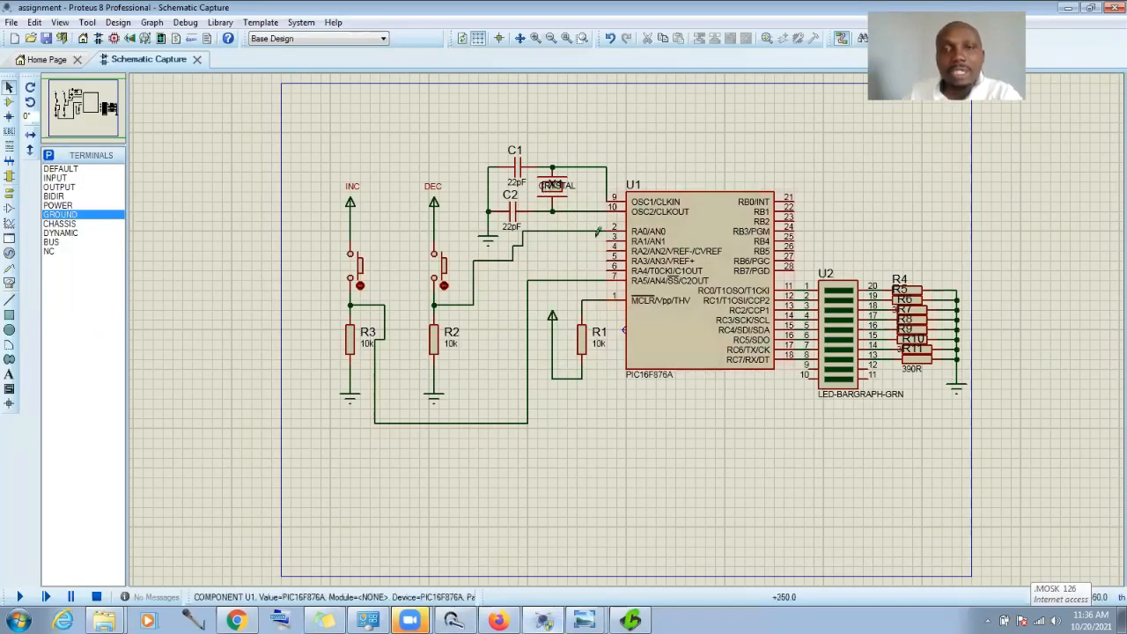
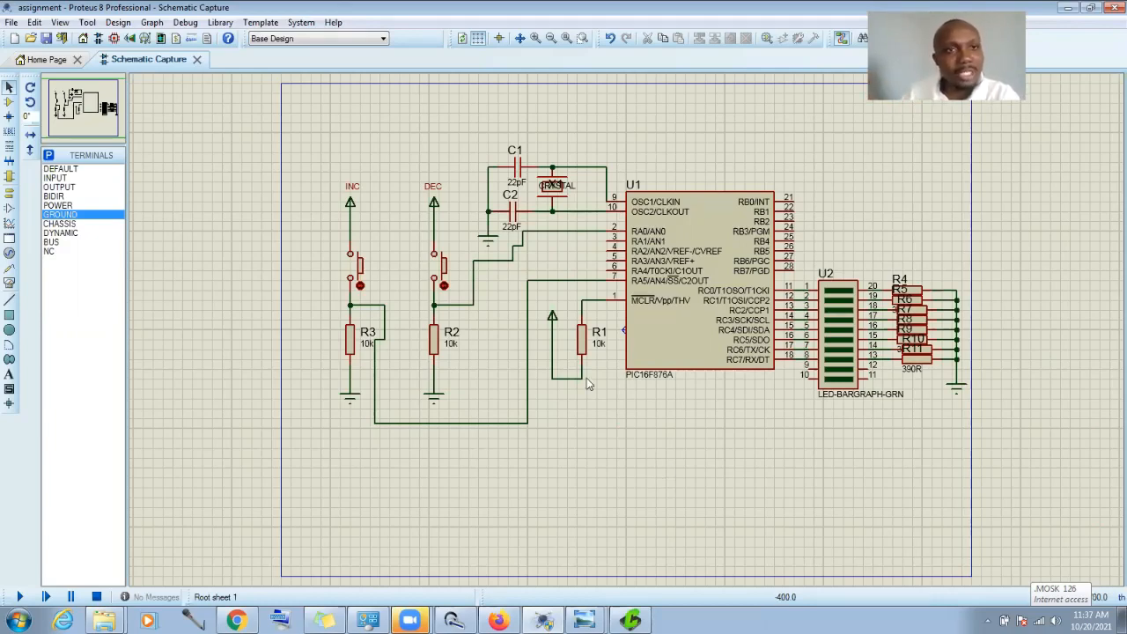
{"action": "left_click", "coordinate": [10, 105]}
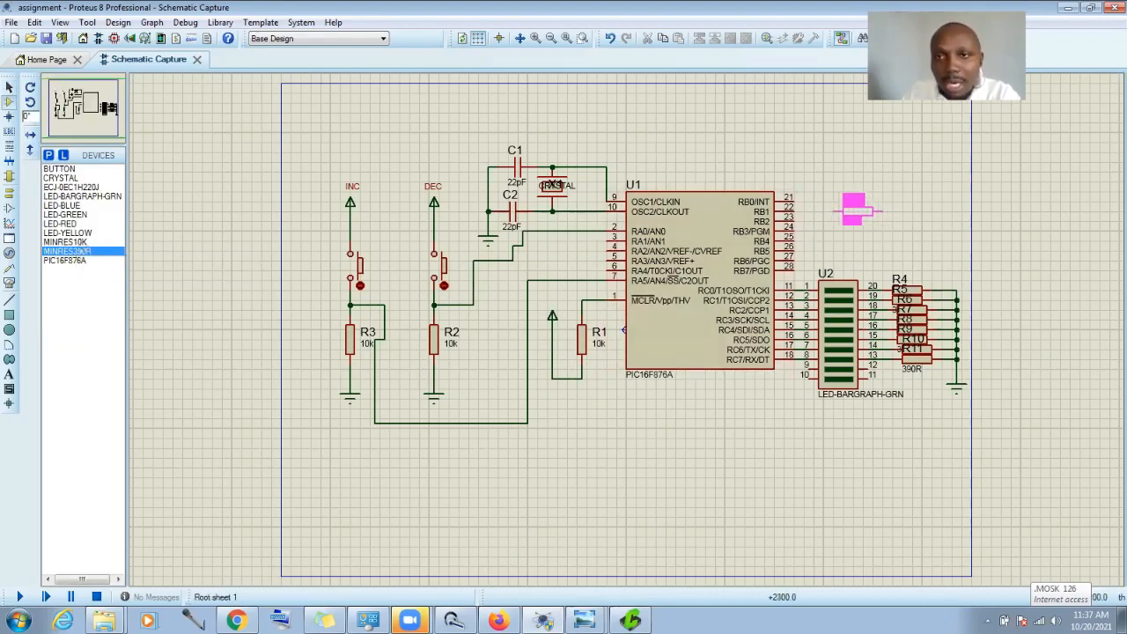
{"action": "left_click", "coordinate": [856, 212]}
{"action": "right_click", "coordinate": [824, 211]}
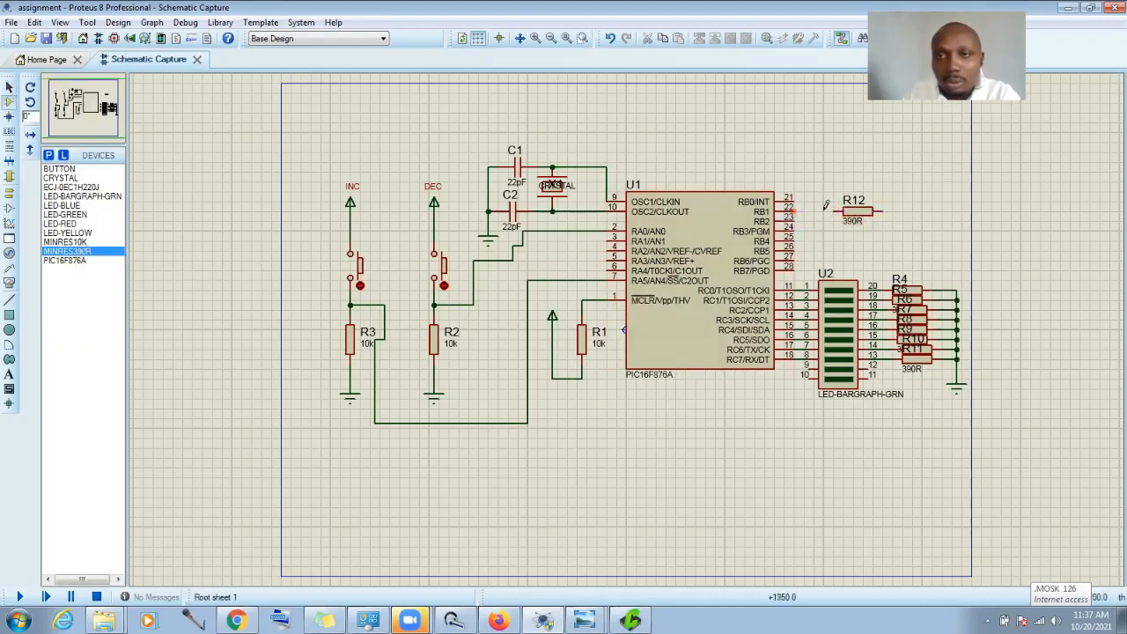
Step: Wire resistor R12 to the RB1 pin of the PIC16F876A and move R12 closer to the chip
{"action": "left_click", "coordinate": [834, 211]}
{"action": "left_click", "coordinate": [792, 211]}
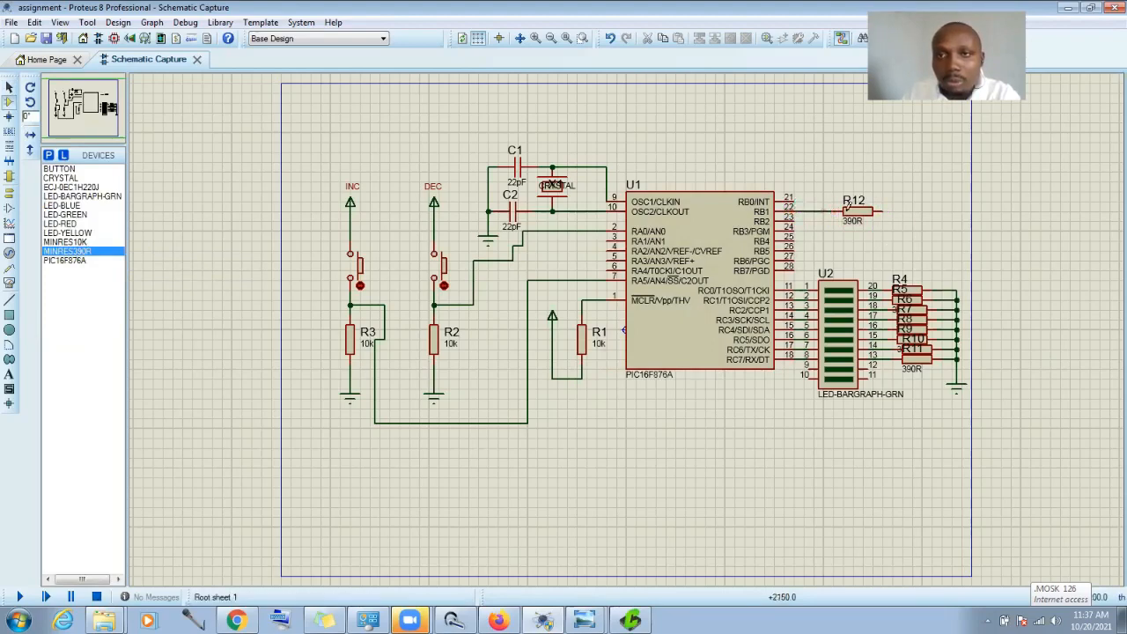
{"action": "left_click_drag", "start_coordinate": [867, 213], "coordinate": [852, 215]}
{"action": "left_click", "coordinate": [856, 236]}
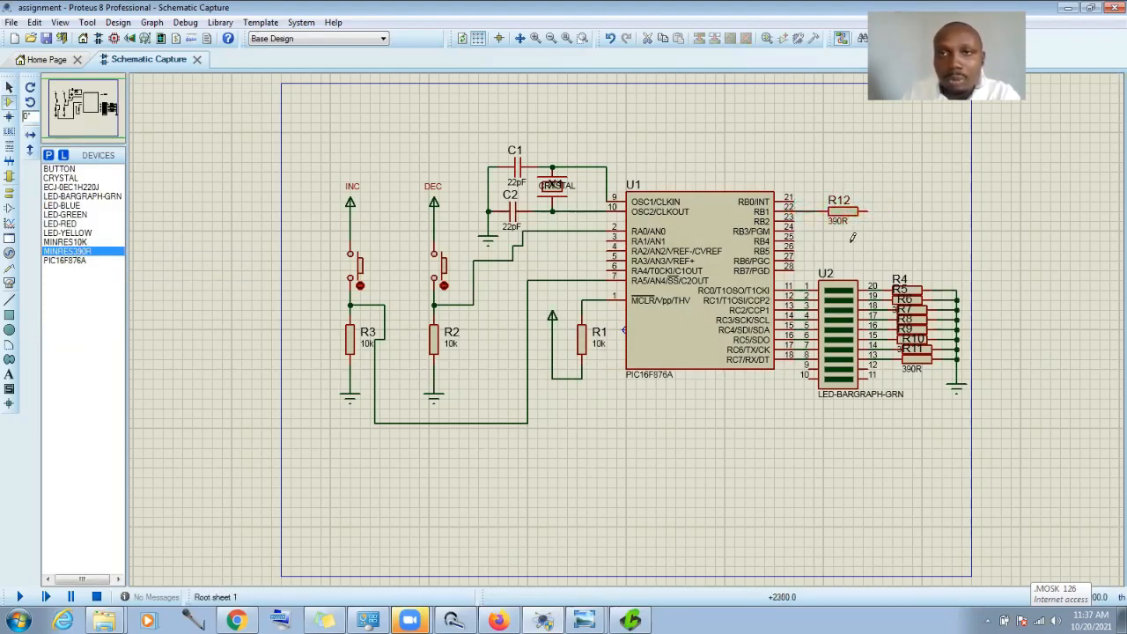
Step: Place an LED-BLUE rotated 90° after resistor R12 and wire its free end to the bargraph resistors' ground line
{"action": "left_click", "coordinate": [66, 225]}
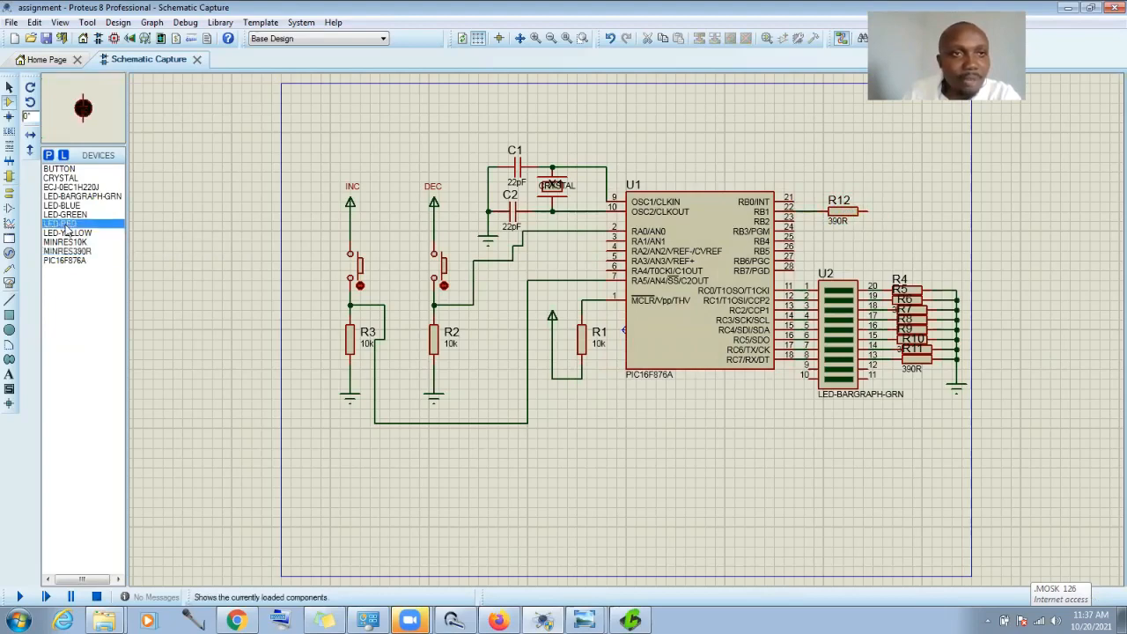
{"action": "left_click", "coordinate": [69, 206]}
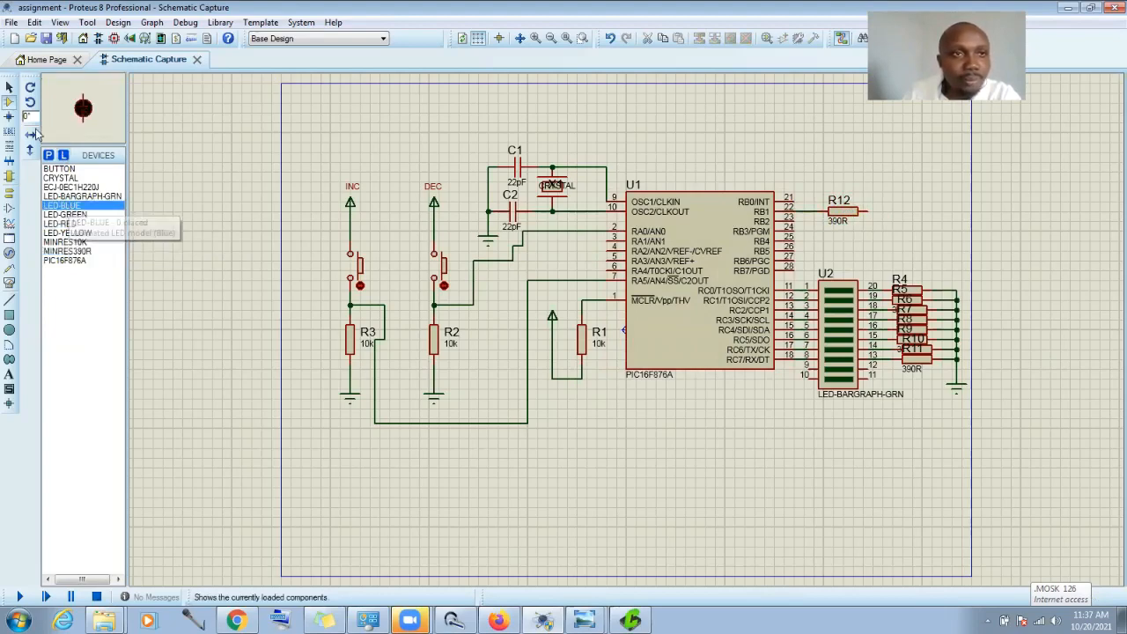
{"action": "left_click", "coordinate": [31, 103]}
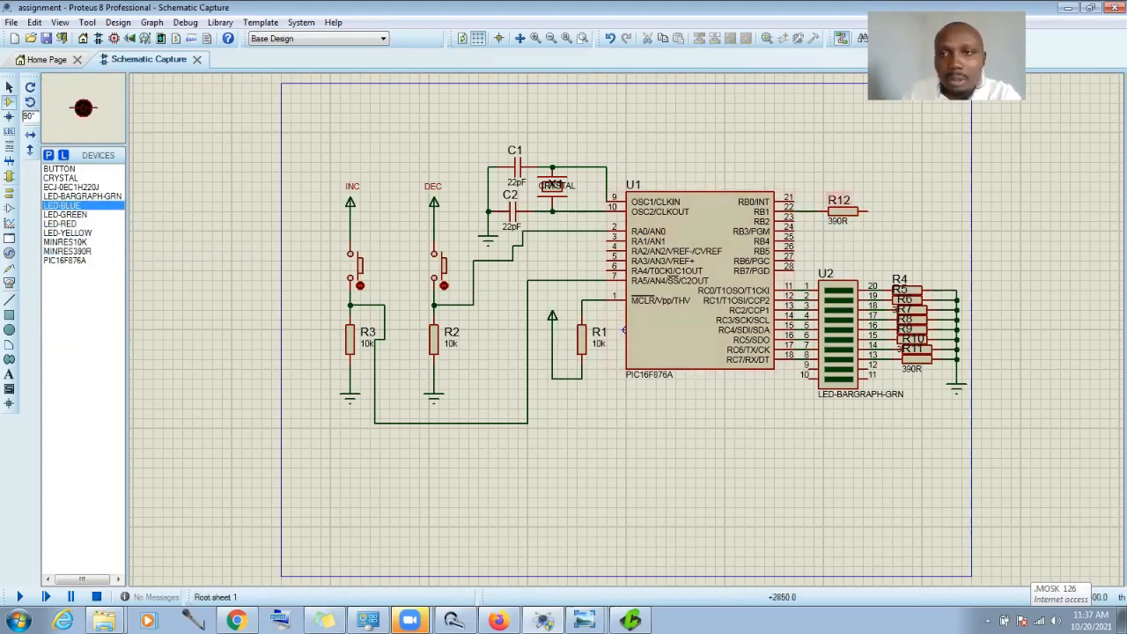
{"action": "left_click", "coordinate": [887, 204]}
{"action": "left_click", "coordinate": [902, 209]}
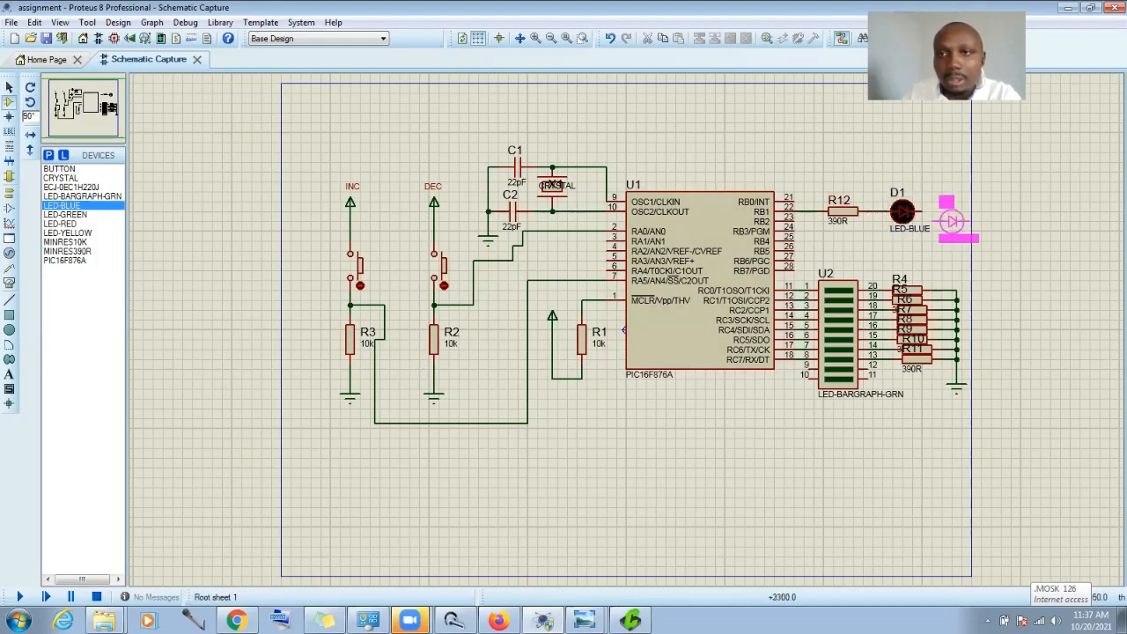
{"action": "left_click", "coordinate": [925, 211]}
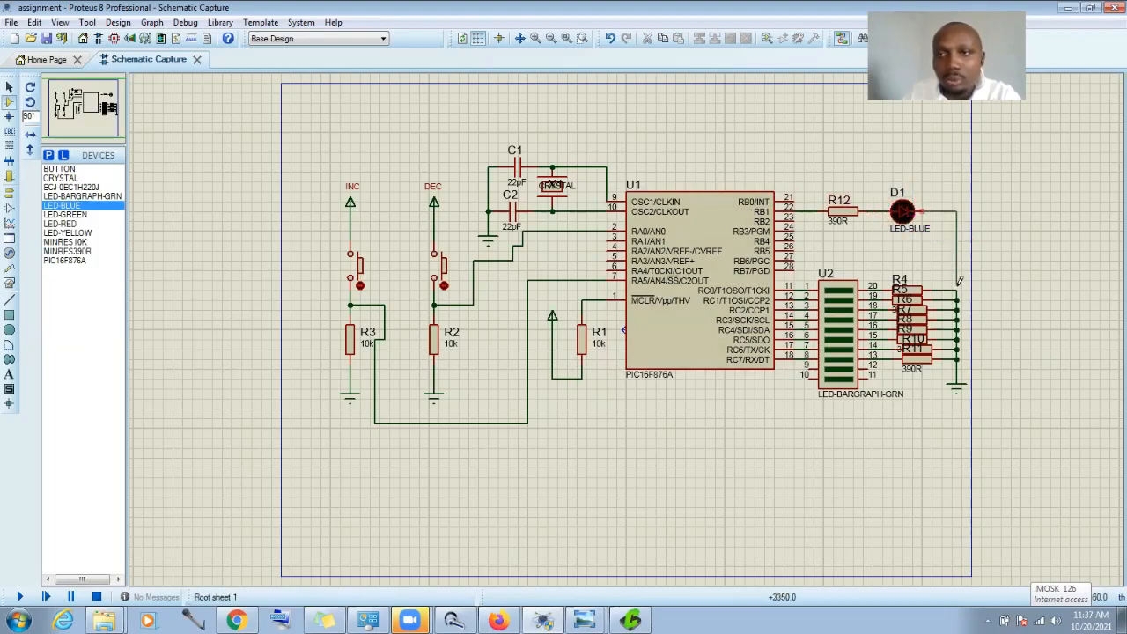
{"action": "left_click", "coordinate": [956, 291]}
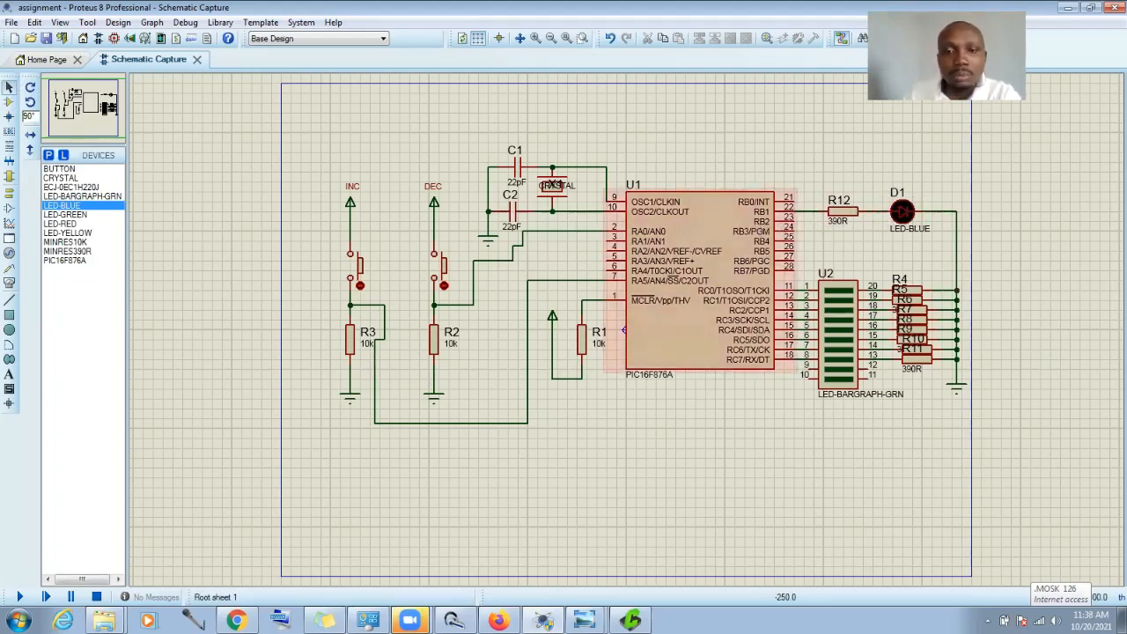
Step: Switch to CCS C Compiler and duplicate the FIXED_IO line of assignment.h on a new line below, as B_outputs
{"action": "left_click", "coordinate": [630, 620]}
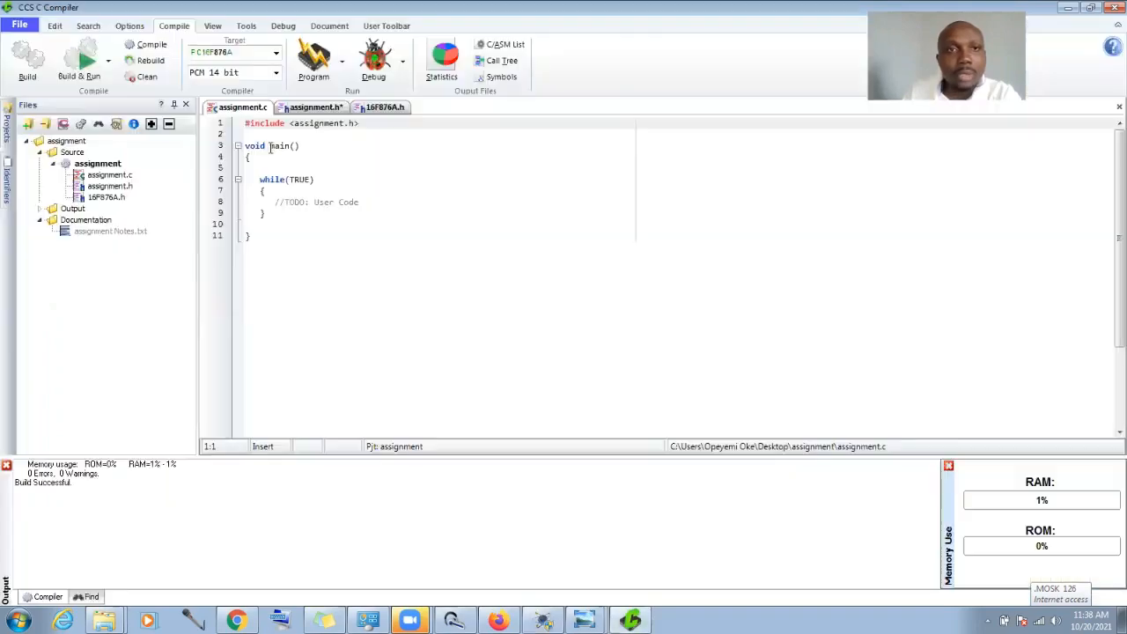
{"action": "left_click", "coordinate": [317, 107]}
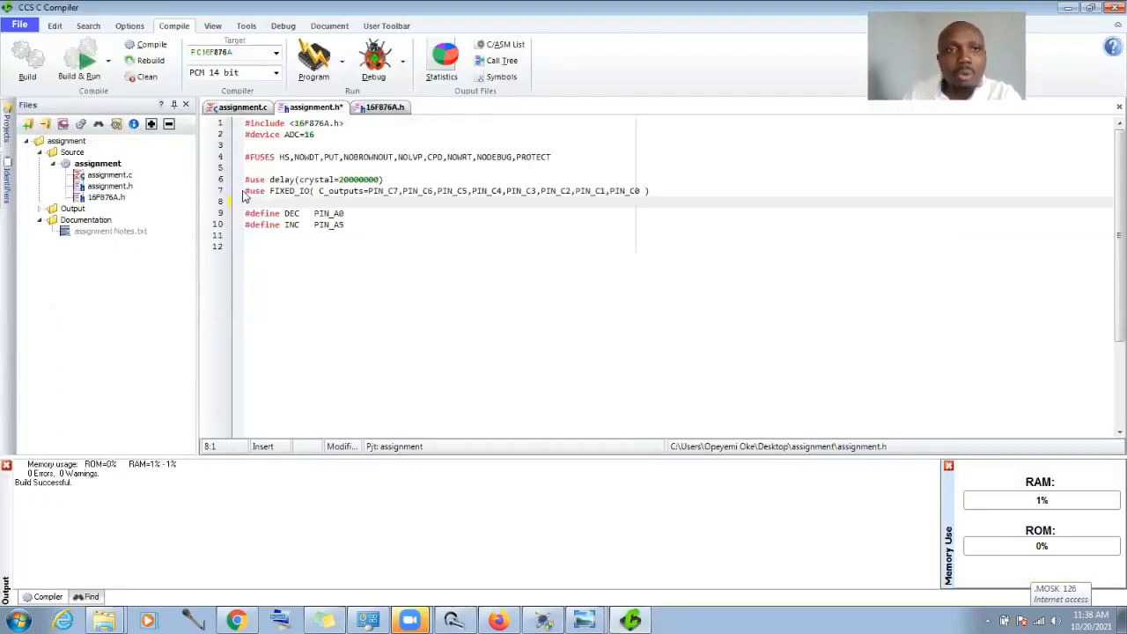
{"action": "left_click_drag", "start_coordinate": [245, 191], "coordinate": [659, 193]}
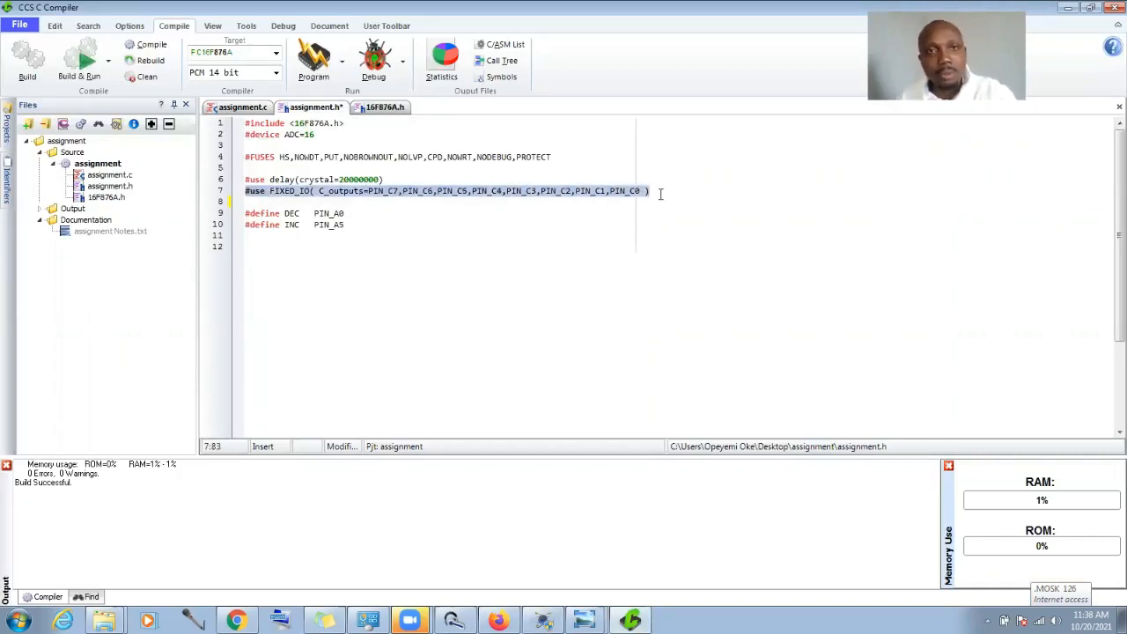
{"action": "left_click", "coordinate": [660, 193]}
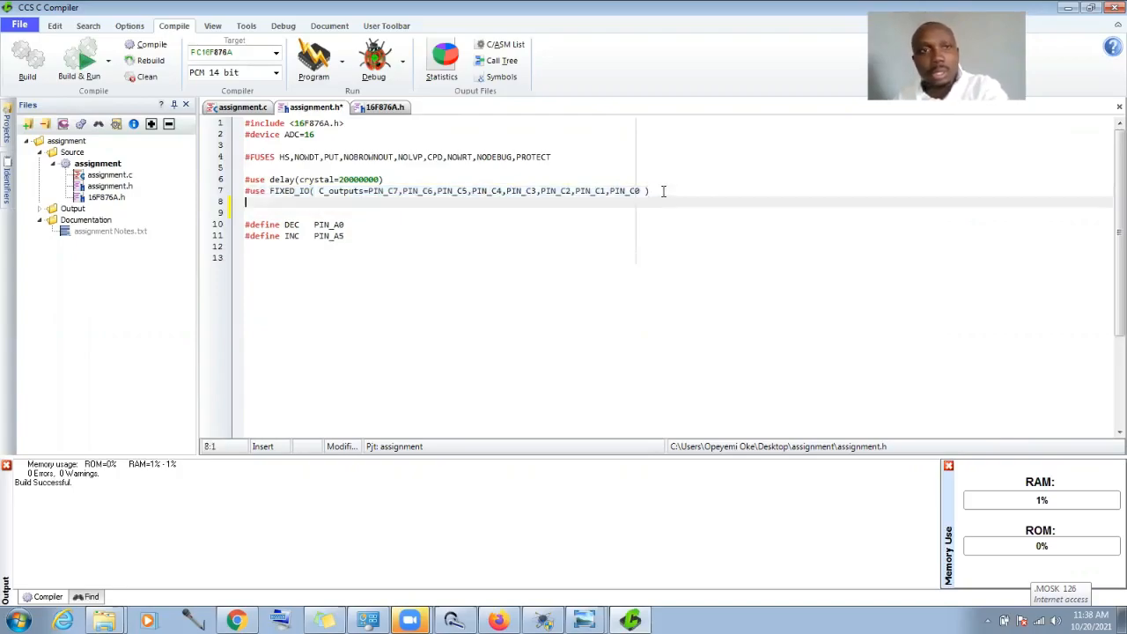
{"action": "key", "text": "Return"}
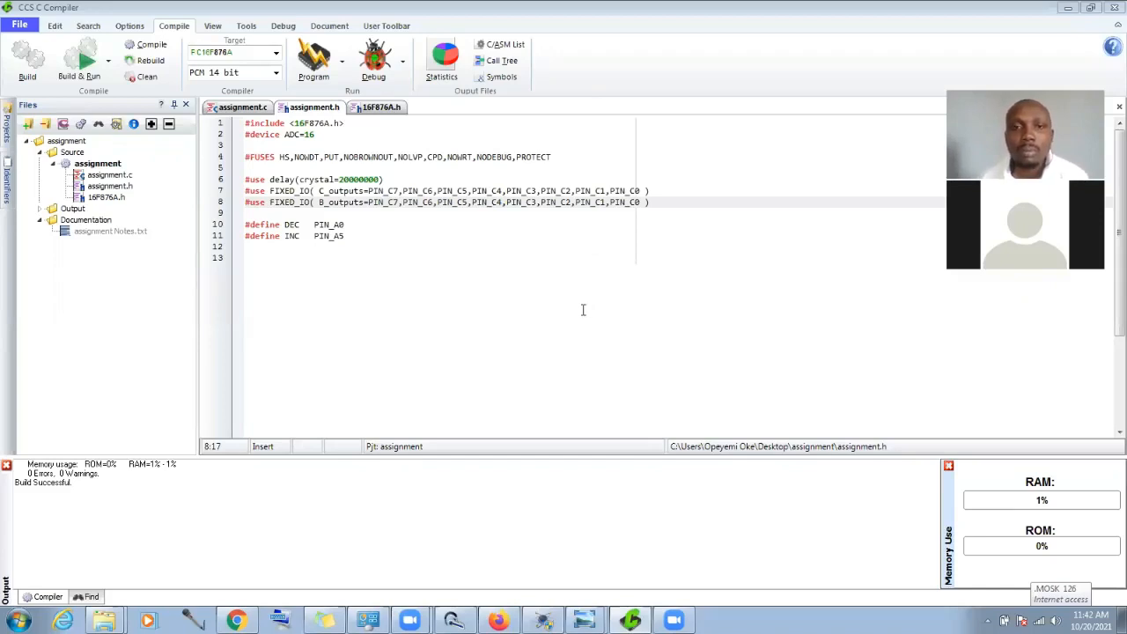
Step: Reduce the pin list of the B_outputs FIXED_IO line to only PIN_B1 and save assignment.h
{"action": "left_click", "coordinate": [381, 238]}
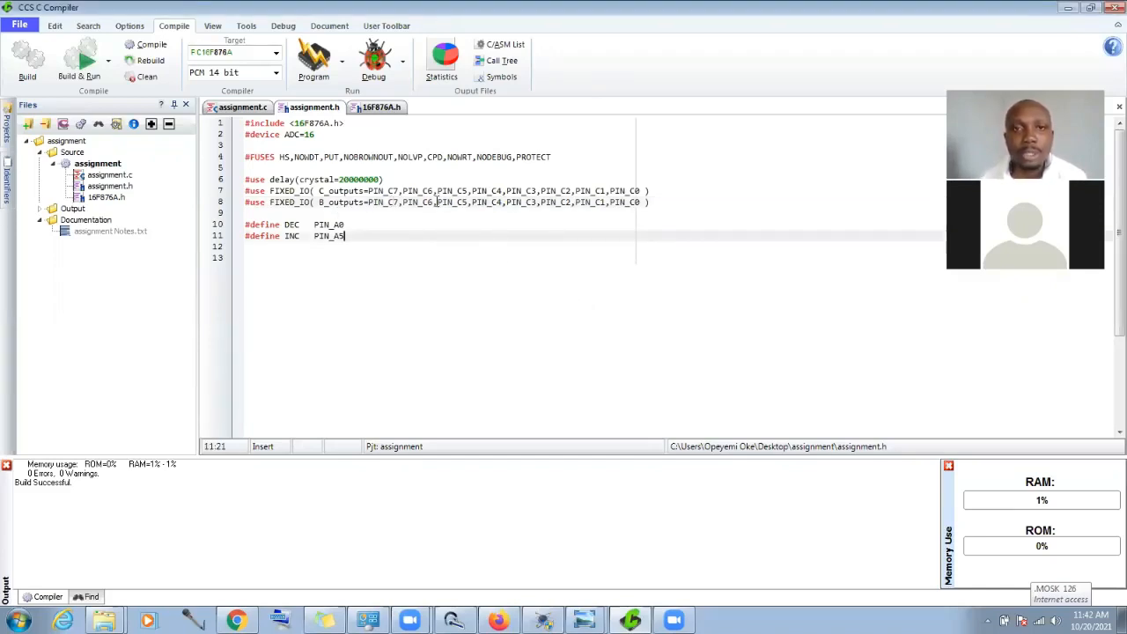
{"action": "left_click", "coordinate": [392, 203]}
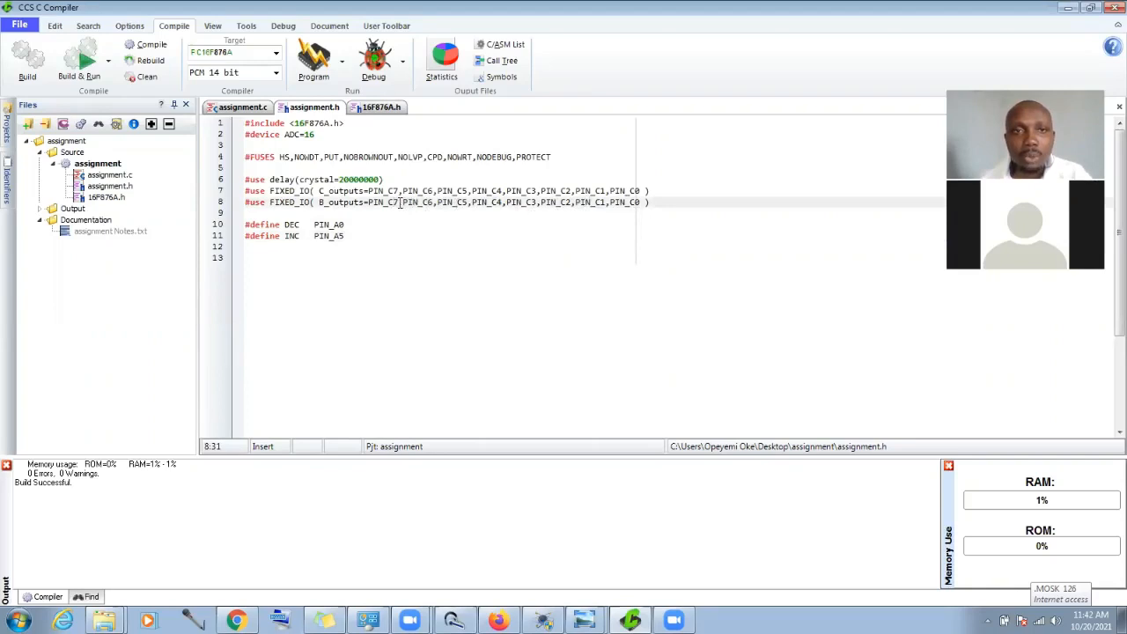
{"action": "left_click_drag", "start_coordinate": [401, 202], "coordinate": [645, 204]}
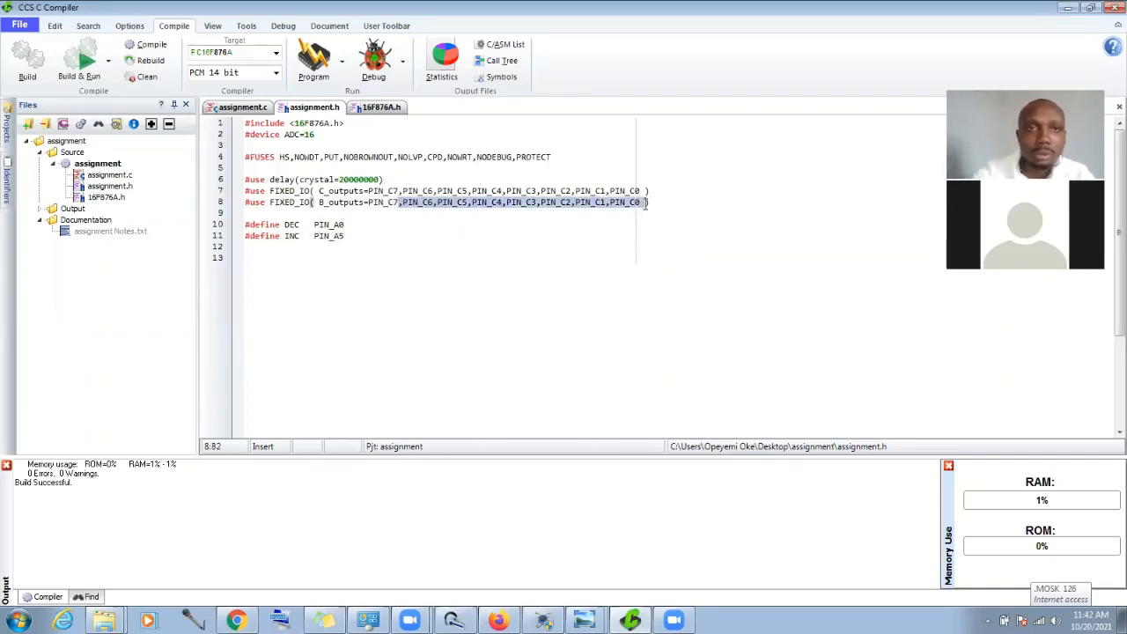
{"action": "key", "text": "BackSpace"}
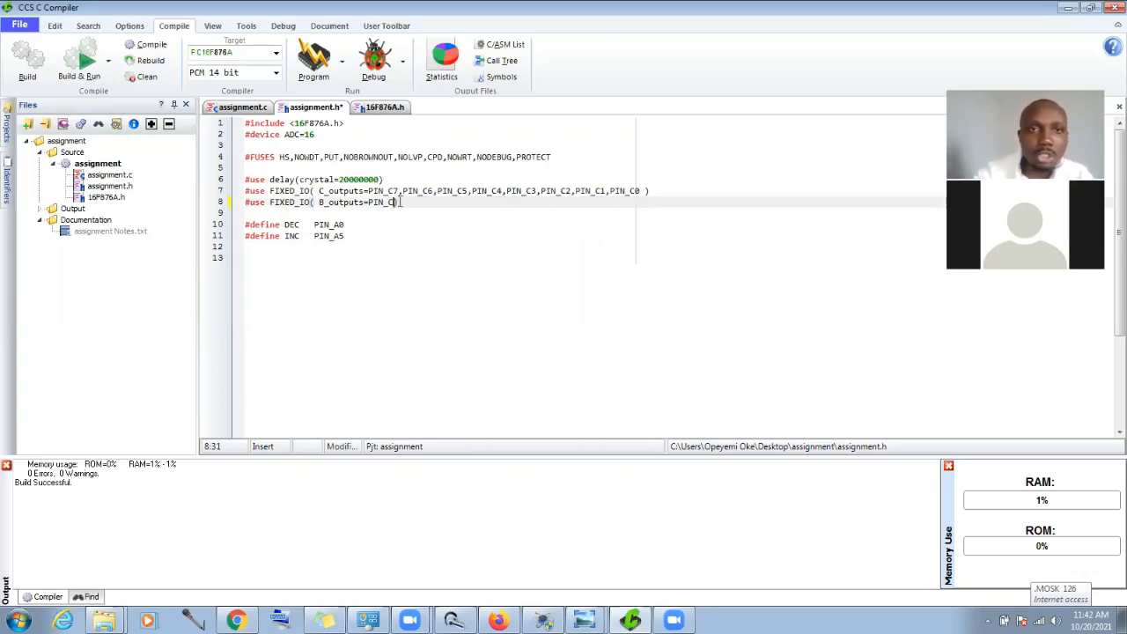
{"action": "key", "text": "BackSpace"}
{"action": "key", "text": "BackSpace"}
{"action": "type", "text": "B"}
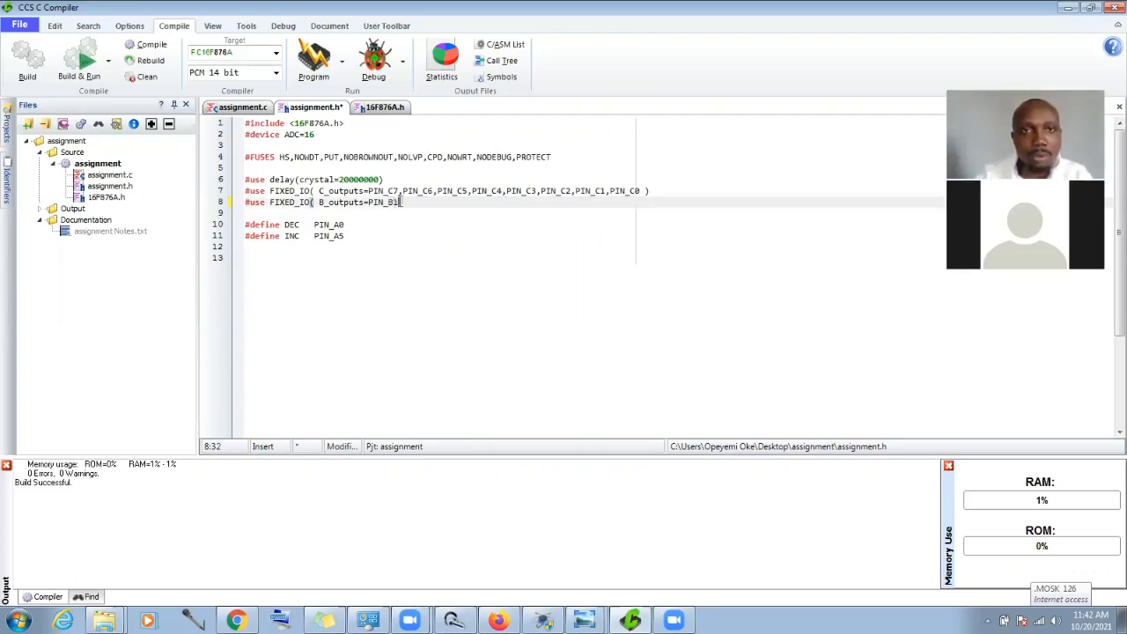
{"action": "type", "text": "1"}
{"action": "left_click", "coordinate": [382, 228]}
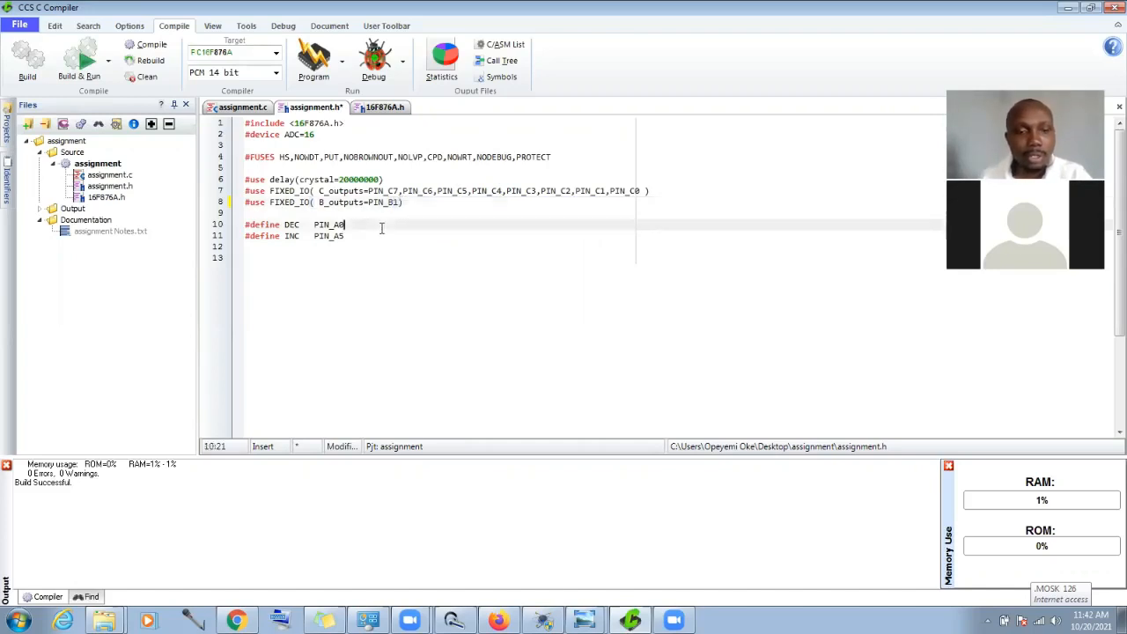
{"action": "key", "text": "ctrl+s"}
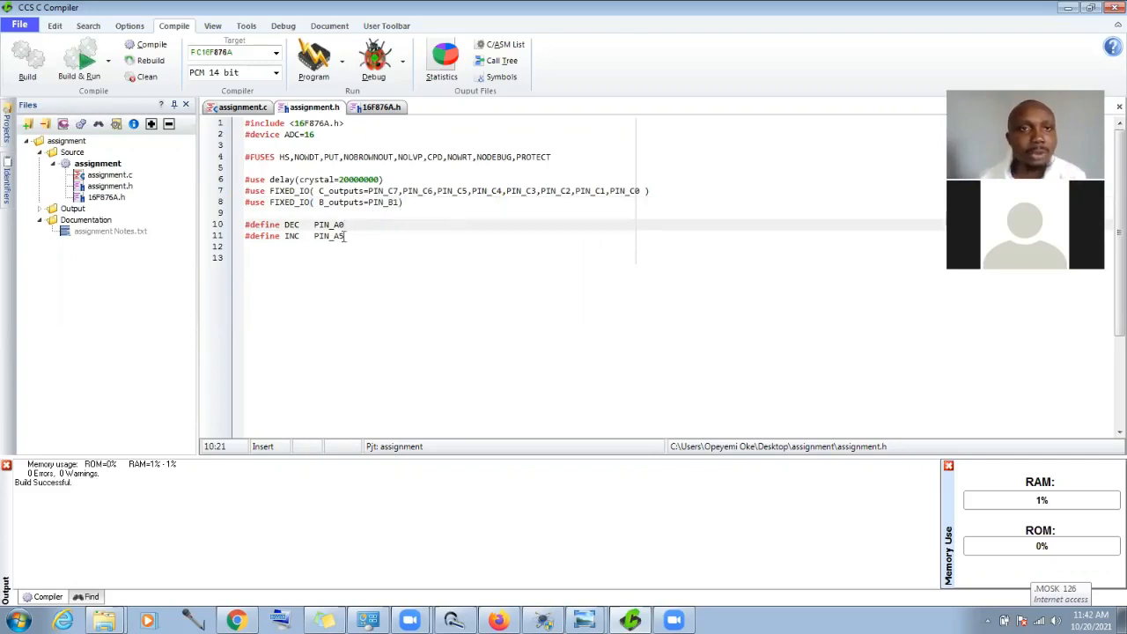
Step: Duplicate the INC define on a new line below it and change the copy's pin to PIN_B1
{"action": "left_click_drag", "start_coordinate": [346, 238], "coordinate": [246, 243]}
{"action": "key", "text": "ctrl+c"}
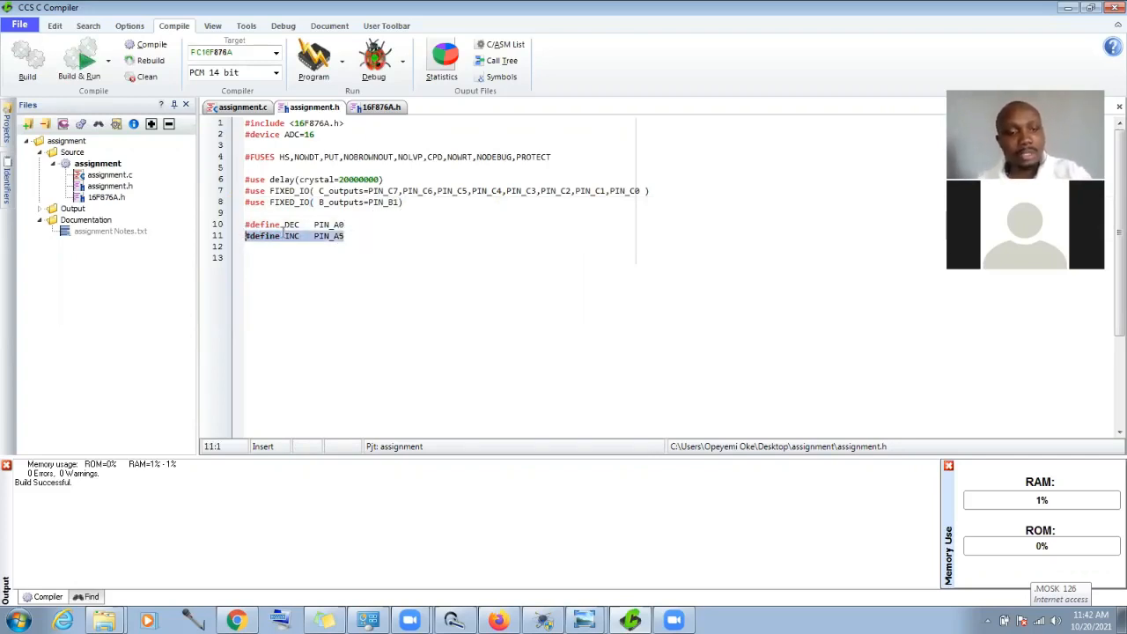
{"action": "left_click", "coordinate": [361, 236]}
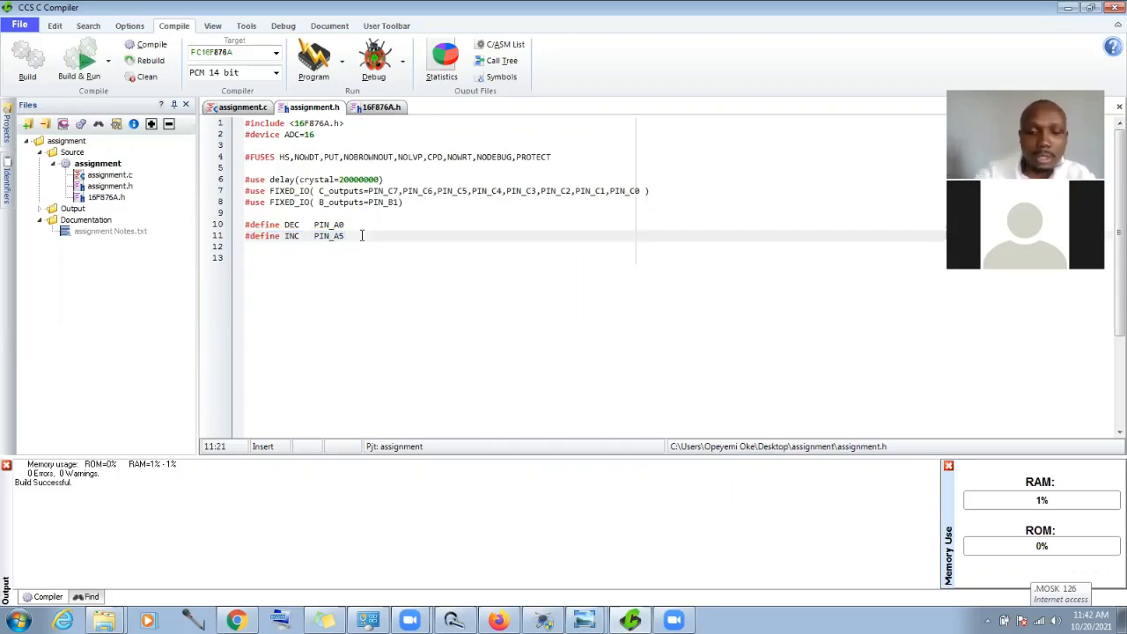
{"action": "key", "text": "Return"}
{"action": "key", "text": "ctrl+v"}
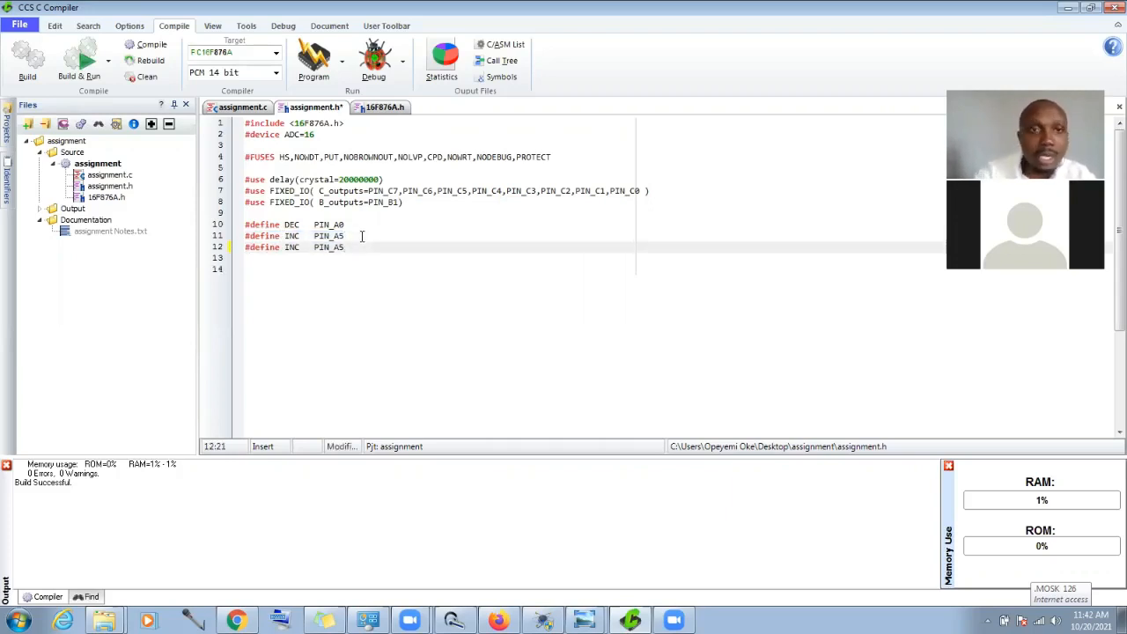
{"action": "key", "text": "BackSpace"}
{"action": "key", "text": "BackSpace"}
{"action": "type", "text": "B1"}
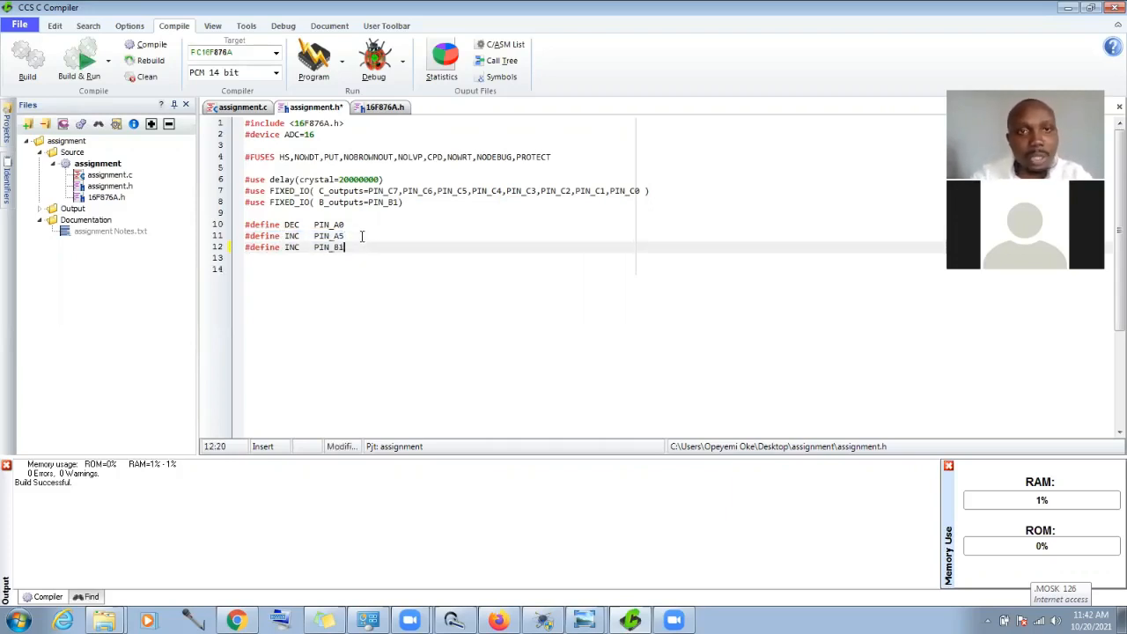
Step: Rename the PIN_B1 definition to PWR_LED
{"action": "left_click", "coordinate": [288, 247]}
{"action": "left_click_drag", "start_coordinate": [289, 249], "coordinate": [282, 249]}
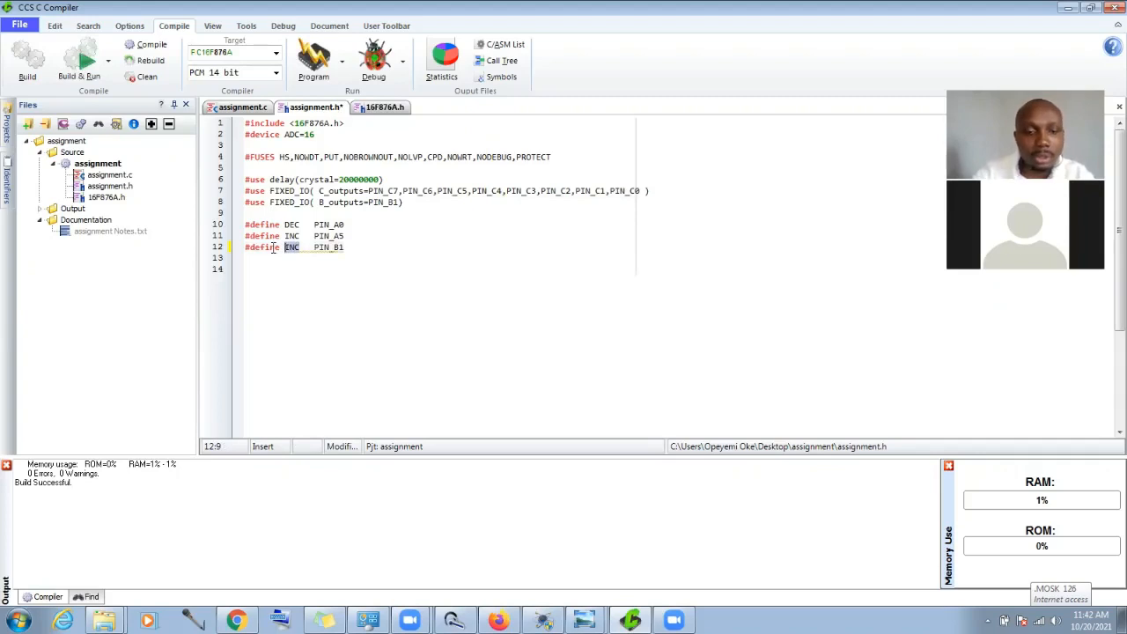
{"action": "type", "text": "PWR"}
{"action": "type", "text": "_LED"}
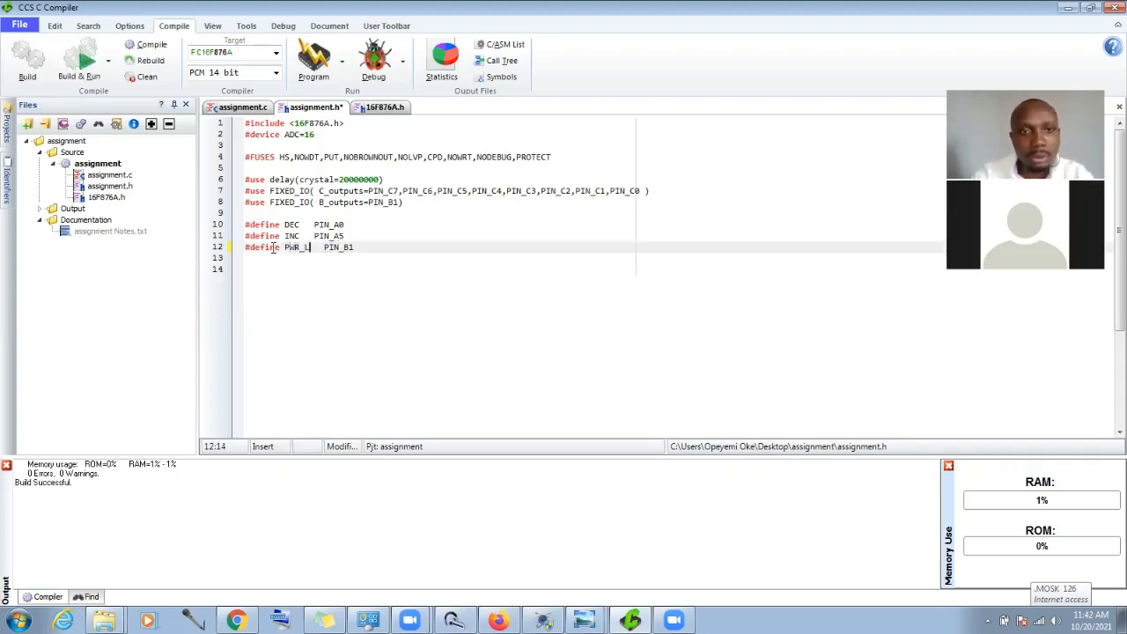
Step: Save assignment.h and compile the assignment project
{"action": "left_click", "coordinate": [400, 296]}
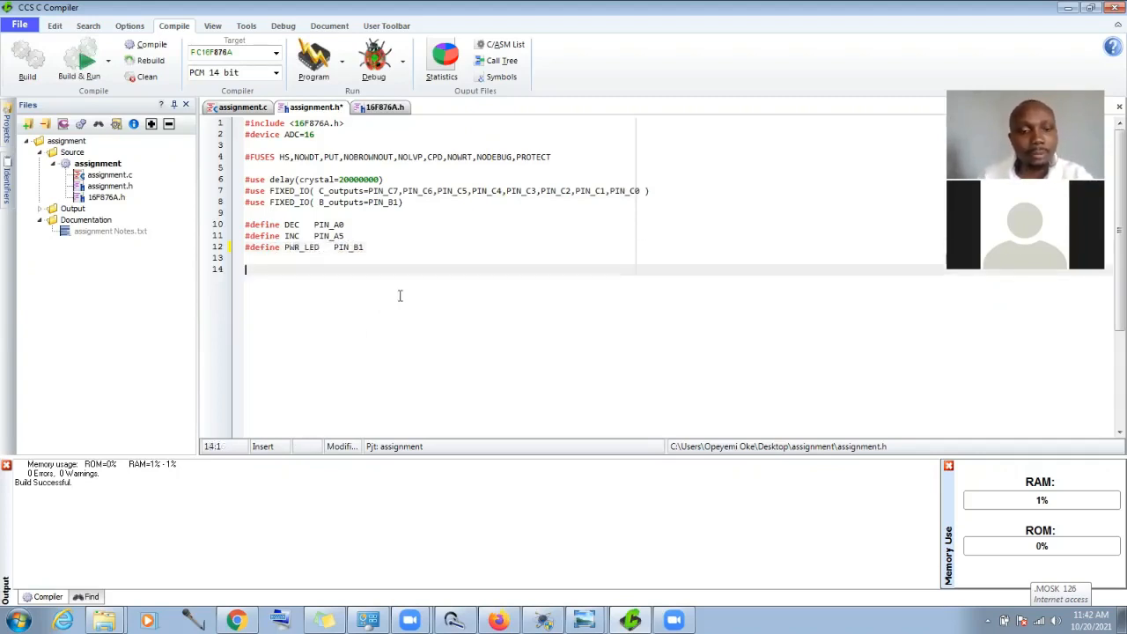
{"action": "key", "text": "ctrl+s"}
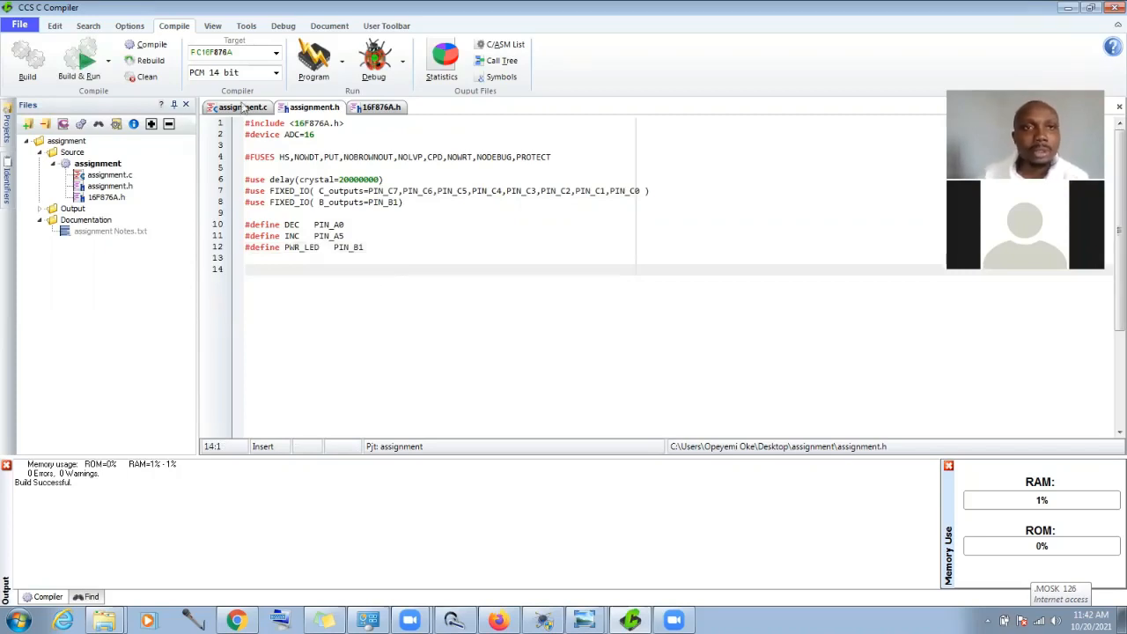
{"action": "left_click", "coordinate": [152, 62]}
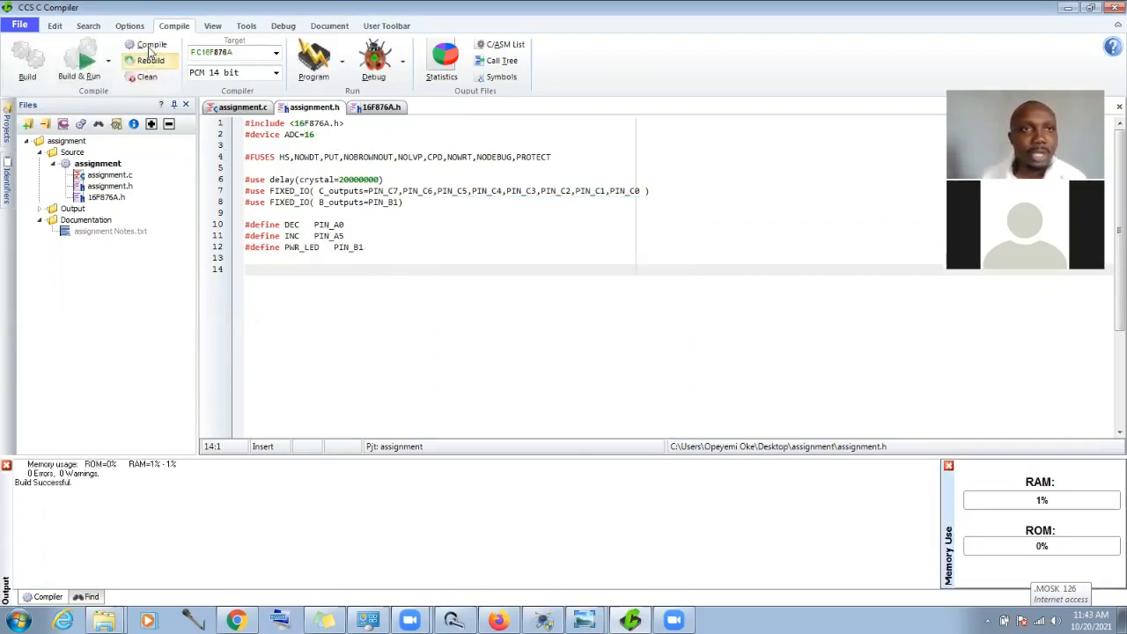
{"action": "left_click", "coordinate": [150, 46]}
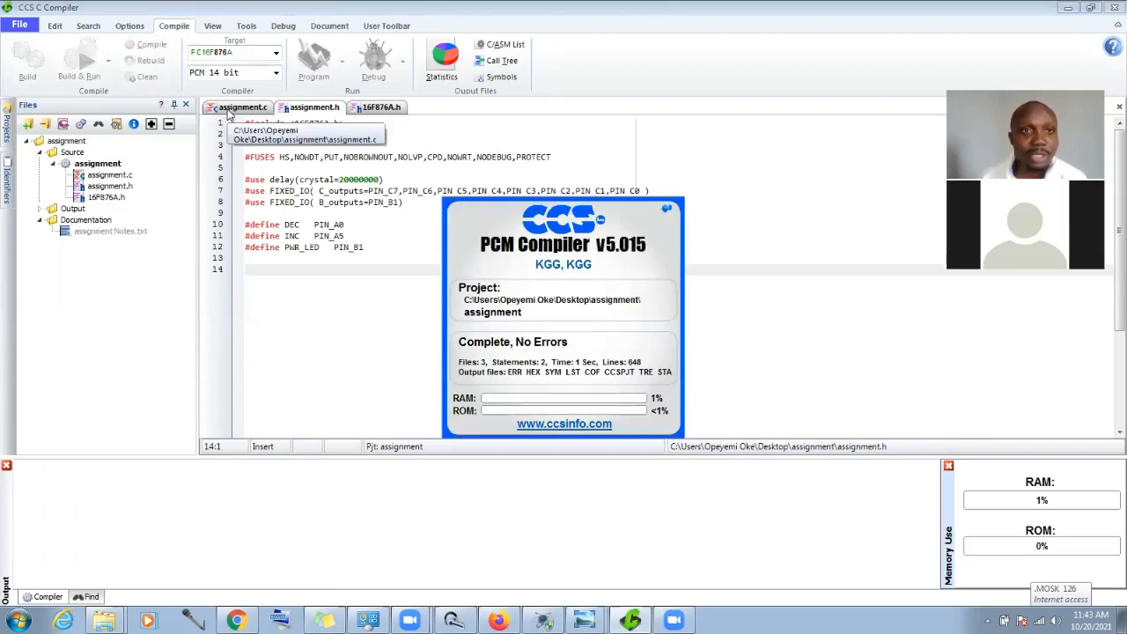
Step: Add output_high(pwr_led); as the first statement of main() in assignment.c and save the file
{"action": "left_click", "coordinate": [229, 110]}
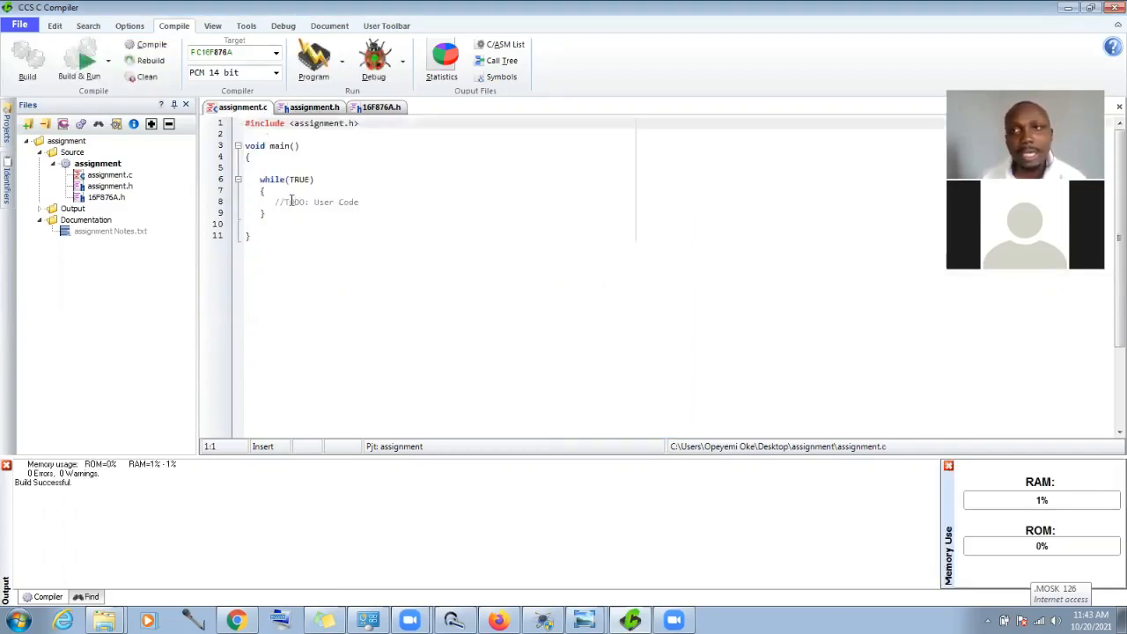
{"action": "left_click", "coordinate": [281, 158]}
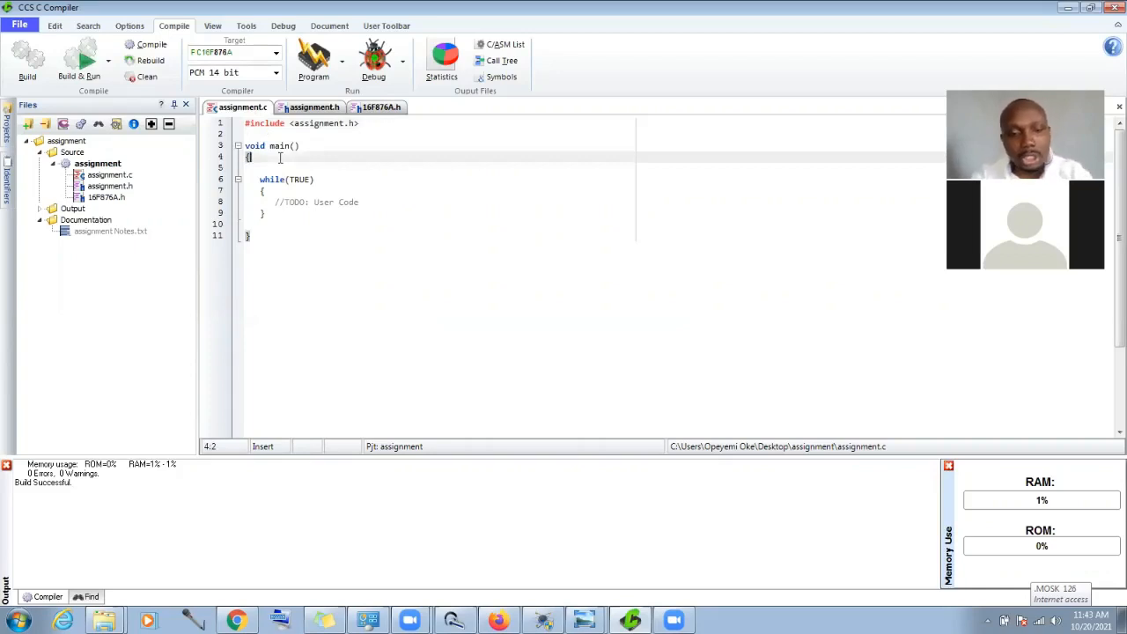
{"action": "key", "text": "Return"}
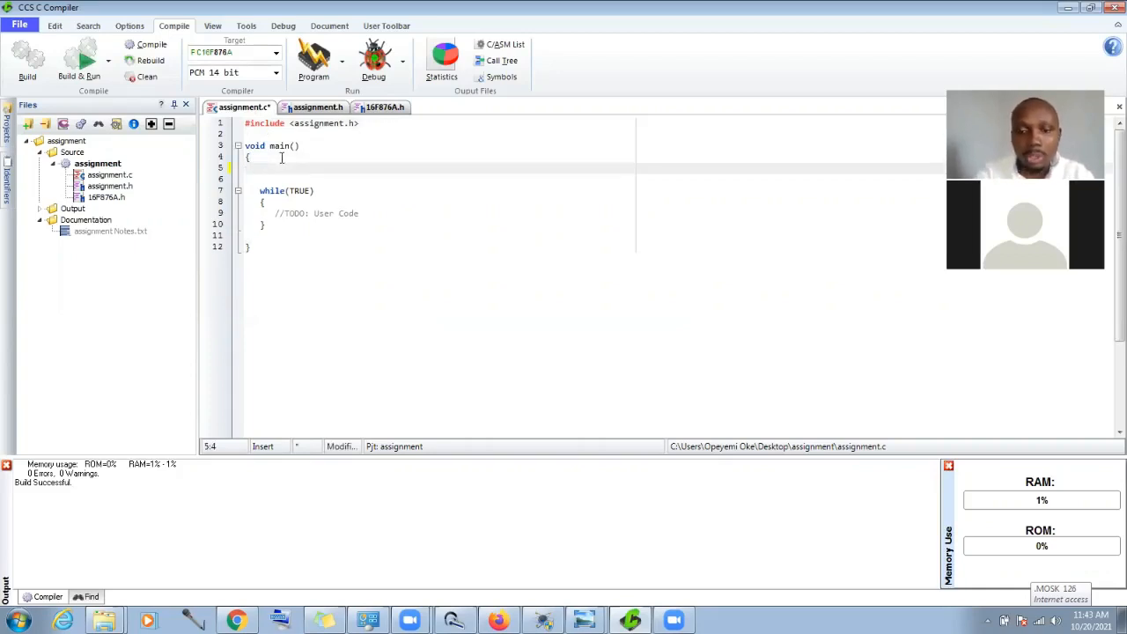
{"action": "type", "text": "outpu"}
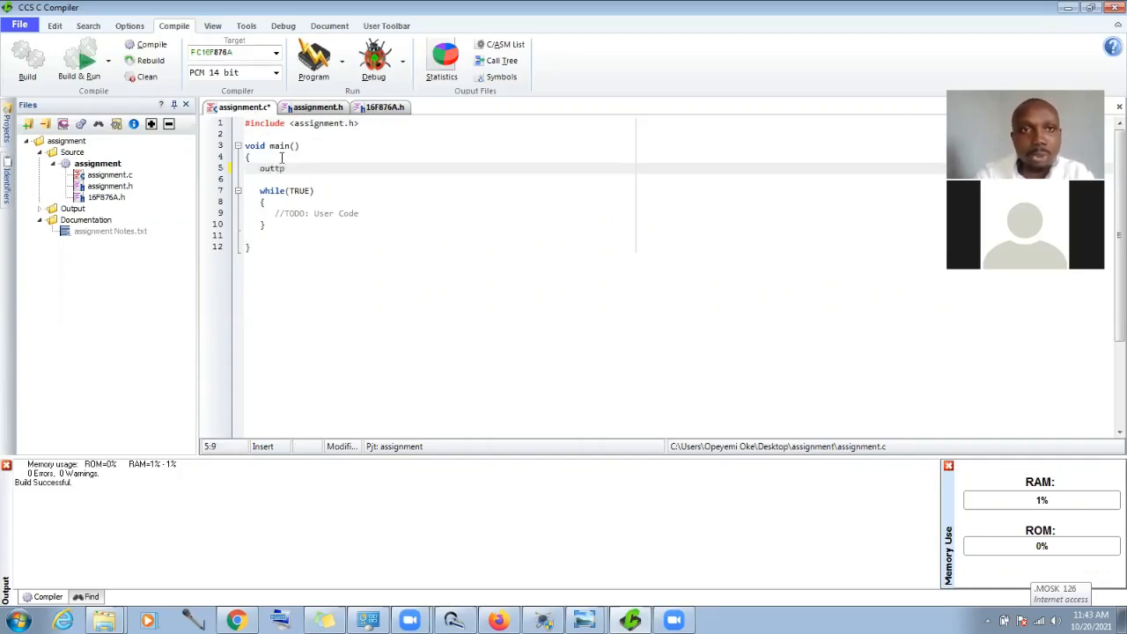
{"action": "key", "text": "BackSpace"}
{"action": "key", "text": "BackSpace"}
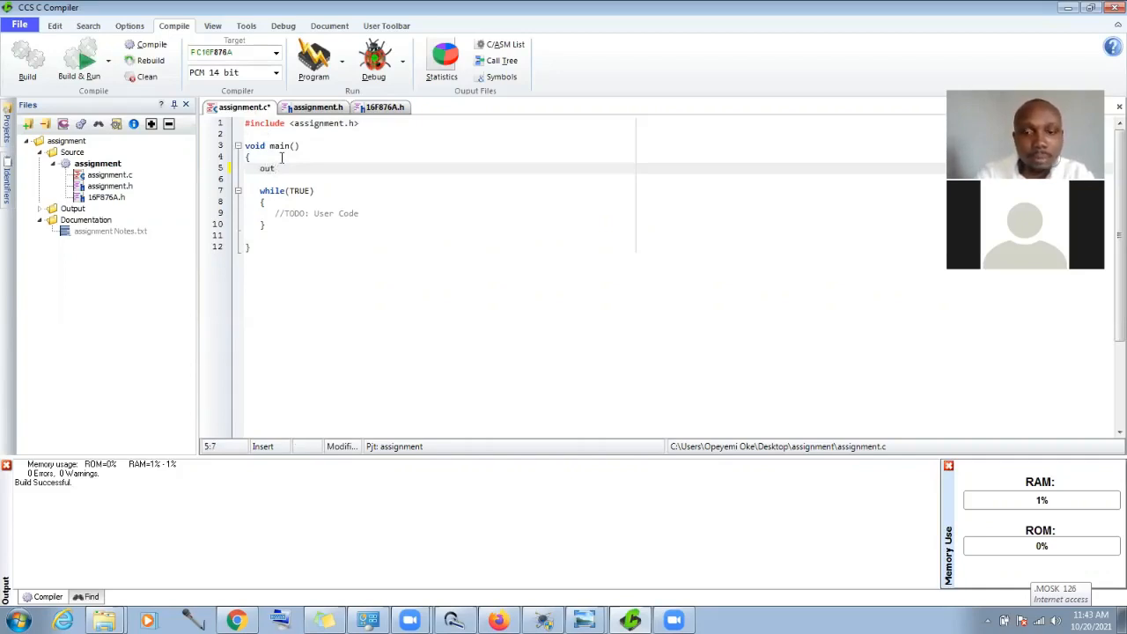
{"action": "type", "text": "put"}
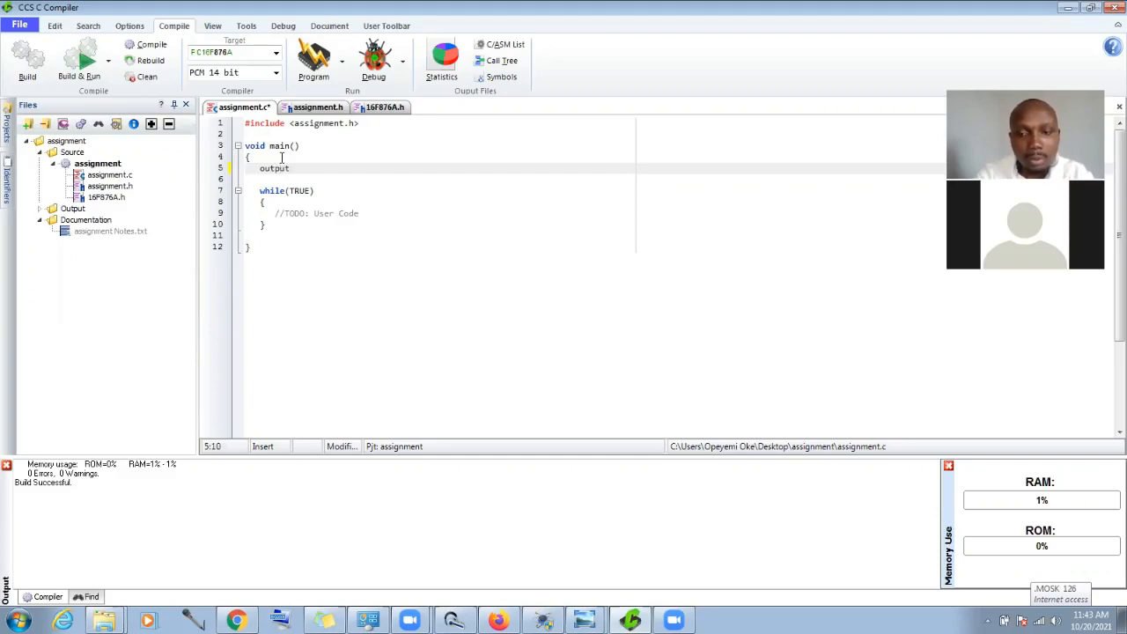
{"action": "type", "text": "_high(pwr"}
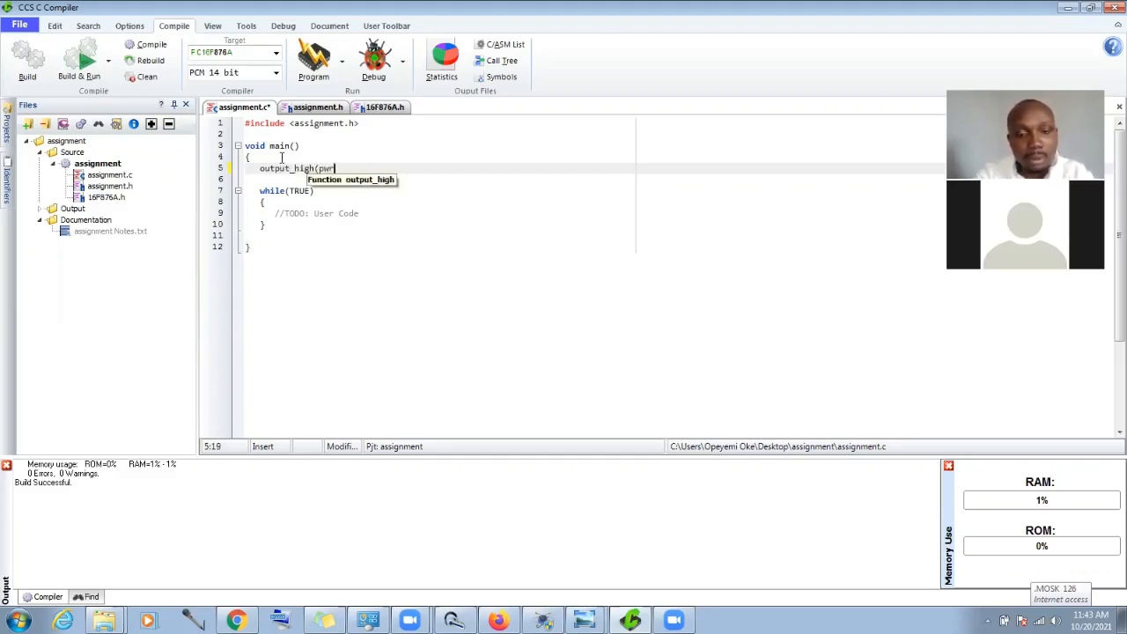
{"action": "type", "text": "_led);"}
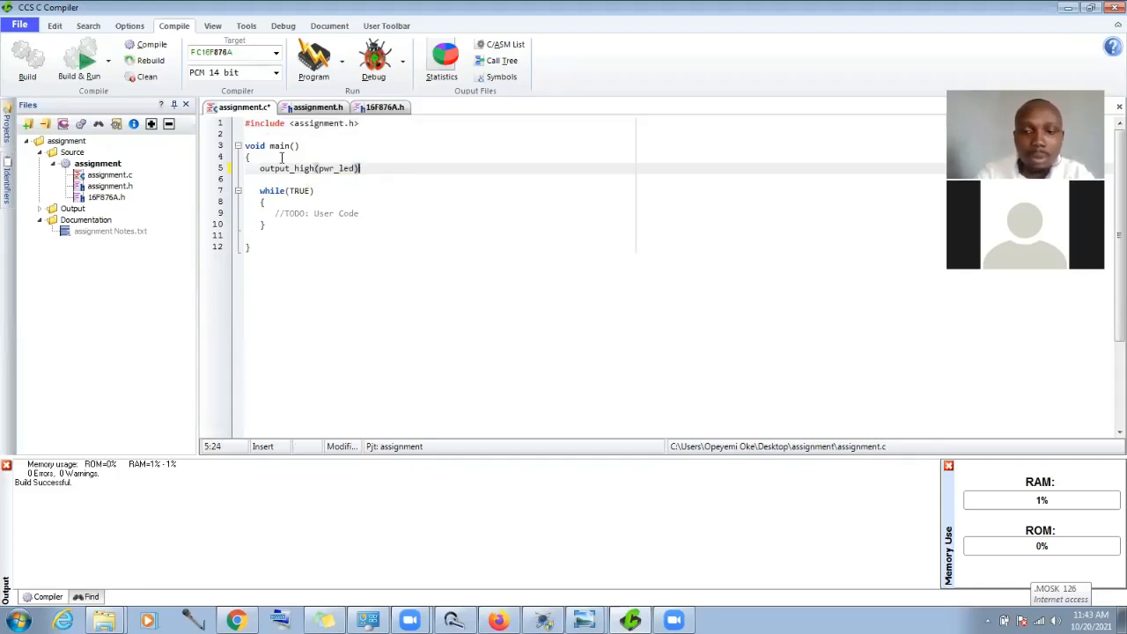
{"action": "key", "text": "ctrl+s"}
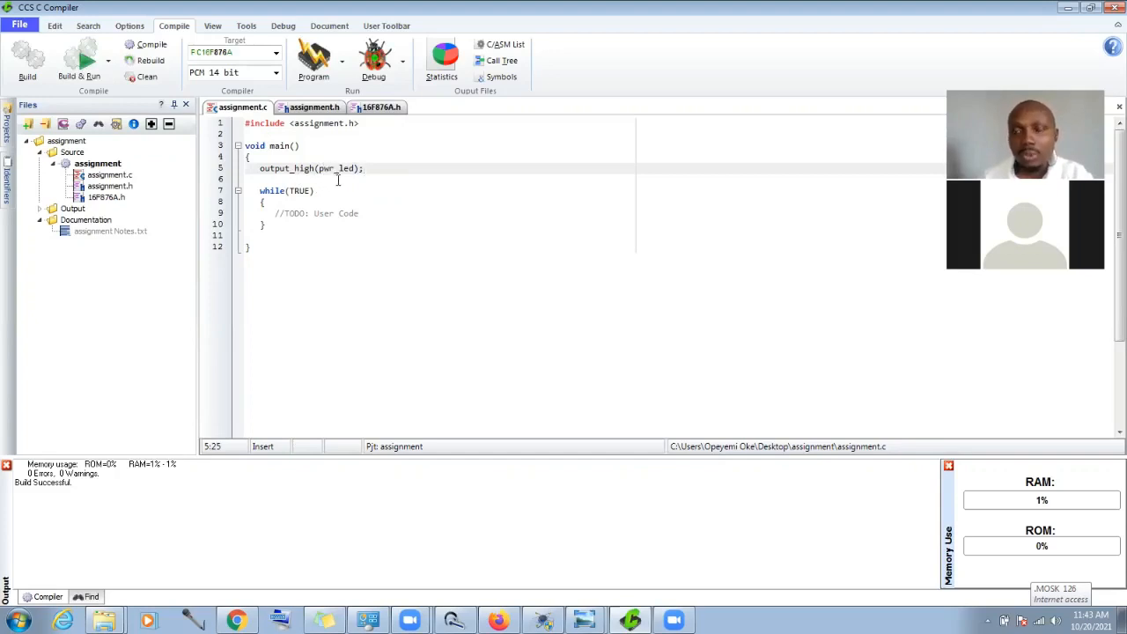
Step: Check the PWR_LED definition in assignment.h, return to assignment.c and compile the project
{"action": "left_click", "coordinate": [335, 107]}
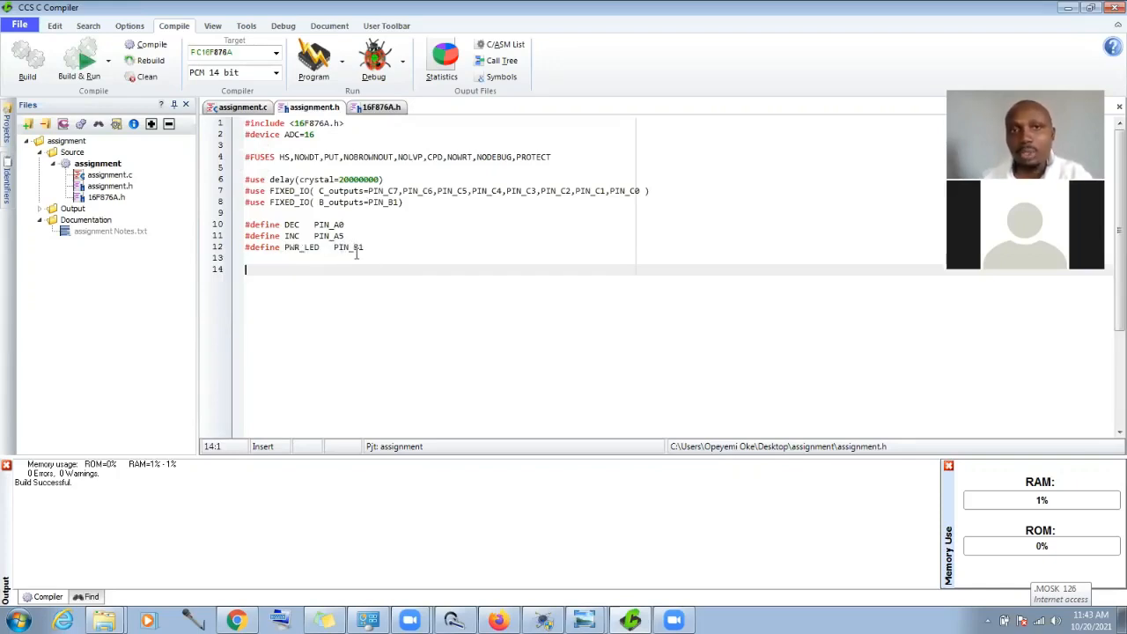
{"action": "left_click", "coordinate": [243, 107]}
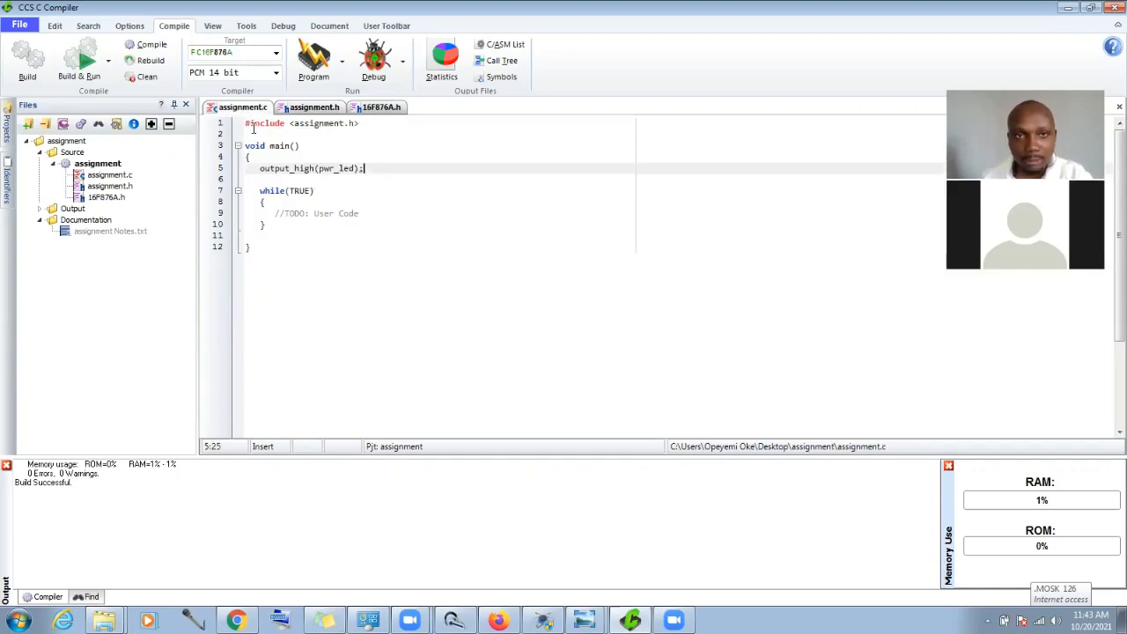
{"action": "left_click", "coordinate": [151, 45]}
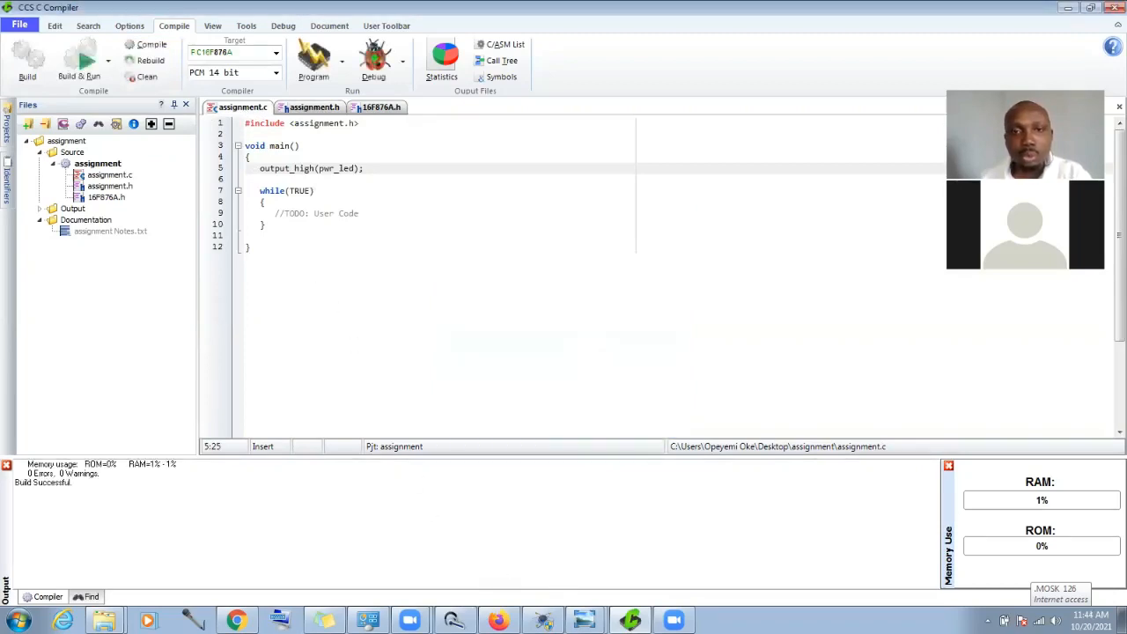
Step: Switch to Proteus and load the assignment C Debug file as the program file of the PIC16F876A microcontroller U1
{"action": "key", "text": "alt+Tab"}
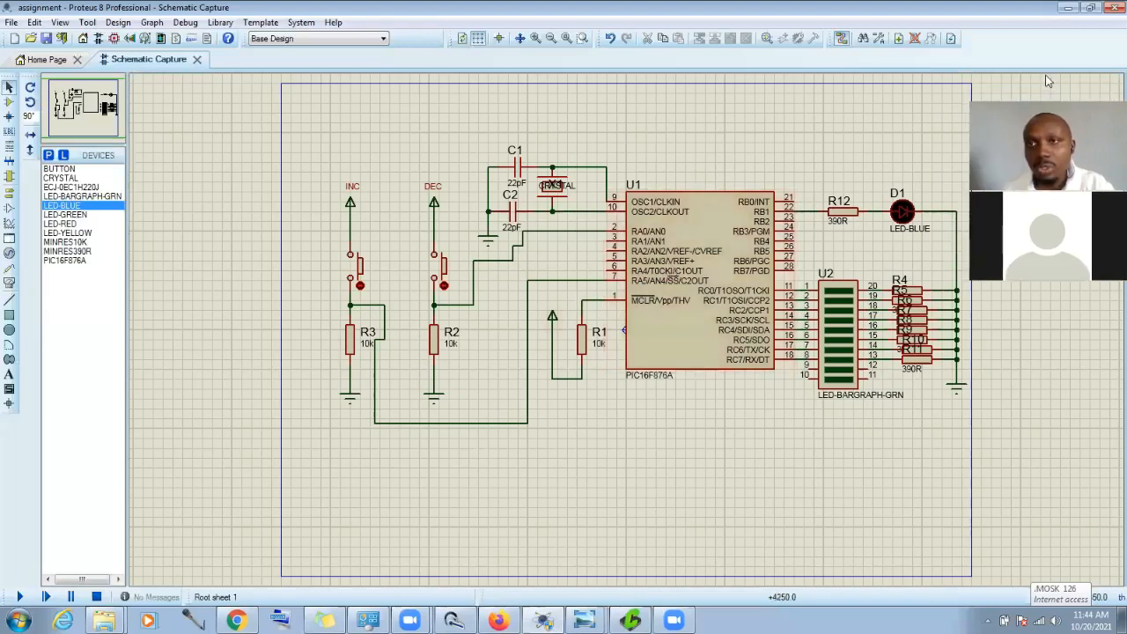
{"action": "double_click", "coordinate": [681, 265]}
{"action": "left_click", "coordinate": [626, 251]}
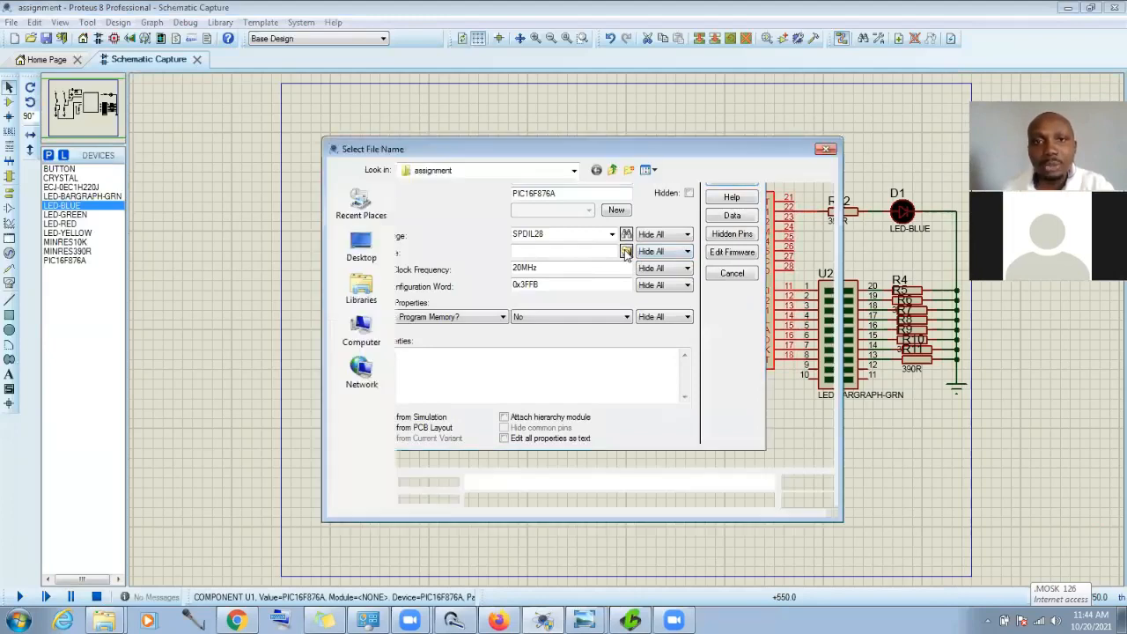
{"action": "double_click", "coordinate": [434, 220]}
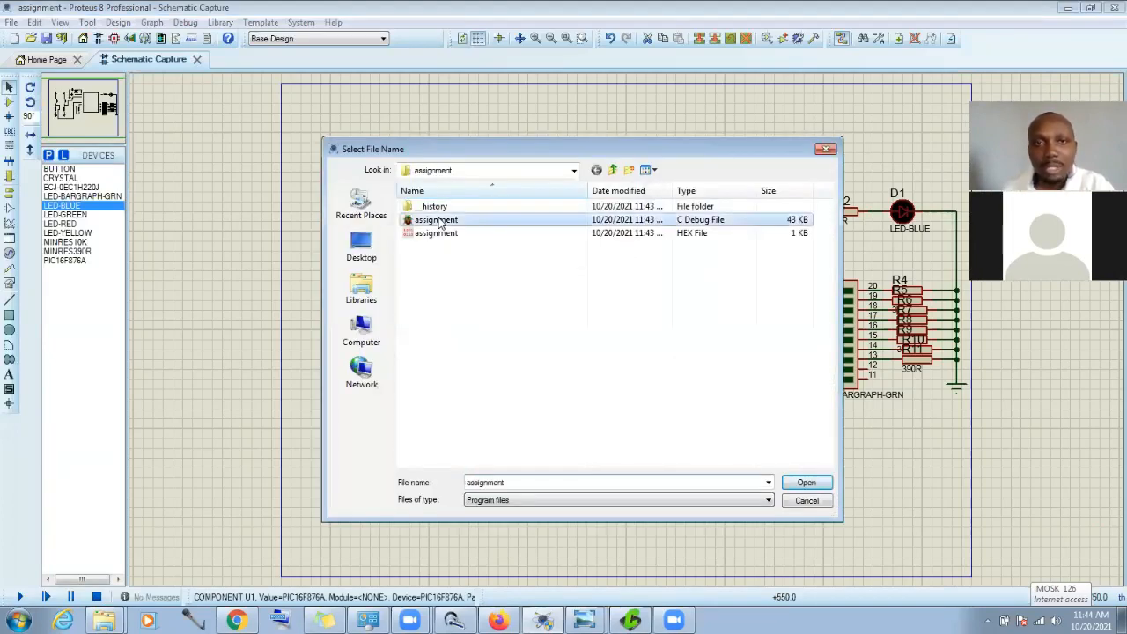
{"action": "left_click", "coordinate": [732, 179]}
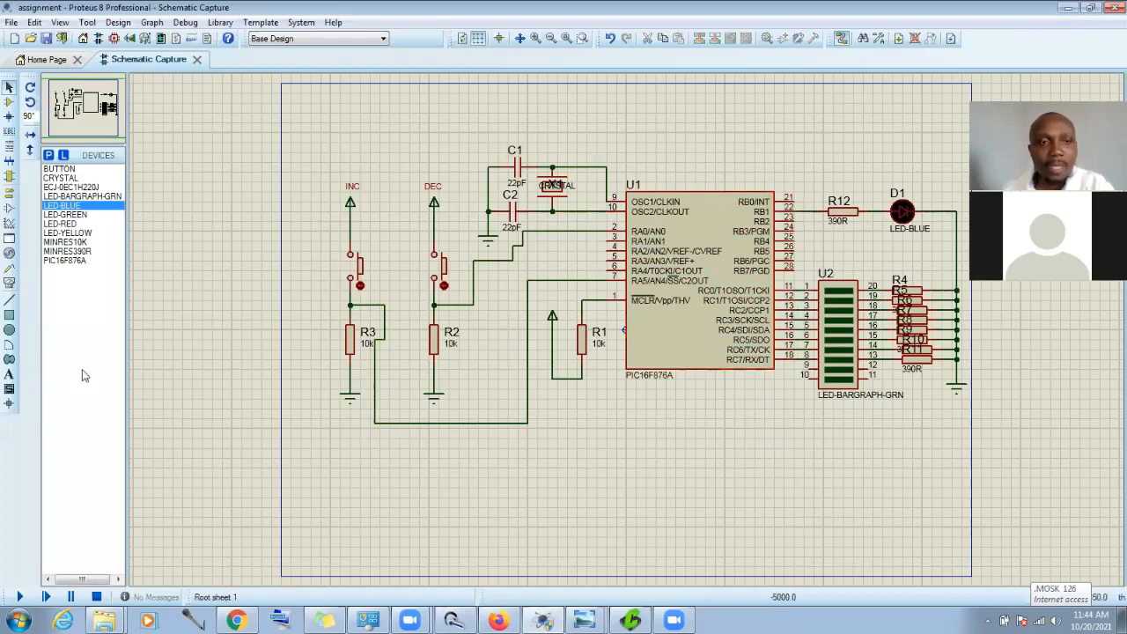
Step: Run the circuit simulation to check the power LED D1 on RB1, and stop it
{"action": "left_click", "coordinate": [21, 596]}
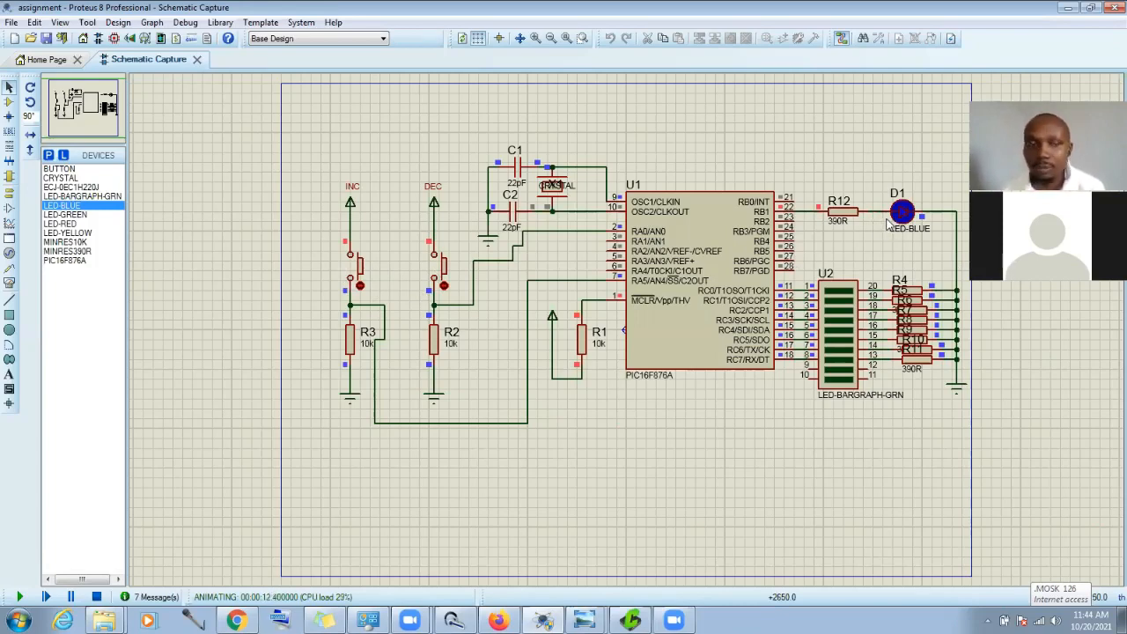
{"action": "left_click", "coordinate": [97, 597]}
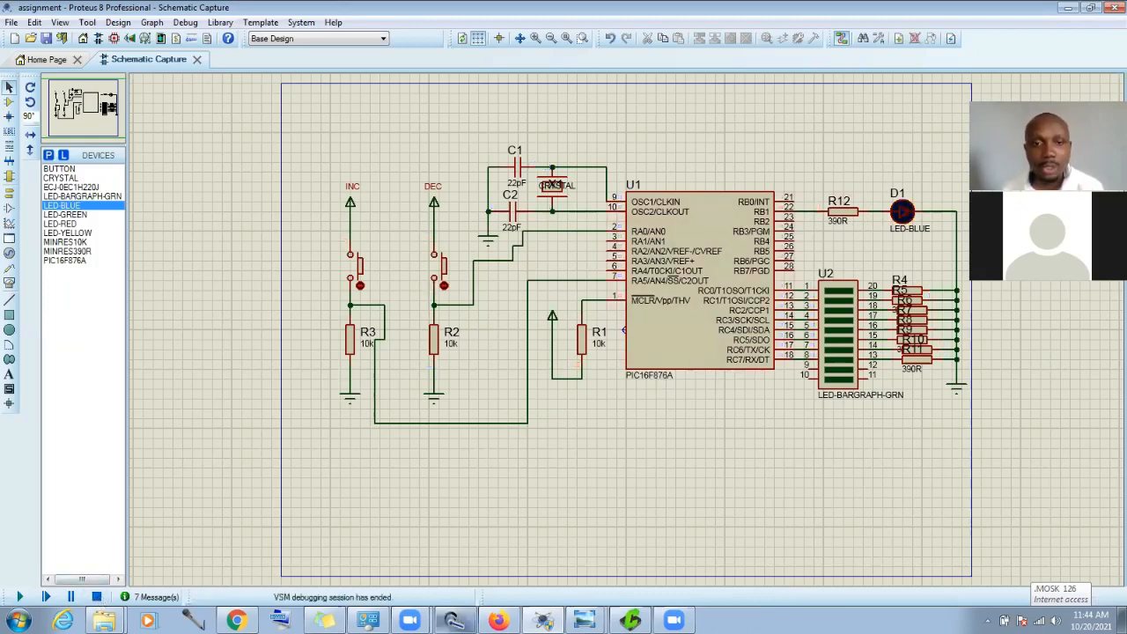
Step: Switch to CCS C Compiler and delete the TODO comment inside the while(TRUE) loop of assignment.c
{"action": "left_click", "coordinate": [630, 620]}
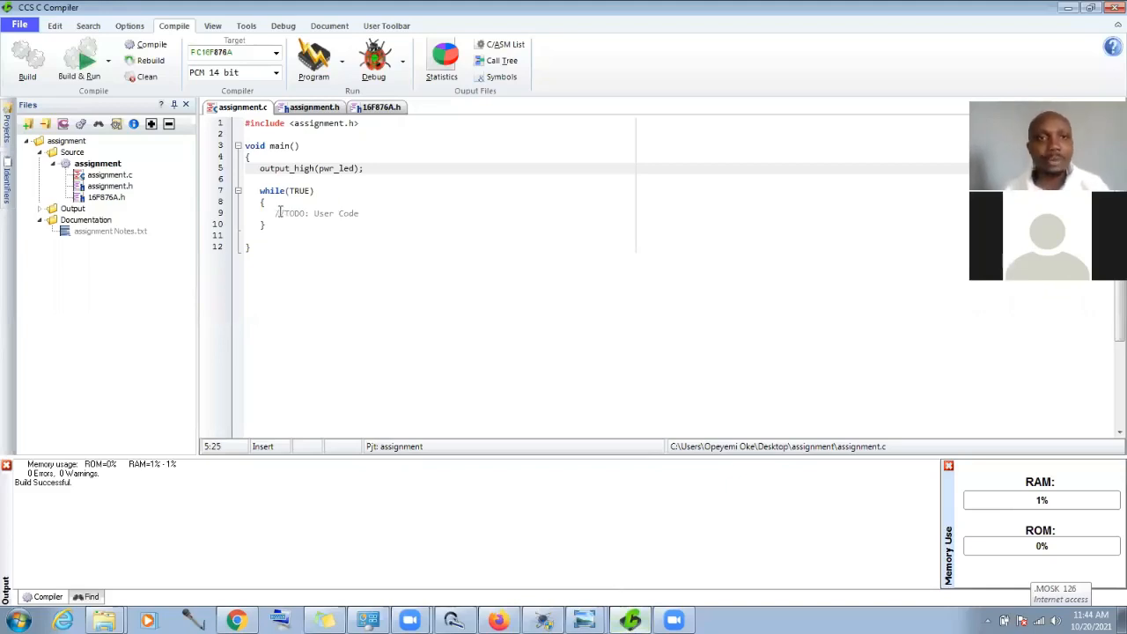
{"action": "left_click_drag", "start_coordinate": [275, 213], "coordinate": [373, 212]}
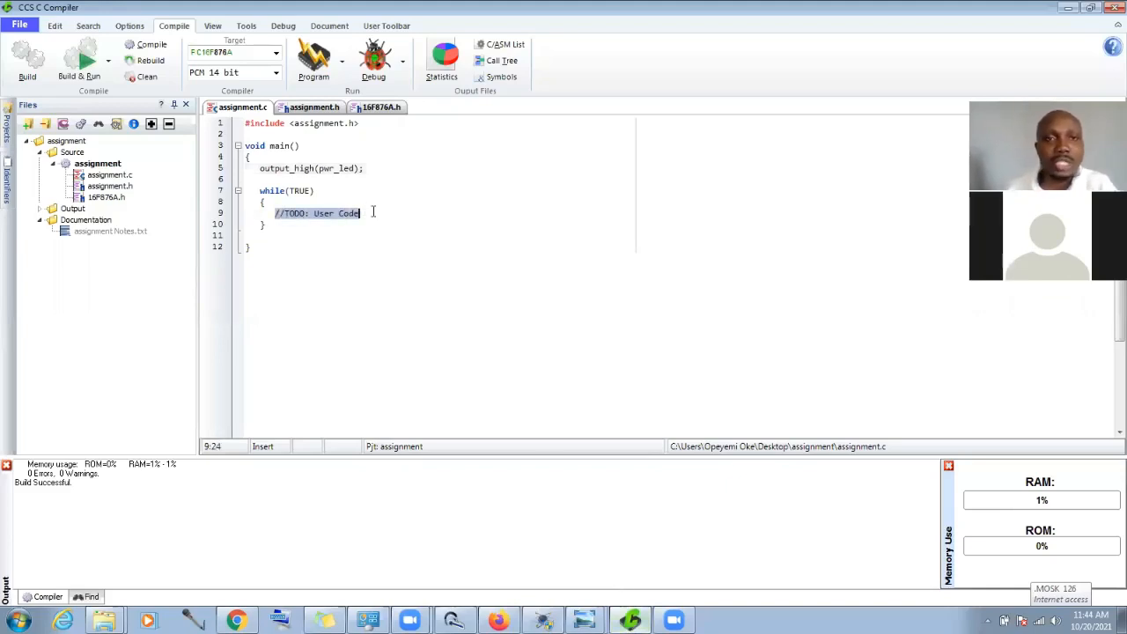
{"action": "key", "text": "BackSpace"}
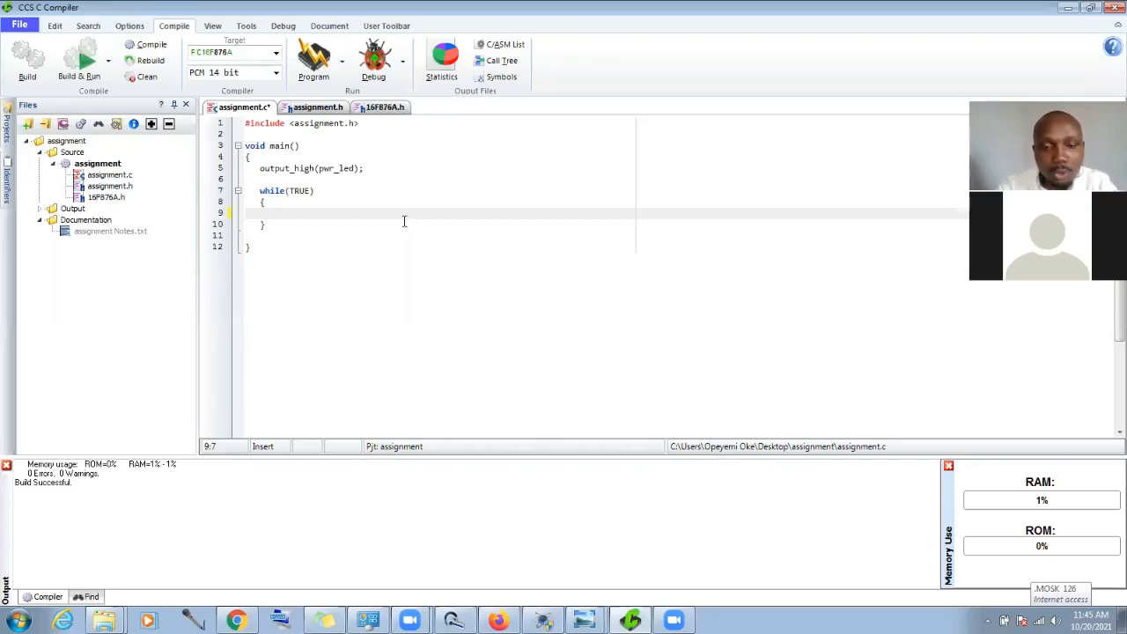
{"action": "type", "text": "if"}
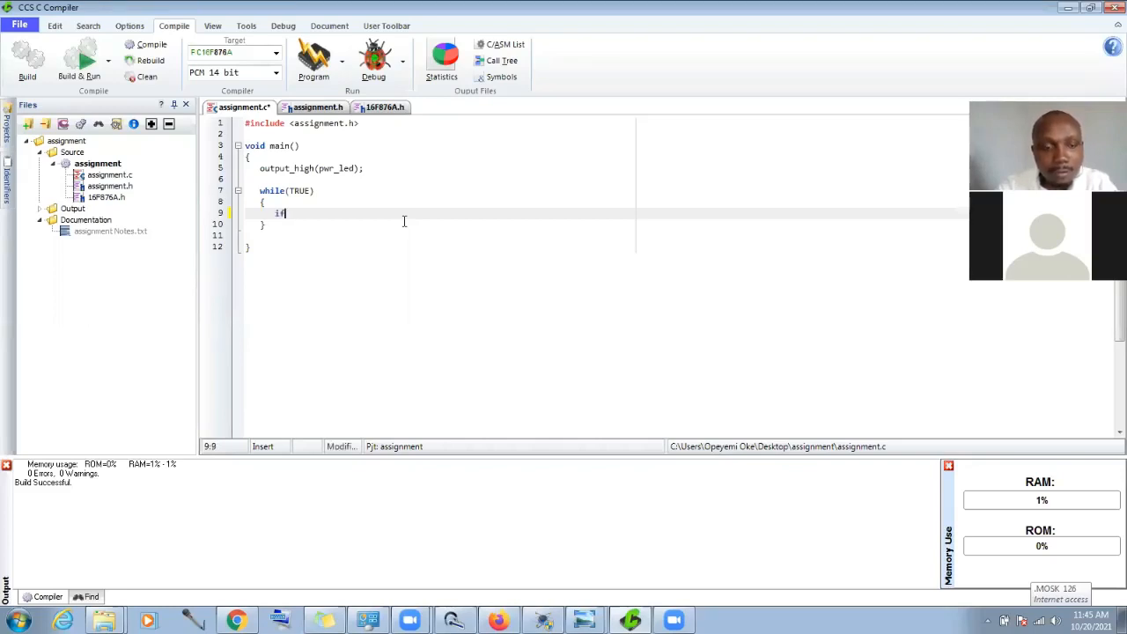
{"action": "type", "text": "("}
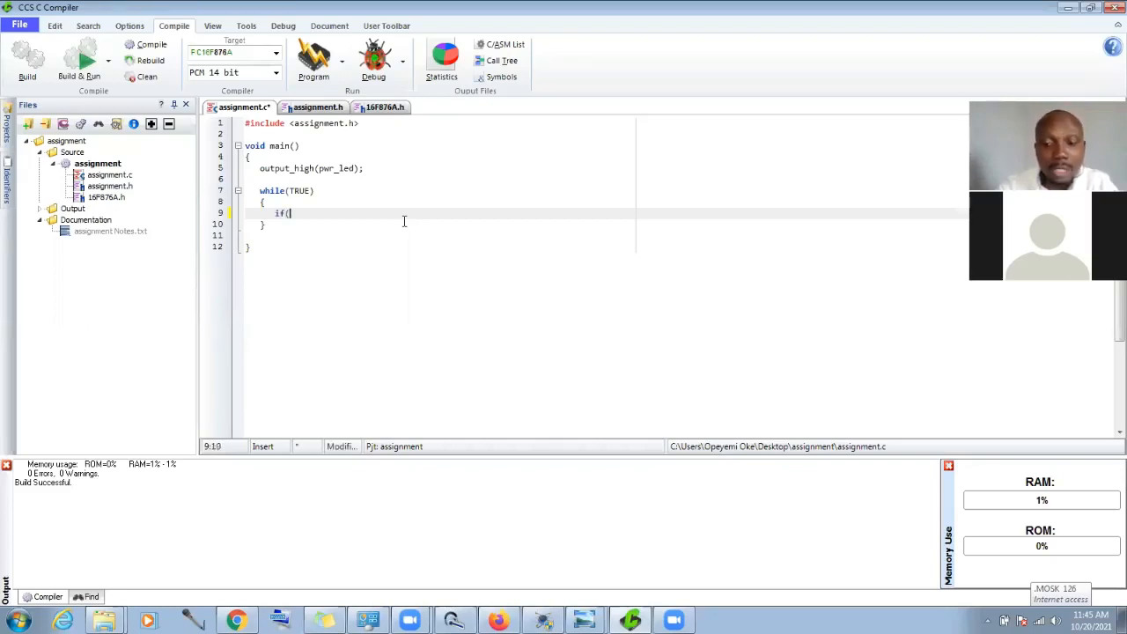
{"action": "key", "text": "BackSpace"}
{"action": "key", "text": "BackSpace"}
{"action": "key", "text": "BackSpace"}
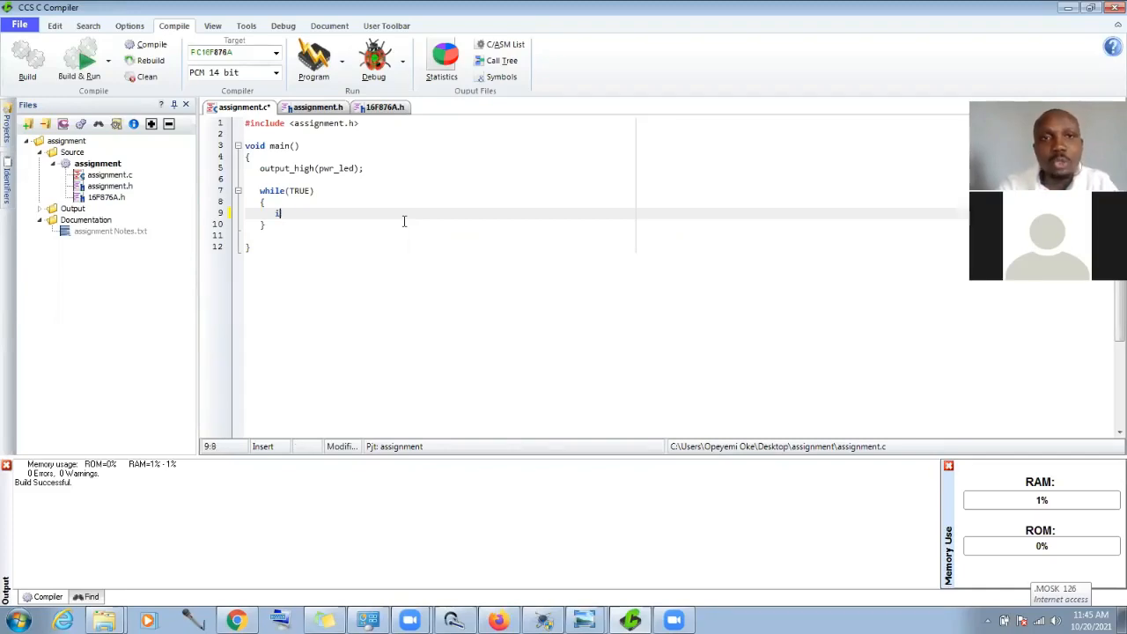
Step: Declare unsigned int8 counter=0; below the pin definitions in assignment.h and save the file
{"action": "left_click", "coordinate": [329, 108]}
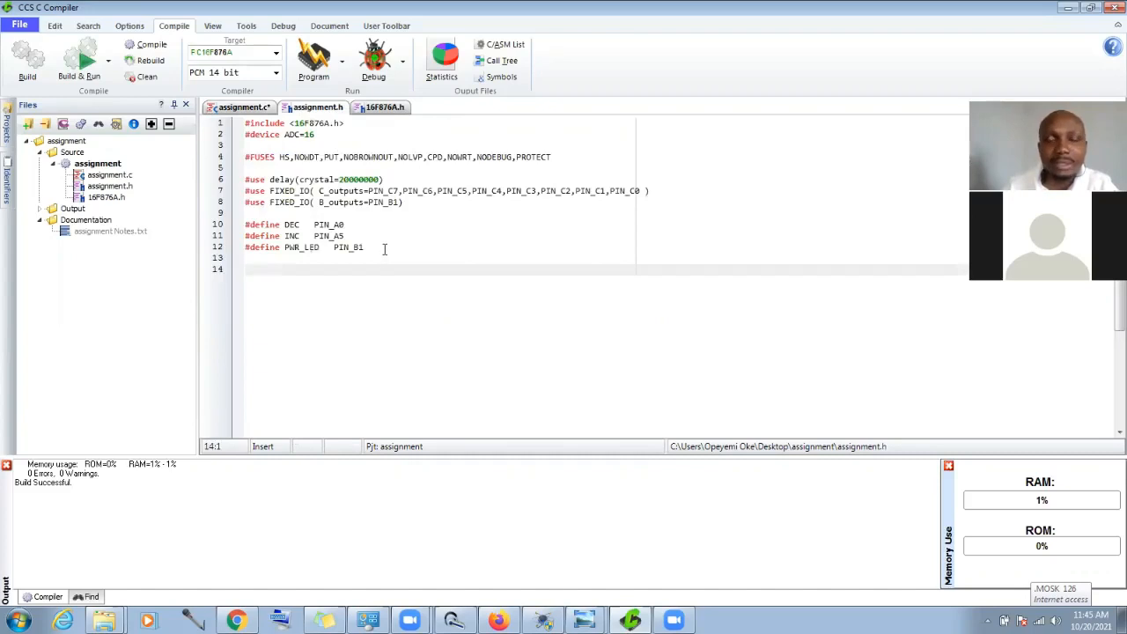
{"action": "type", "text": "u"}
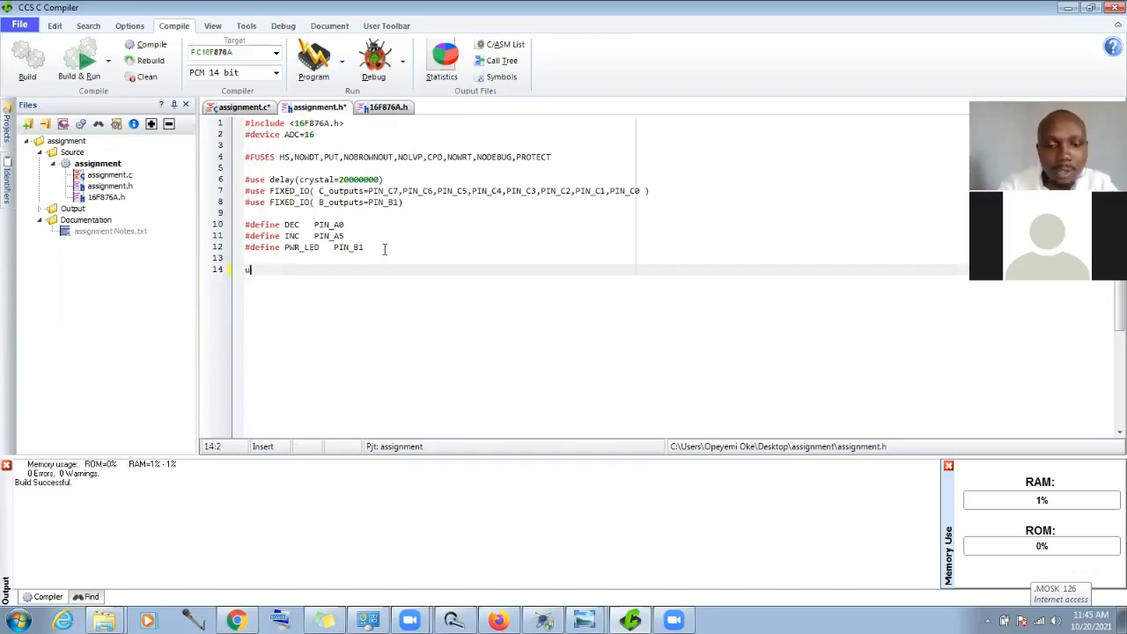
{"action": "type", "text": "nsigned int"}
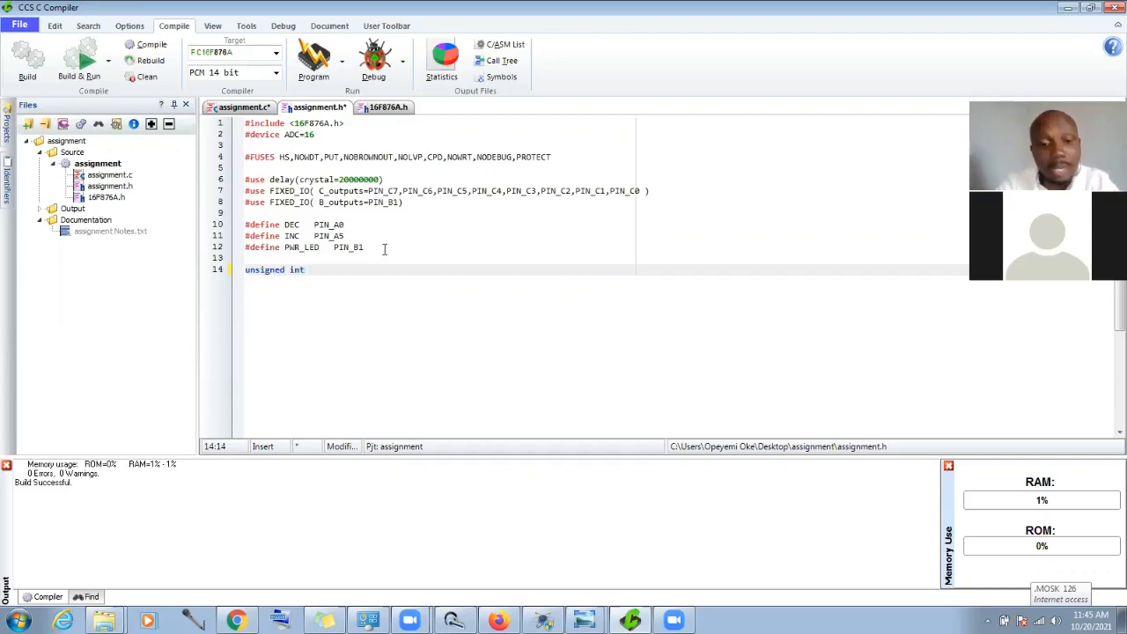
{"action": "type", "text": " counter"}
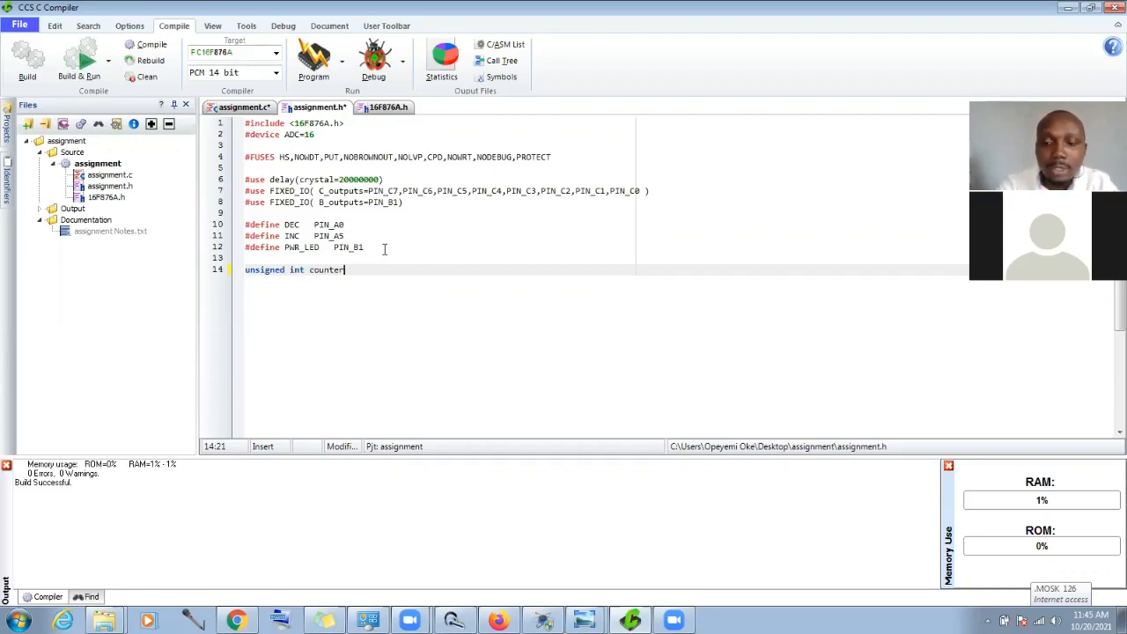
{"action": "type", "text": "0;"}
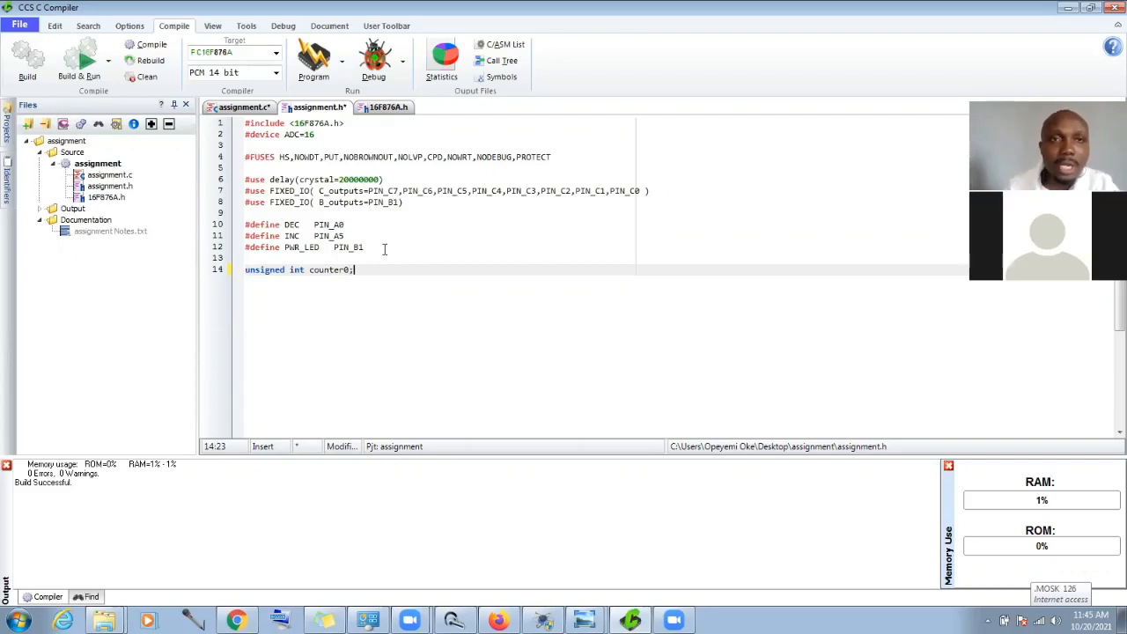
{"action": "left_click", "coordinate": [301, 134]}
{"action": "left_click", "coordinate": [303, 135]}
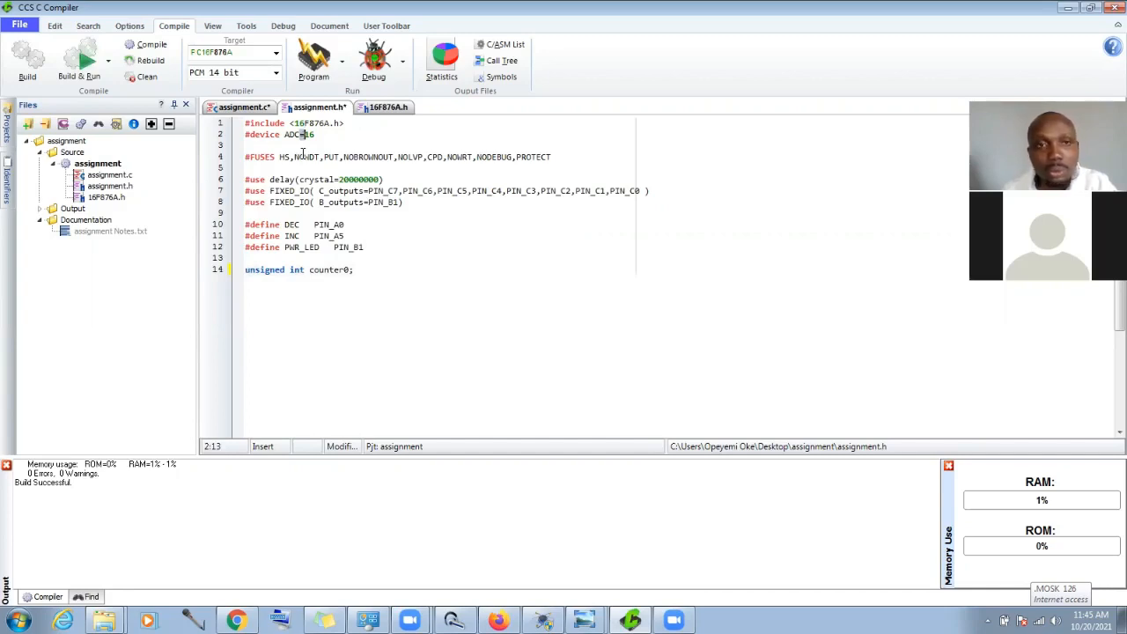
{"action": "left_click", "coordinate": [344, 271]}
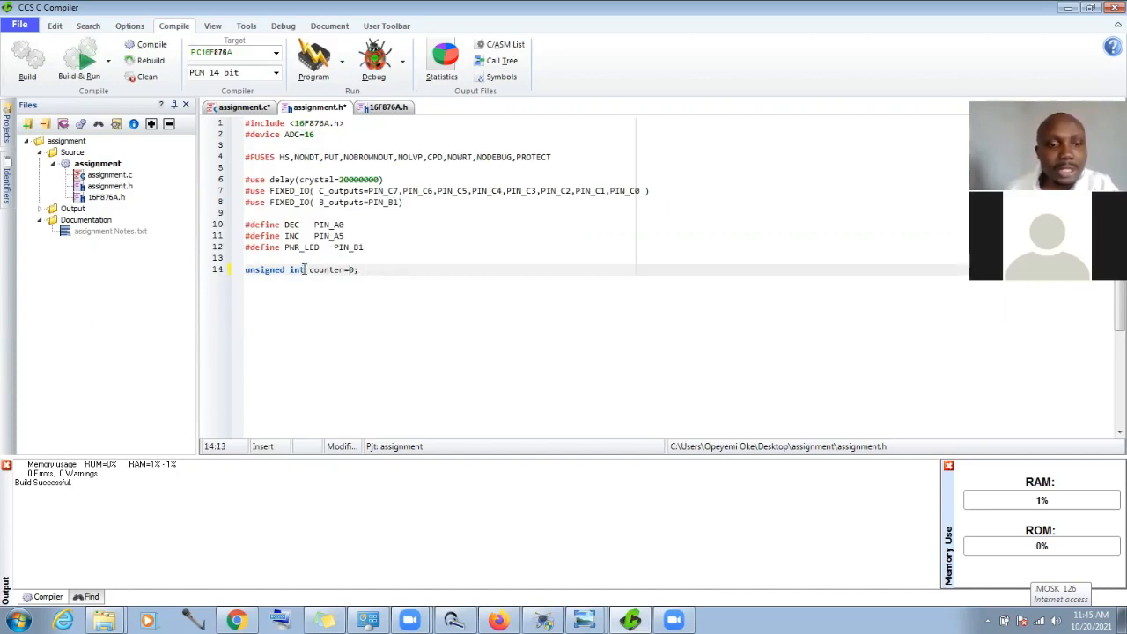
{"action": "type", "text": "8"}
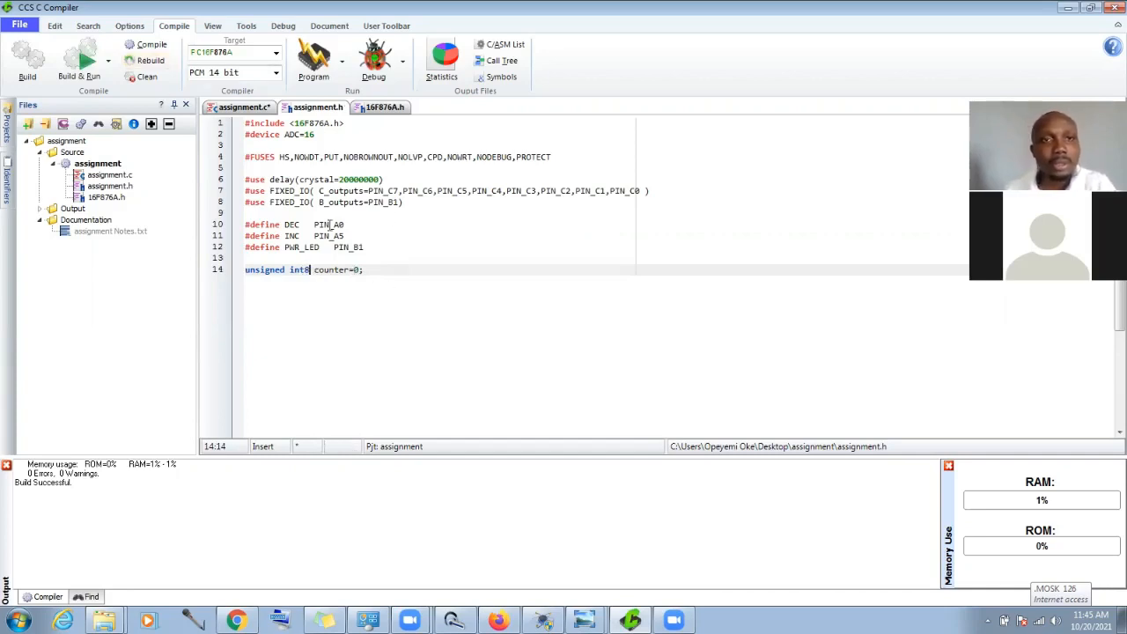
Step: Add a second variable w to the unsigned int8 counter=0 declaration in assignment.h and save the file
{"action": "left_click", "coordinate": [232, 109]}
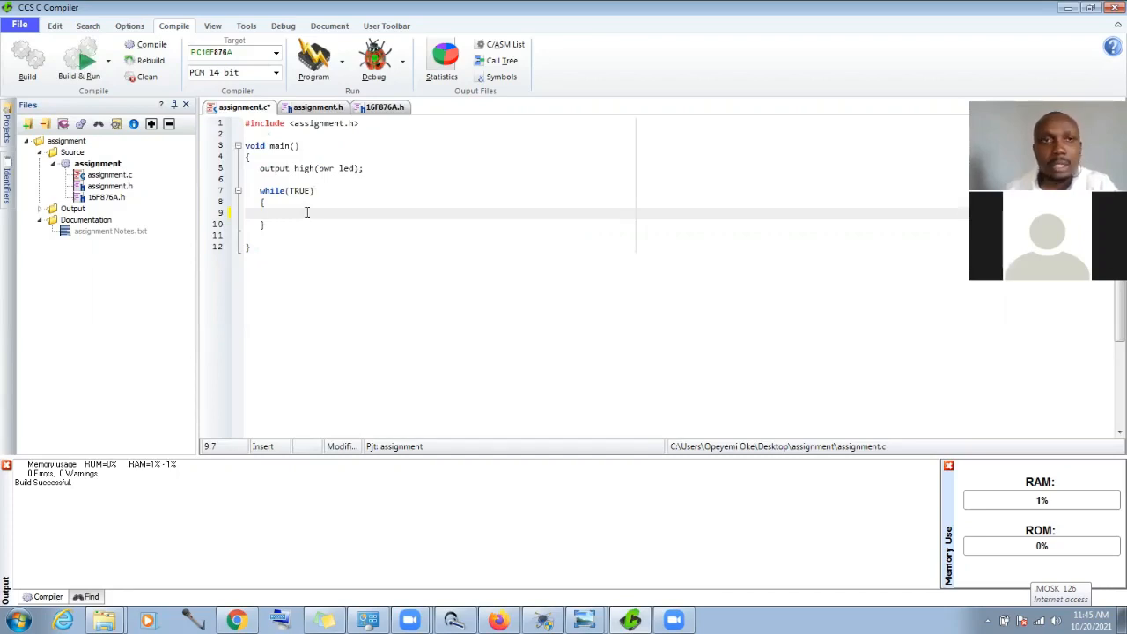
{"action": "left_click", "coordinate": [335, 112]}
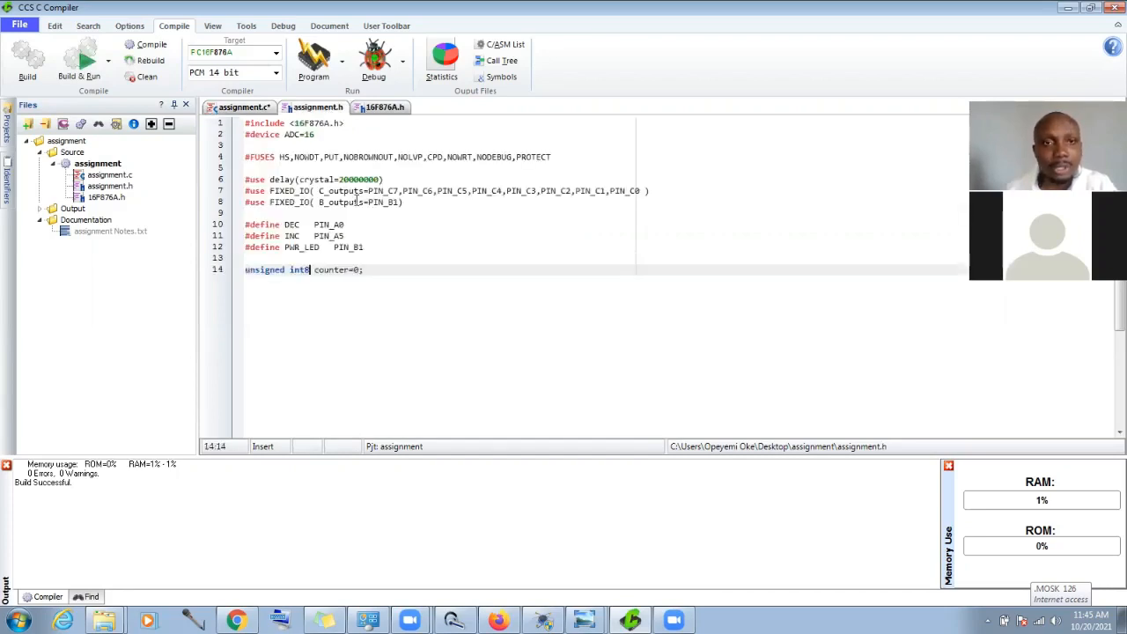
{"action": "left_click", "coordinate": [363, 270]}
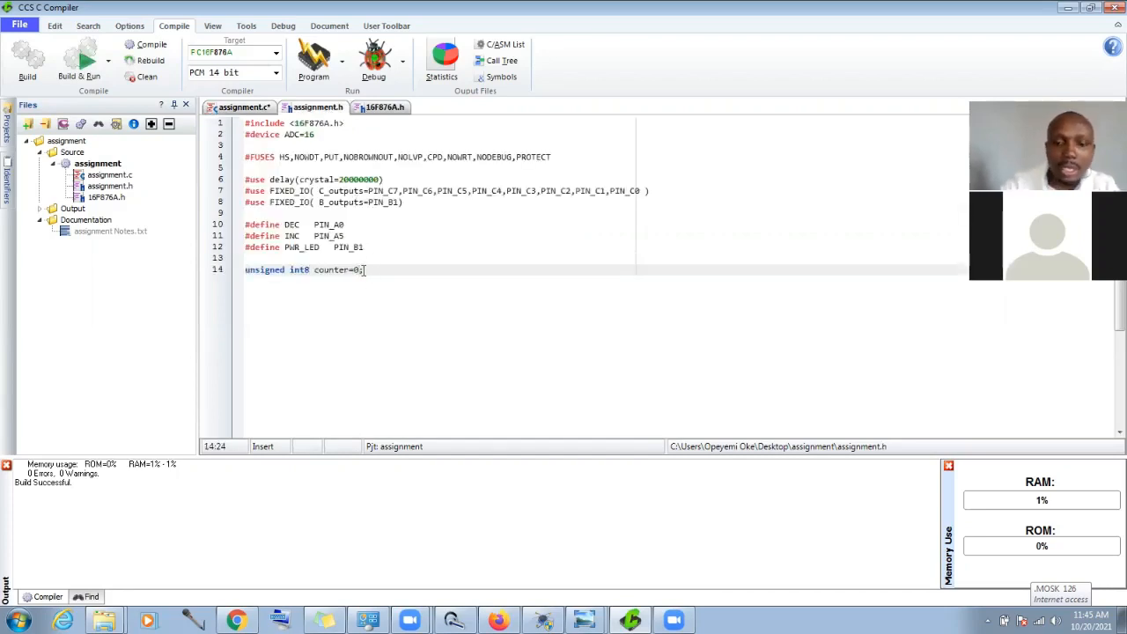
{"action": "type", "text": ", w"}
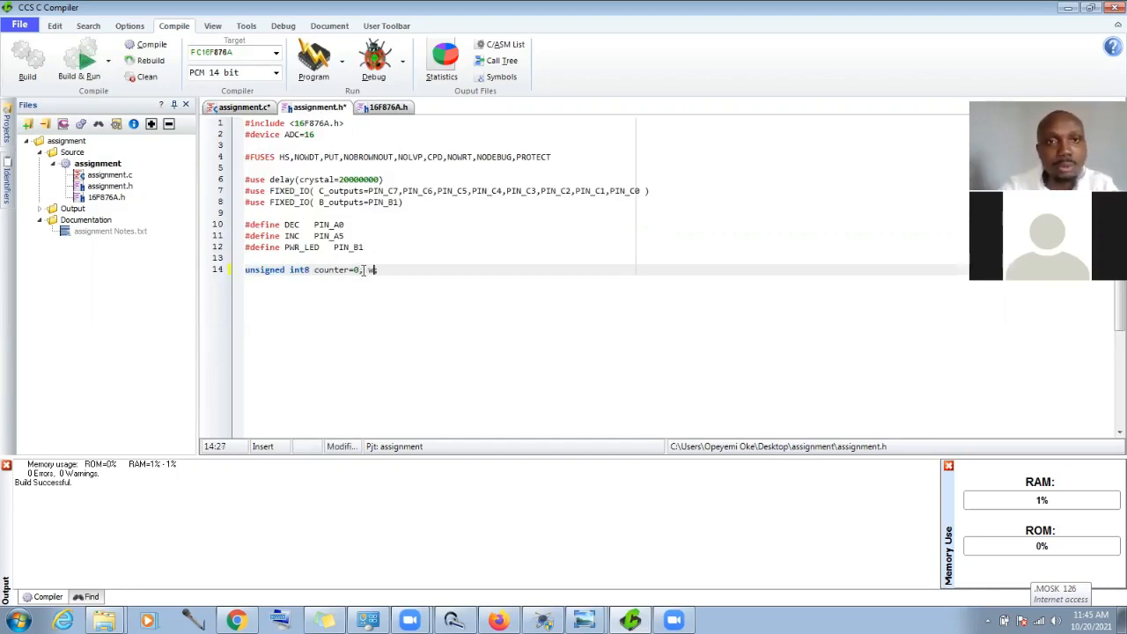
{"action": "key", "text": "ctrl+s"}
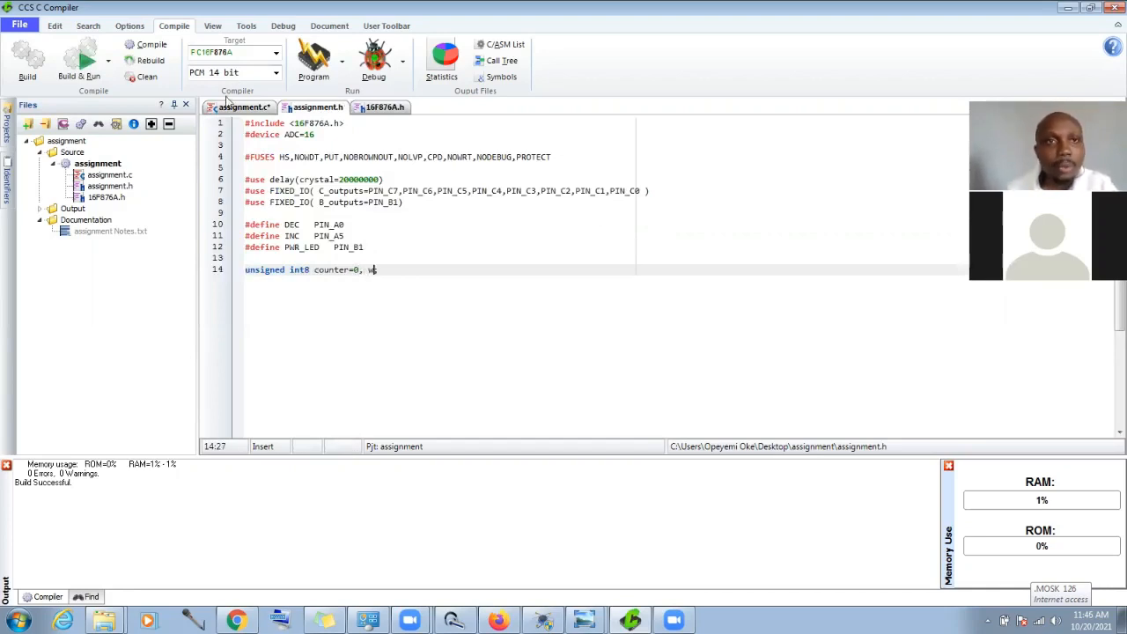
Step: In assignment.c, write w = input(inc); inside the while(TRUE) loop
{"action": "left_click", "coordinate": [238, 107]}
{"action": "type", "text": "w"}
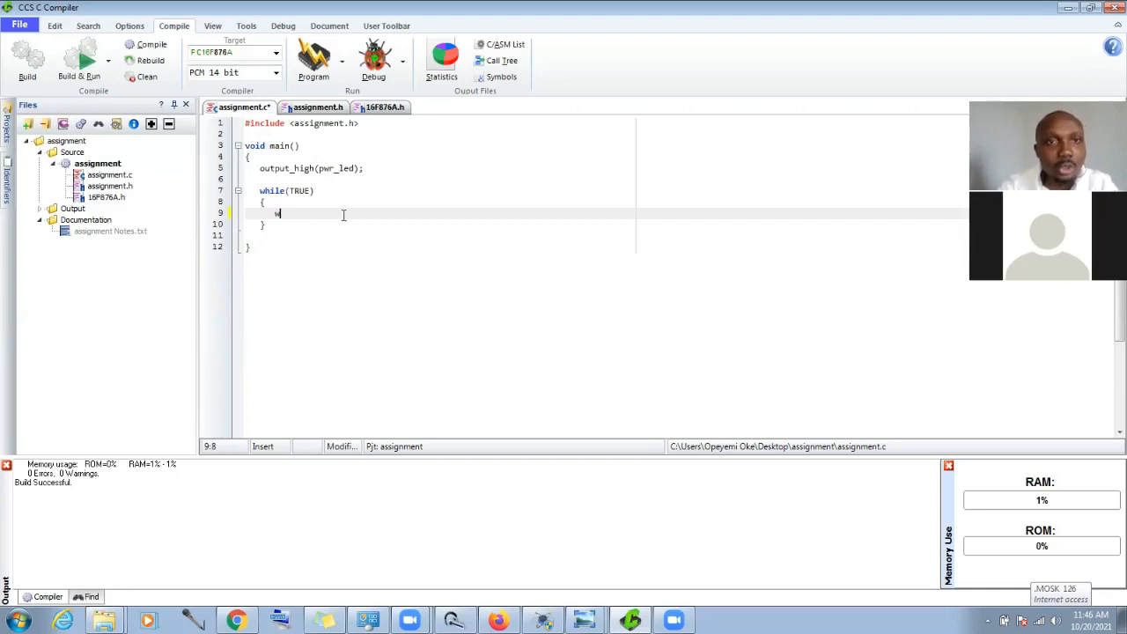
{"action": "type", "text": " ="}
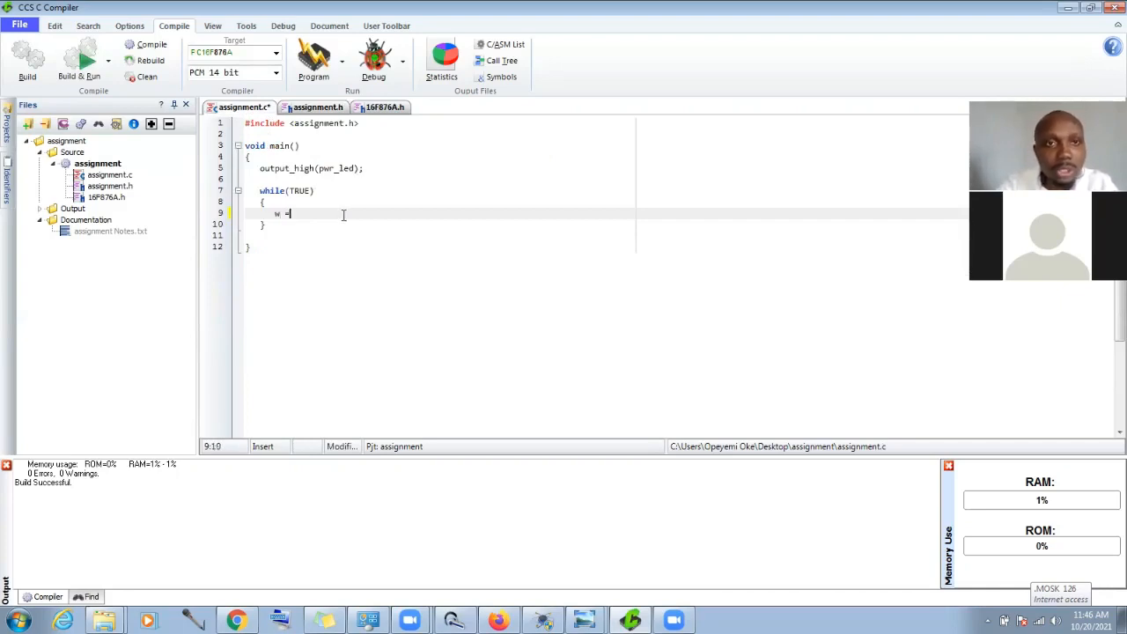
{"action": "type", "text": " inp"}
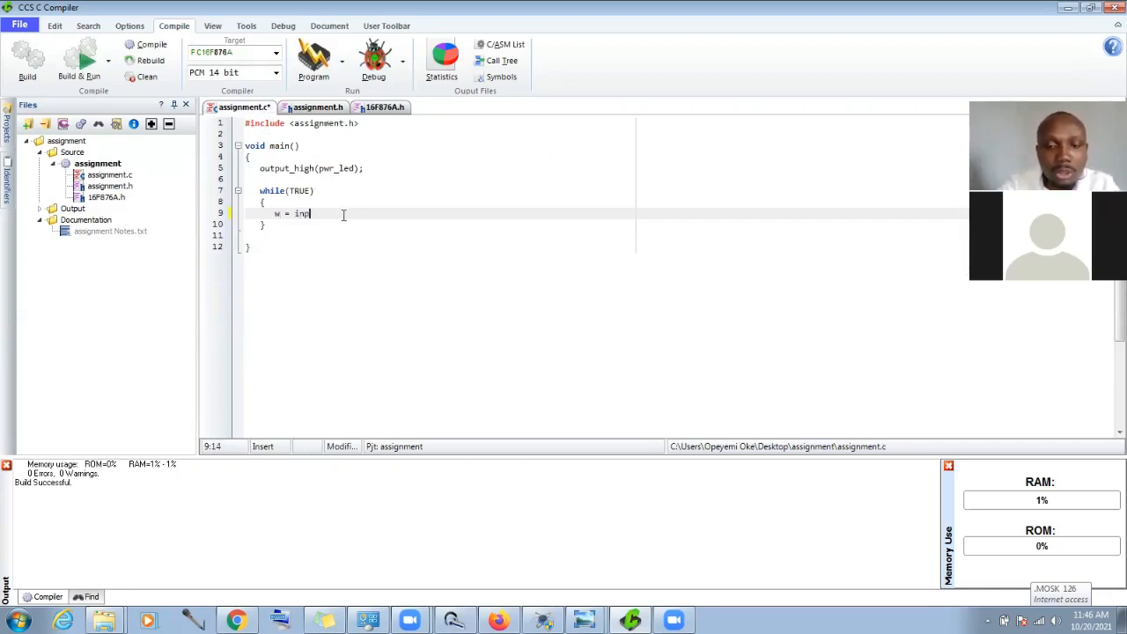
{"action": "type", "text": "ut(pin"}
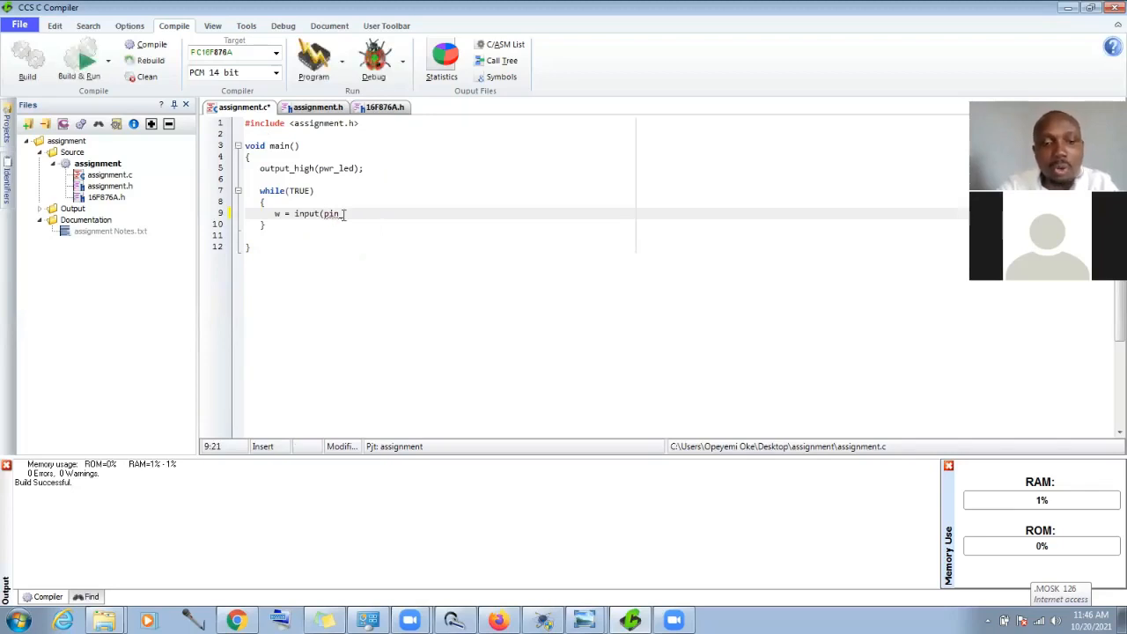
{"action": "type", "text": "_b5"}
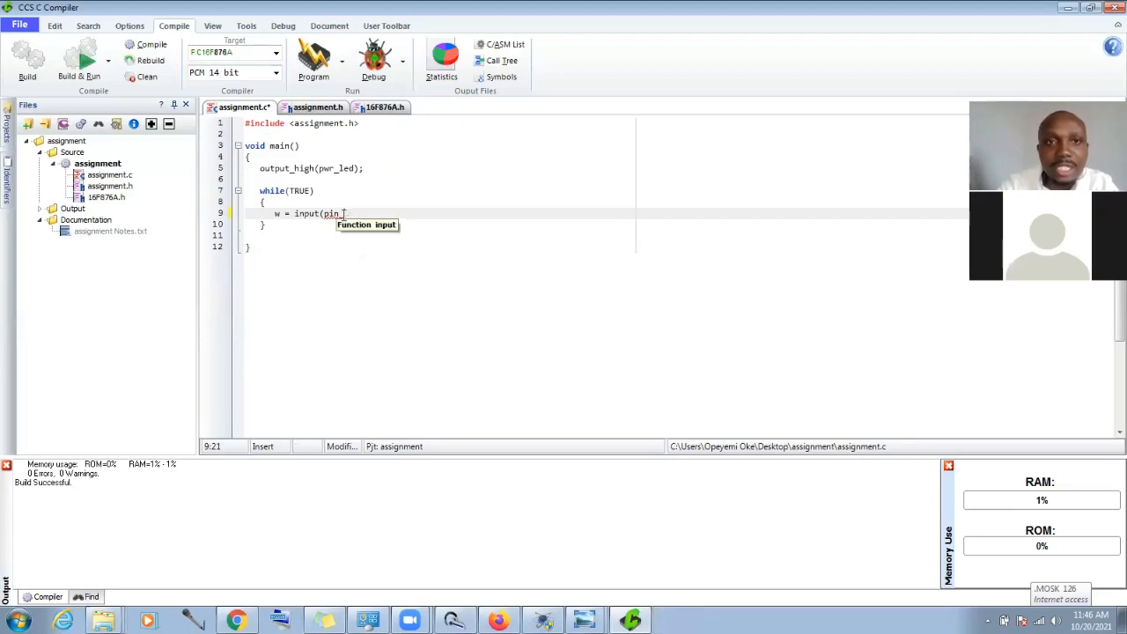
{"action": "key", "text": "BackSpace"}
{"action": "key", "text": "BackSpace"}
{"action": "key", "text": "BackSpace"}
{"action": "key", "text": "BackSpace"}
{"action": "key", "text": "BackSpace"}
{"action": "key", "text": "BackSpace"}
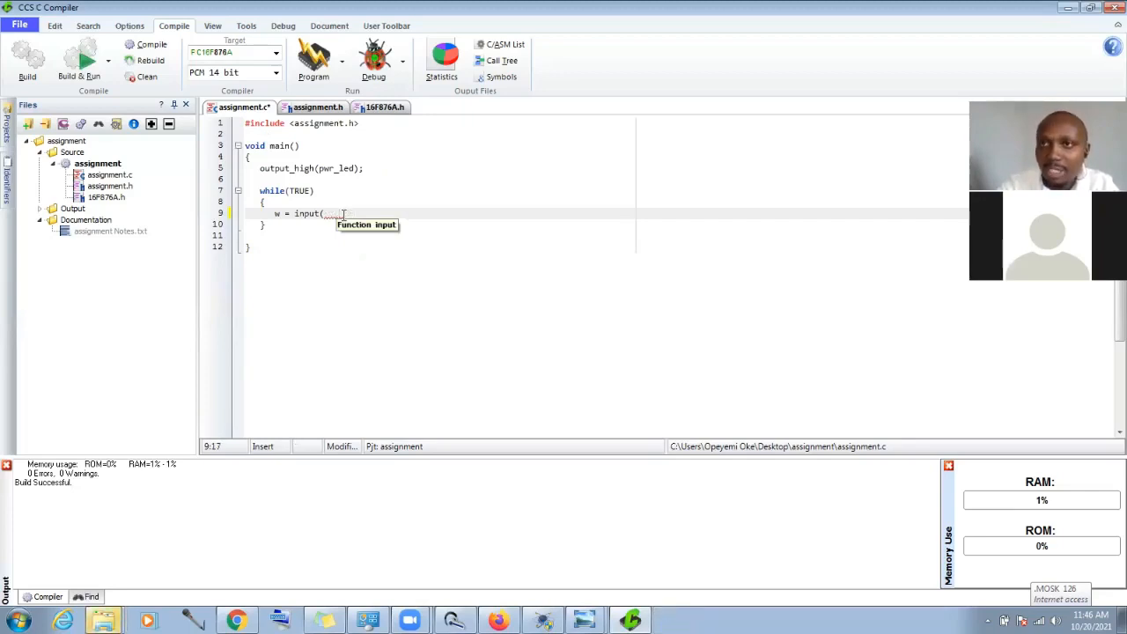
{"action": "type", "text": "i"}
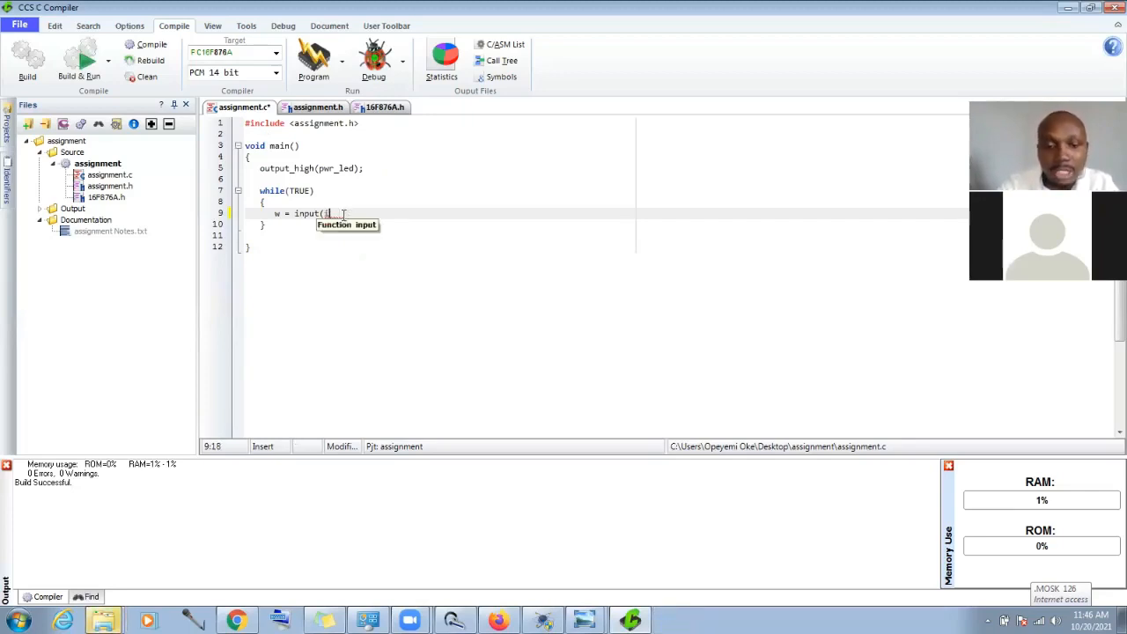
{"action": "type", "text": "nc)"}
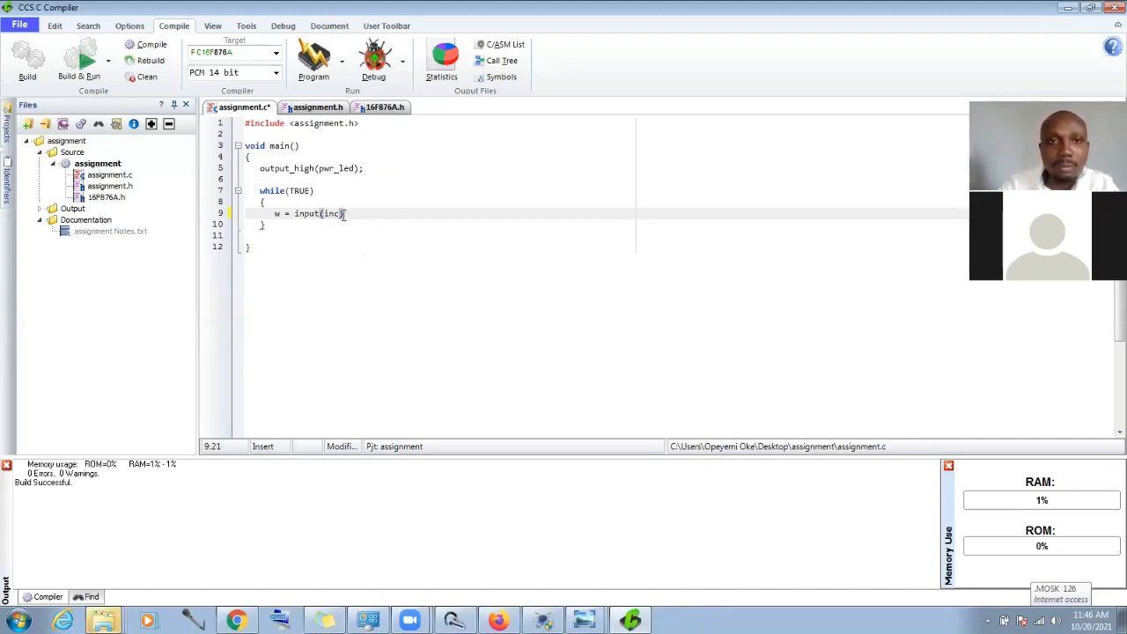
{"action": "type", "text": ";"}
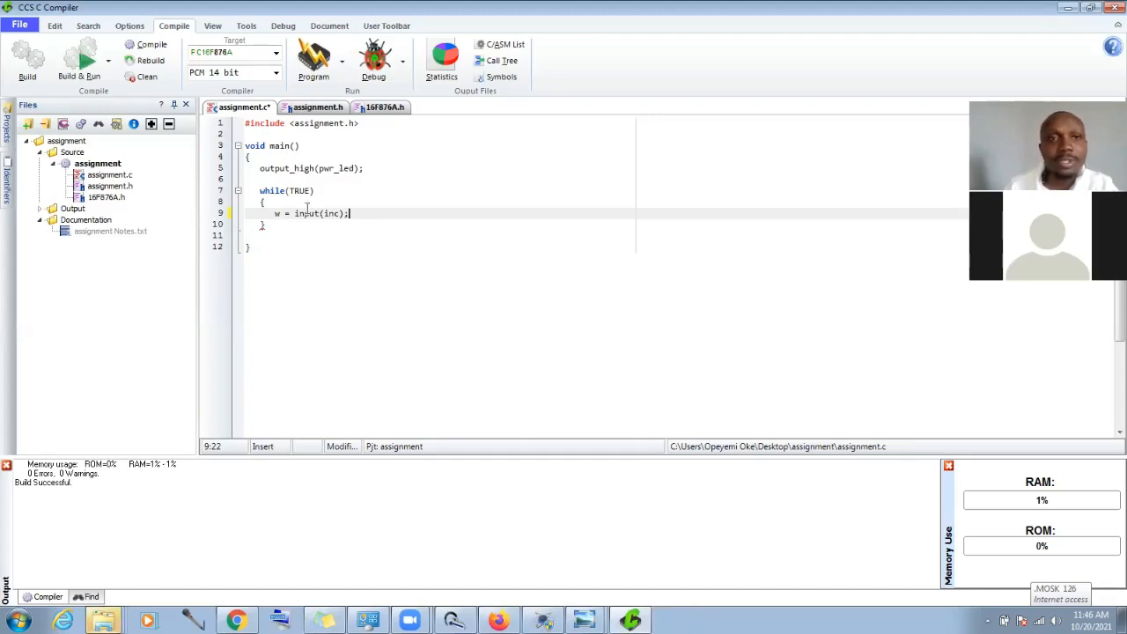
Step: Add an empty if(w == 1){} statement below the w = input(inc); line and save the file
{"action": "key", "text": "Return"}
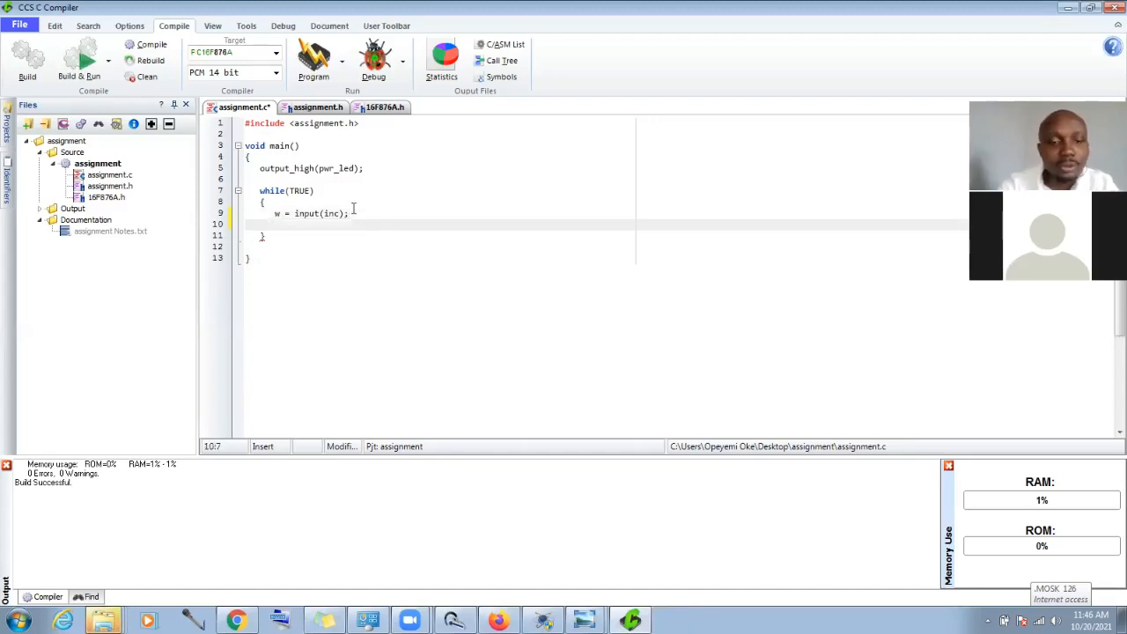
{"action": "type", "text": "i"}
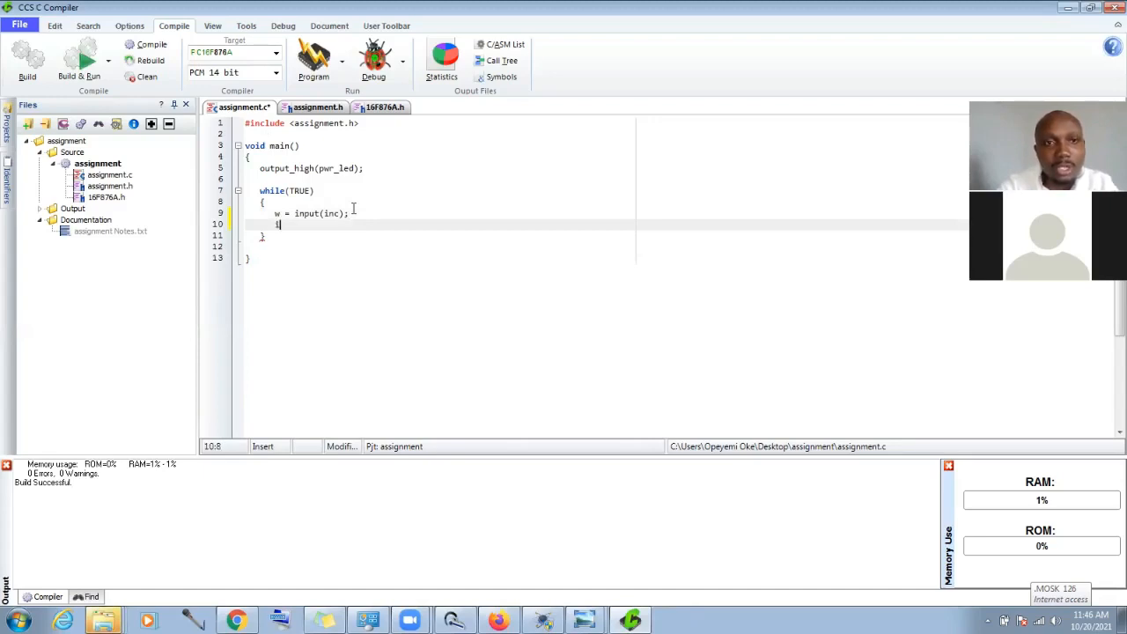
{"action": "type", "text": "f(w"}
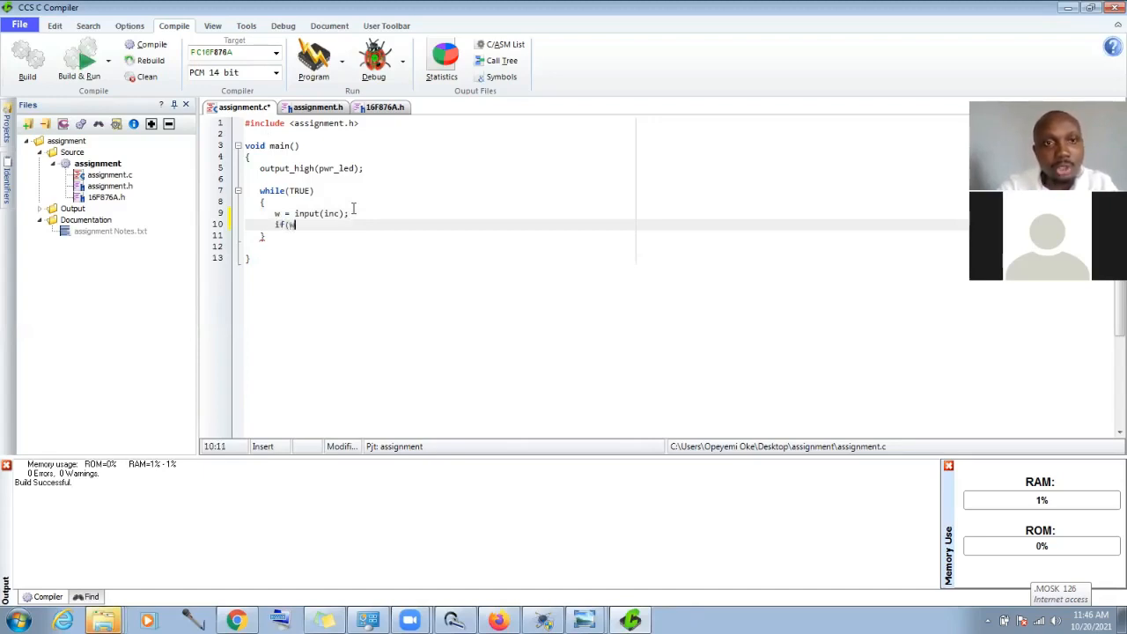
{"action": "type", "text": " ="}
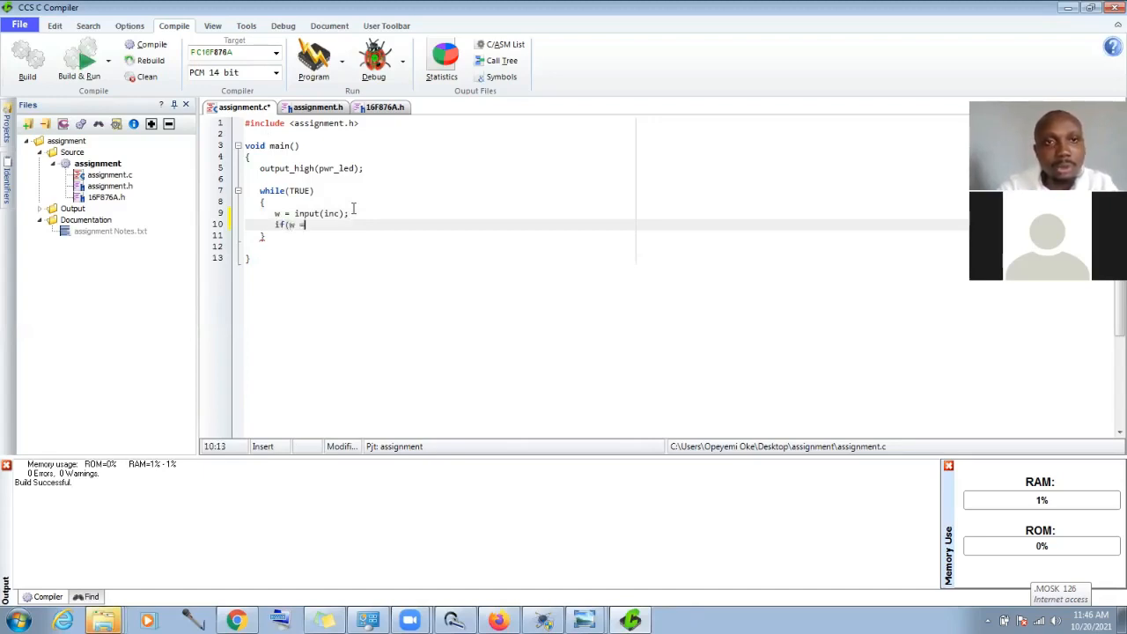
{"action": "type", "text": "= "}
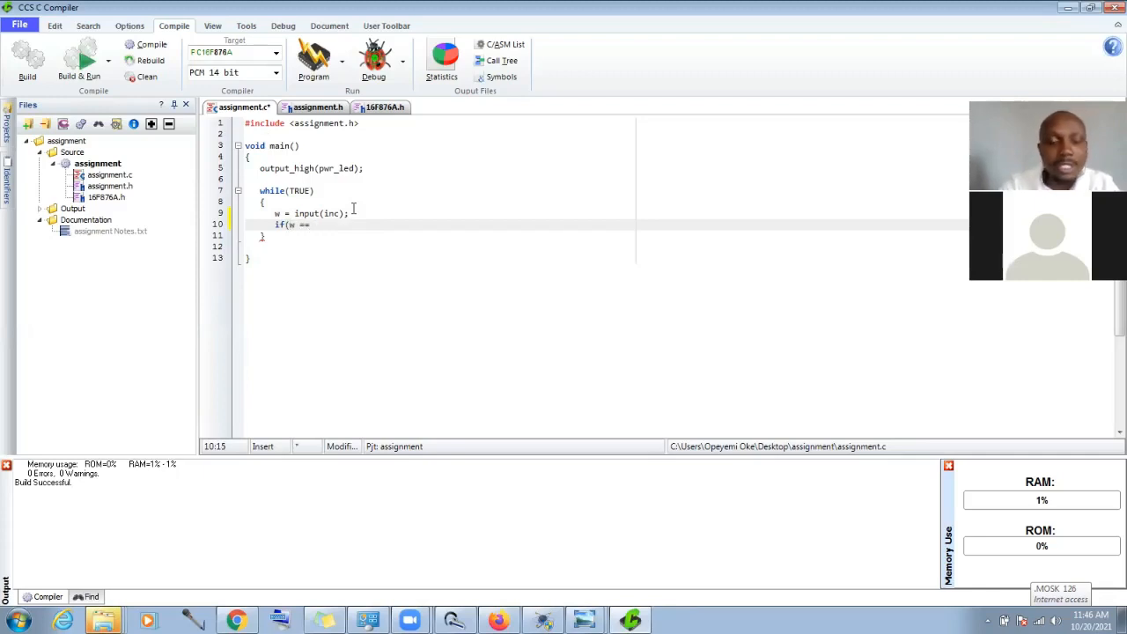
{"action": "type", "text": "1"}
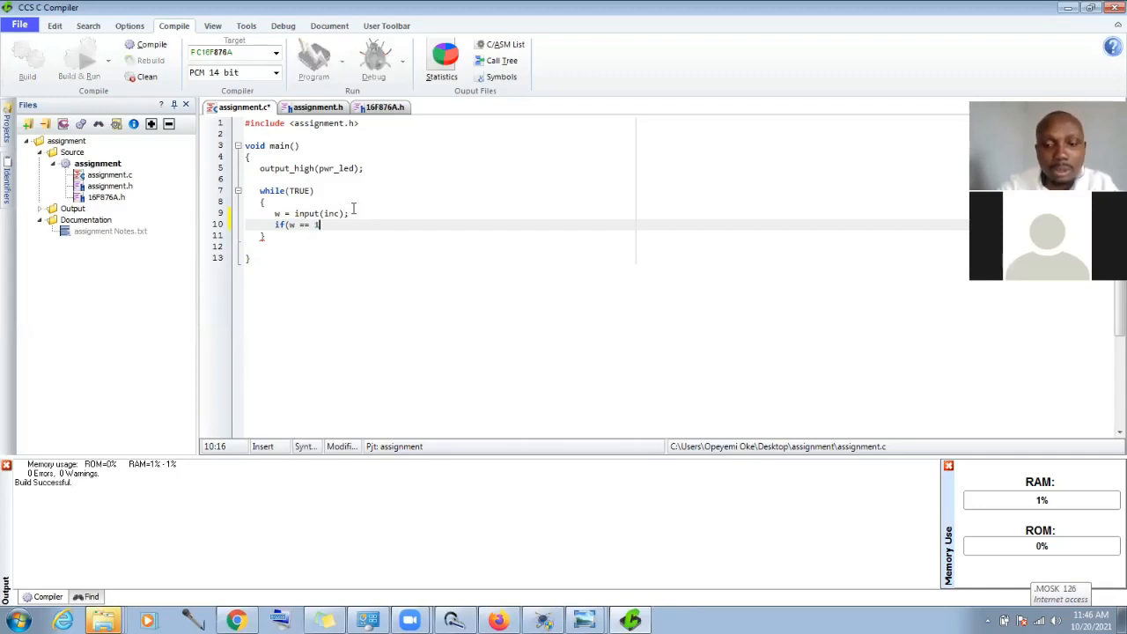
{"action": "type", "text": "){}"}
{"action": "key", "text": "ctrl+s"}
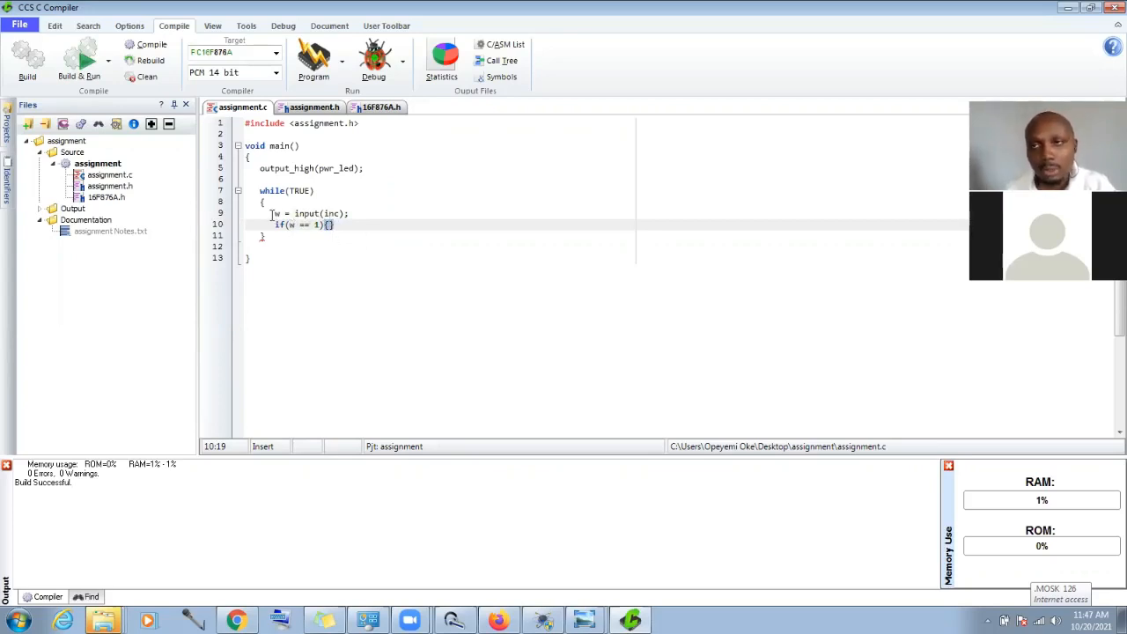
{"action": "left_click_drag", "start_coordinate": [294, 214], "coordinate": [351, 214]}
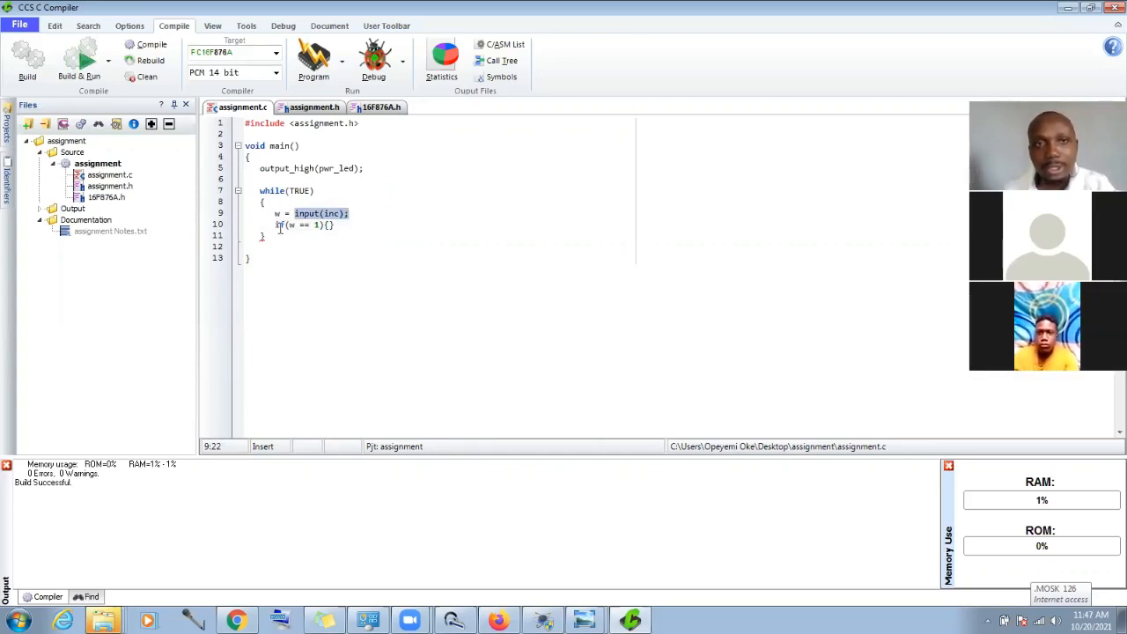
{"action": "left_click", "coordinate": [280, 227]}
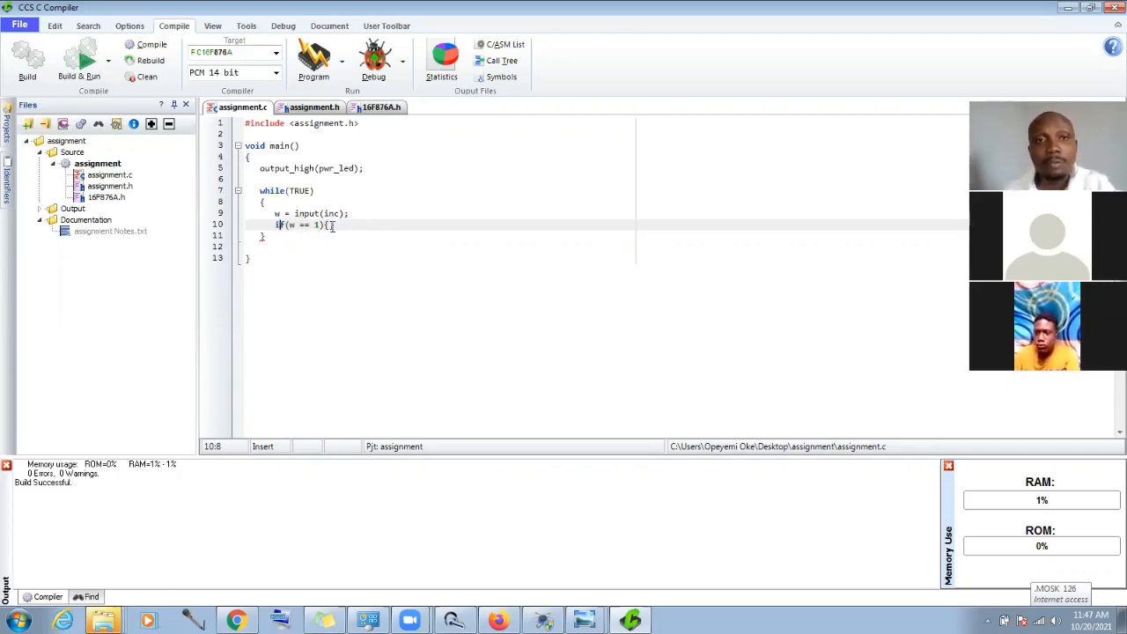
{"action": "mouse_move", "coordinate": [338, 214]}
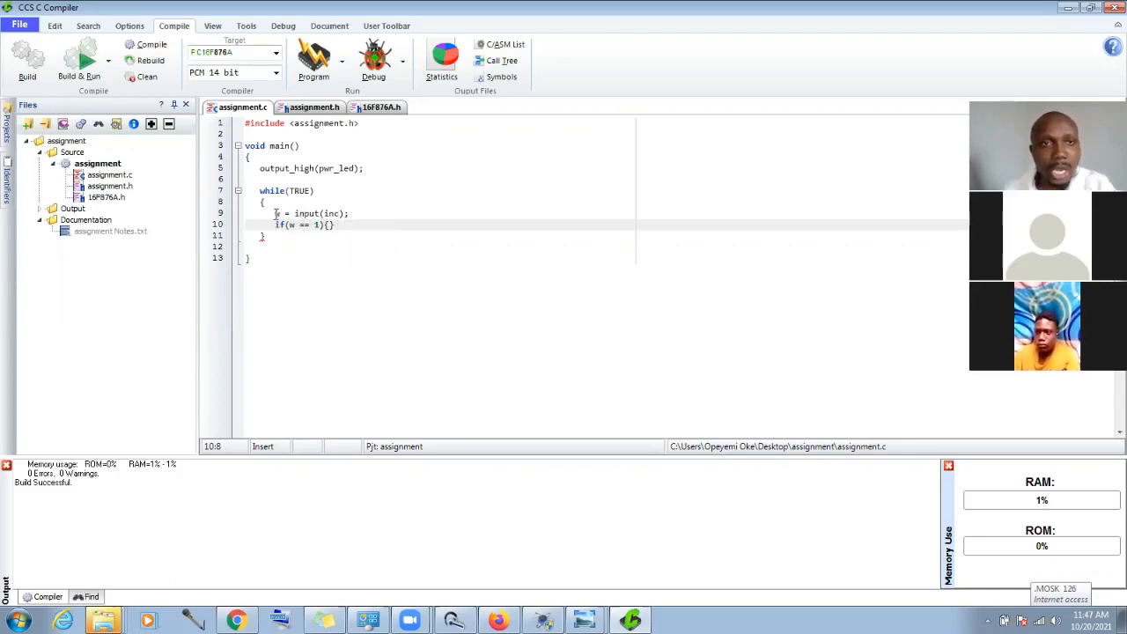
Step: Duplicate the w = input(inc); and if(w == 1){} lines below the originals, separated by a blank line
{"action": "left_click_drag", "start_coordinate": [276, 214], "coordinate": [345, 225]}
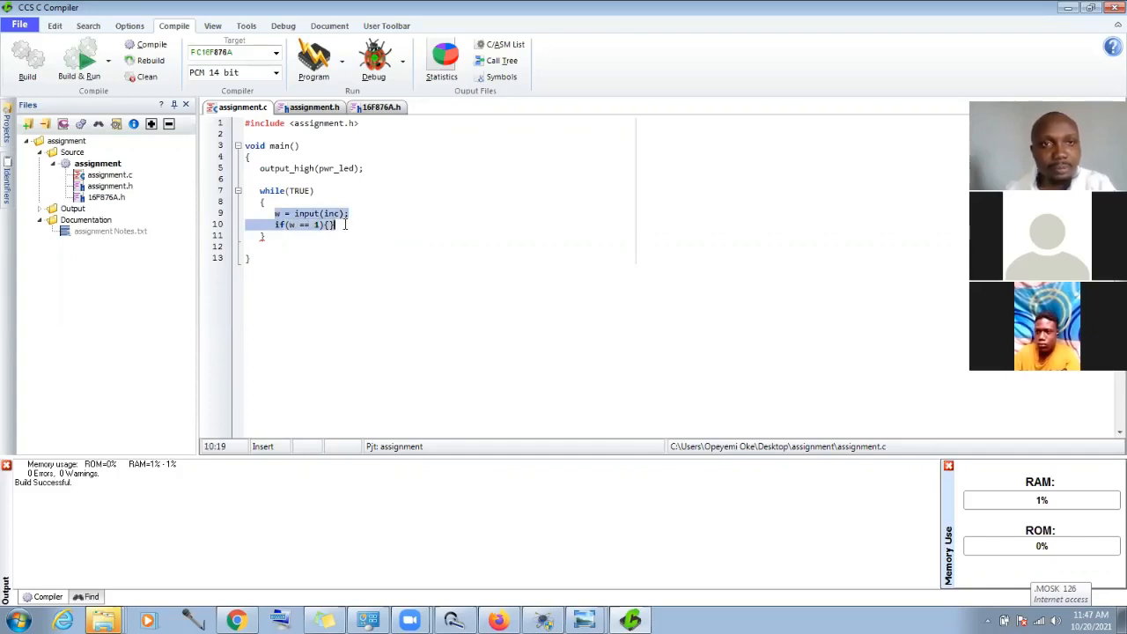
{"action": "key", "text": "ctrl+c"}
{"action": "left_click", "coordinate": [345, 224]}
{"action": "key", "text": "Return"}
{"action": "key", "text": "Return"}
{"action": "key", "text": "ctrl+v"}
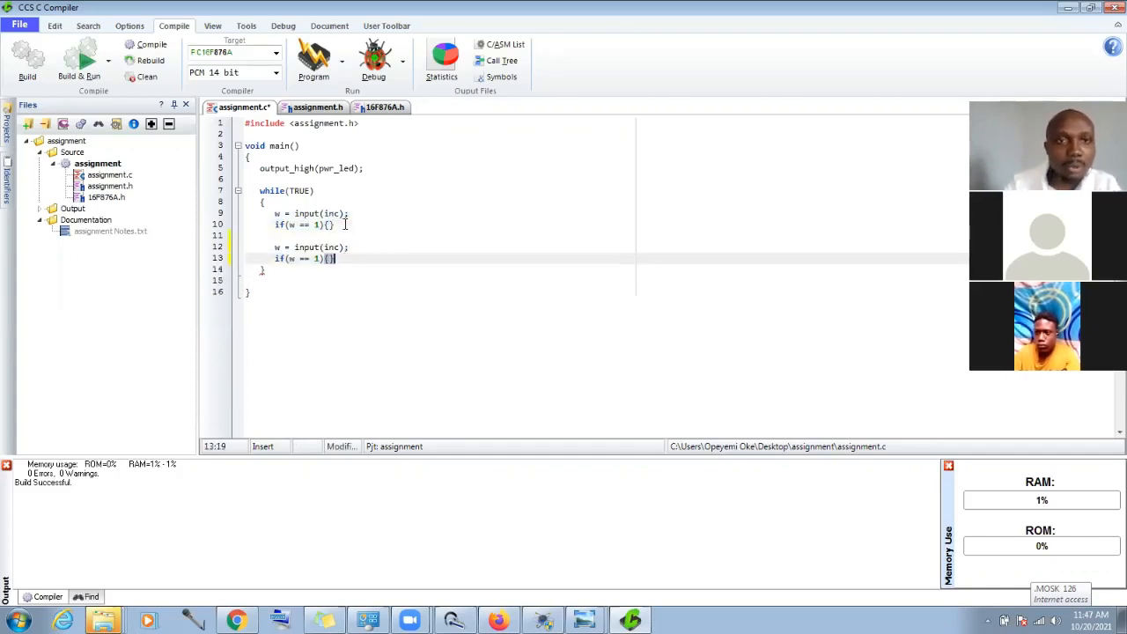
Step: Change the input argument in the duplicated line from inc to dec and save assignment.c
{"action": "double_click", "coordinate": [327, 248]}
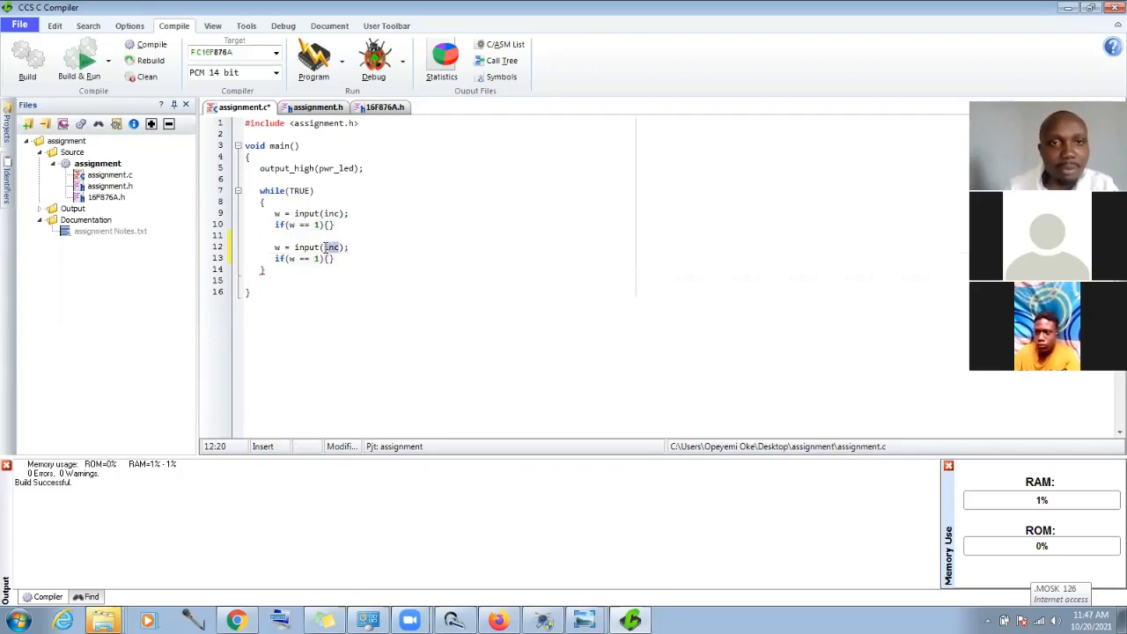
{"action": "type", "text": "dec"}
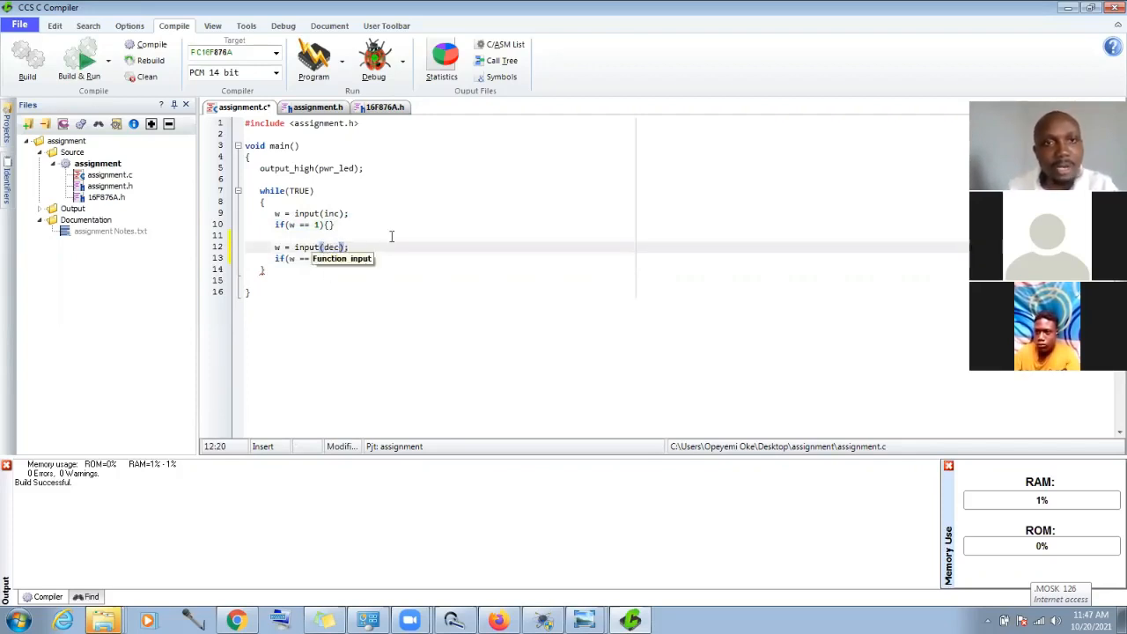
{"action": "left_click", "coordinate": [392, 236]}
{"action": "key", "text": "ctrl+s"}
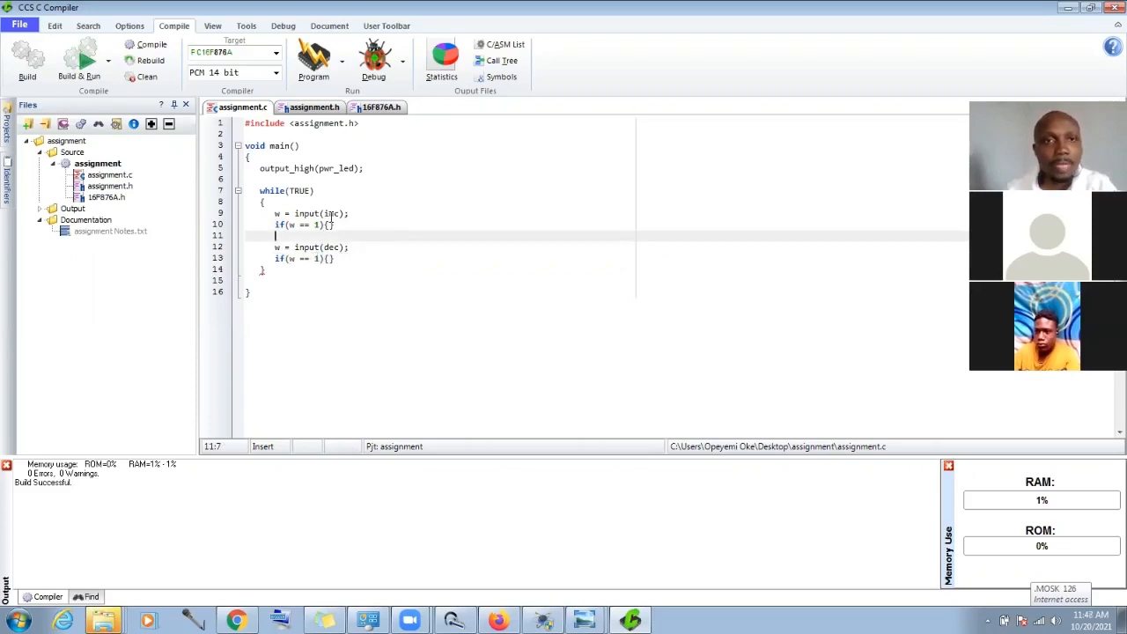
Step: Expand the if(w == 1) block below w = input(inc); onto separate lines and start a statement inside with the variable counter declared in assignment.h
{"action": "left_click", "coordinate": [331, 225]}
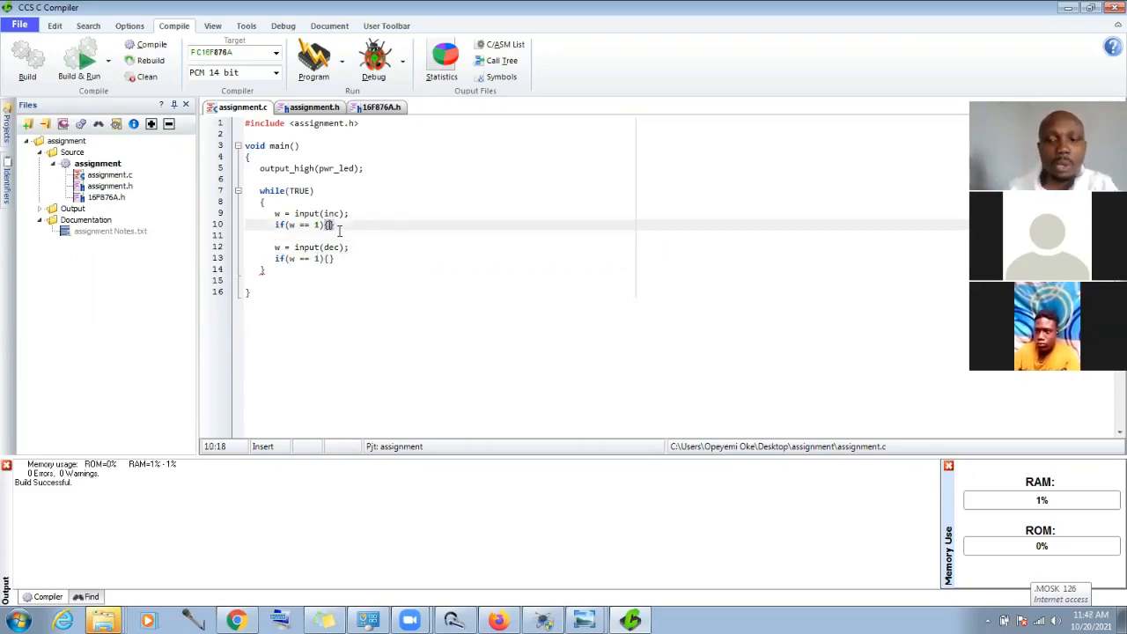
{"action": "key", "text": "Return"}
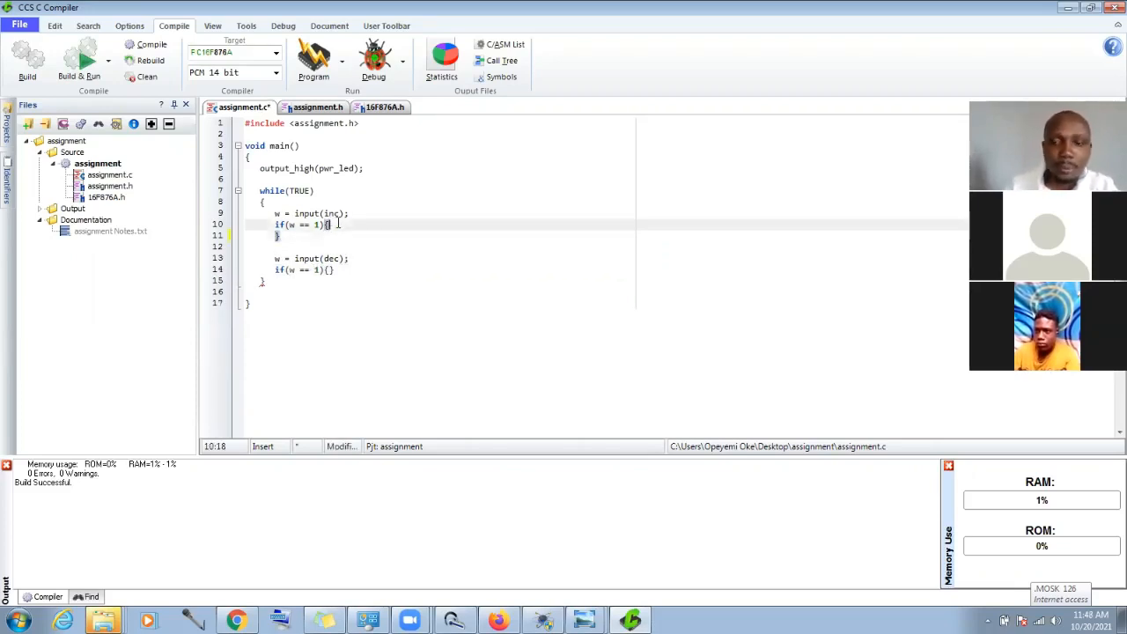
{"action": "key", "text": "Return"}
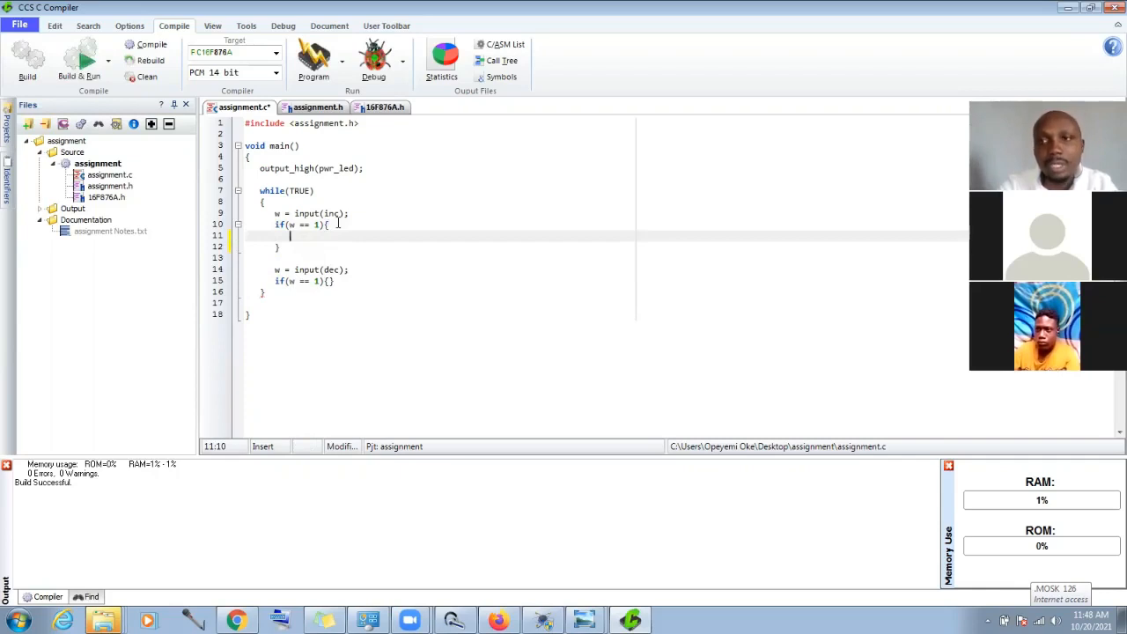
{"action": "type", "text": "counter"}
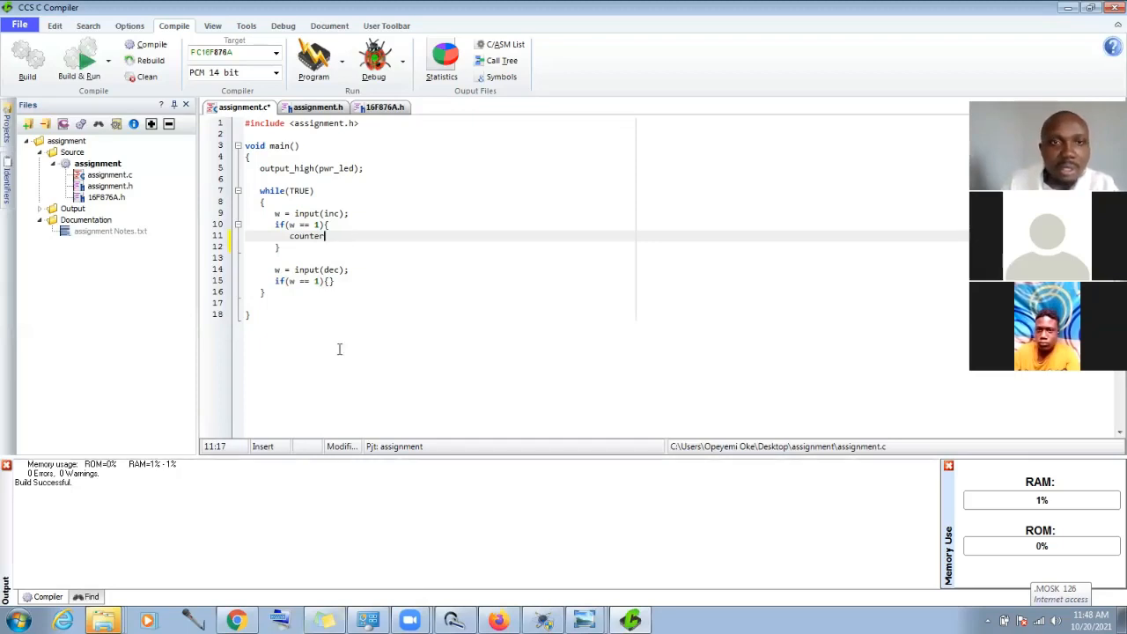
{"action": "left_click", "coordinate": [317, 107]}
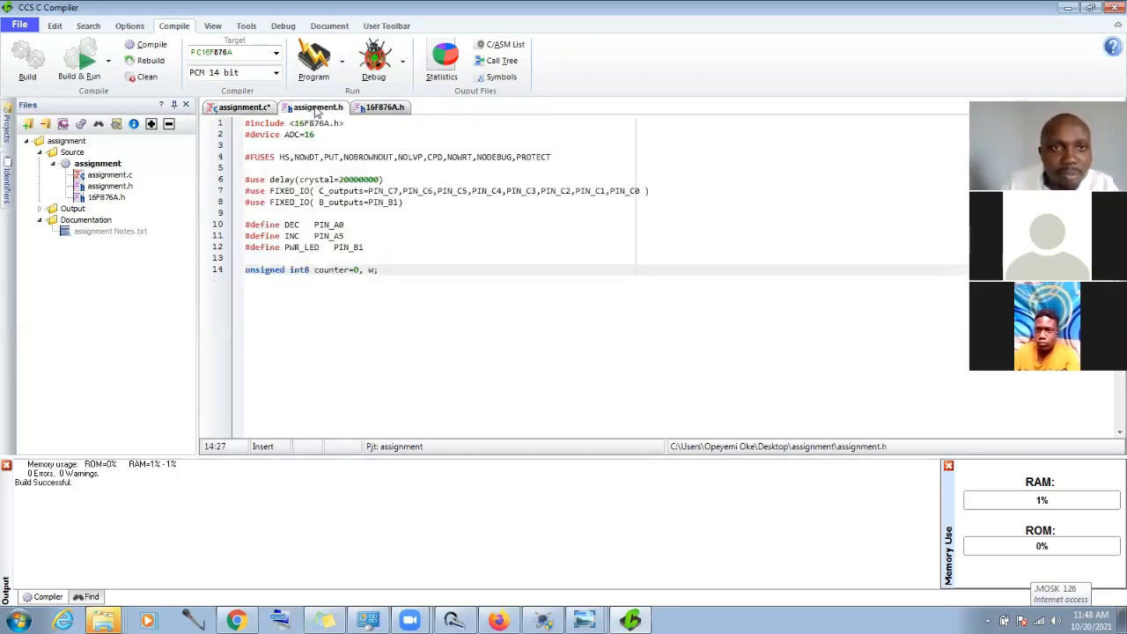
{"action": "left_click", "coordinate": [265, 109]}
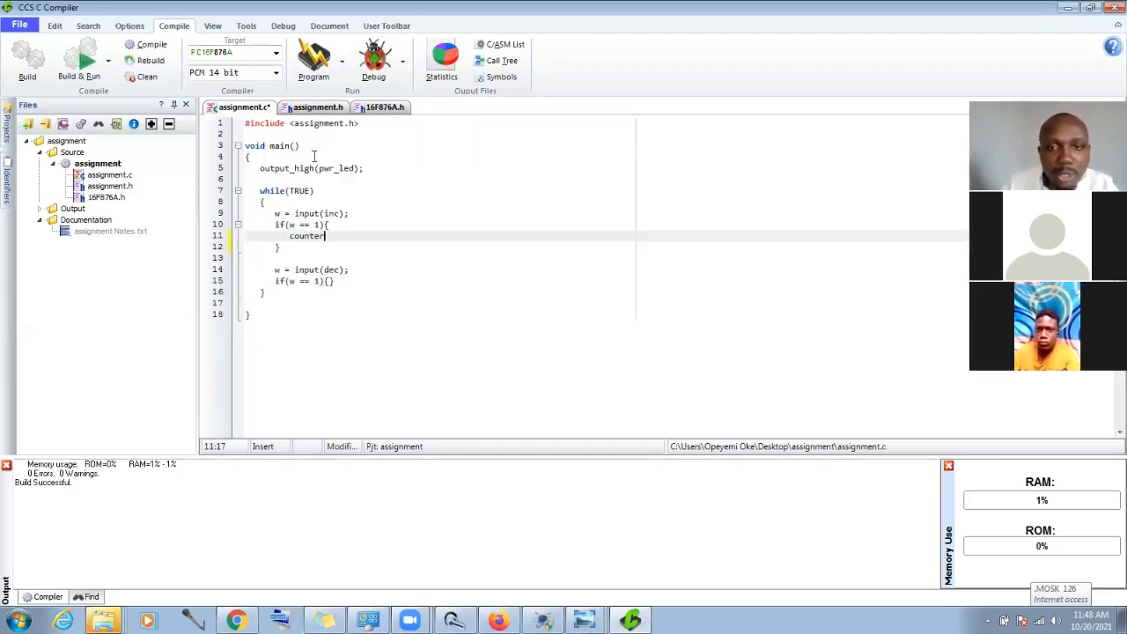
Step: Complete the statement as counter++; with the On-Screen Keyboard, and put the keyboard away
{"action": "left_click", "coordinate": [368, 620]}
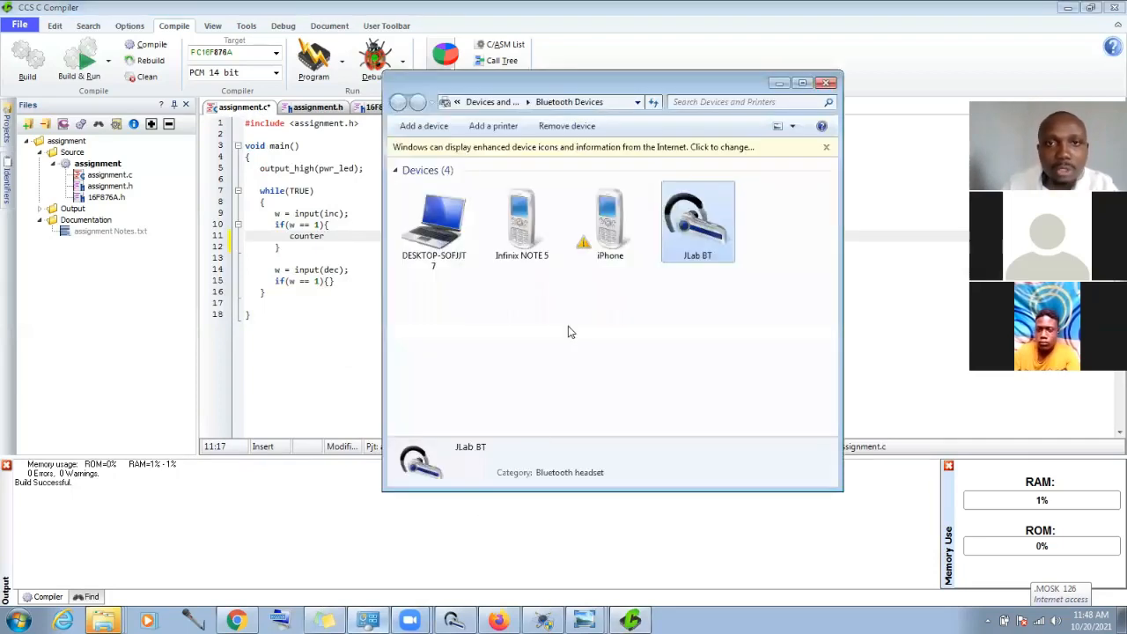
{"action": "left_click", "coordinate": [778, 84]}
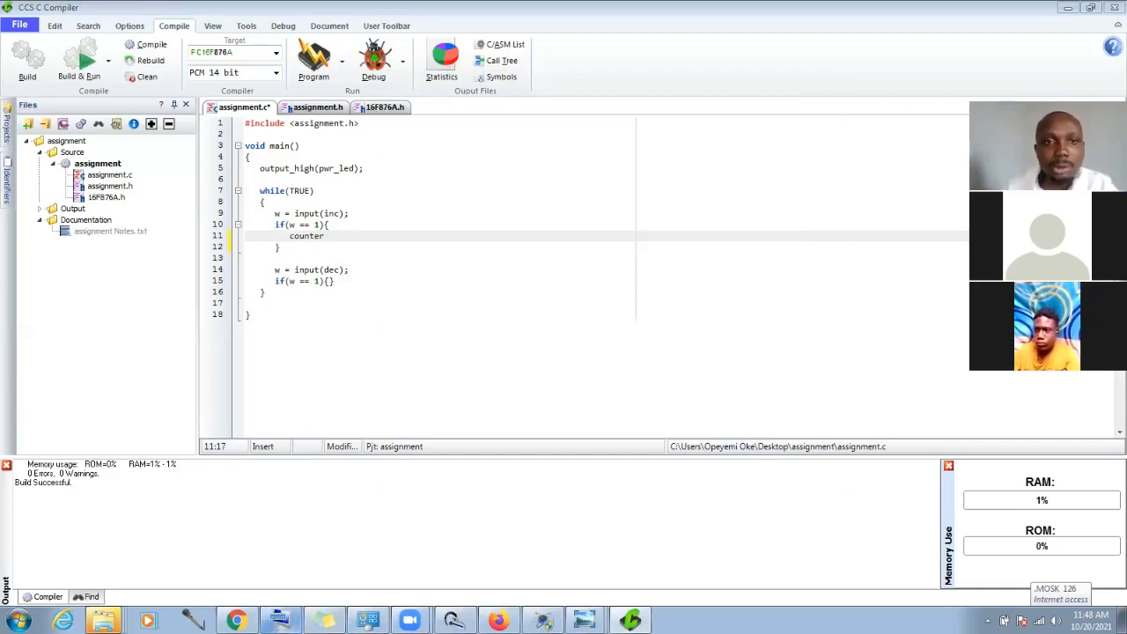
{"action": "left_click", "coordinate": [280, 620]}
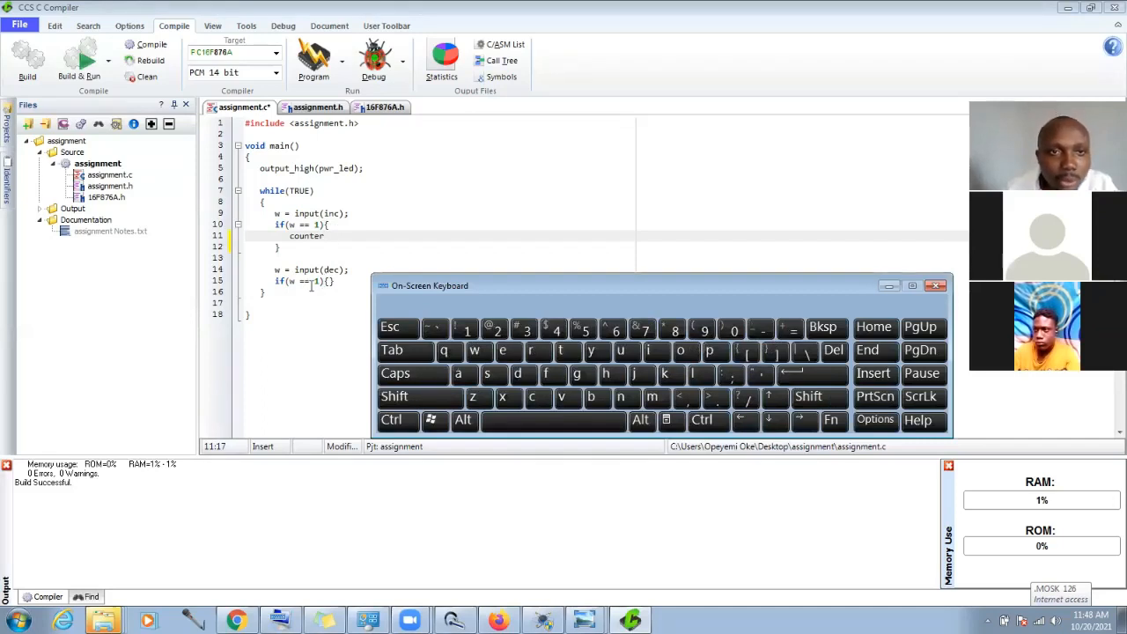
{"action": "left_click", "coordinate": [329, 237]}
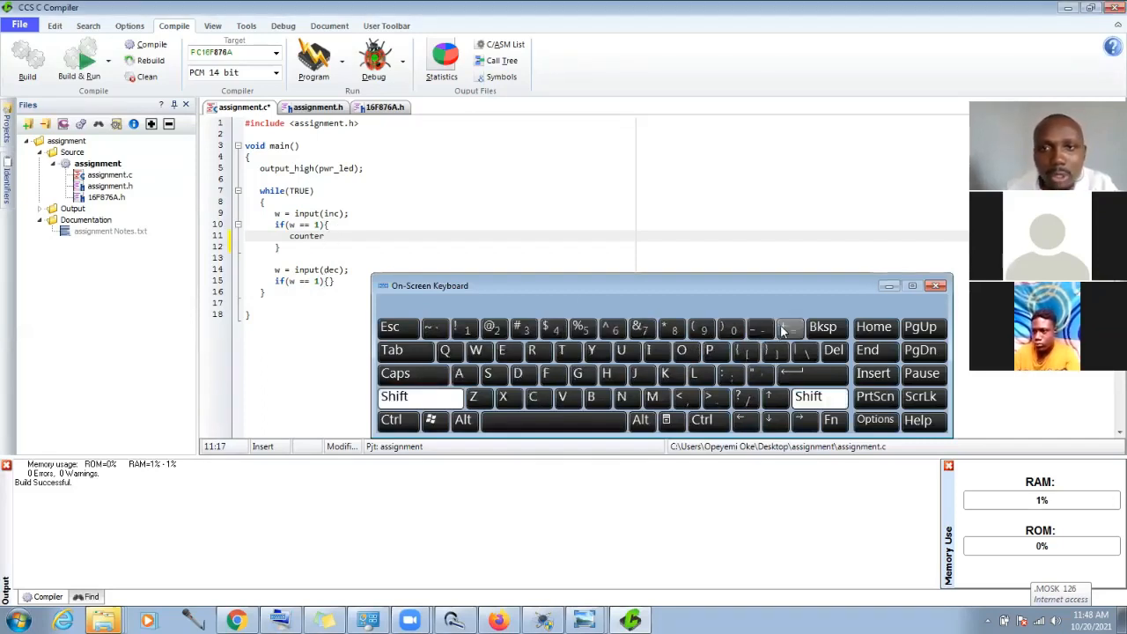
{"action": "left_click", "coordinate": [786, 328]}
{"action": "left_click", "coordinate": [787, 328]}
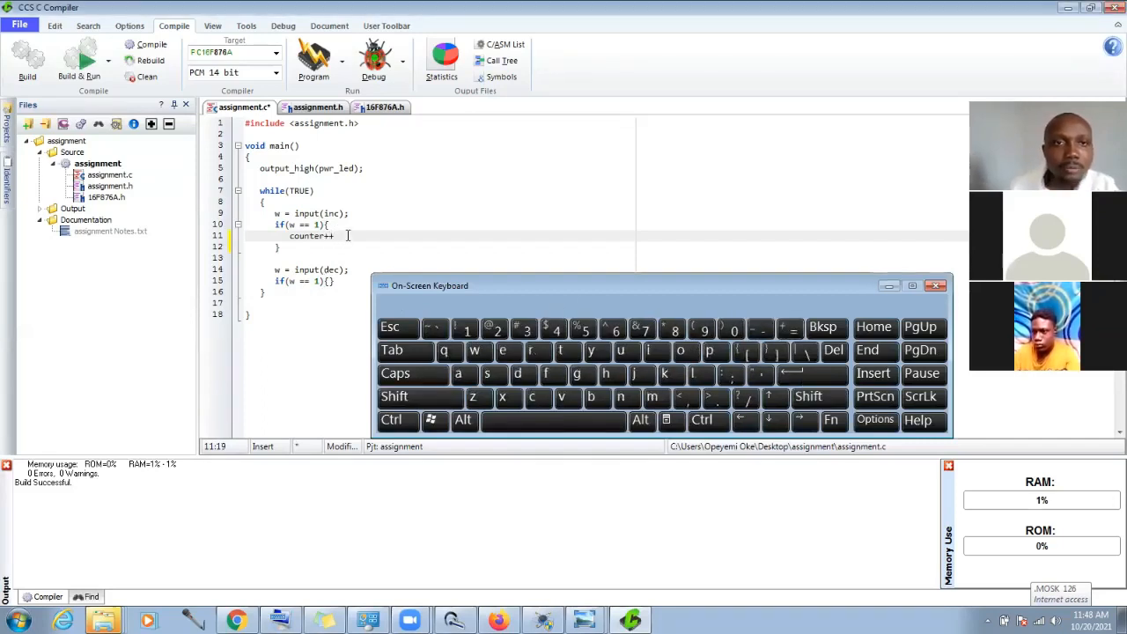
{"action": "left_click", "coordinate": [732, 374]}
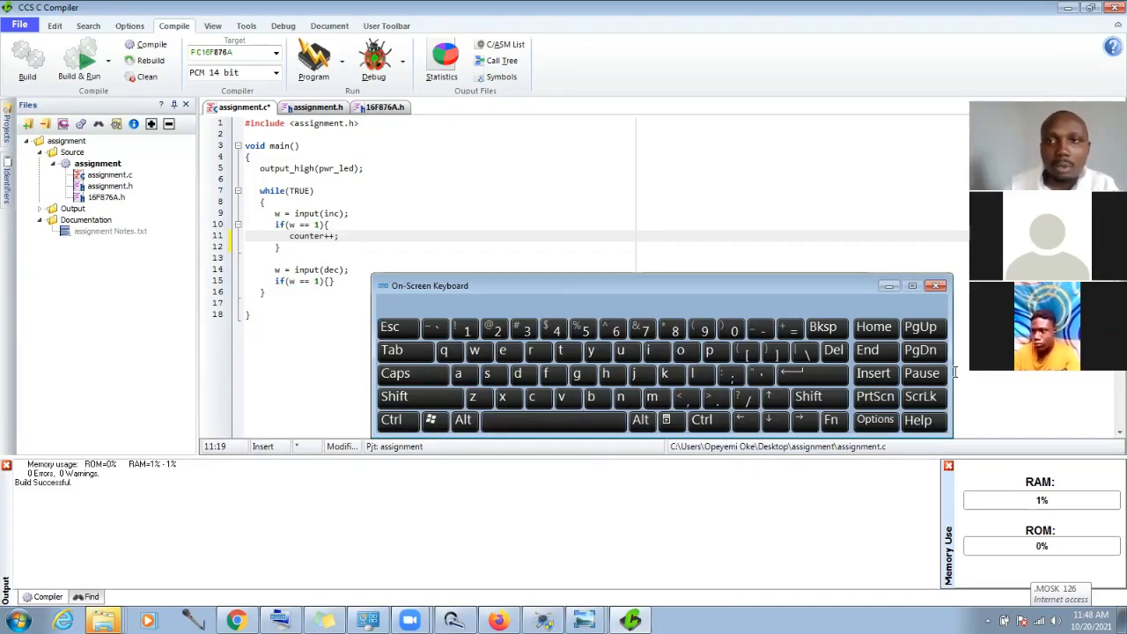
{"action": "left_click", "coordinate": [887, 286]}
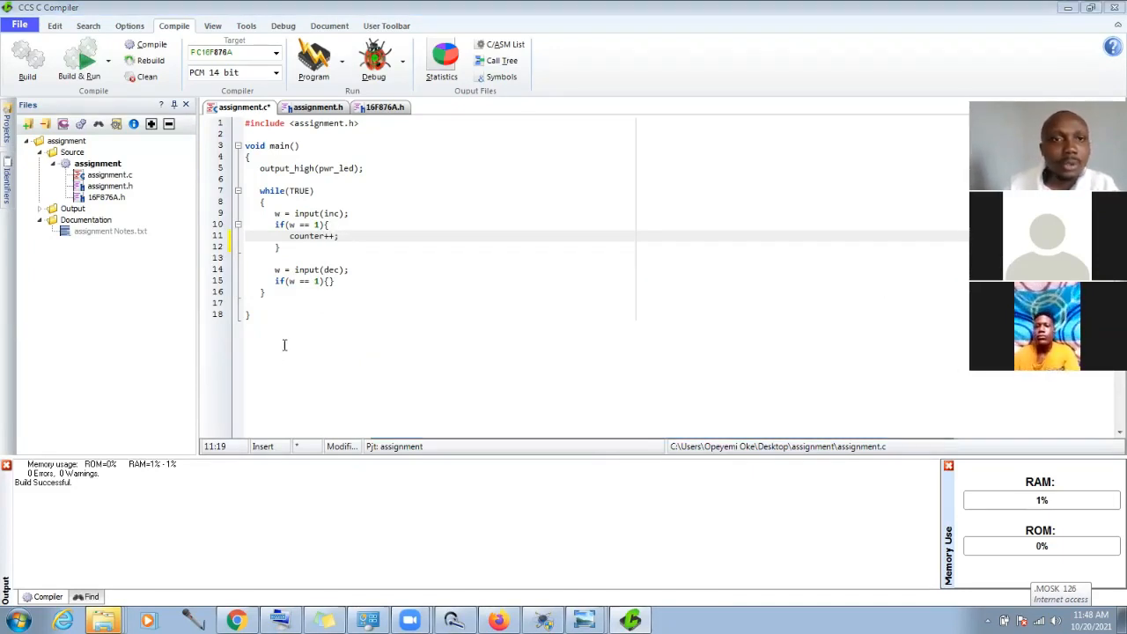
Step: Below counter++;, begin a nested condition if(count == 100, reusing the == operator from the if(w == 1) line
{"action": "left_click", "coordinate": [350, 236]}
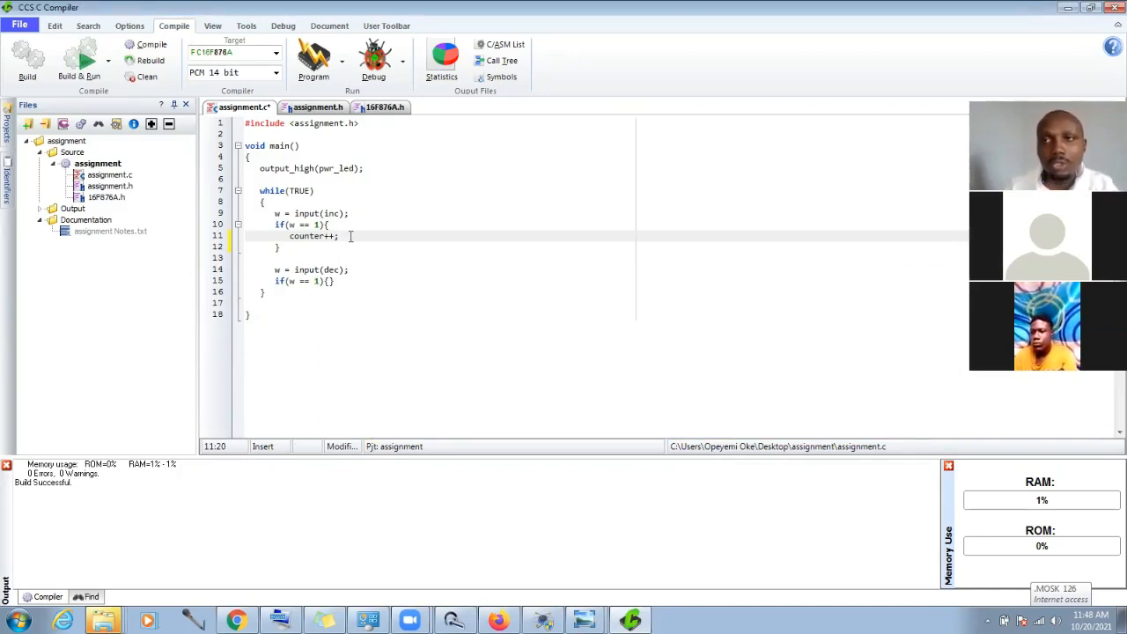
{"action": "key", "text": "Return"}
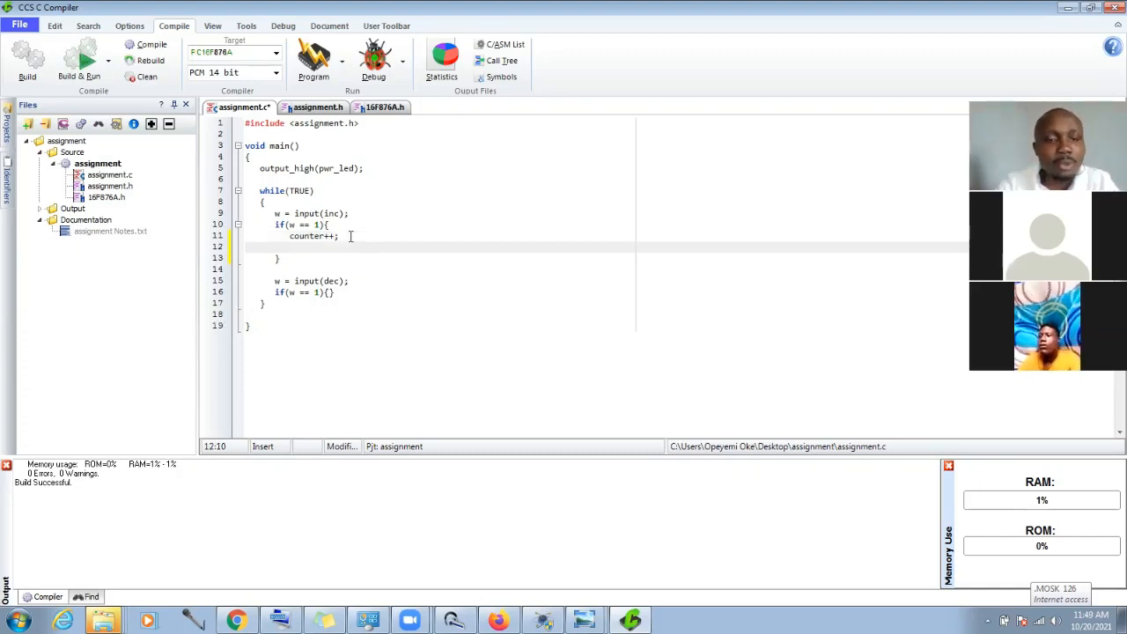
{"action": "type", "text": "if"}
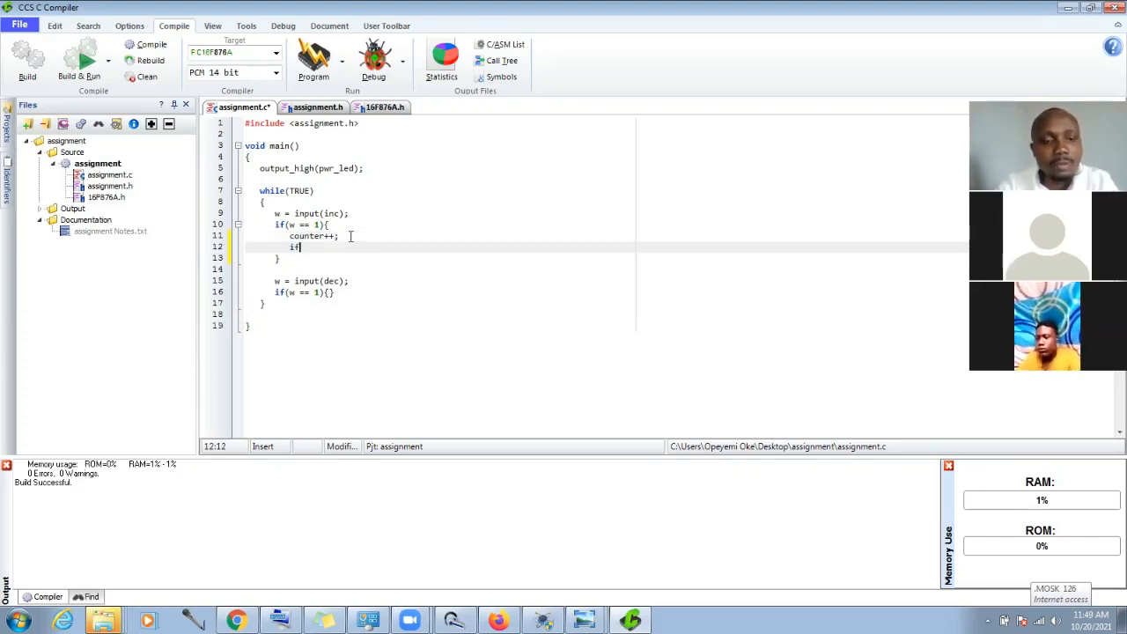
{"action": "type", "text": "(count"}
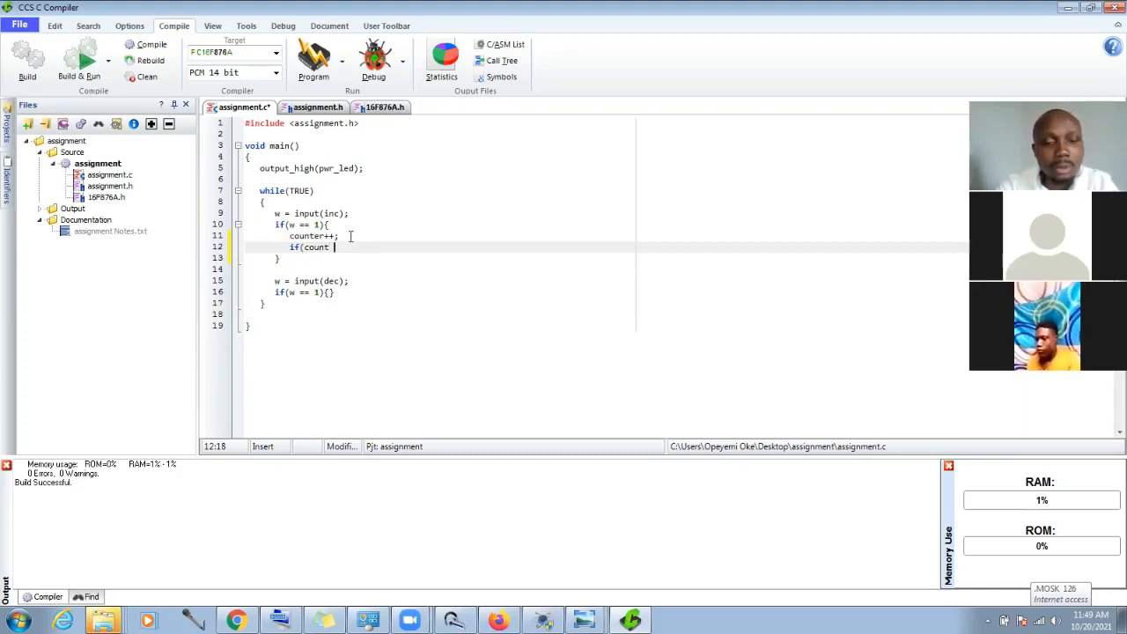
{"action": "key", "text": "ctrl+v"}
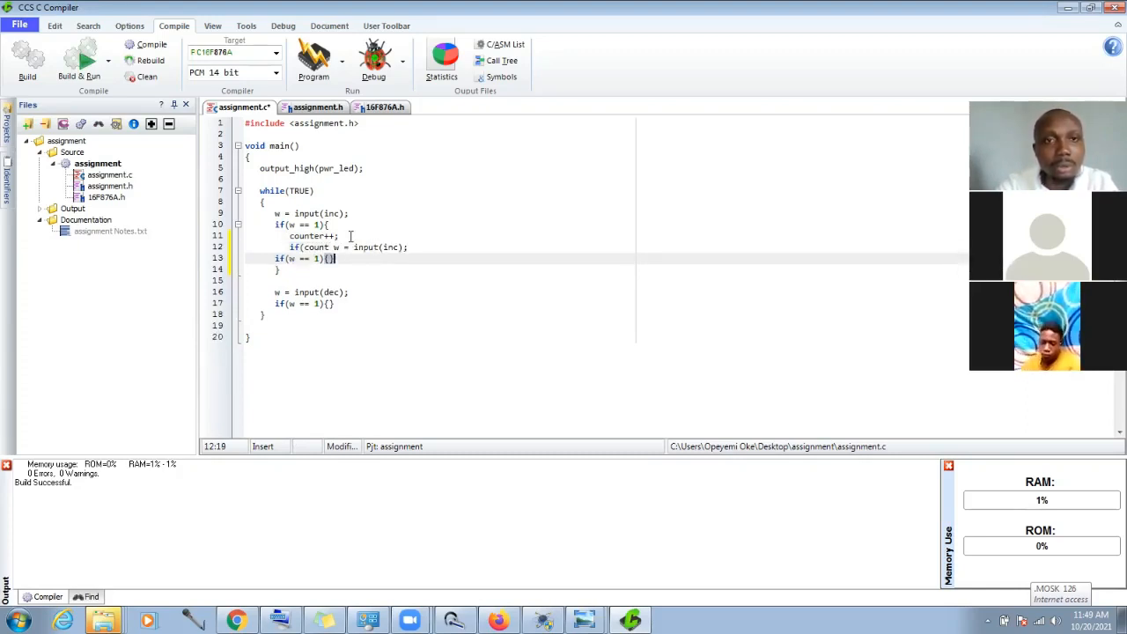
{"action": "key", "text": "ctrl+z"}
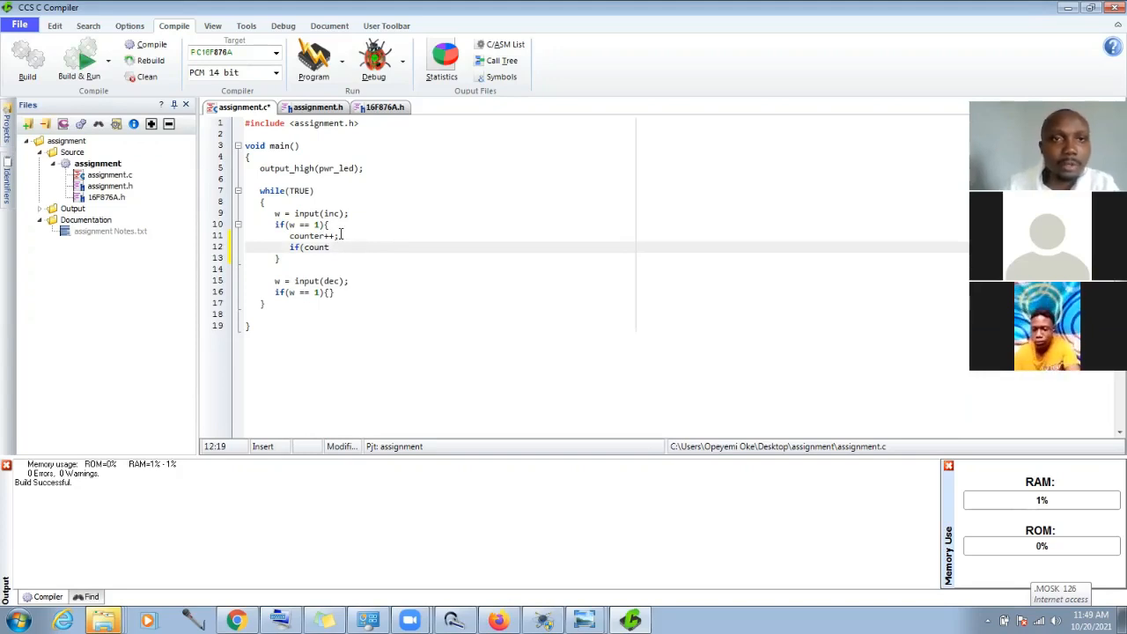
{"action": "left_click_drag", "start_coordinate": [299, 224], "coordinate": [310, 225]}
{"action": "key", "text": "ctrl+c"}
{"action": "left_click", "coordinate": [342, 246]}
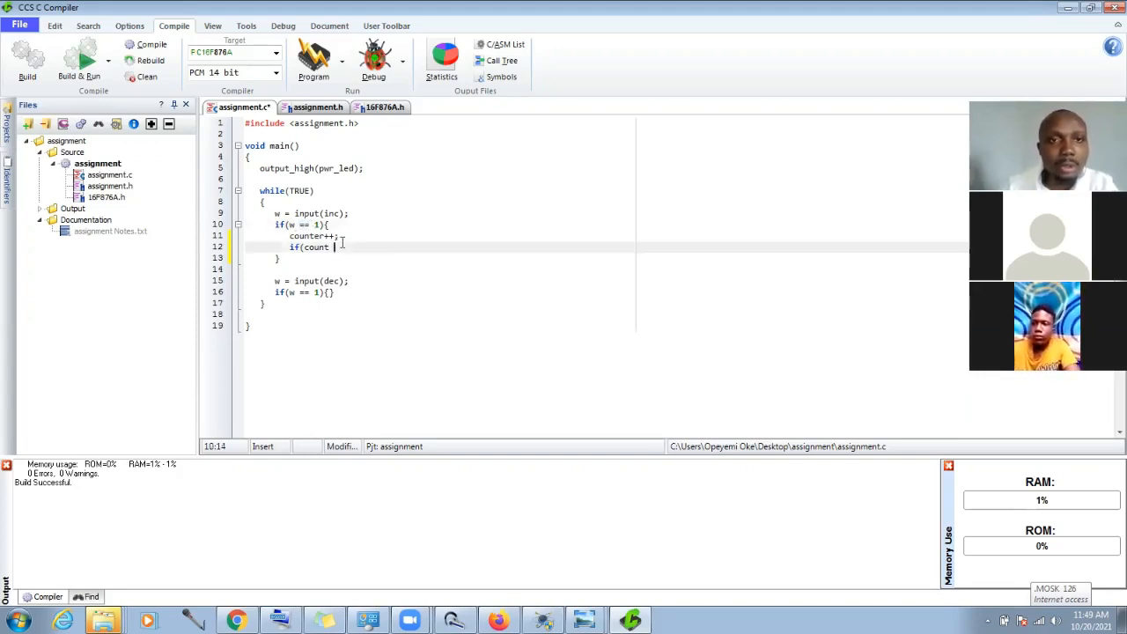
{"action": "key", "text": "ctrl+v"}
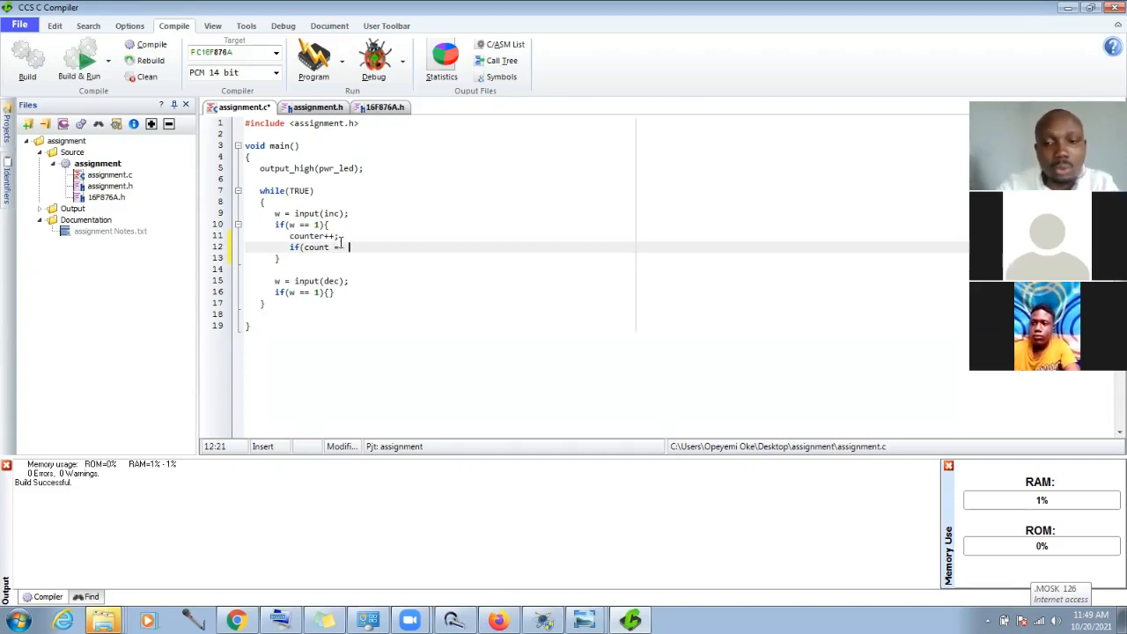
{"action": "type", "text": "100"}
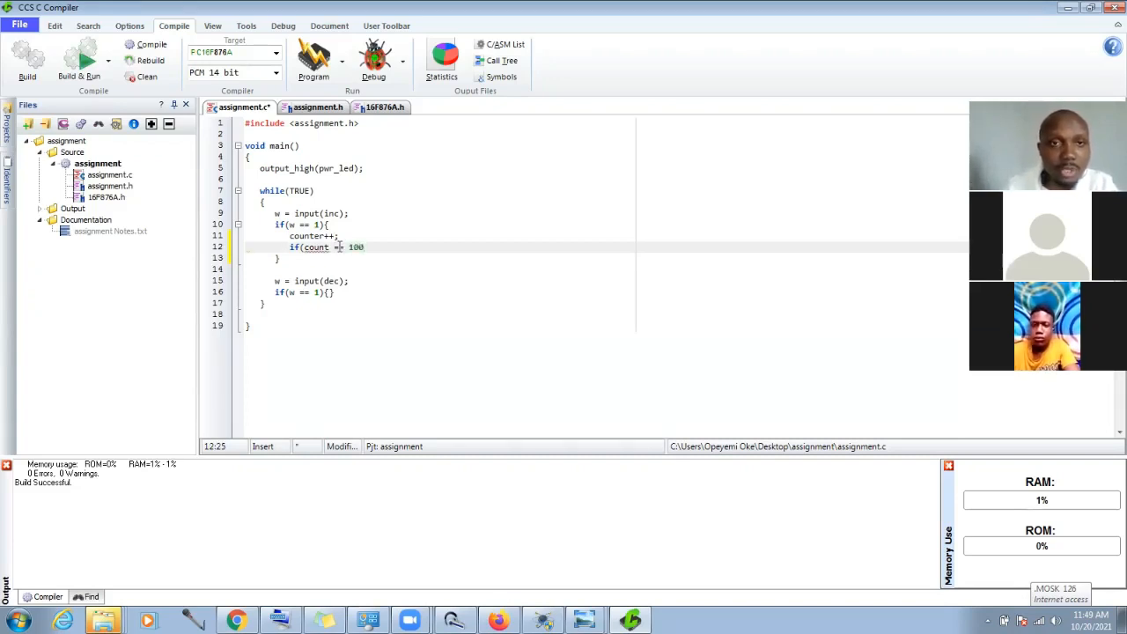
Step: Change the comparison in the nested condition to >= and close its parenthesis after 100
{"action": "left_click", "coordinate": [338, 248]}
{"action": "key", "text": "BackSpace"}
{"action": "type", "text": ">"}
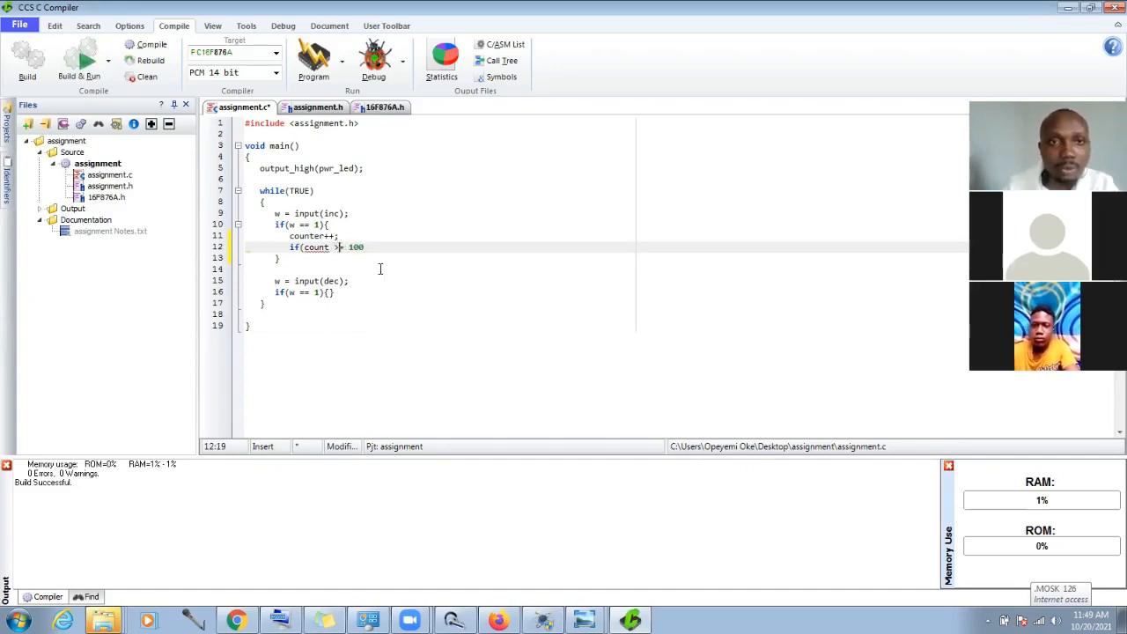
{"action": "type", "text": ")"}
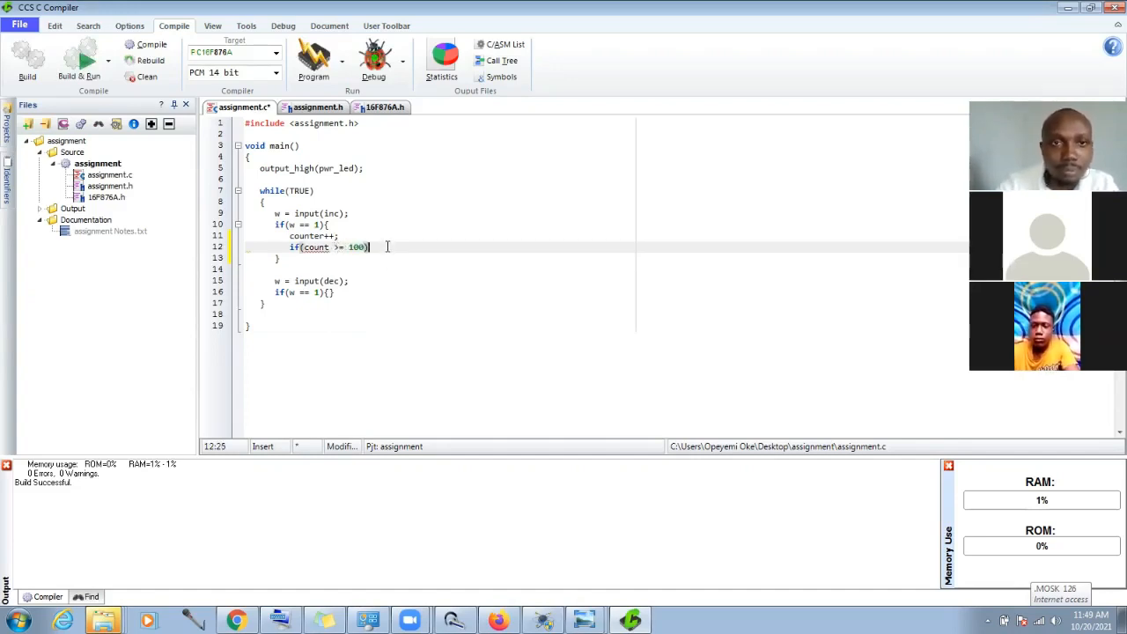
Step: Complete the nested line as if(counter >= 100) counter = 100;, correcting the variable name in the condition, and save assignment.c
{"action": "type", "text": " counter"}
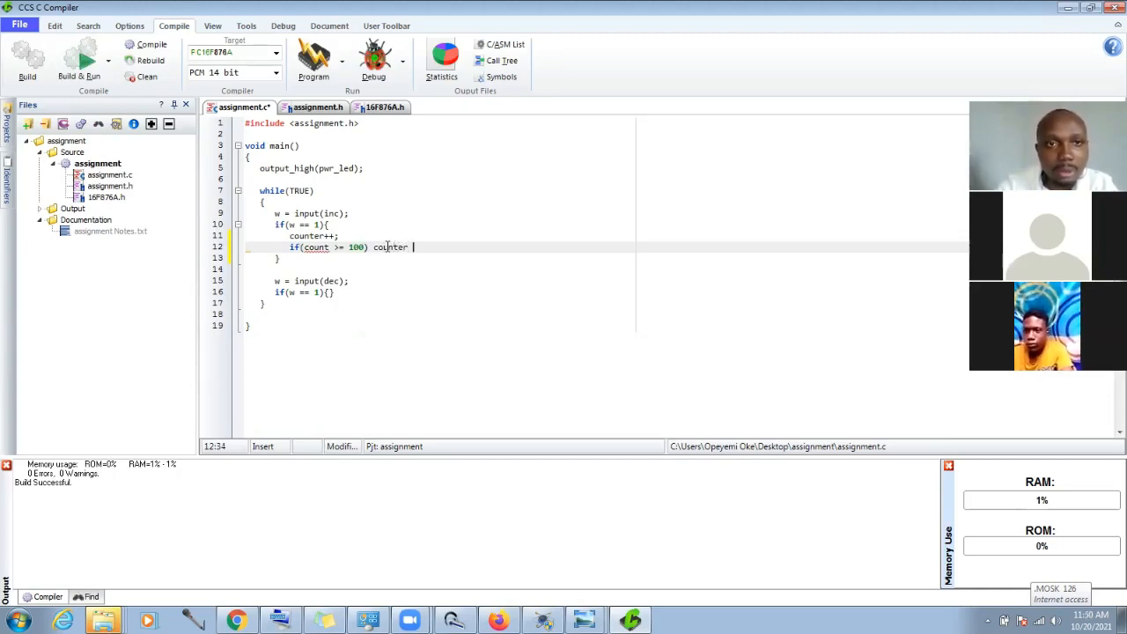
{"action": "left_click", "coordinate": [332, 247]}
{"action": "type", "text": "er"}
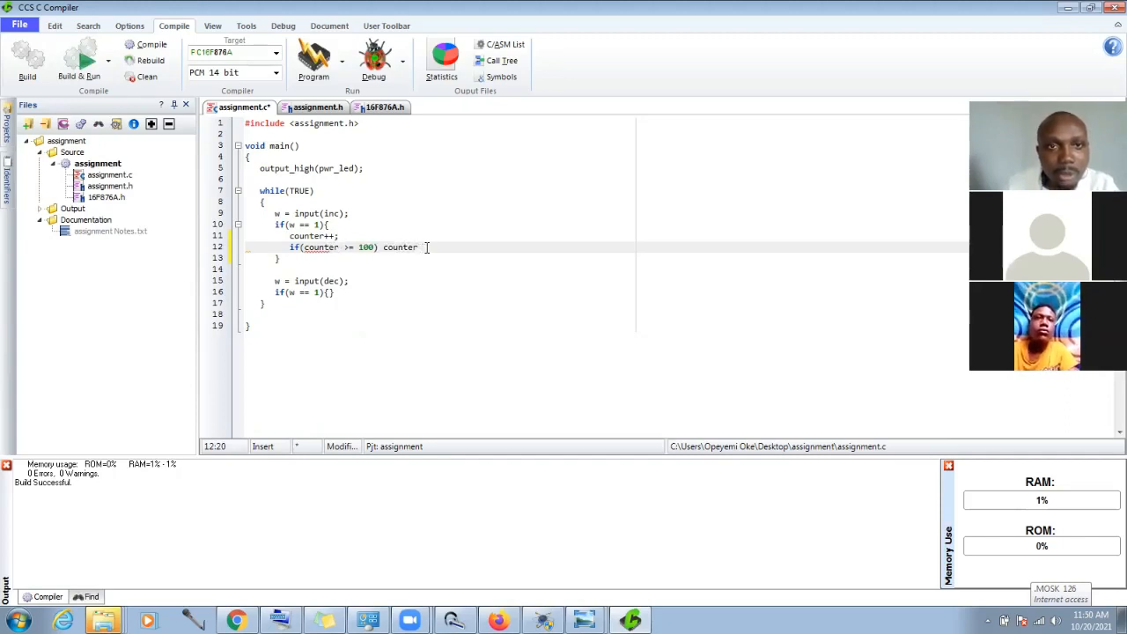
{"action": "left_click", "coordinate": [425, 248]}
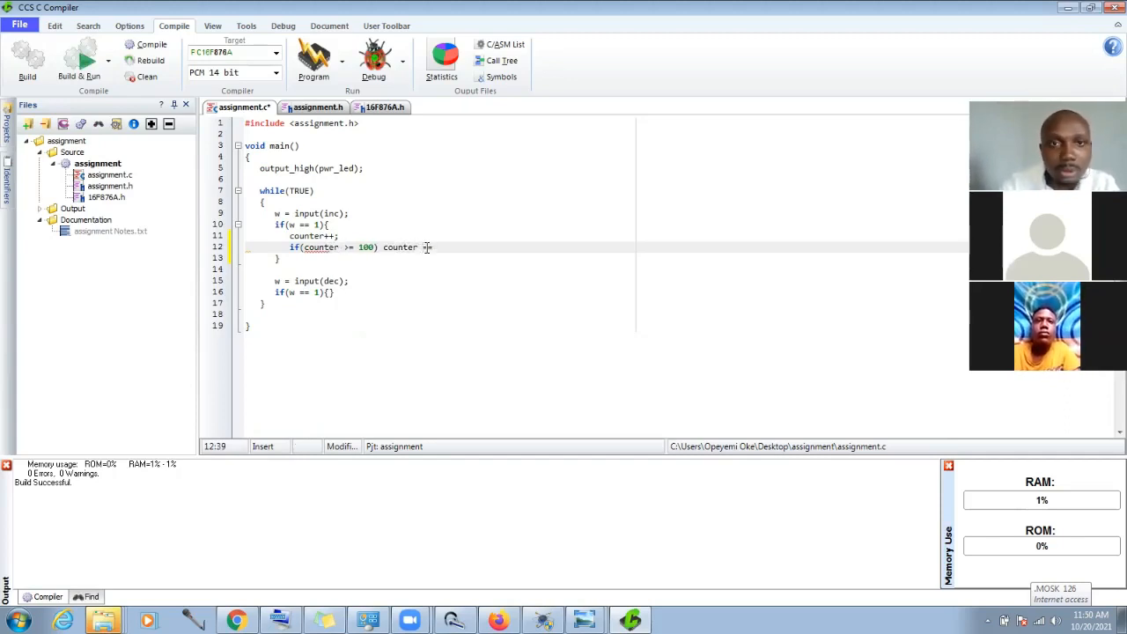
{"action": "type", "text": "100;"}
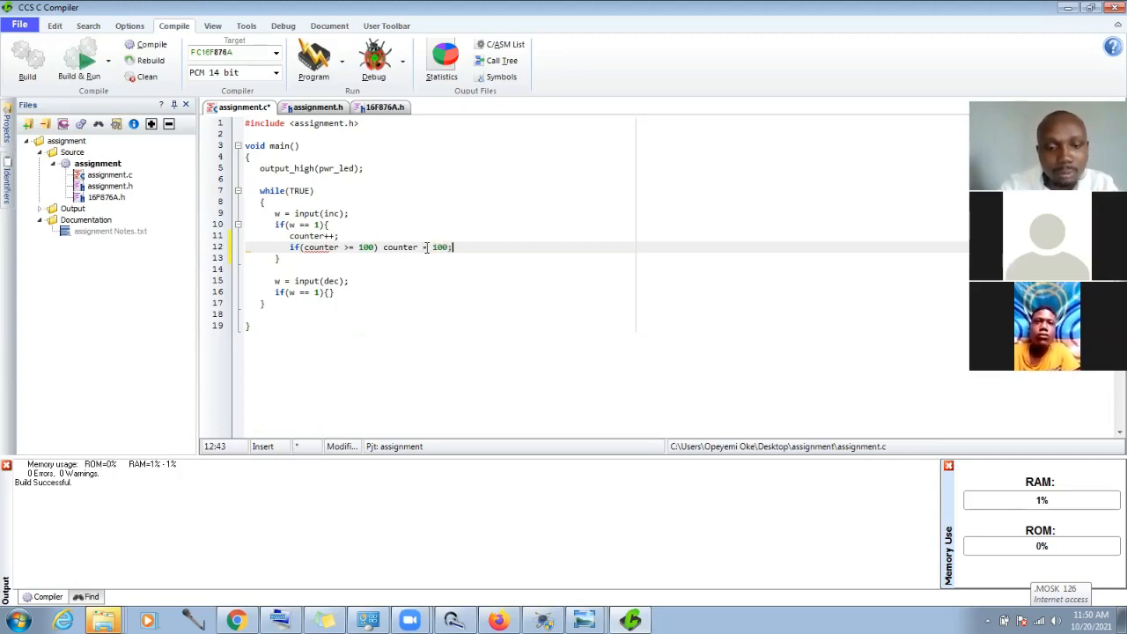
{"action": "key", "text": "ctrl+s"}
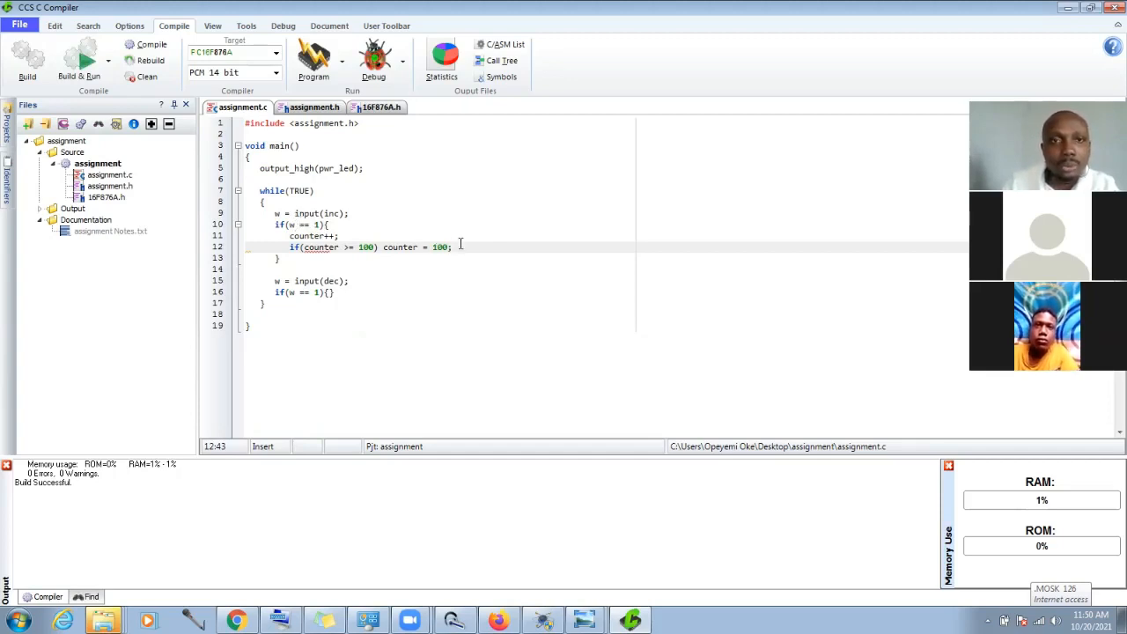
Step: Add output_b(counter); below the nested condition in the inc block and save the file
{"action": "key", "text": "Return"}
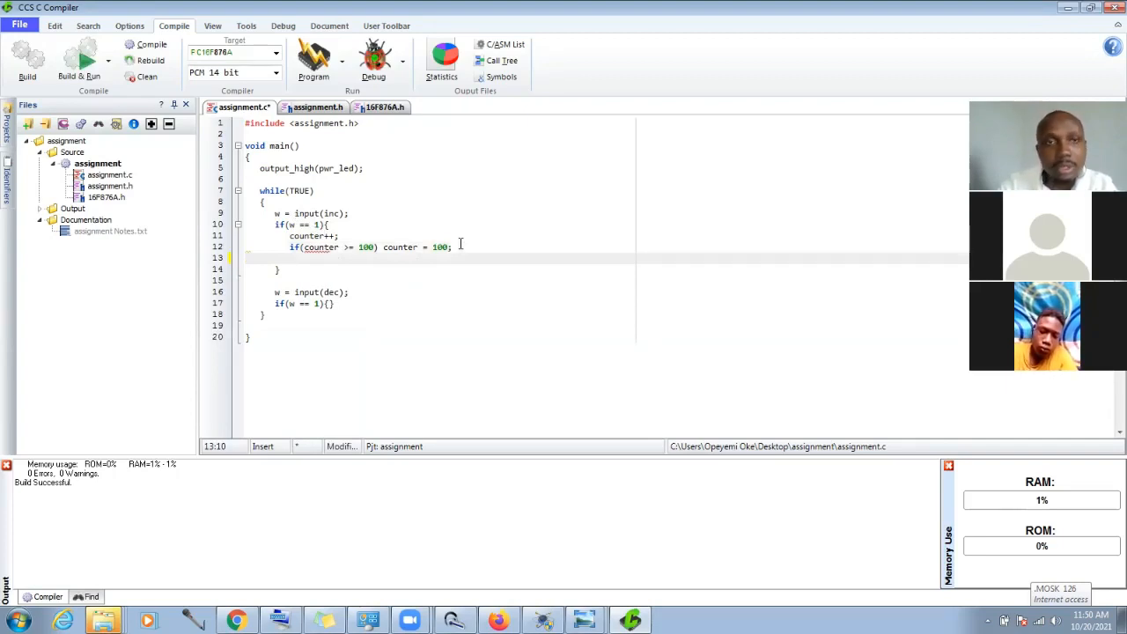
{"action": "type", "text": "output"}
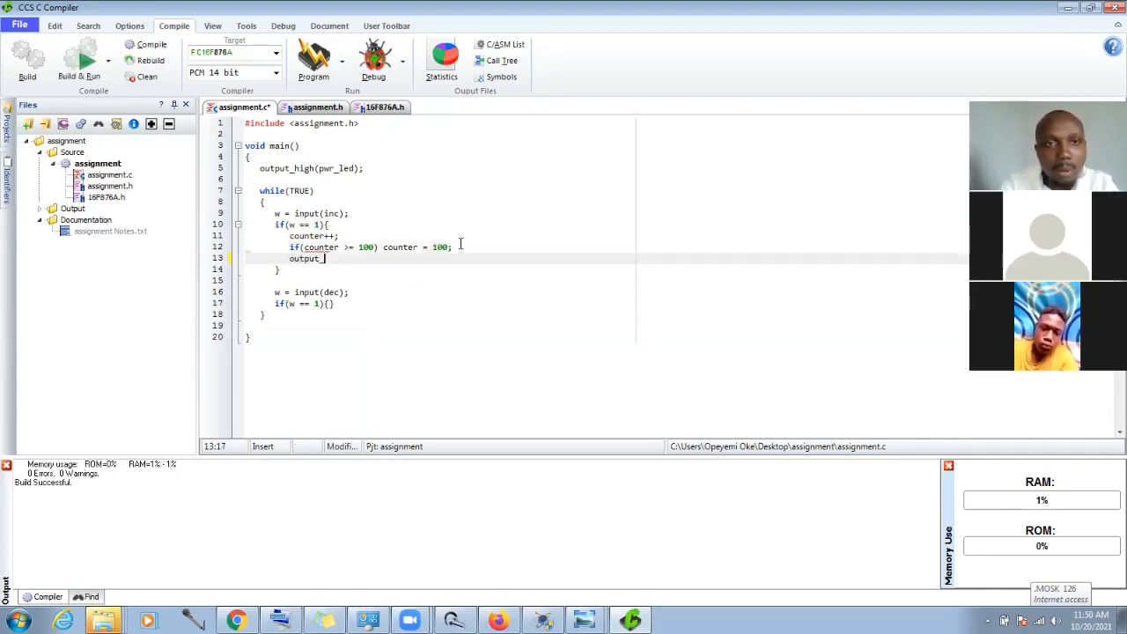
{"action": "type", "text": "_b(counter"}
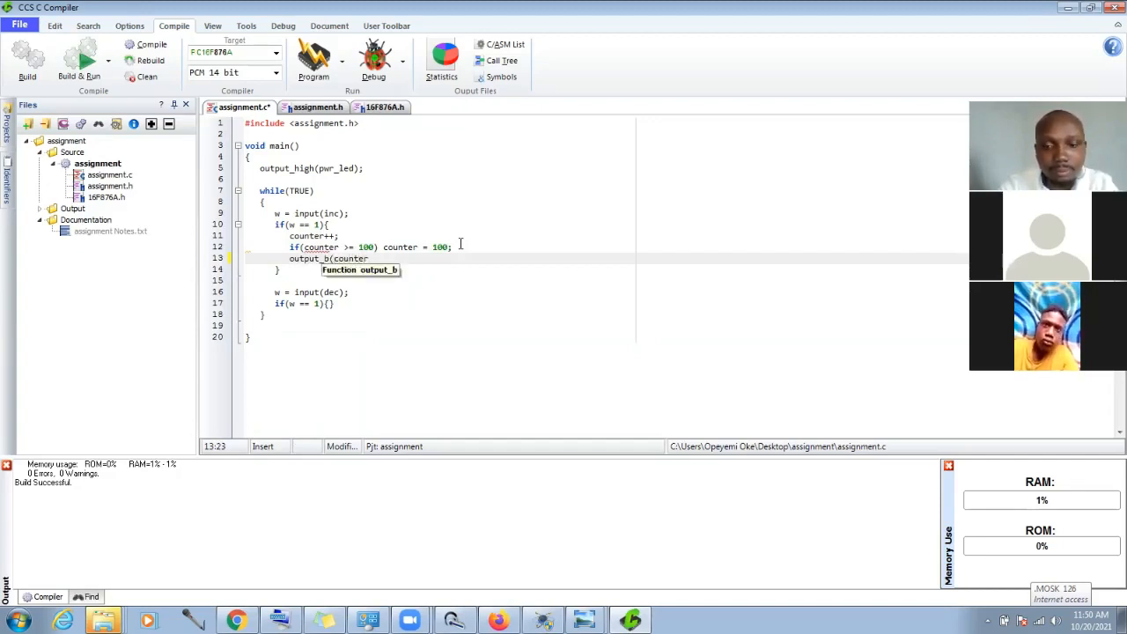
{"action": "type", "text": ");"}
{"action": "key", "text": "ctrl+s"}
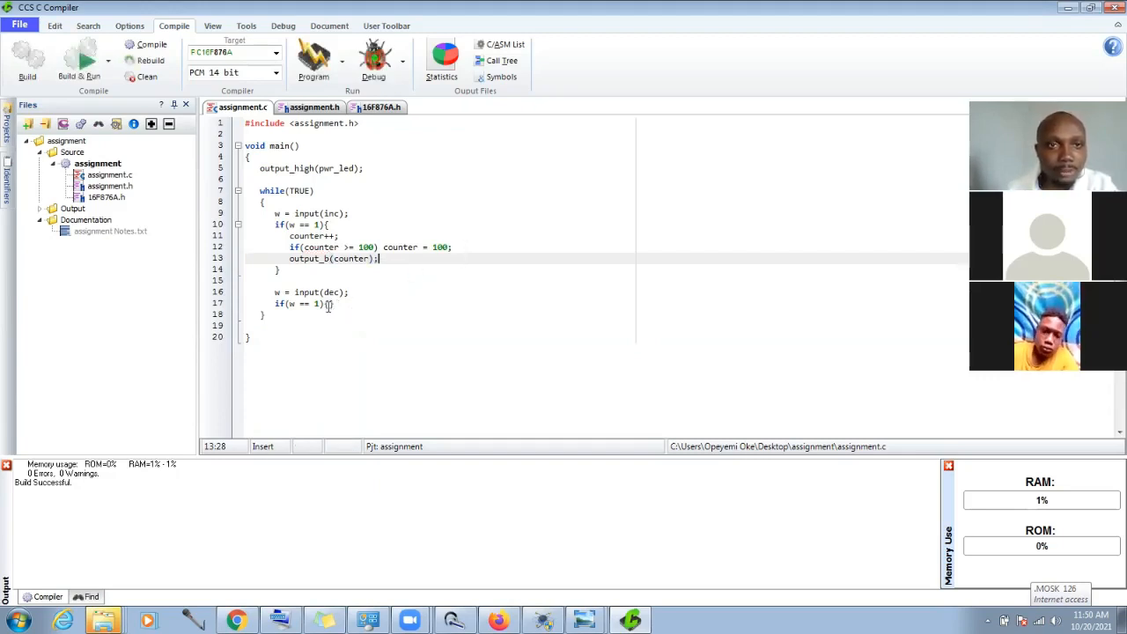
Step: Expand the braces of the if(w == 1) block under w = input(dec);, add counter--; inside, and save the file
{"action": "left_click", "coordinate": [328, 305]}
{"action": "key", "text": "Return"}
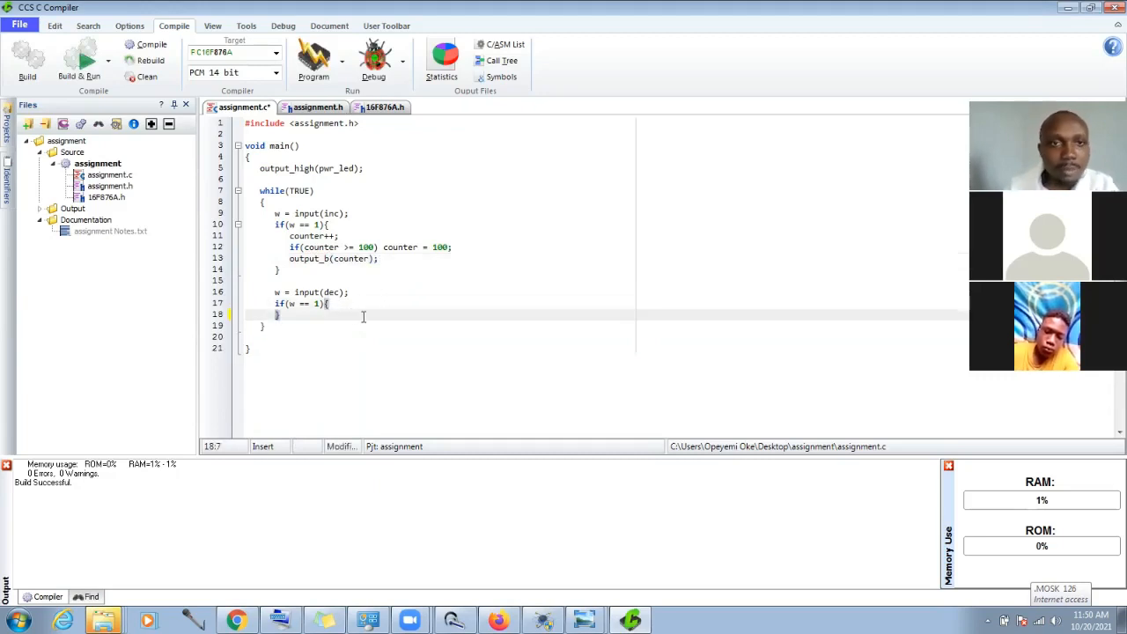
{"action": "left_click", "coordinate": [353, 305]}
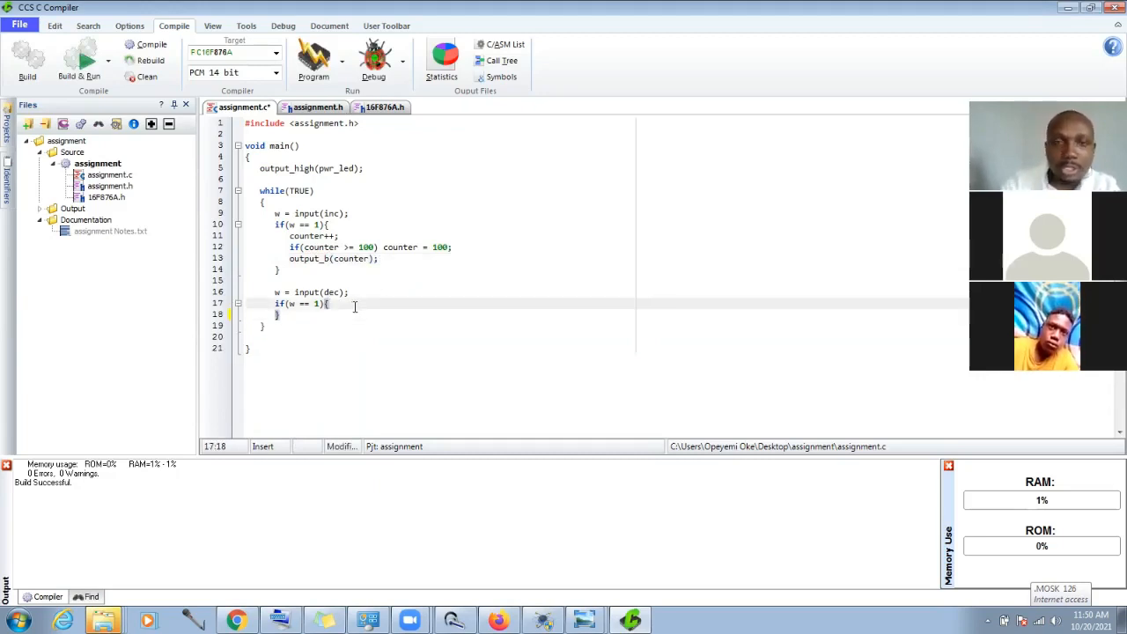
{"action": "key", "text": "Return"}
{"action": "type", "text": "c"}
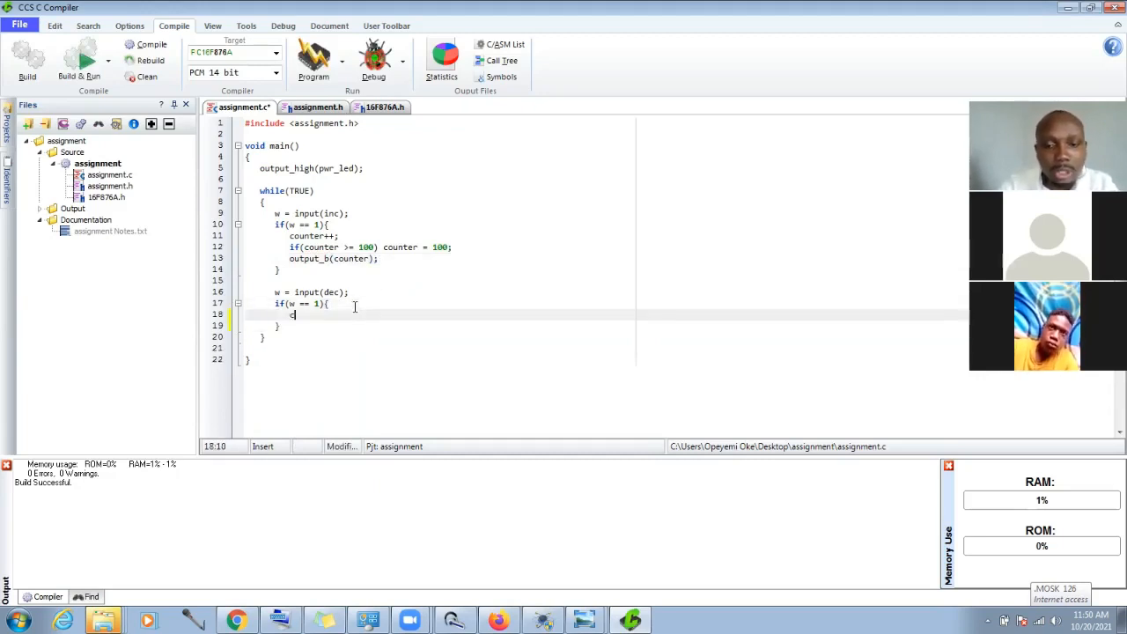
{"action": "type", "text": "ounter"}
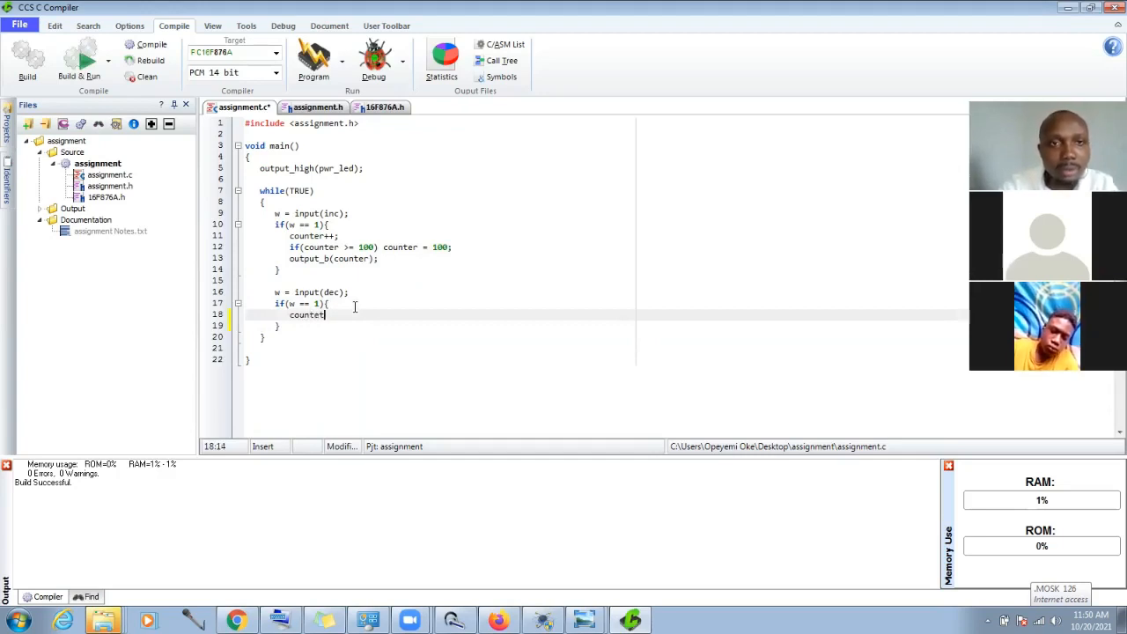
{"action": "type", "text": "r"}
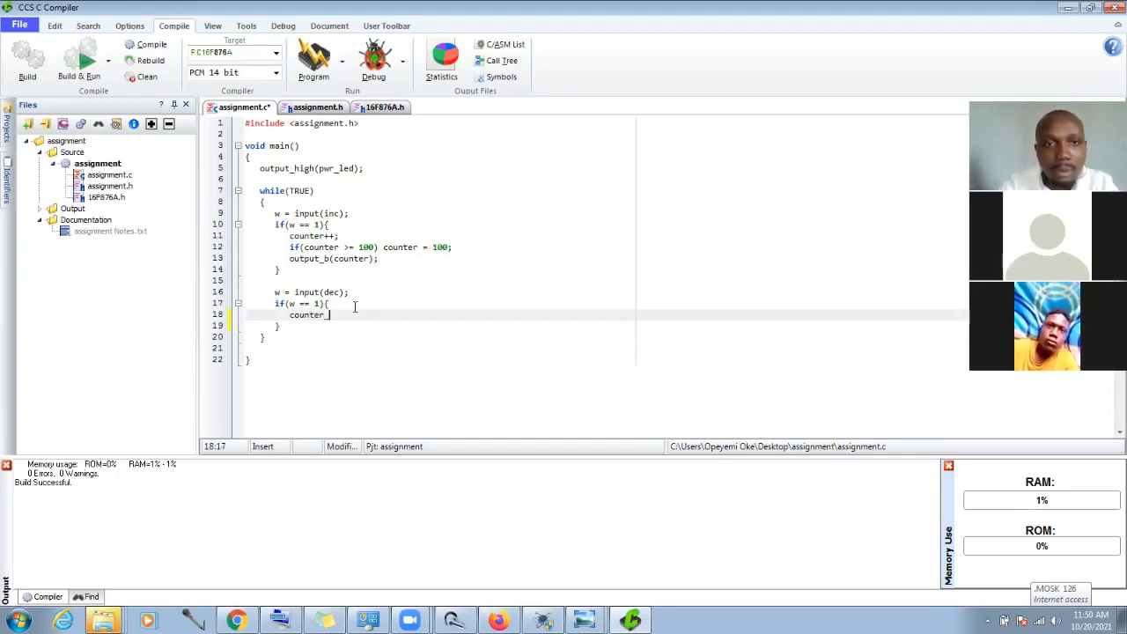
{"action": "type", "text": "-"}
{"action": "key", "text": "BackSpace"}
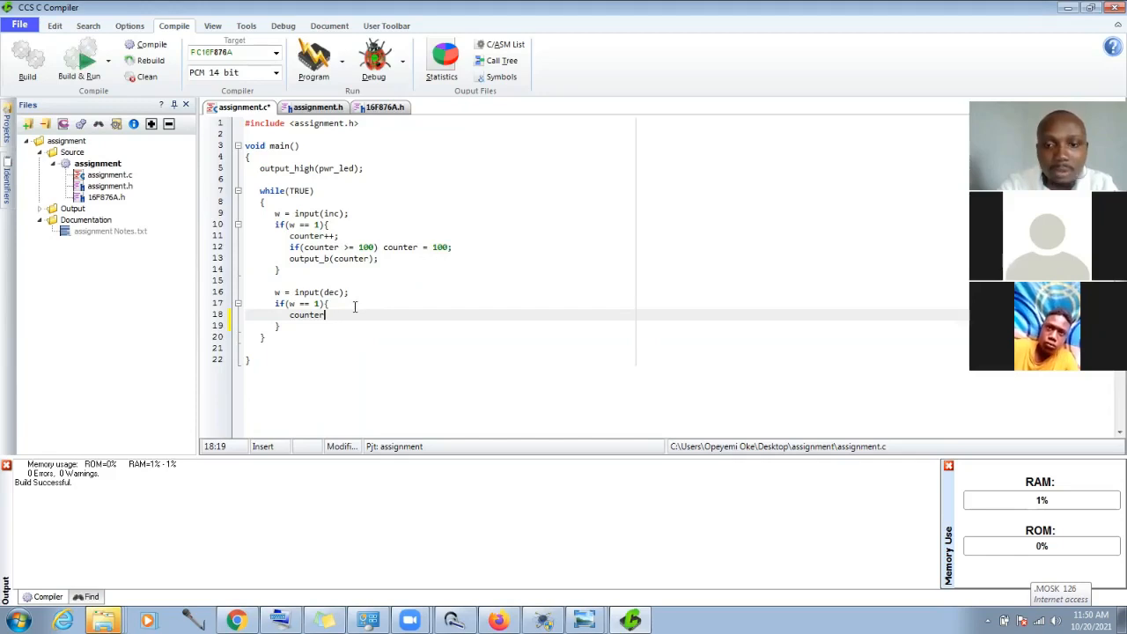
{"action": "type", "text": "-;"}
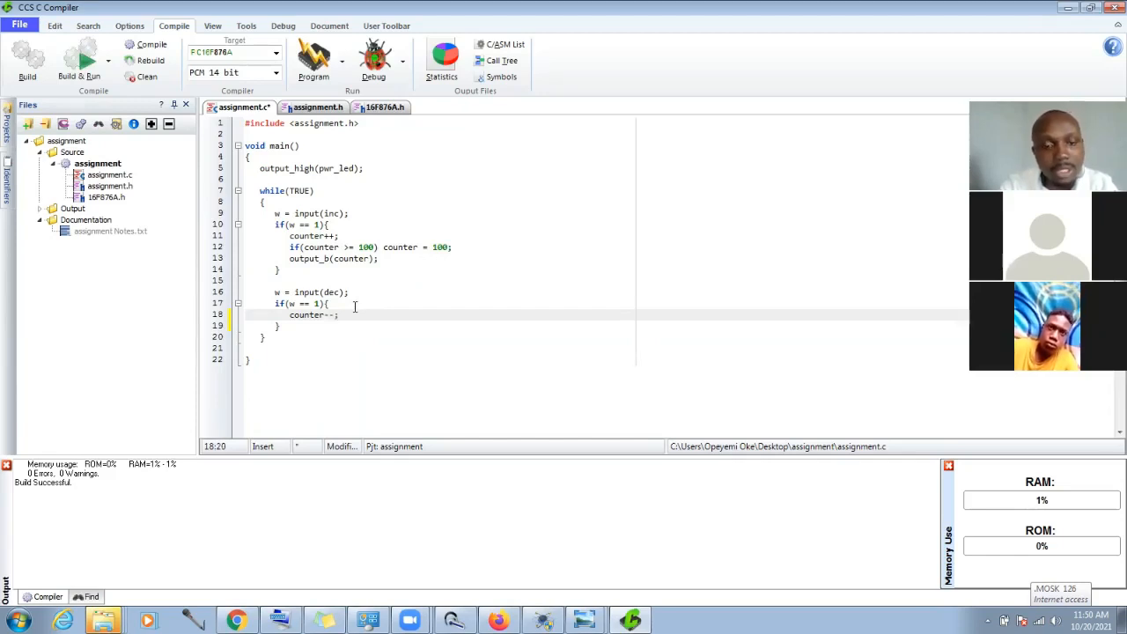
{"action": "key", "text": "ctrl+s"}
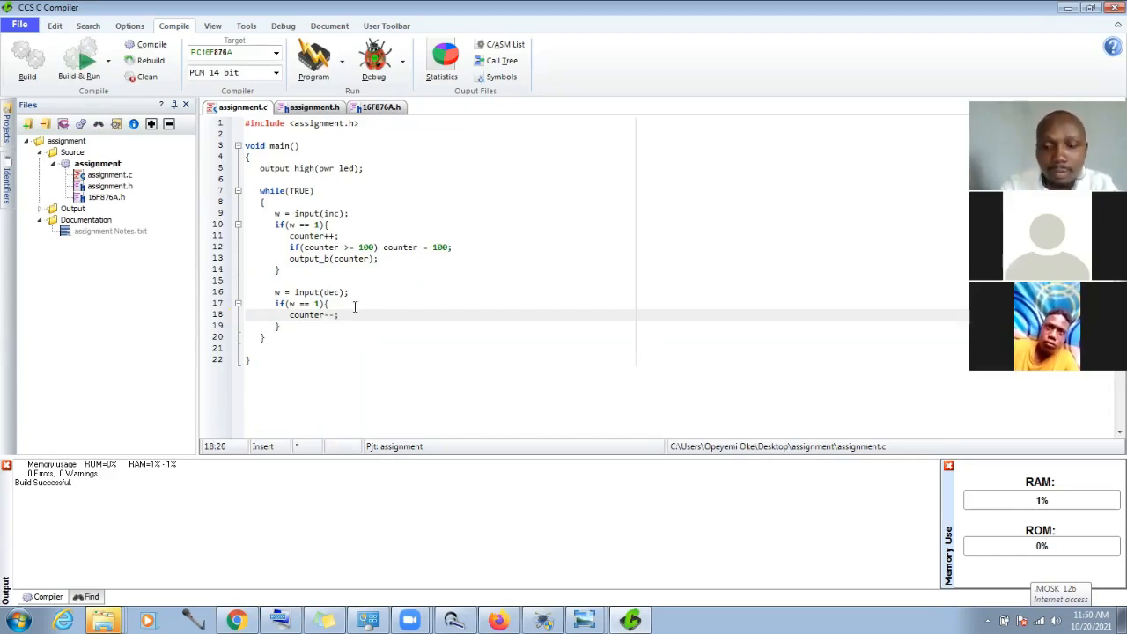
Step: Below counter--;, begin a nested condition if(counter < 1)||, entering the || operator with the on-screen keyboard
{"action": "key", "text": "Return"}
{"action": "type", "text": "if"}
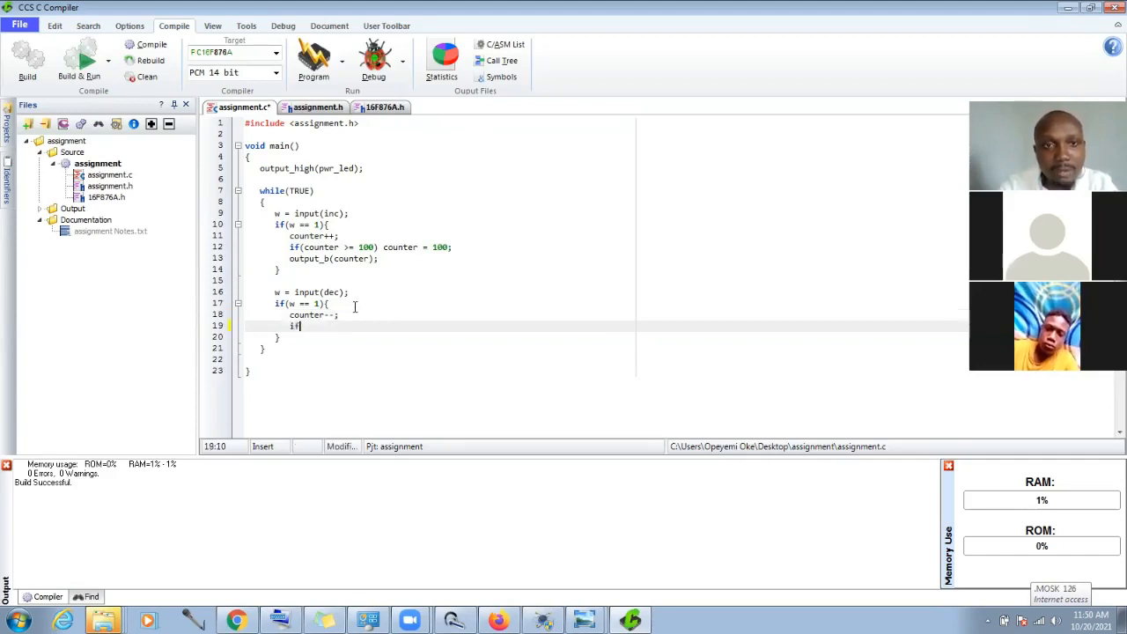
{"action": "type", "text": "(counter"}
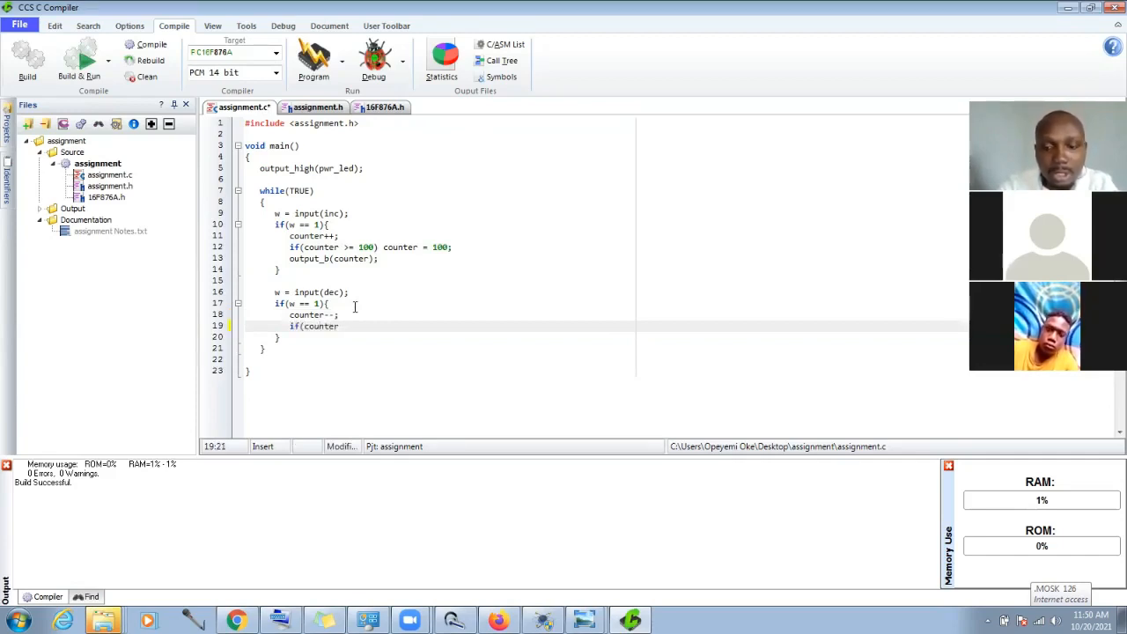
{"action": "type", "text": " 1"}
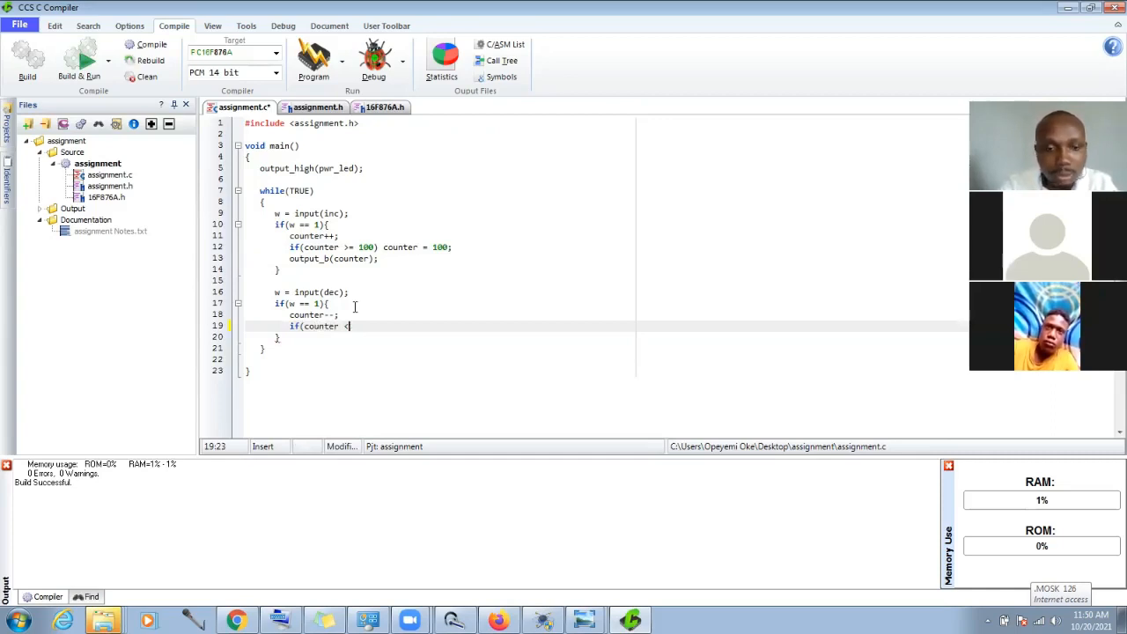
{"action": "type", "text": "1)"}
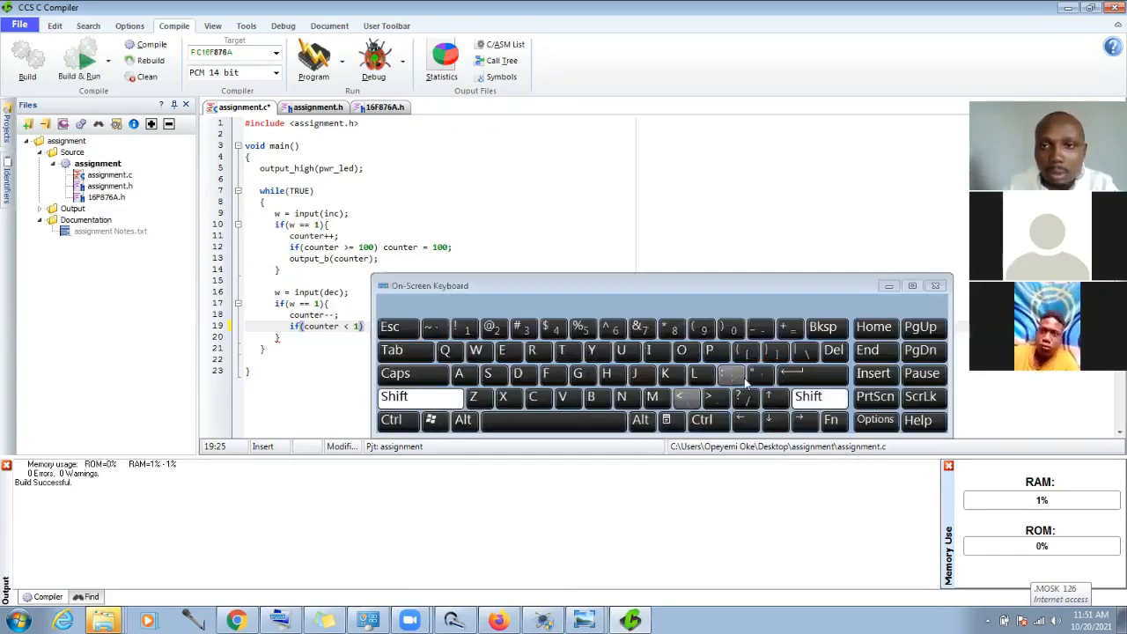
{"action": "double_click", "coordinate": [802, 354], "text": "shift"}
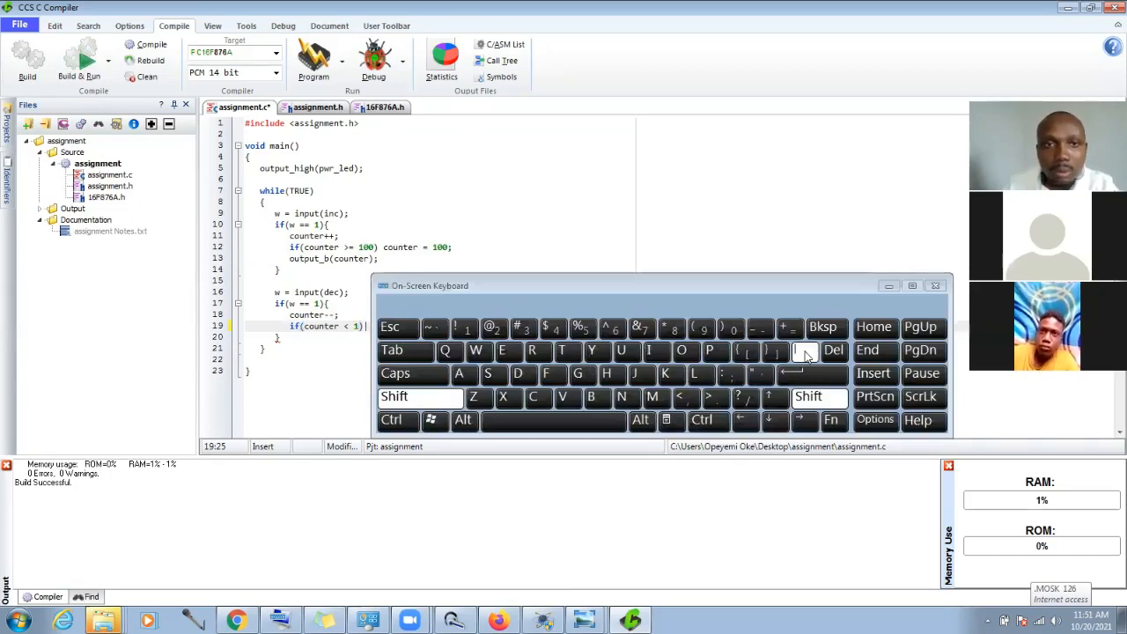
{"action": "left_click", "coordinate": [888, 287]}
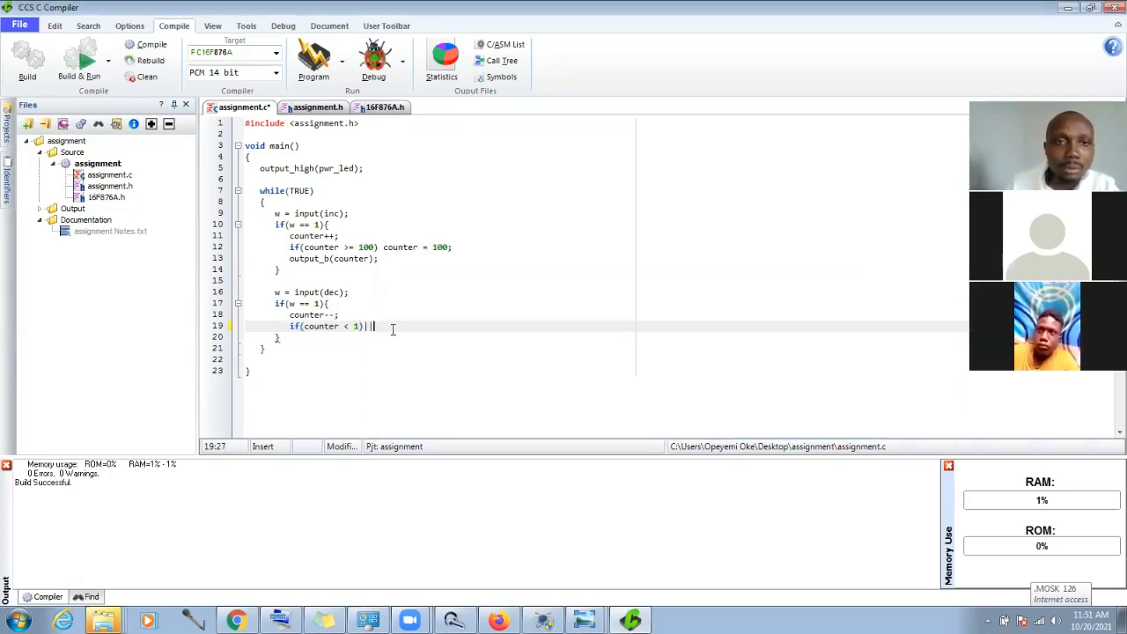
Step: Complete the nested line with (counter > 100) counter = 0; after the || operator and save assignment.c
{"action": "type", "text": "(counte"}
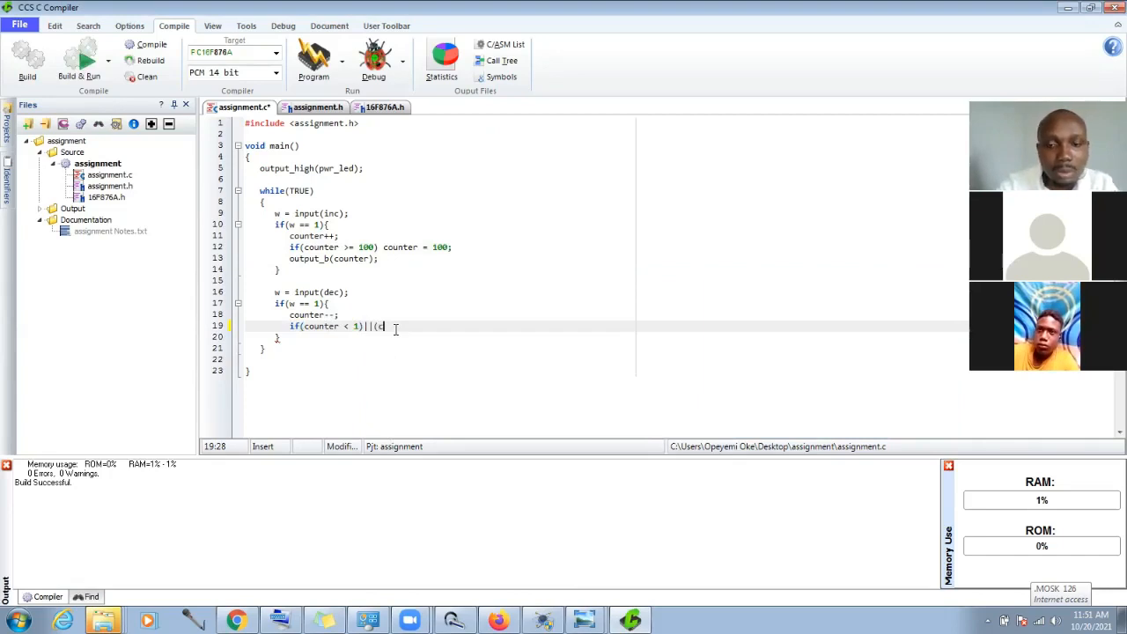
{"action": "type", "text": "r"}
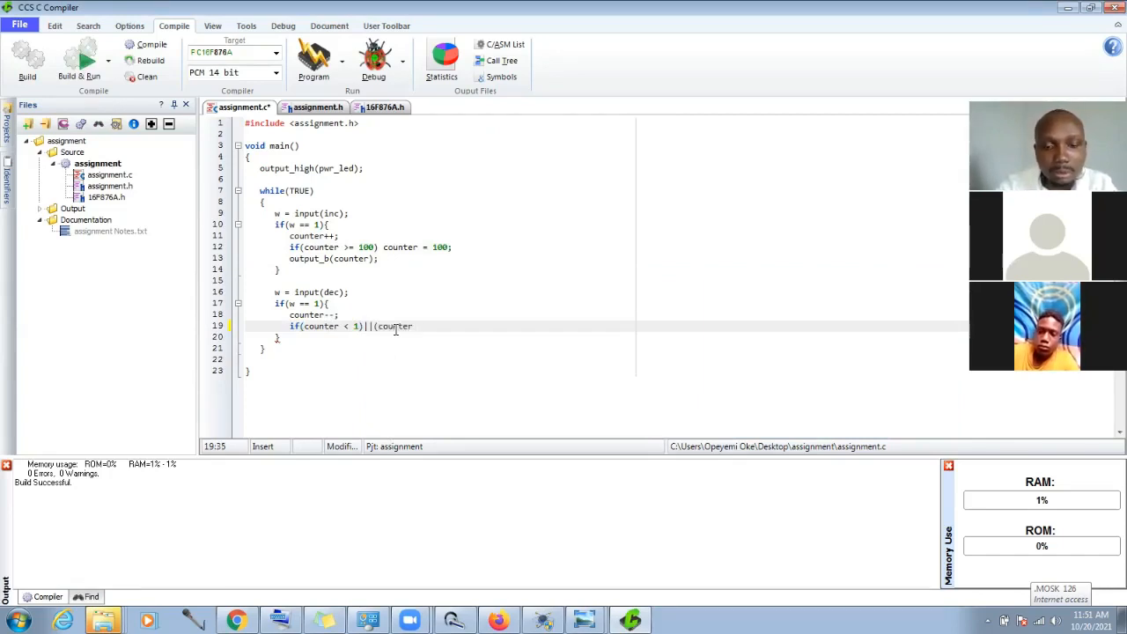
{"action": "type", "text": " > 10"}
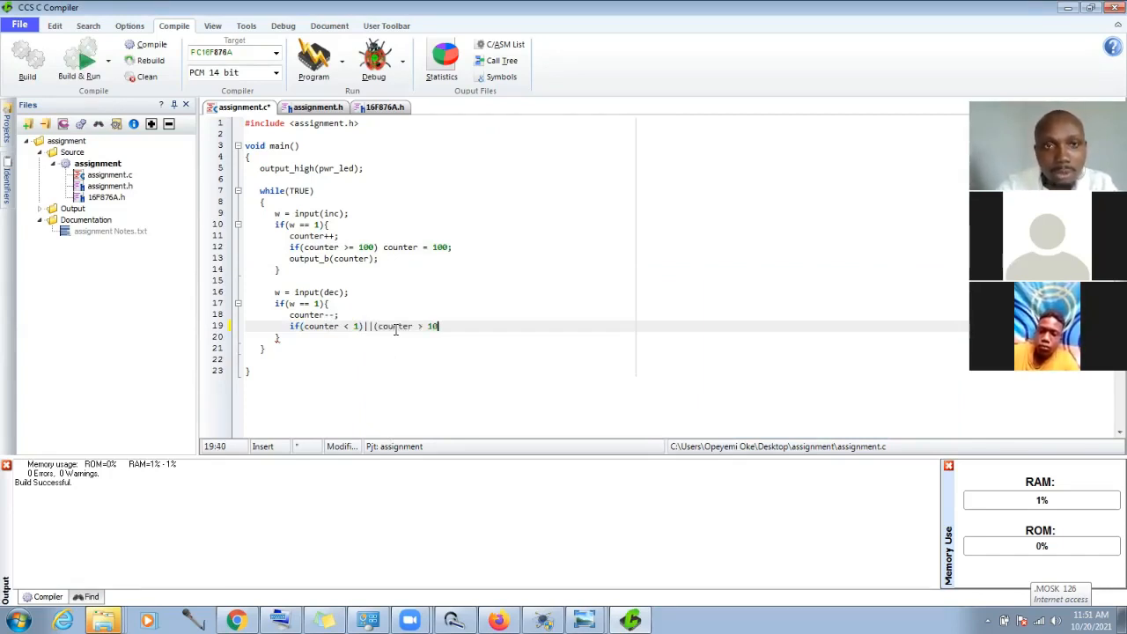
{"action": "type", "text": "0) counter"}
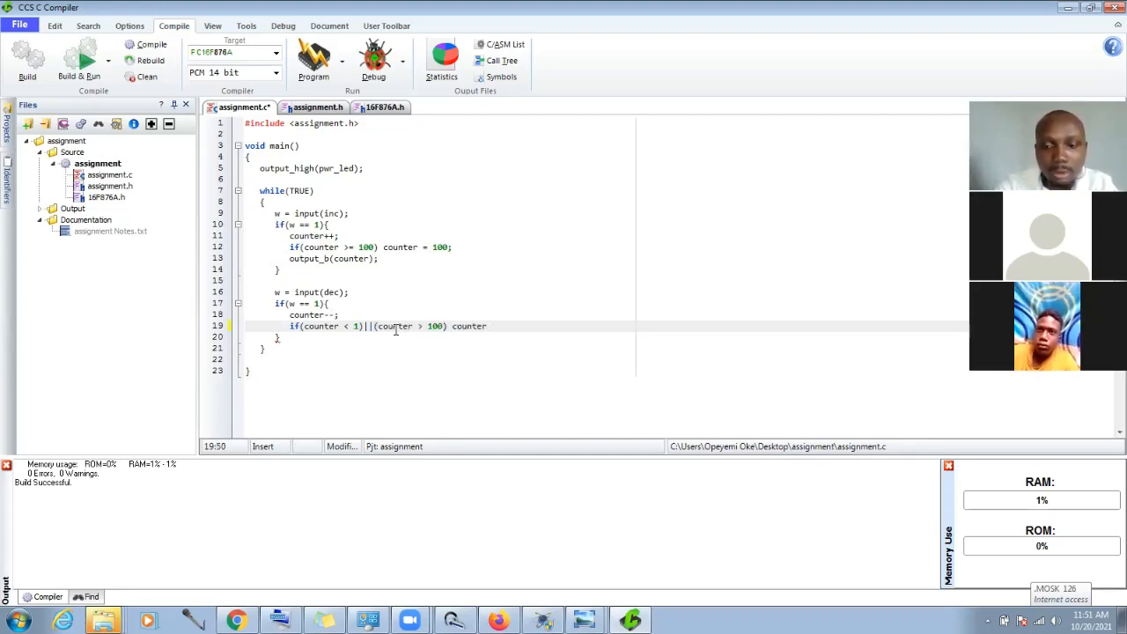
{"action": "type", "text": " =="}
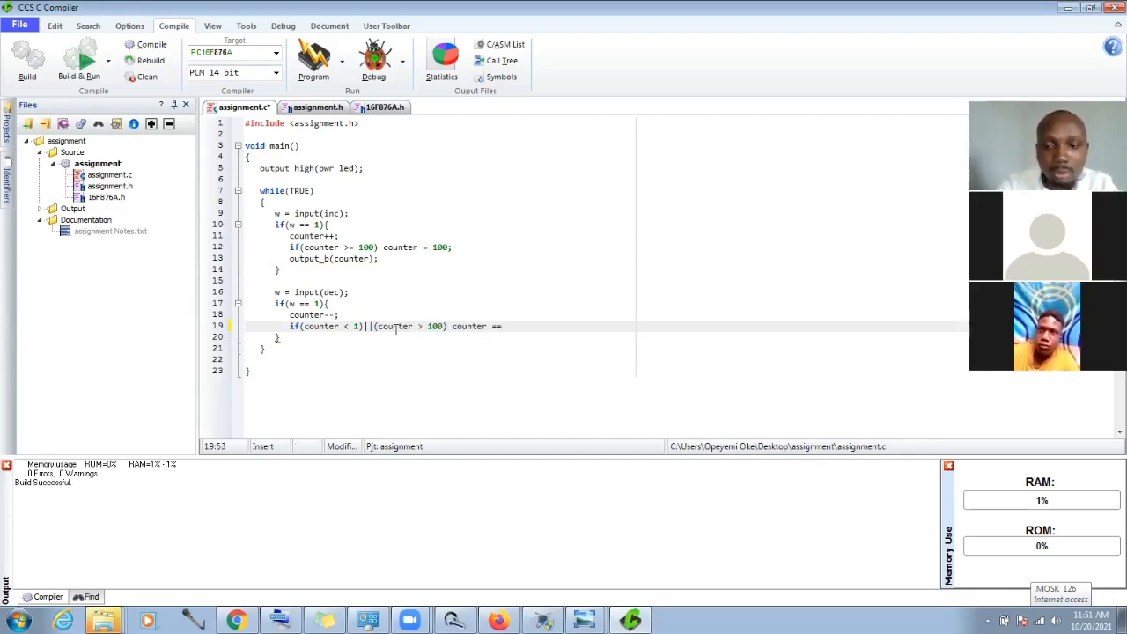
{"action": "key", "text": "BackSpace"}
{"action": "type", "text": "0"}
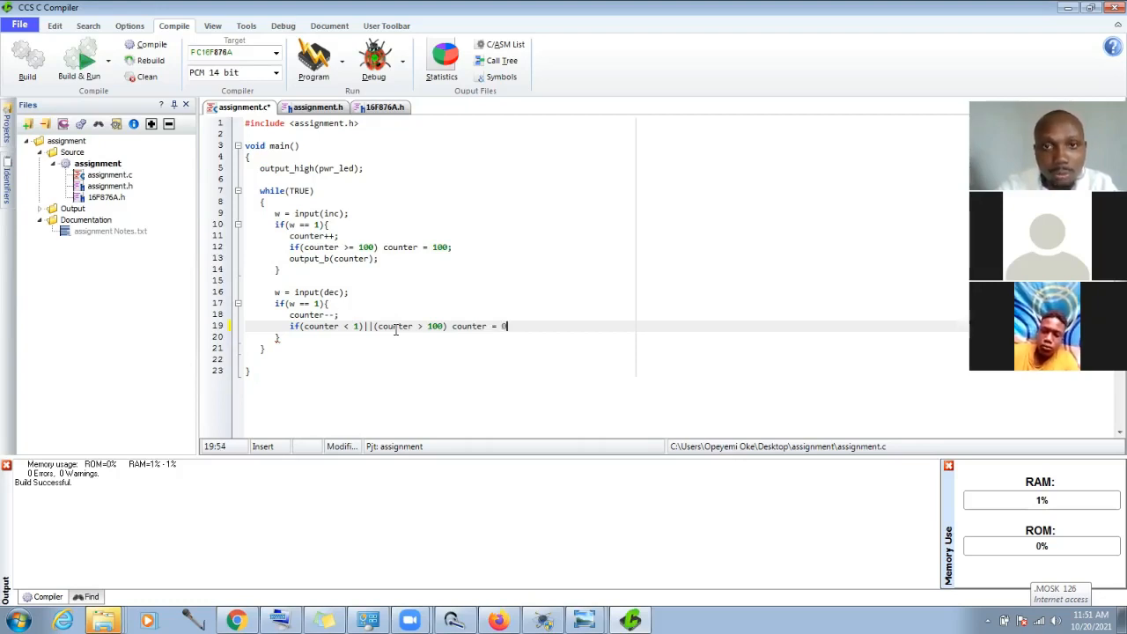
{"action": "type", "text": ";"}
{"action": "key", "text": "ctrl+s"}
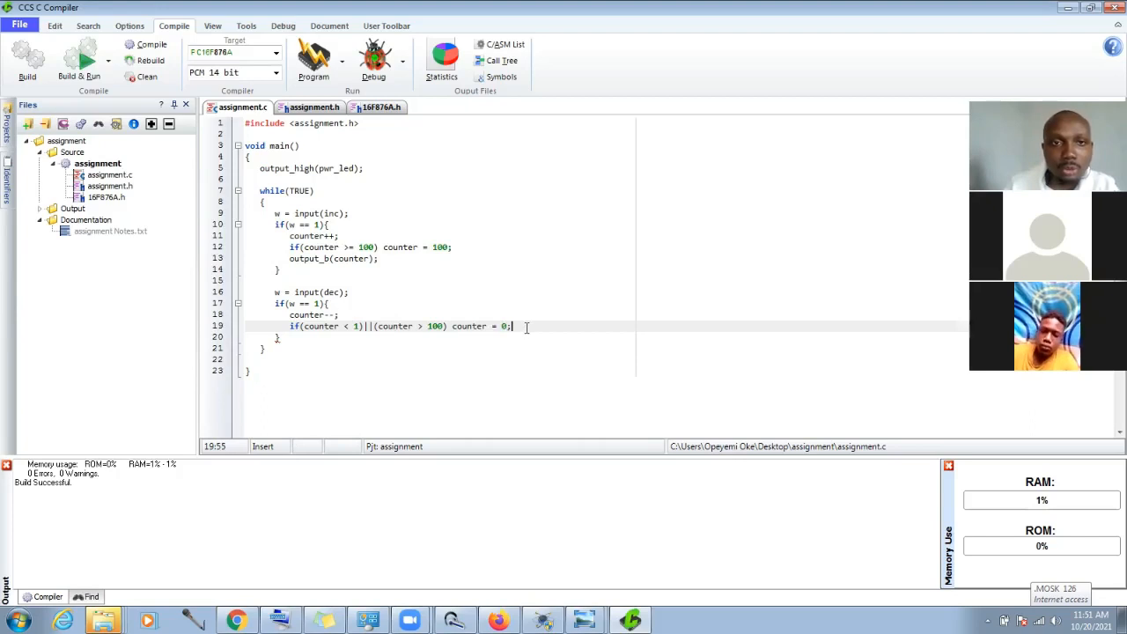
Step: Add the line outputs_c(counter); below the nested condition in the dec block
{"action": "key", "text": "Return"}
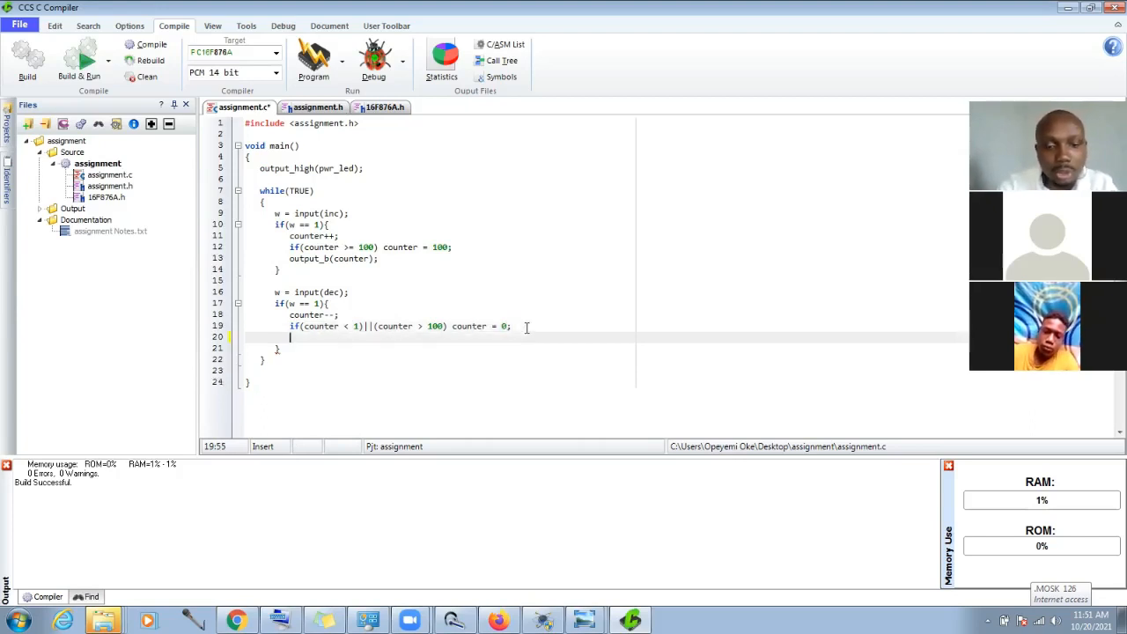
{"action": "type", "text": "outp"}
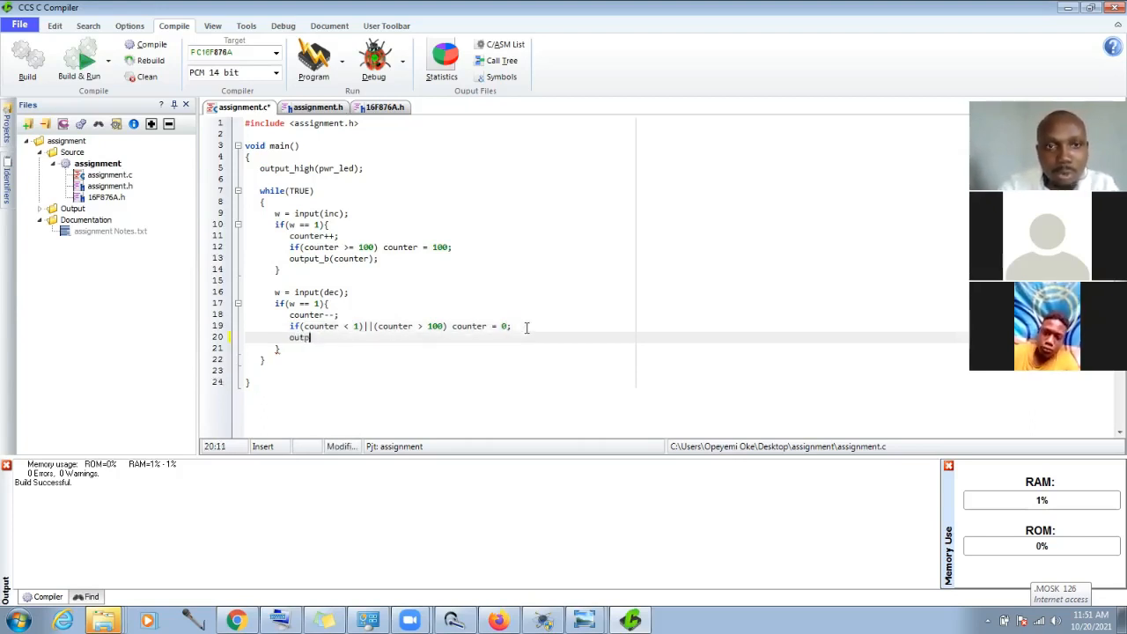
{"action": "type", "text": "ut_b"}
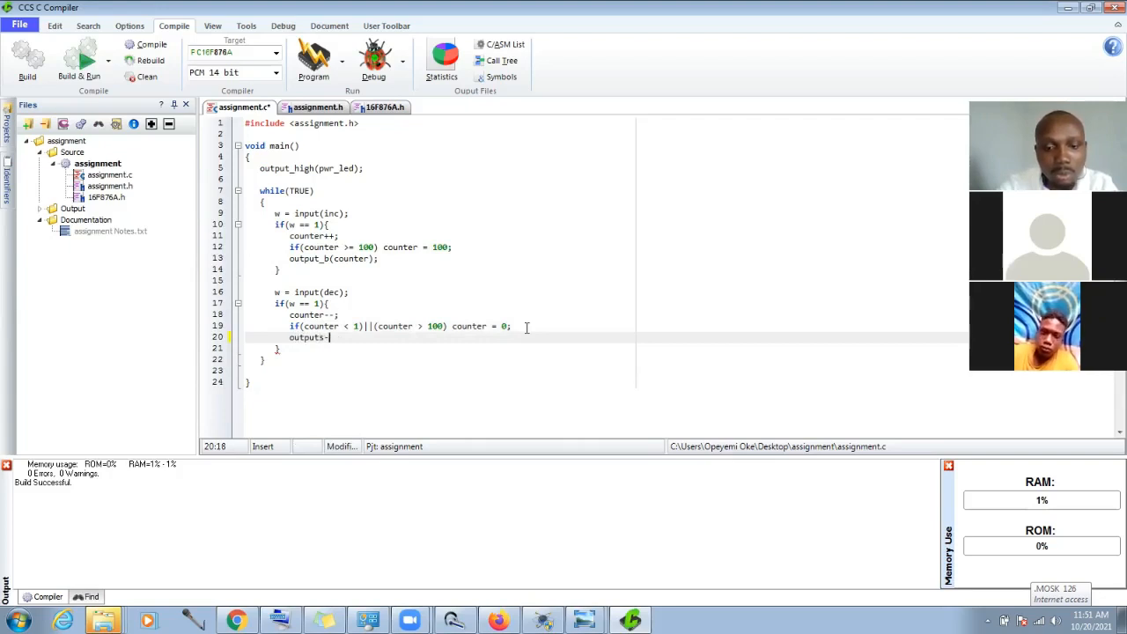
{"action": "key", "text": "BackSpace"}
{"action": "key", "text": "BackSpace"}
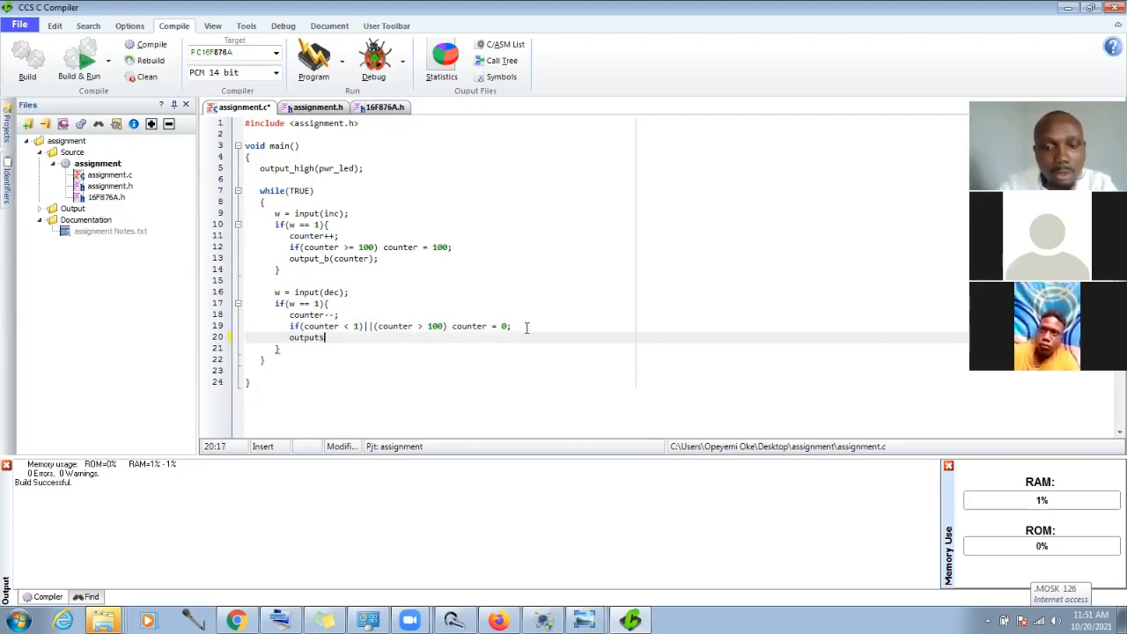
{"action": "type", "text": "c"}
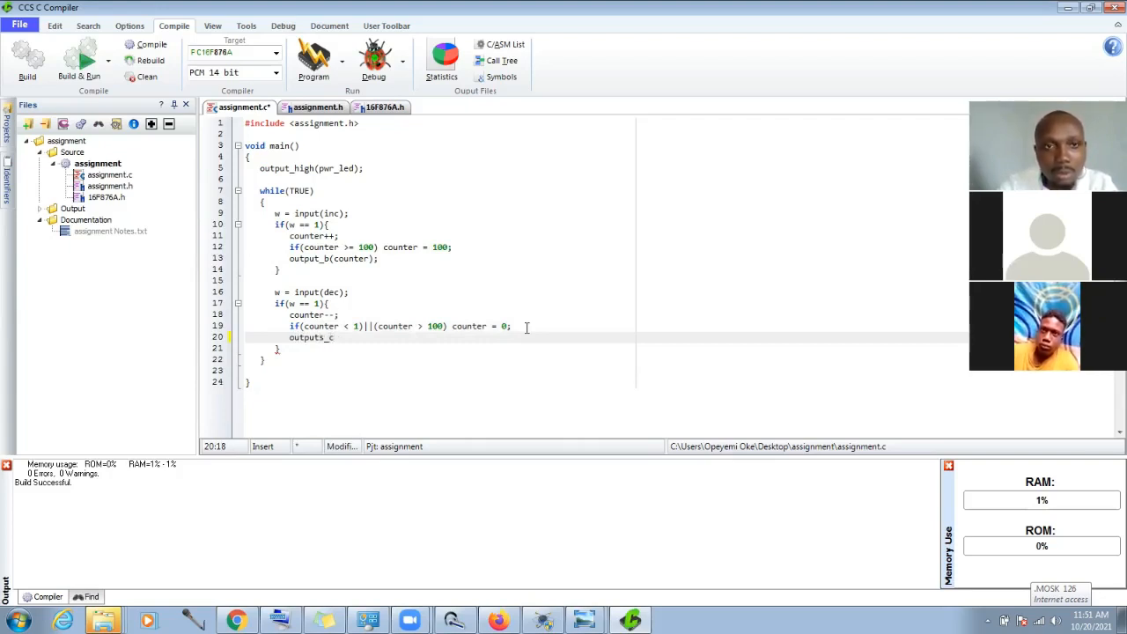
{"action": "type", "text": "(count"}
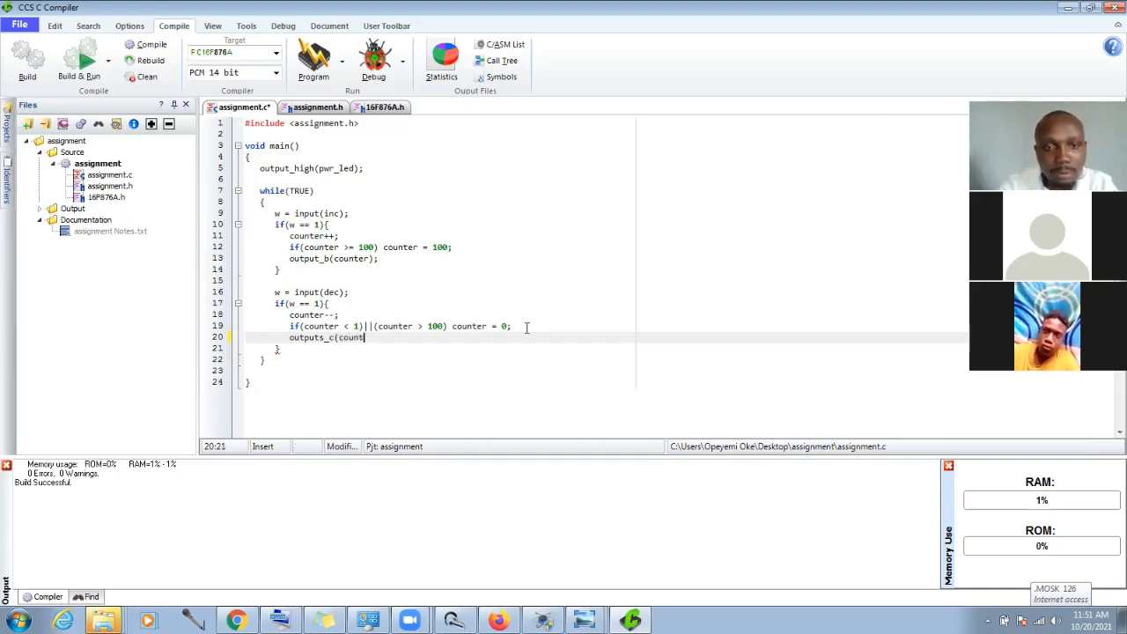
{"action": "type", "text": "er);"}
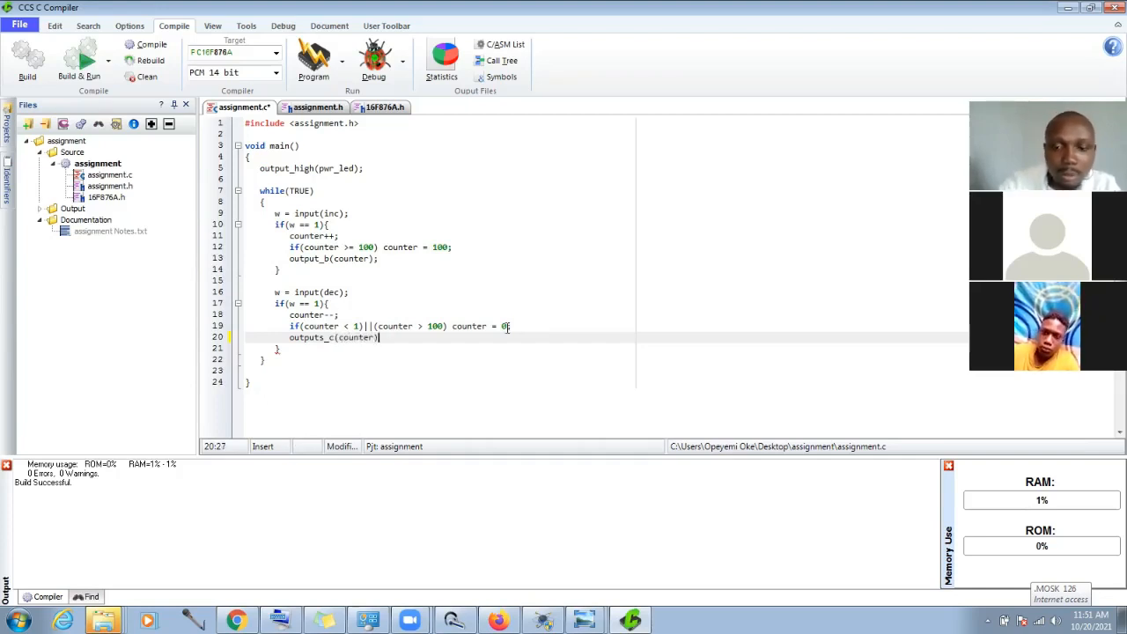
Step: Change output_b to output_c in the inc block and save the file
{"action": "left_click", "coordinate": [329, 260]}
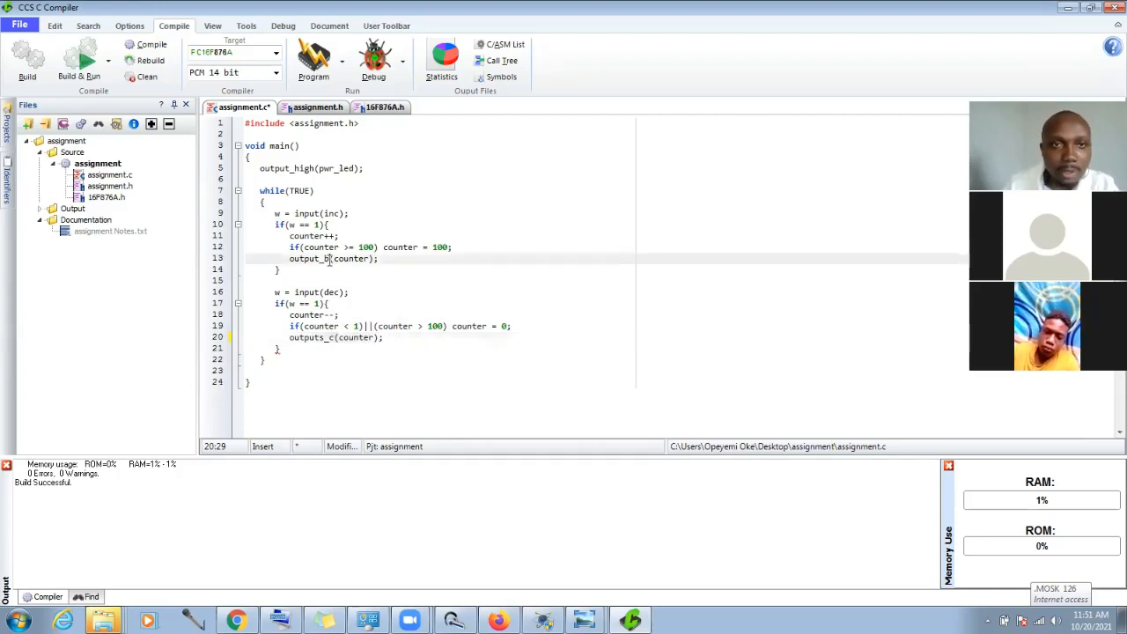
{"action": "key", "text": "BackSpace"}
{"action": "type", "text": "c"}
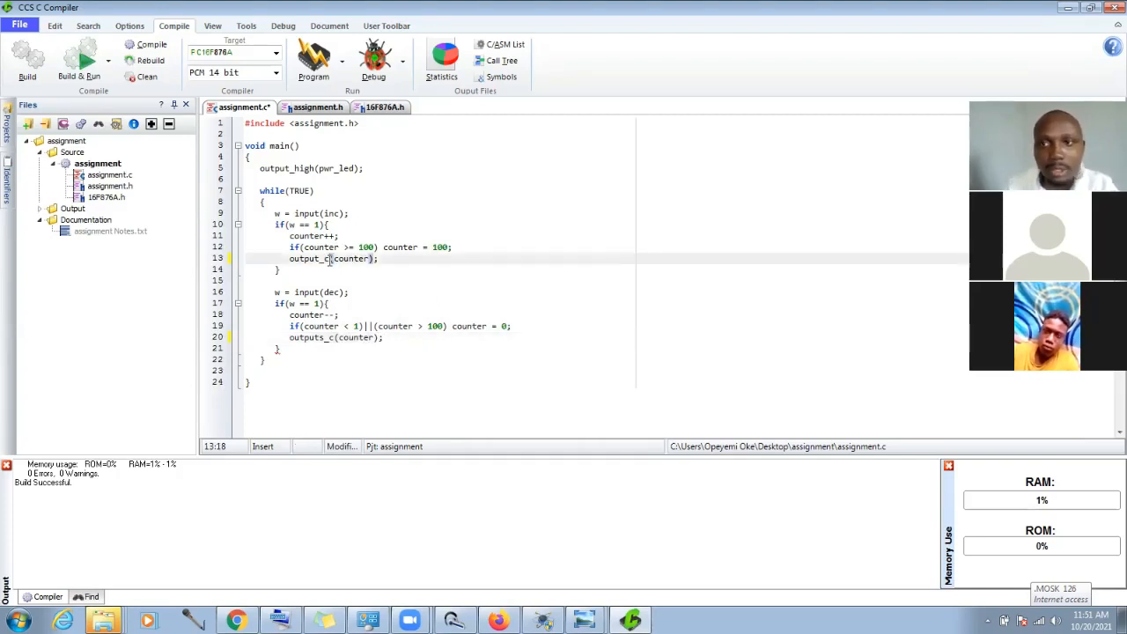
{"action": "key", "text": "ctrl+s"}
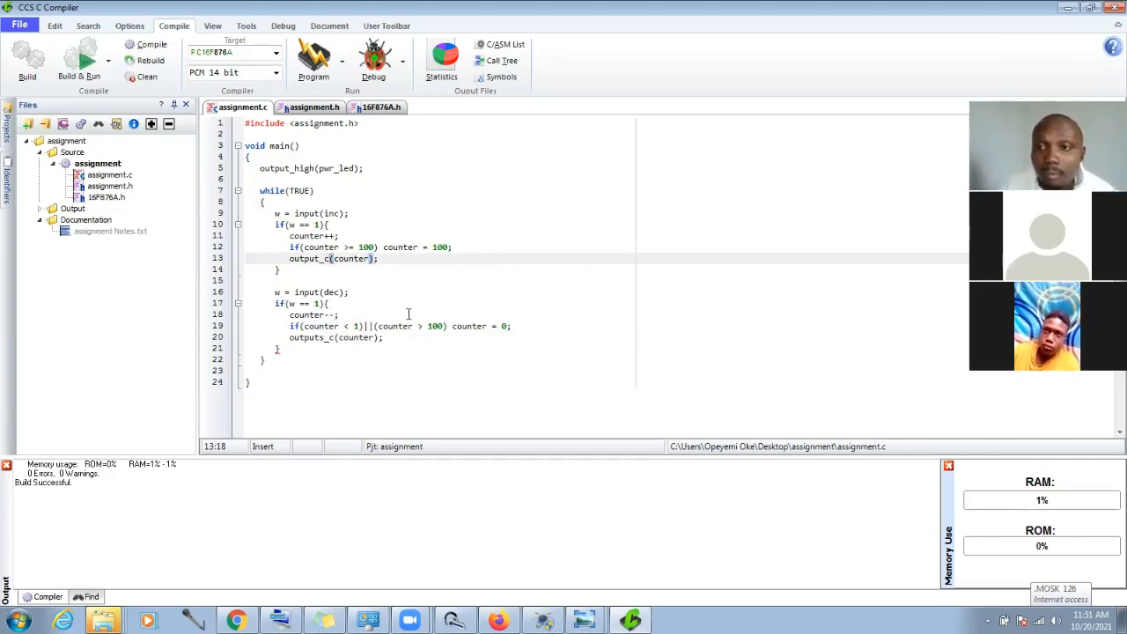
Step: Correct outputs_c to output_c in the dec block and compile the project
{"action": "left_click", "coordinate": [328, 338]}
{"action": "key", "text": "BackSpace"}
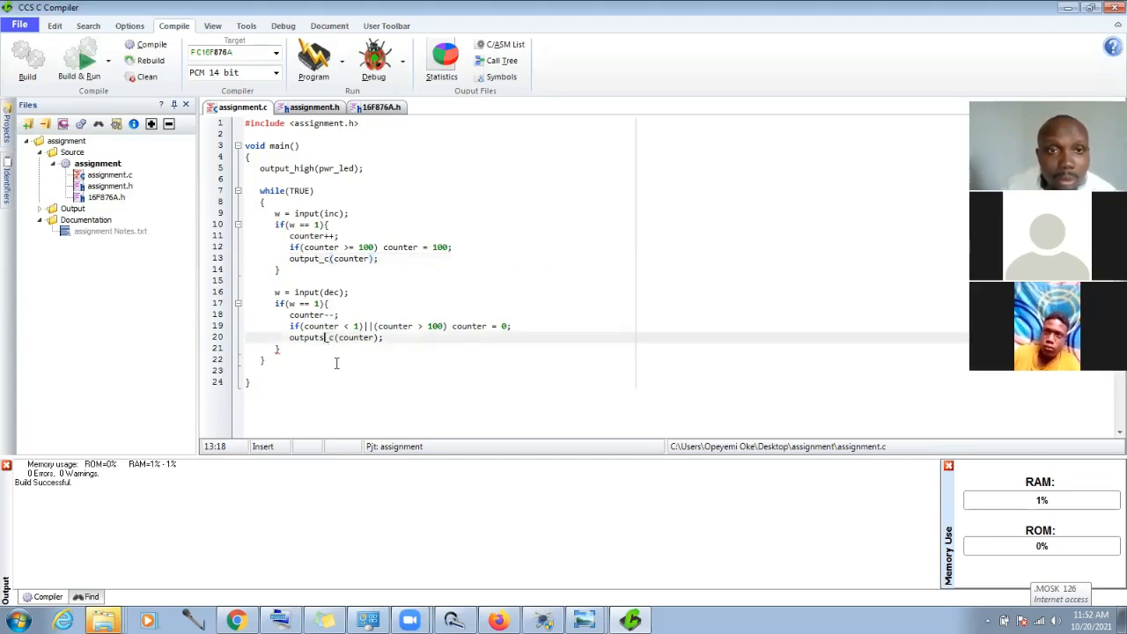
{"action": "key", "text": "BackSpace"}
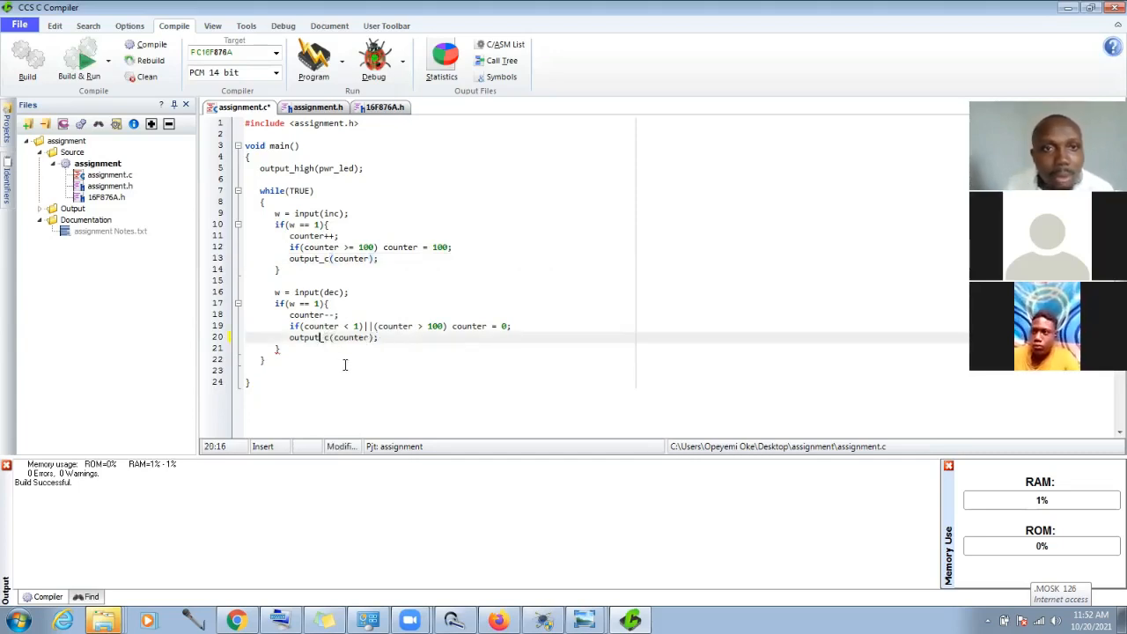
{"action": "left_click", "coordinate": [151, 45]}
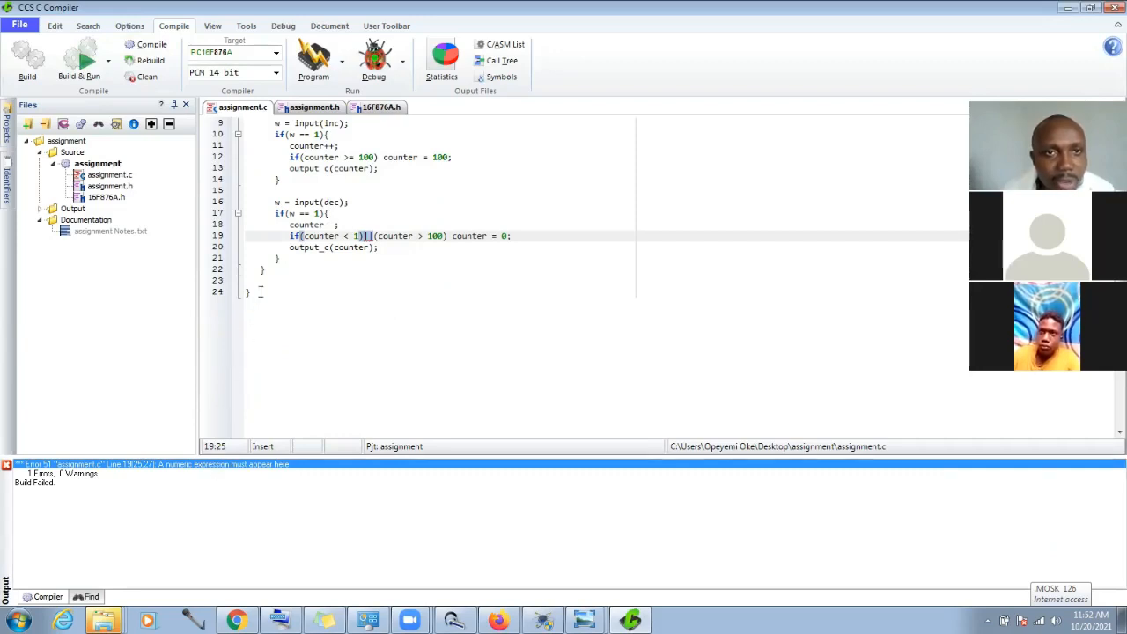
Step: Enclose the whole || condition in the dec block in outer parentheses, giving if((counter < 1)||(counter > 100)), and recompile the project
{"action": "left_click", "coordinate": [448, 236]}
{"action": "type", "text": ")"}
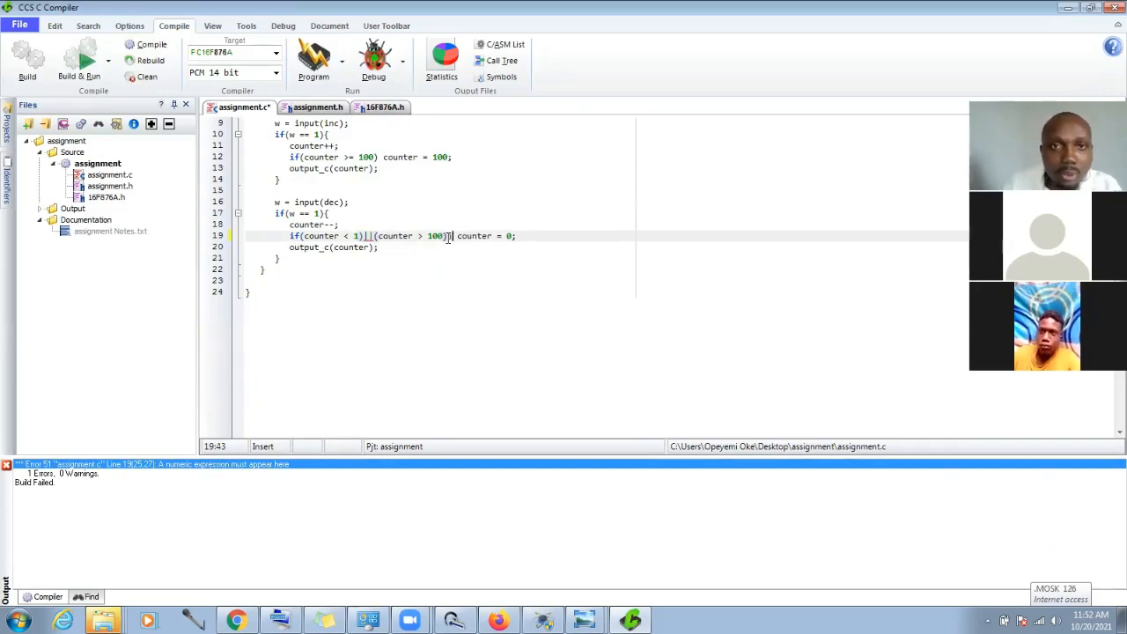
{"action": "left_click", "coordinate": [302, 237]}
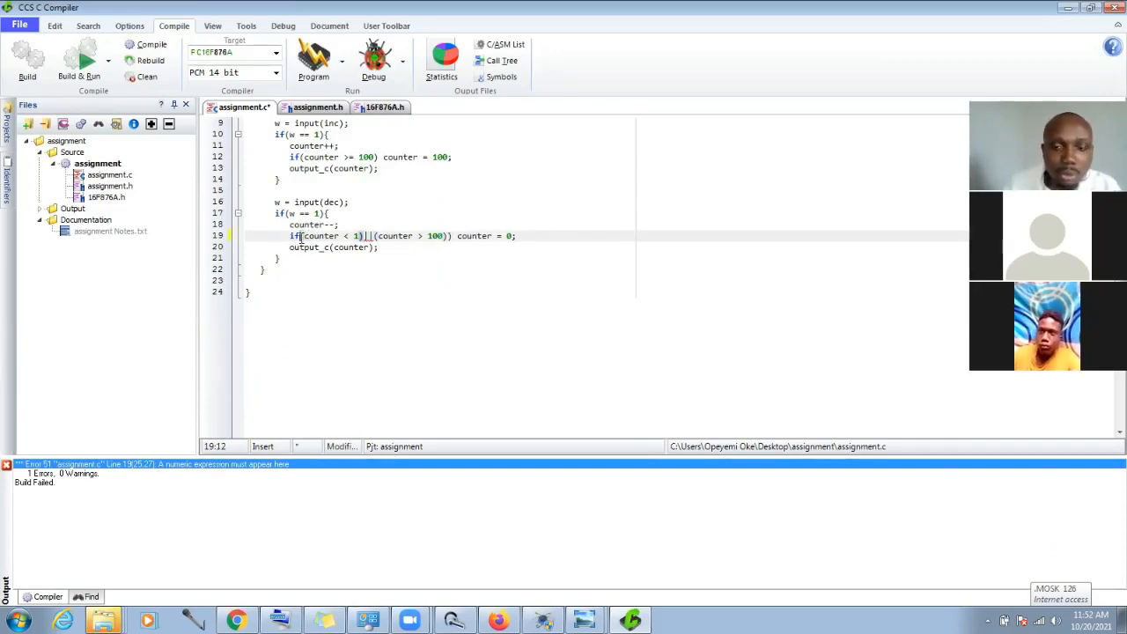
{"action": "type", "text": "("}
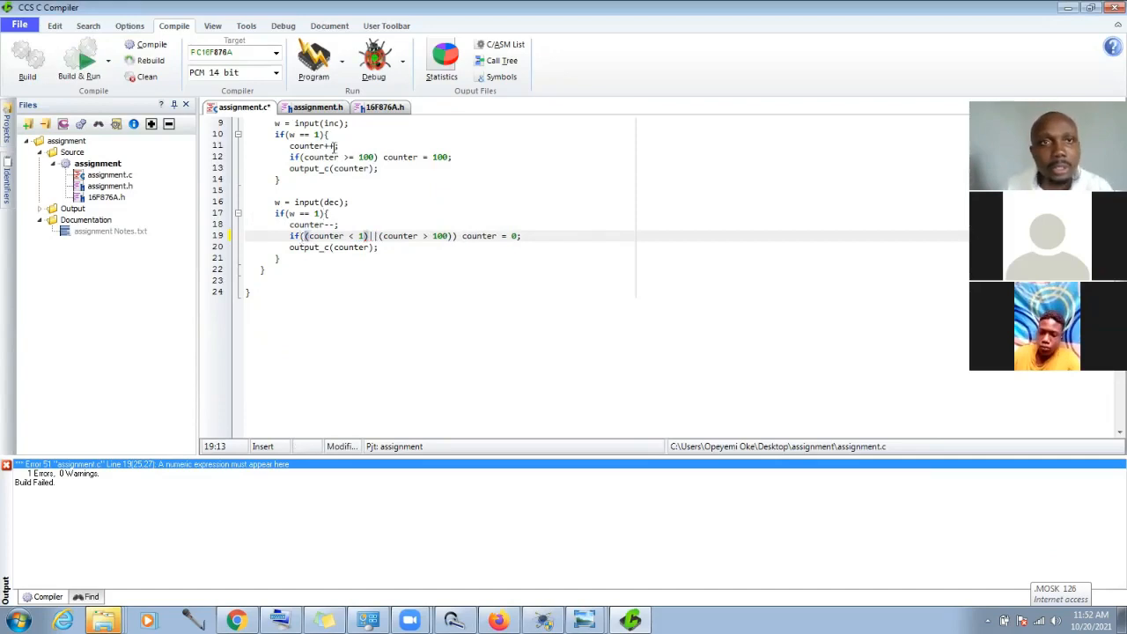
{"action": "left_click", "coordinate": [153, 48]}
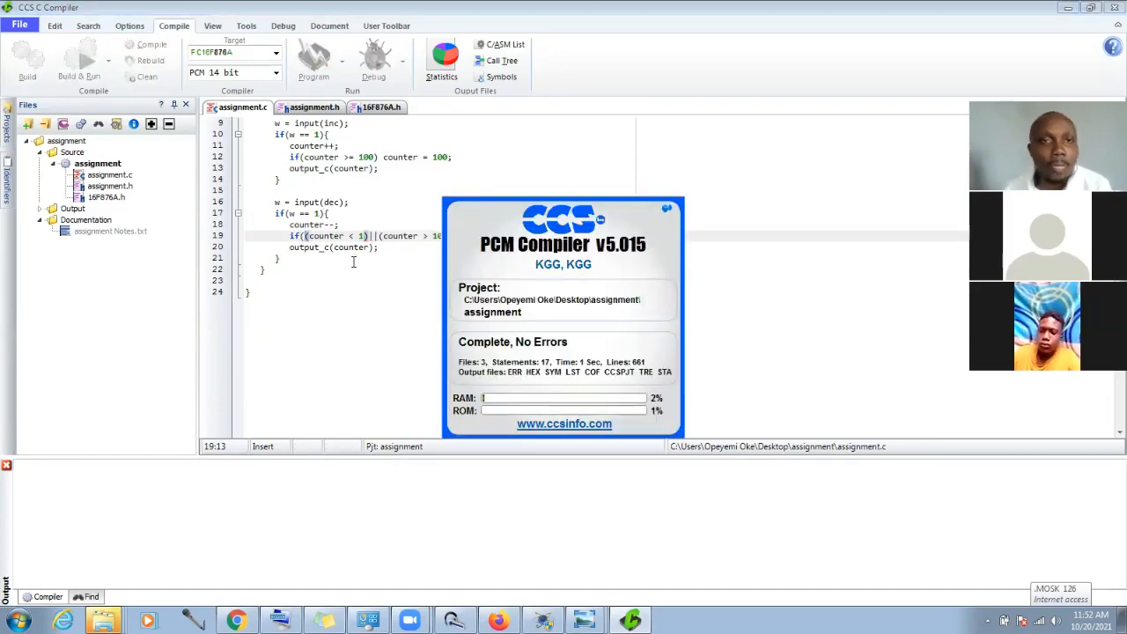
Step: Review the inc and dec blocks of assignment.c against the button and LED bargraph wiring in the Proteus schematic
{"action": "scroll", "coordinate": [371, 262], "scroll_direction": "up", "scroll_amount": 3}
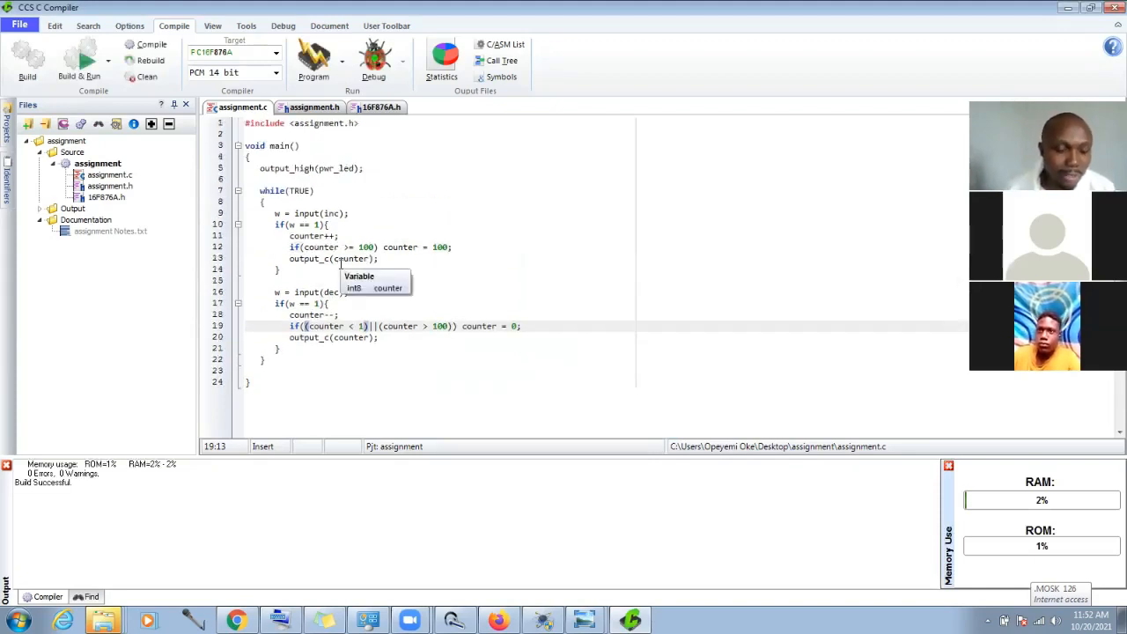
{"action": "left_click", "coordinate": [262, 202]}
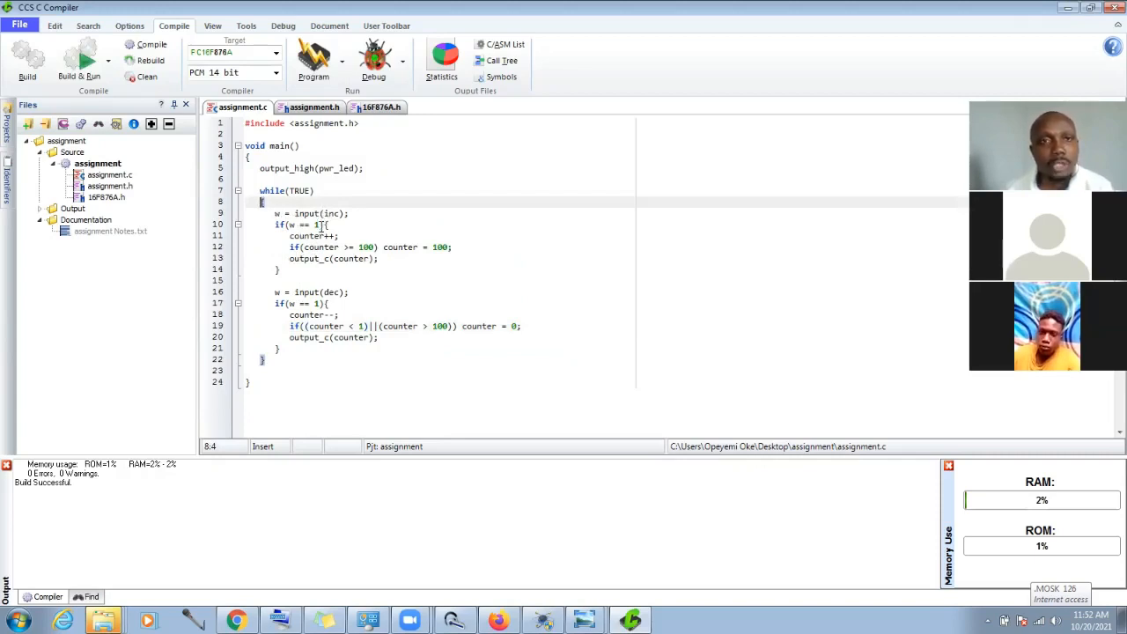
{"action": "mouse_move", "coordinate": [334, 211]}
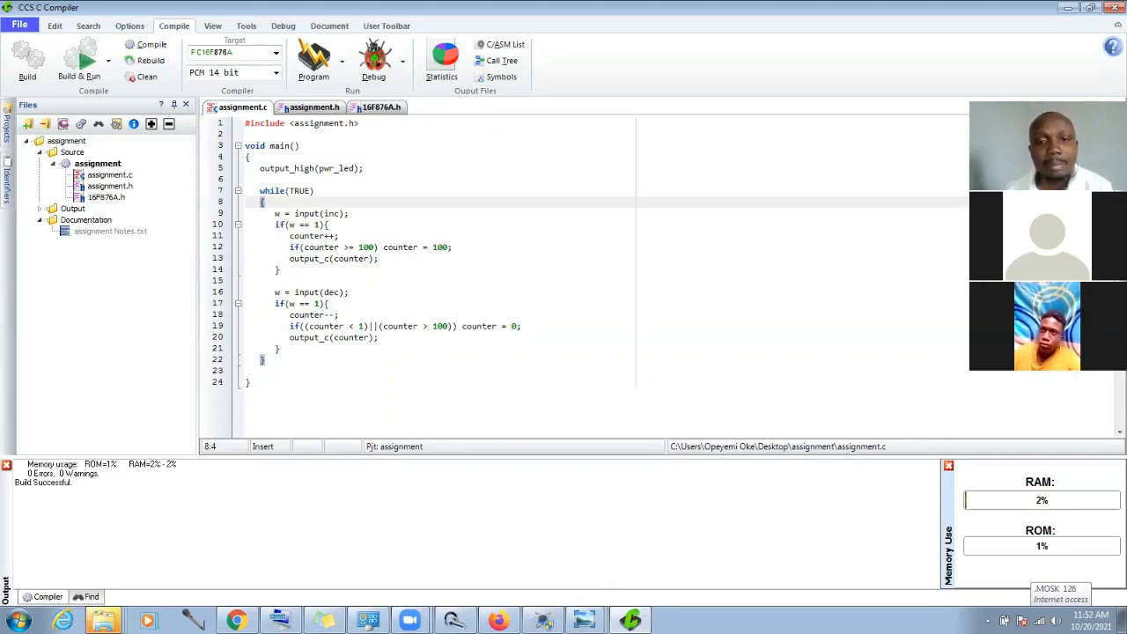
{"action": "left_click", "coordinate": [543, 621]}
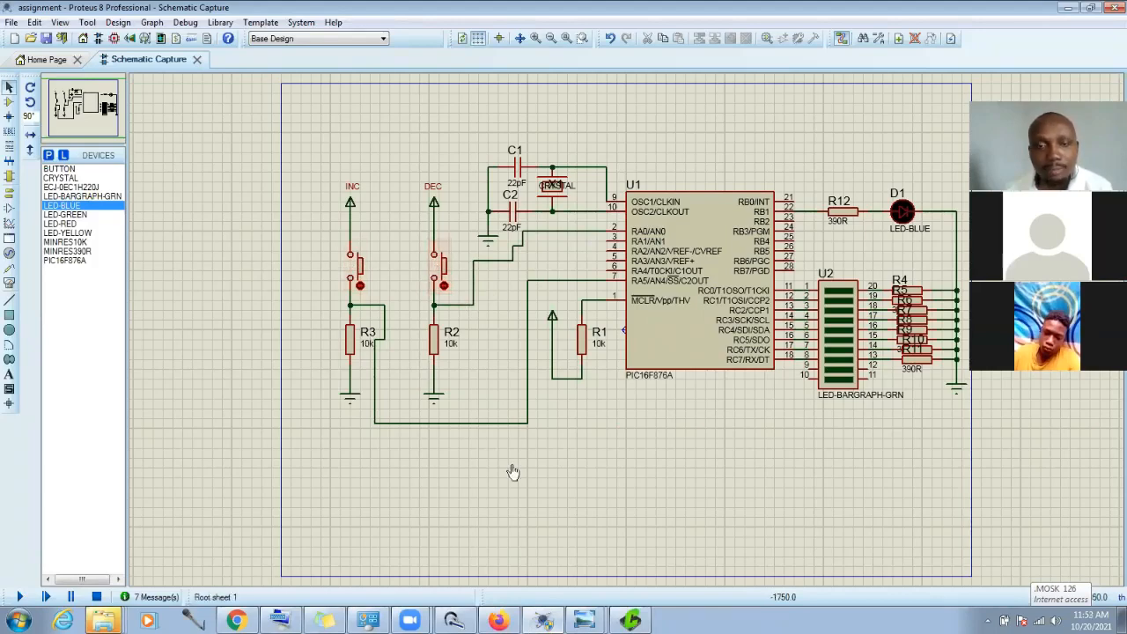
{"action": "left_click", "coordinate": [630, 620]}
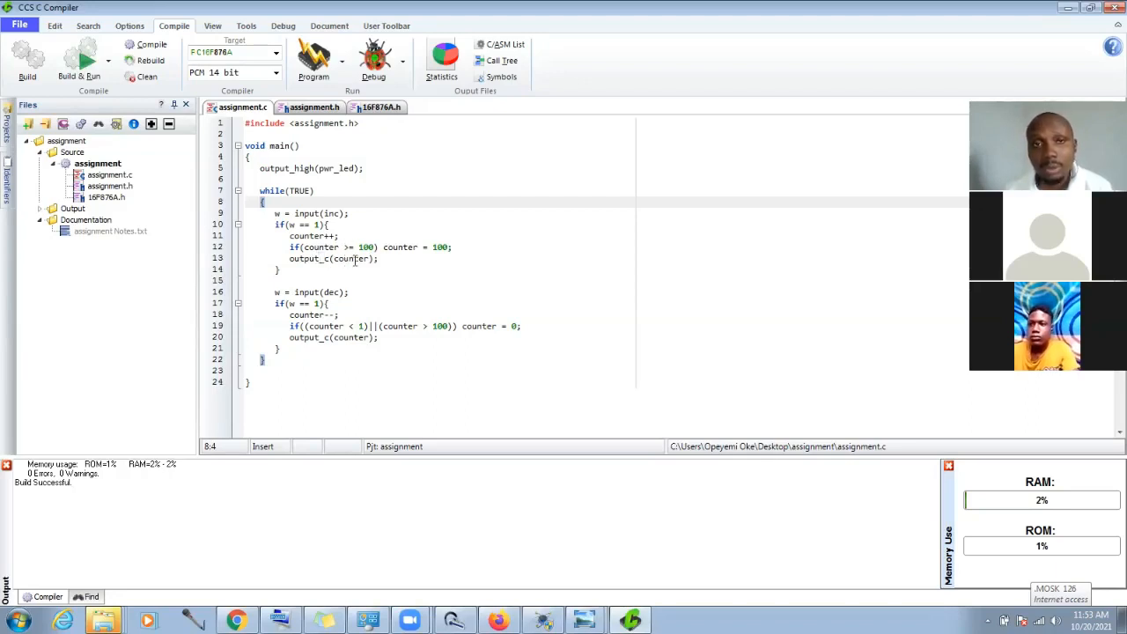
{"action": "left_click", "coordinate": [383, 259]}
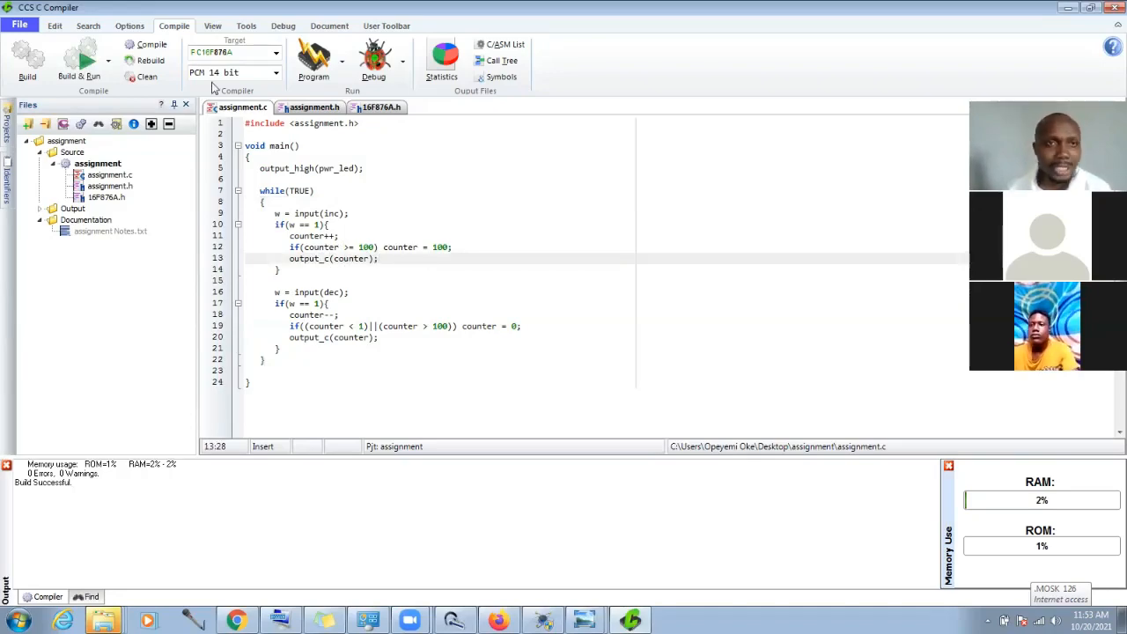
Step: Switch to Proteus, run the simulation and operate the INC button to test the counter output on the bargraph
{"action": "left_click", "coordinate": [585, 621]}
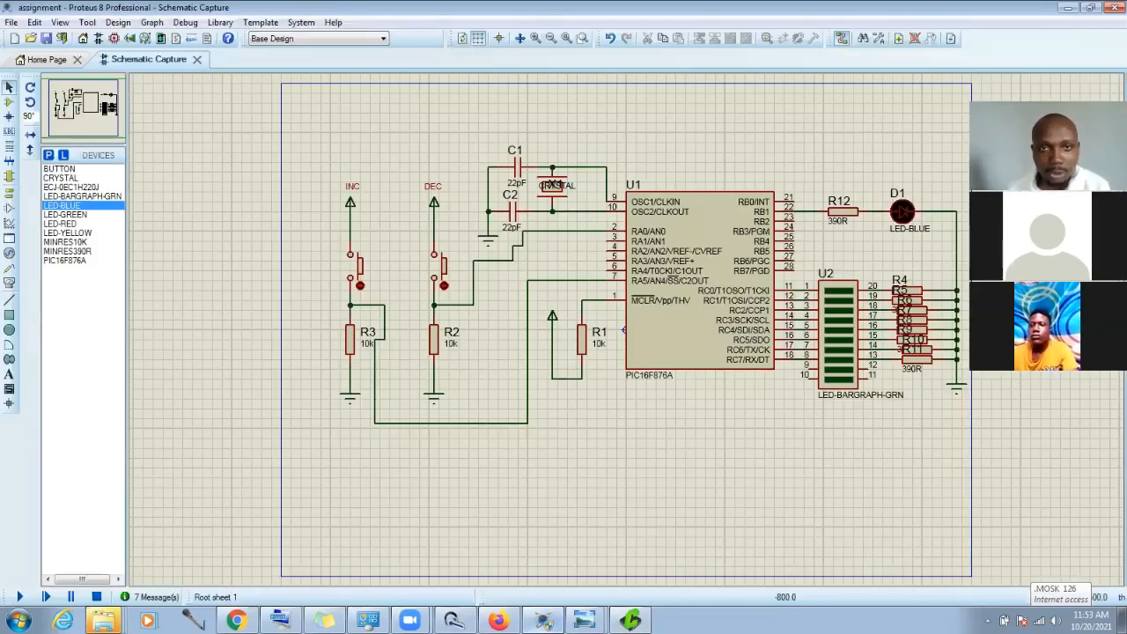
{"action": "left_click", "coordinate": [19, 597]}
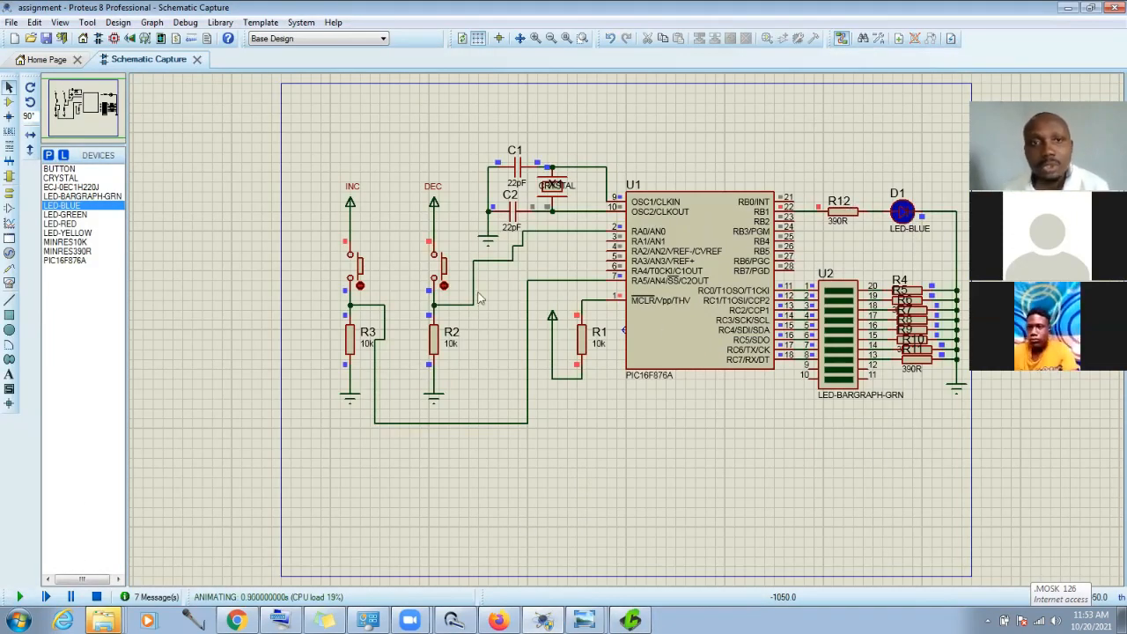
{"action": "left_click", "coordinate": [353, 270]}
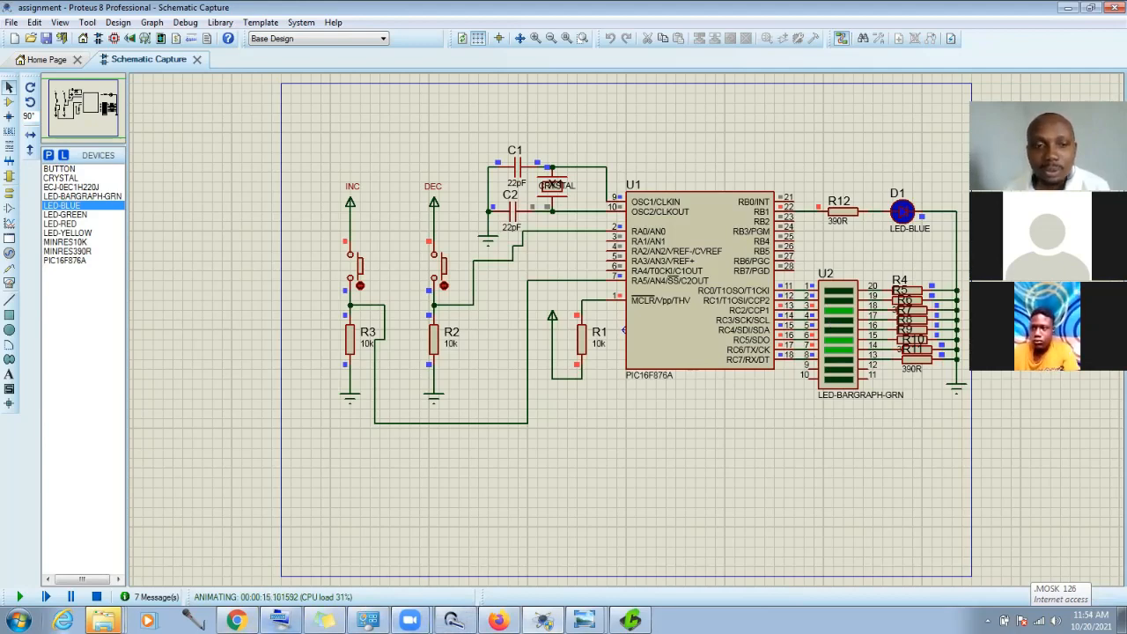
Step: Open Calculator in Programmer mode and move its window clear of the microcontroller and LED bargraph
{"action": "left_click", "coordinate": [19, 621]}
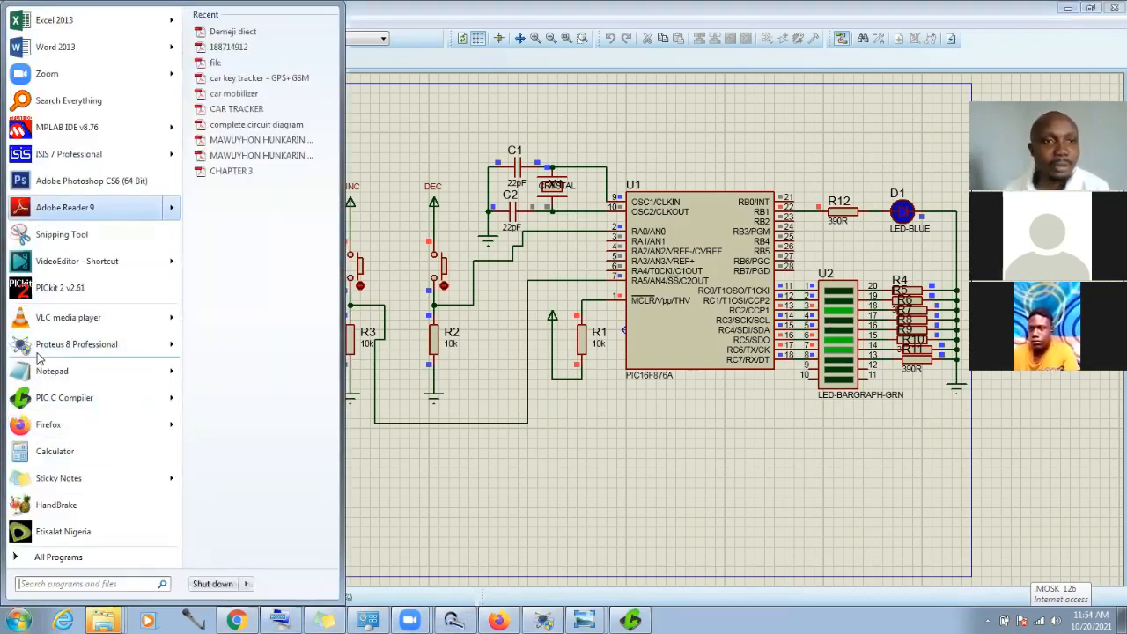
{"action": "left_click", "coordinate": [48, 458]}
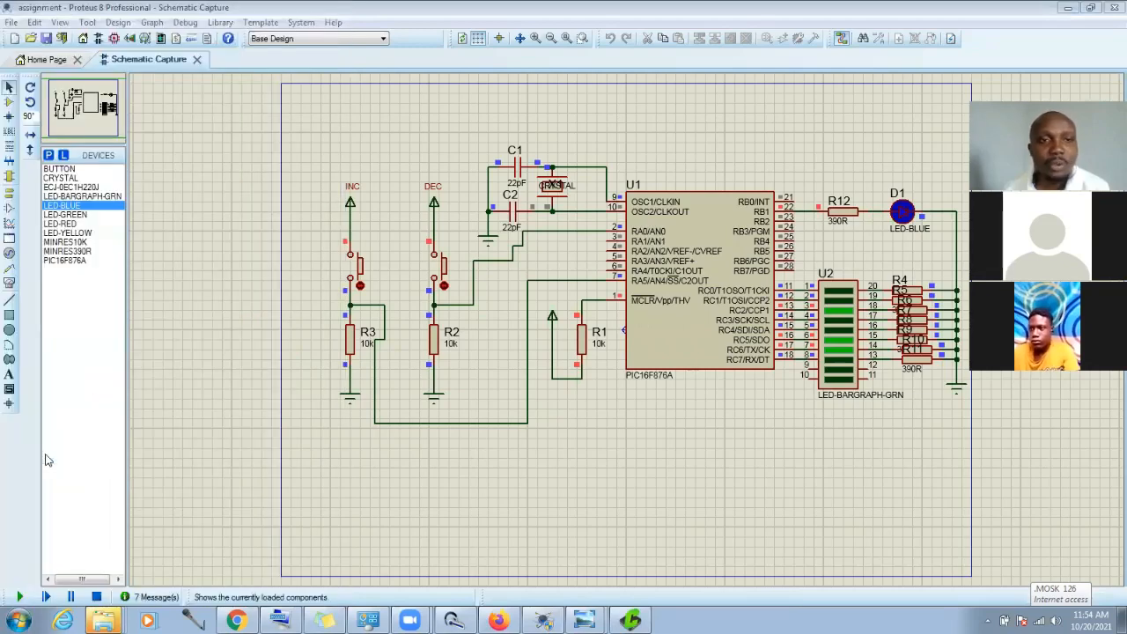
{"action": "left_click", "coordinate": [835, 193]}
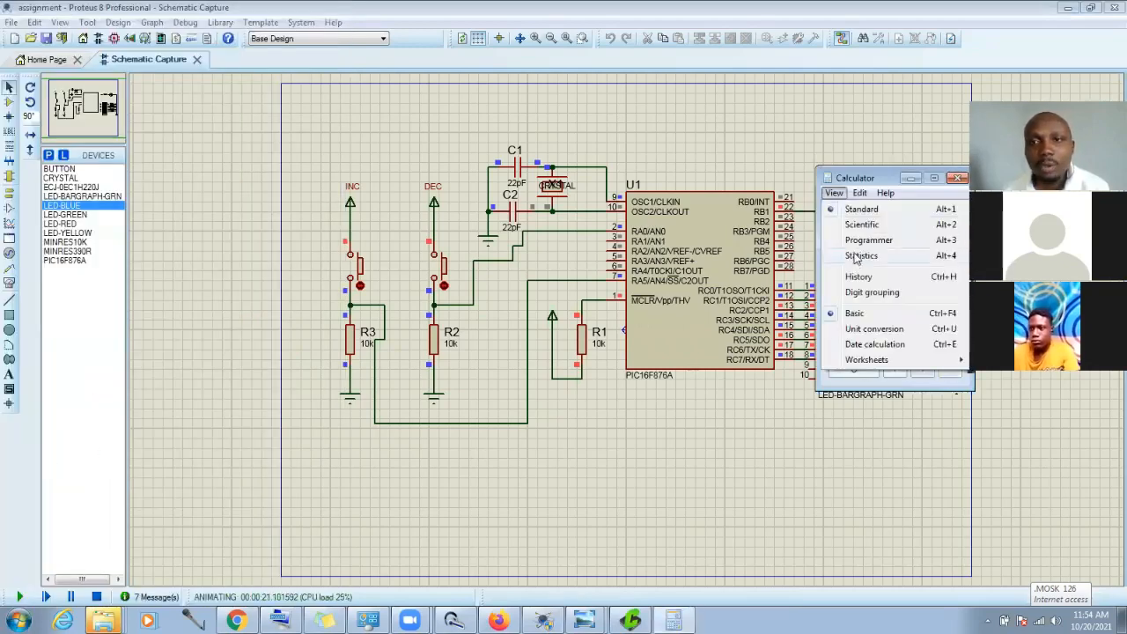
{"action": "left_click", "coordinate": [858, 241]}
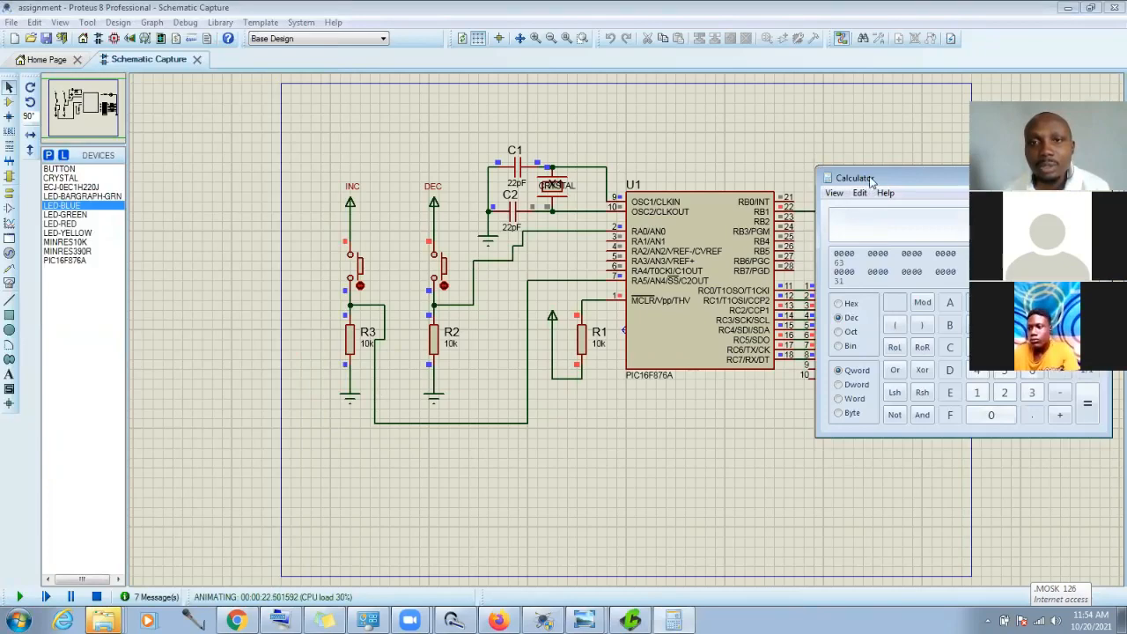
{"action": "left_click_drag", "start_coordinate": [870, 179], "coordinate": [226, 142]}
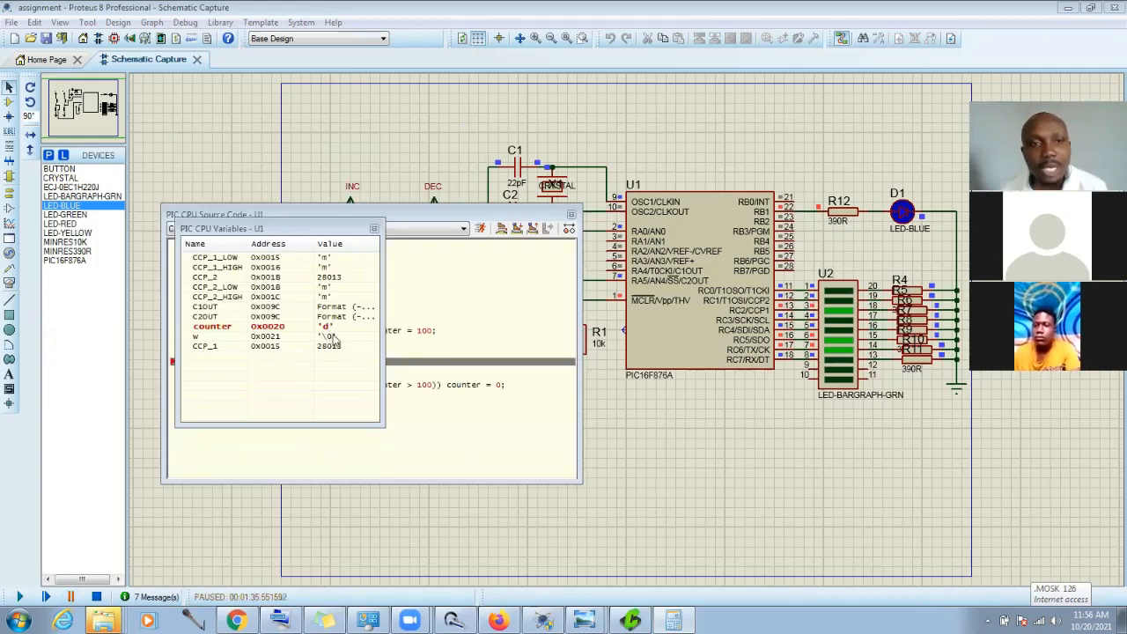
Step: Display the counter variable as an unsigned integer in the PIC CPU Variables window of the paused simulation
{"action": "left_click", "coordinate": [330, 328]}
{"action": "right_click", "coordinate": [333, 328]}
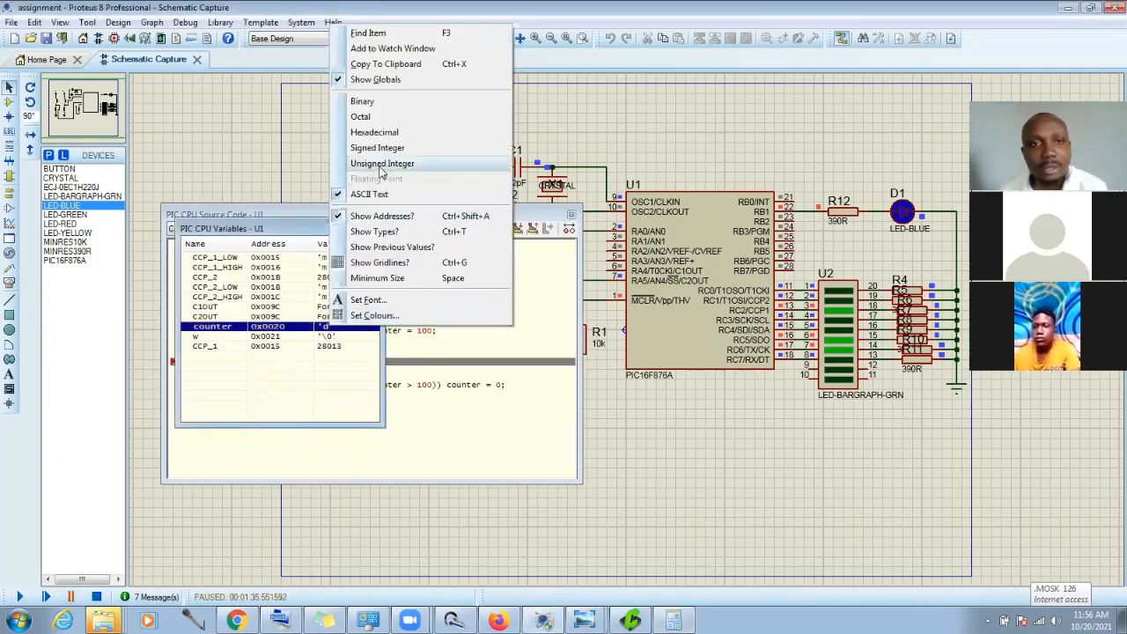
{"action": "left_click", "coordinate": [381, 162]}
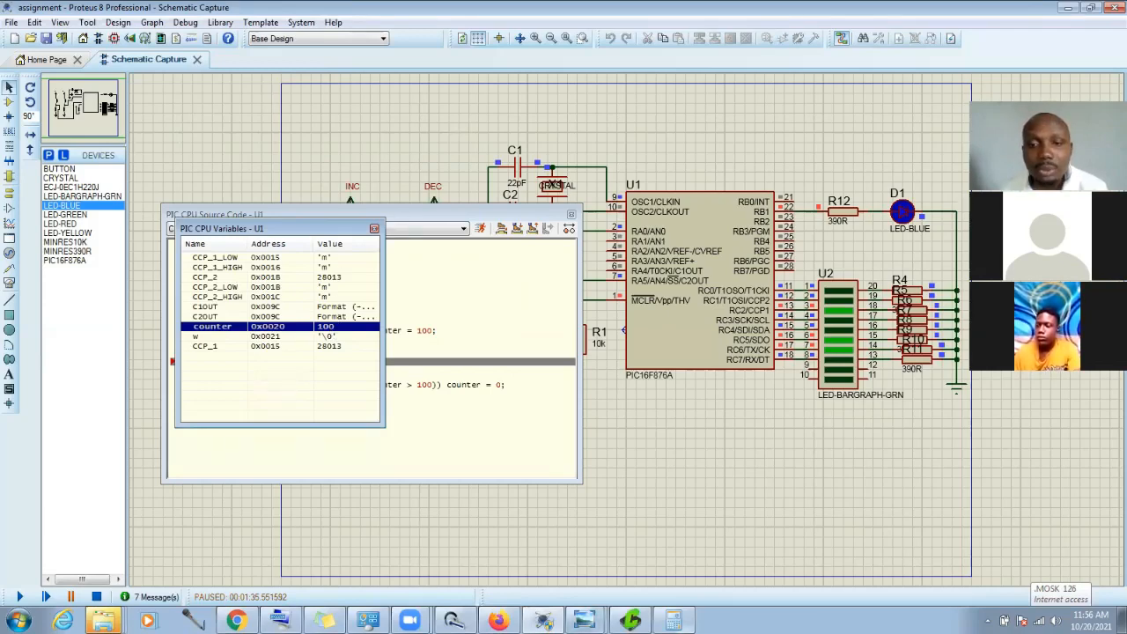
Step: Switch to Calculator, enter the bargraph pattern 1100100 in binary and convert it to decimal
{"action": "left_click", "coordinate": [673, 621]}
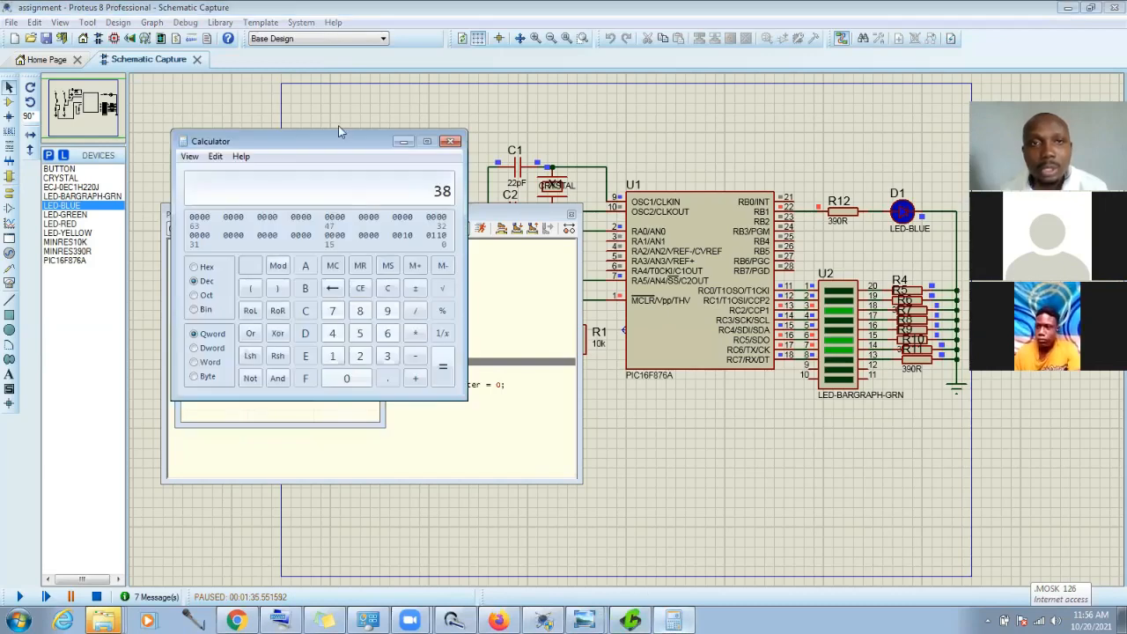
{"action": "left_click_drag", "start_coordinate": [338, 131], "coordinate": [345, 151]}
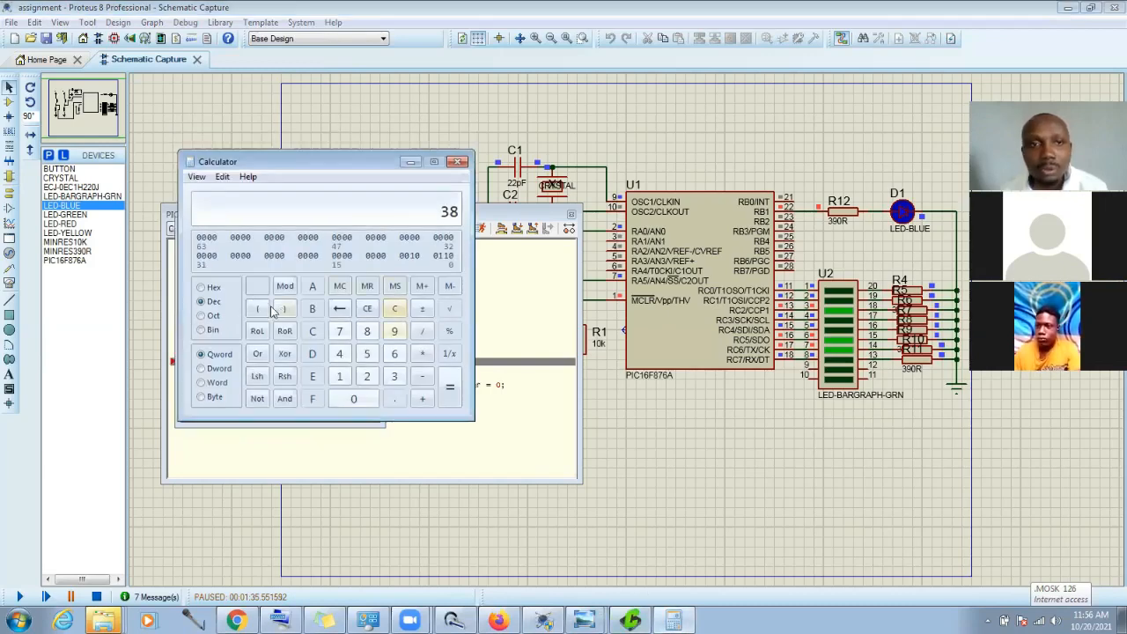
{"action": "left_click", "coordinate": [212, 330]}
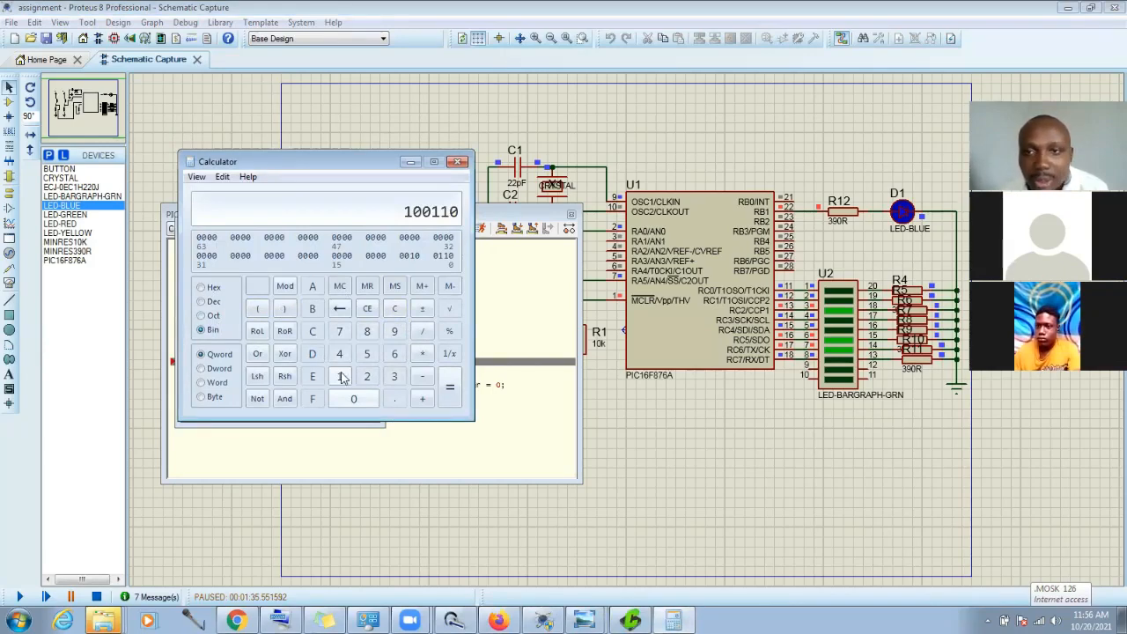
{"action": "left_click", "coordinate": [353, 398]}
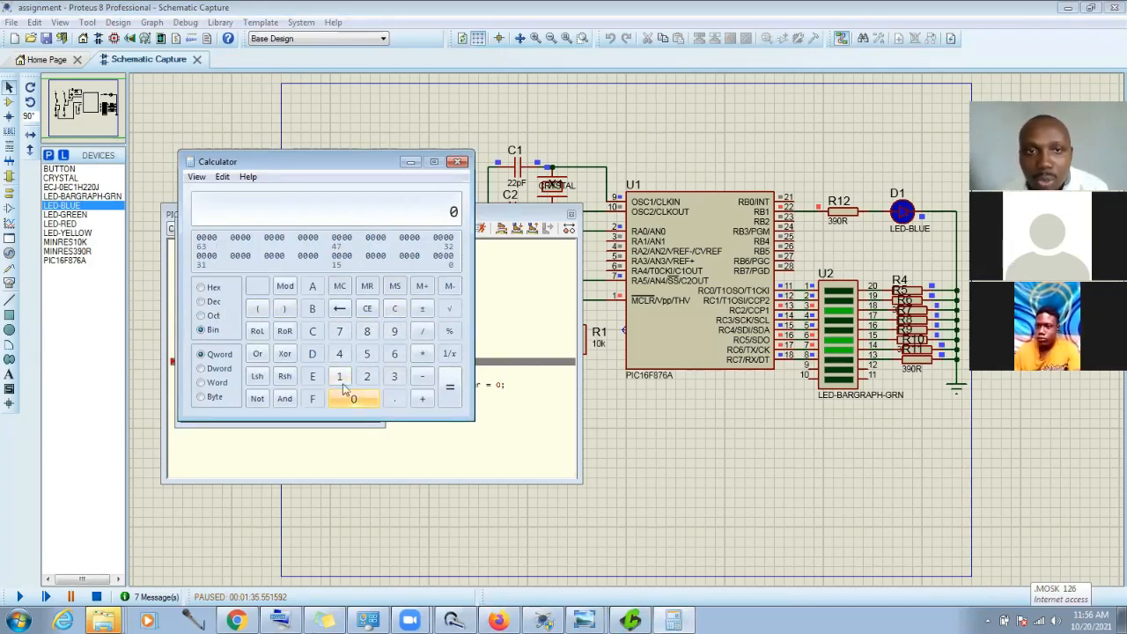
{"action": "left_click", "coordinate": [340, 376]}
{"action": "left_click", "coordinate": [340, 376]}
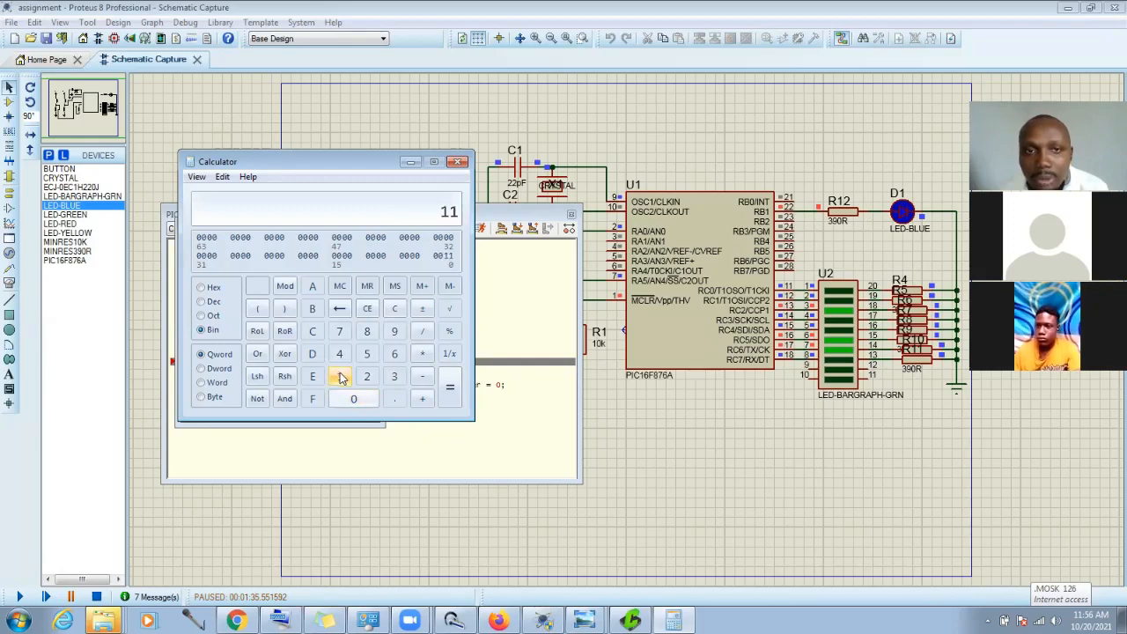
{"action": "left_click", "coordinate": [351, 401]}
{"action": "left_click", "coordinate": [350, 400]}
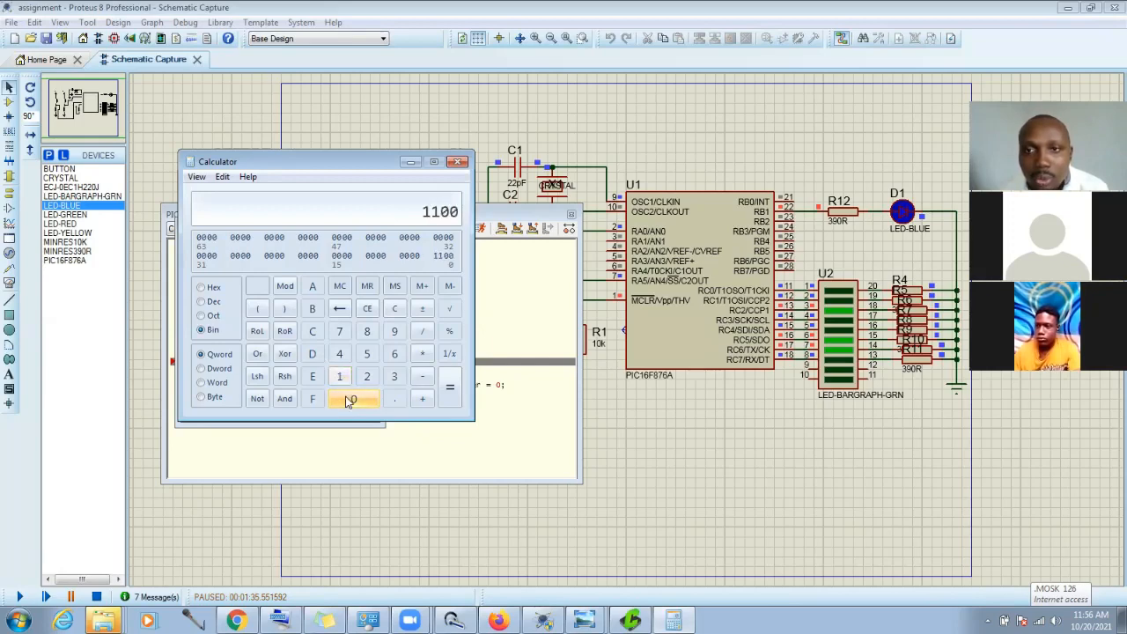
{"action": "left_click", "coordinate": [340, 376]}
{"action": "left_click", "coordinate": [348, 401]}
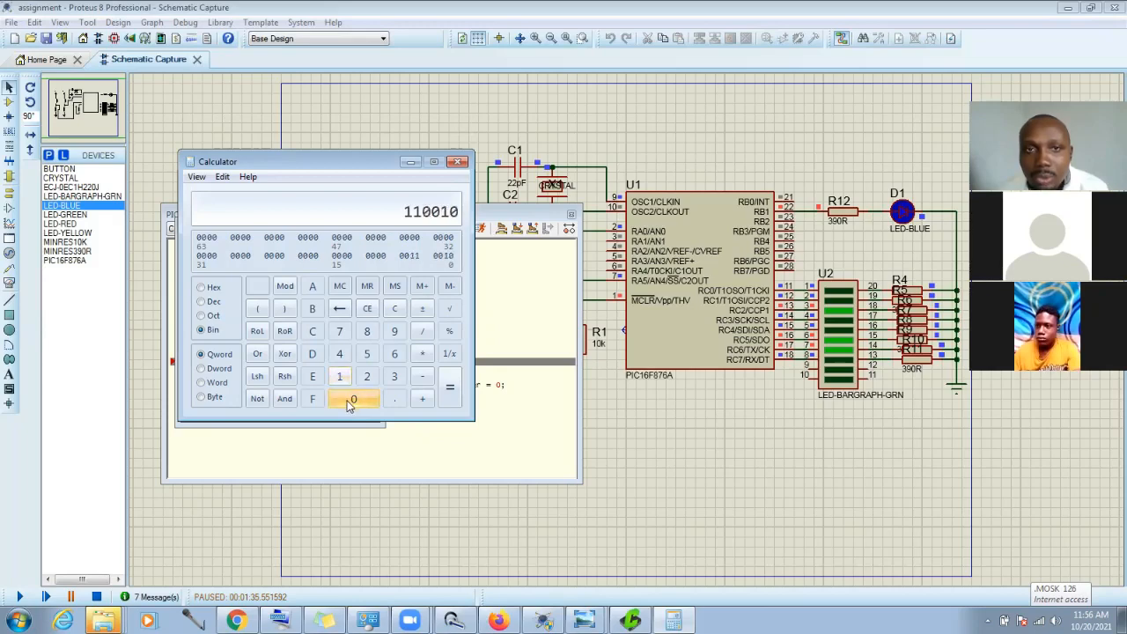
{"action": "left_click", "coordinate": [349, 401]}
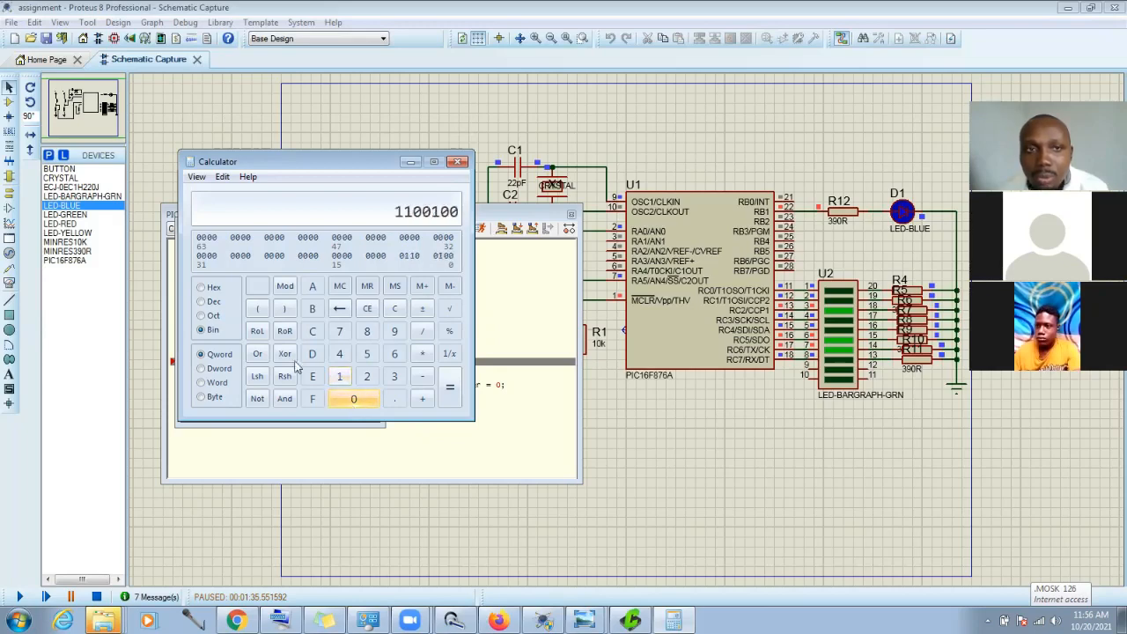
{"action": "left_click", "coordinate": [216, 302]}
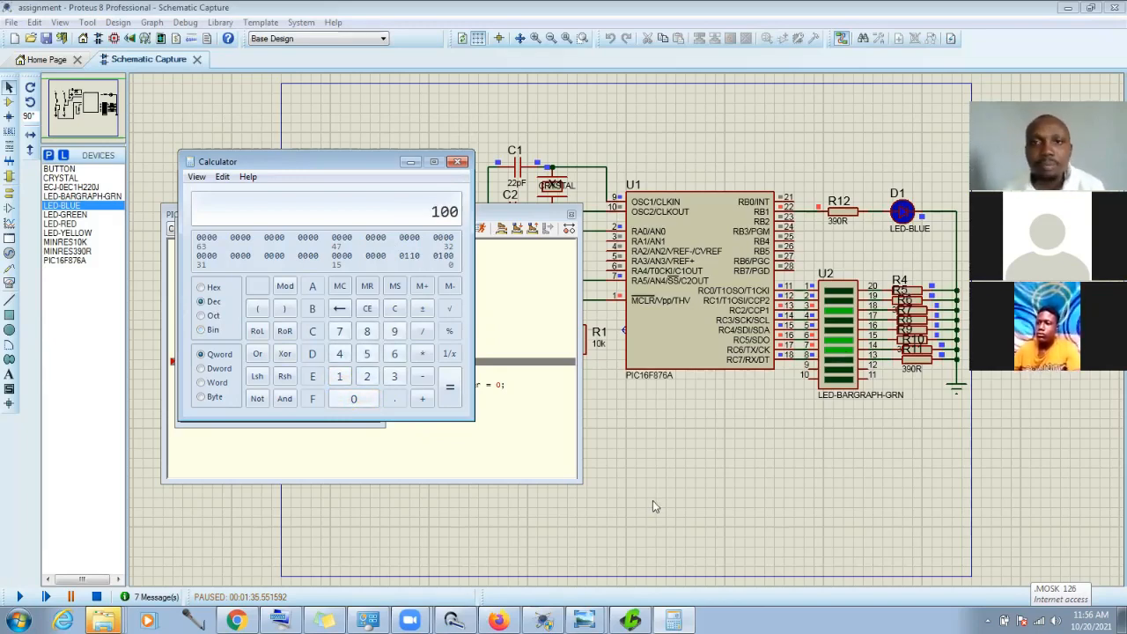
{"action": "left_click", "coordinate": [551, 443]}
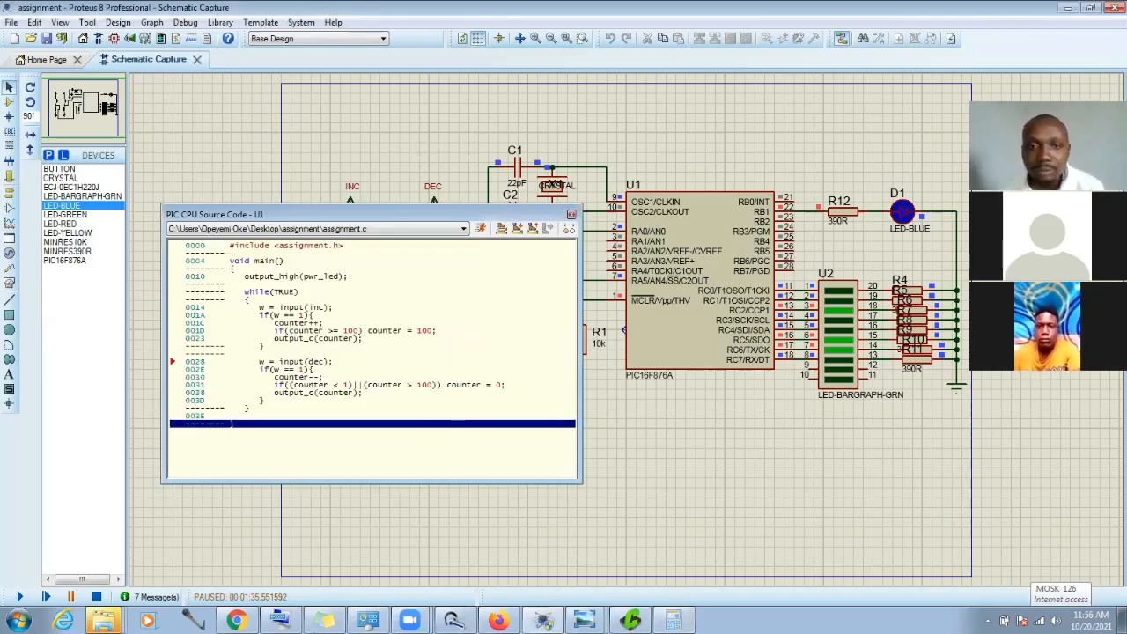
{"action": "left_click", "coordinate": [544, 621]}
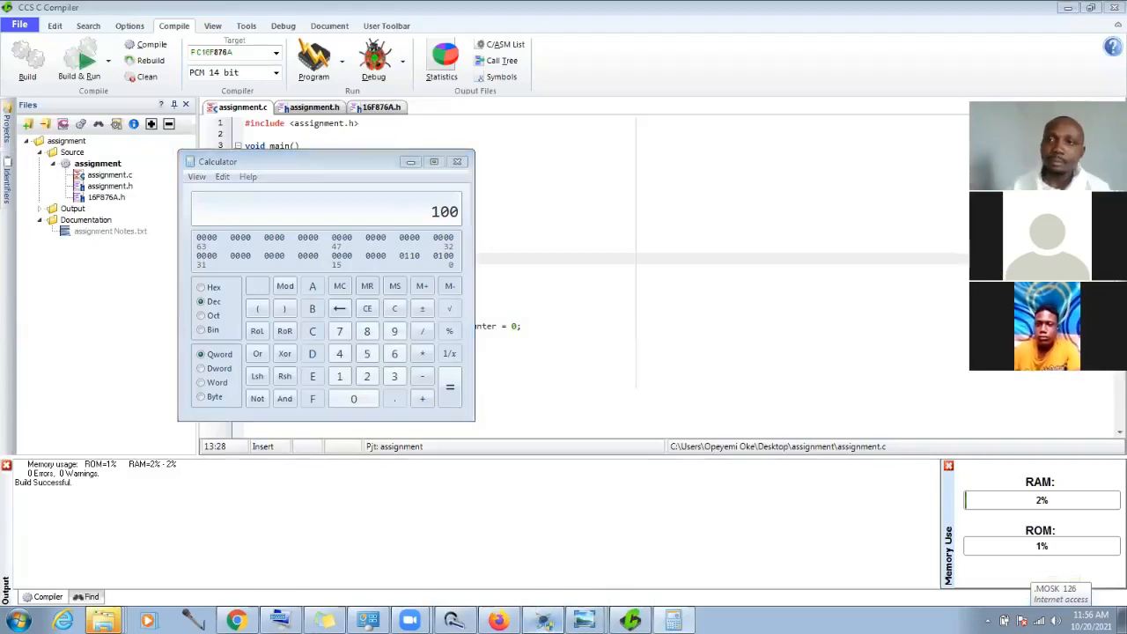
{"action": "left_click", "coordinate": [545, 621]}
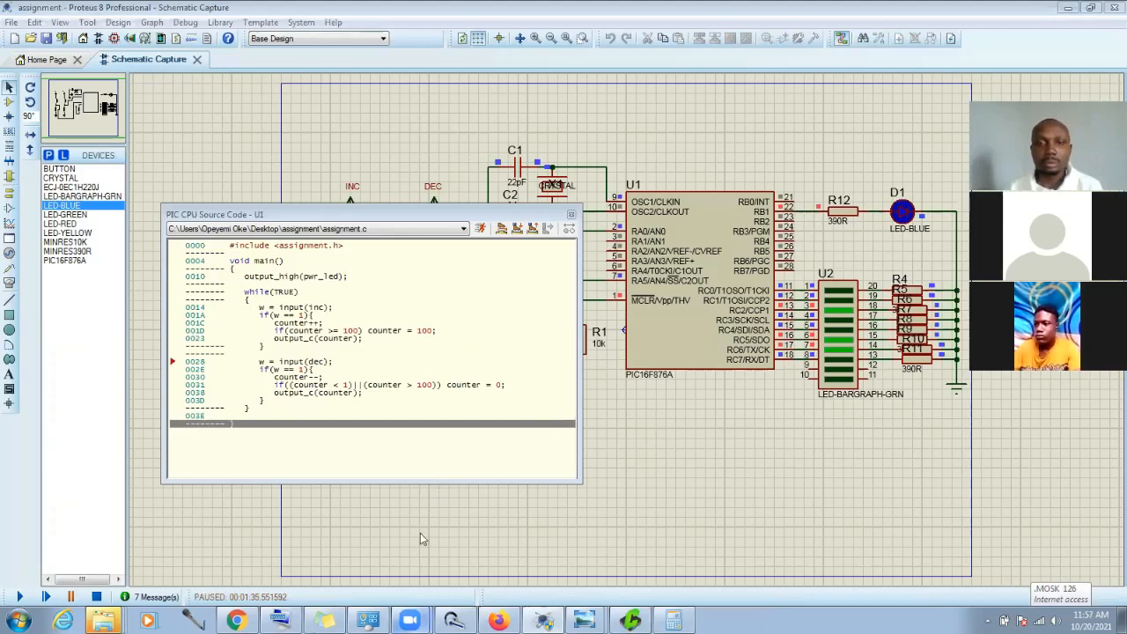
{"action": "mouse_move", "coordinate": [427, 616]}
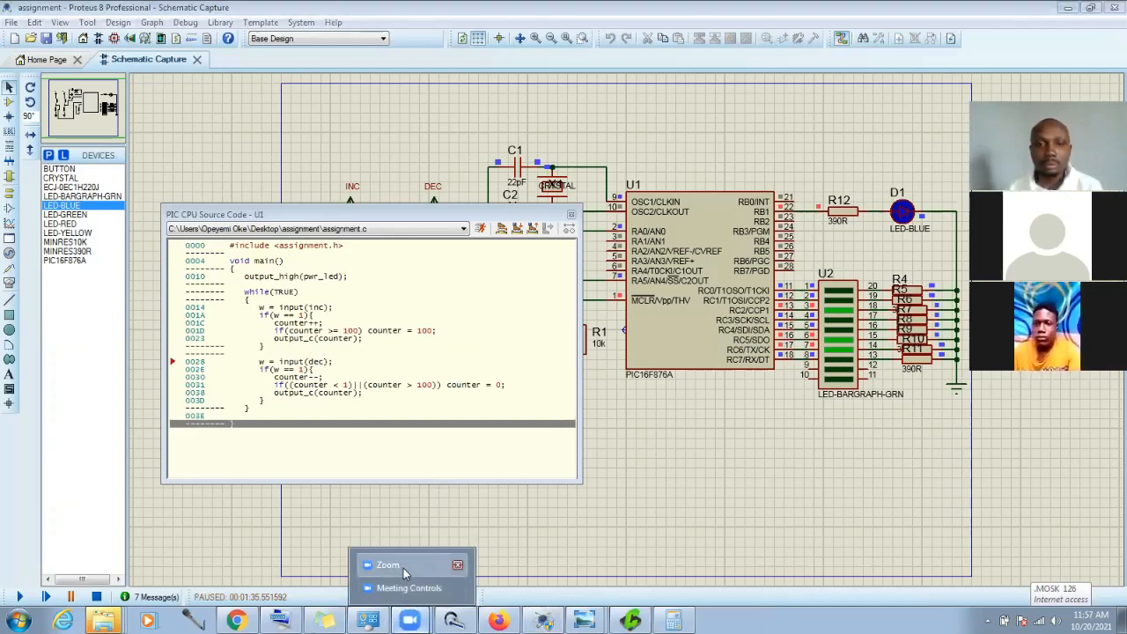
{"action": "left_click", "coordinate": [403, 568]}
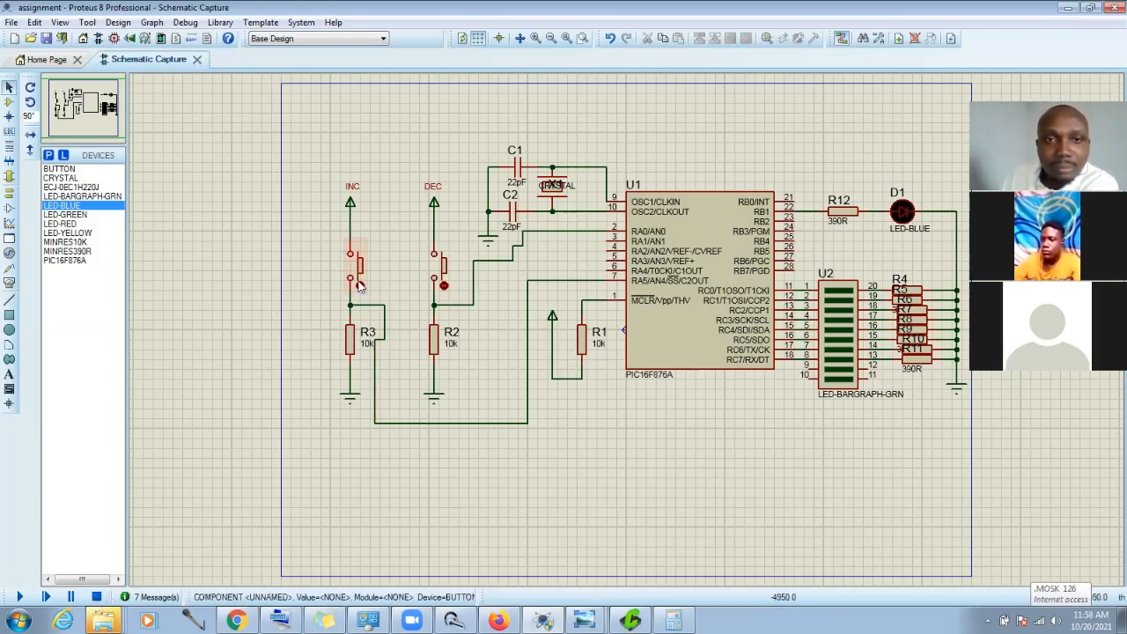
{"action": "left_click", "coordinate": [356, 278]}
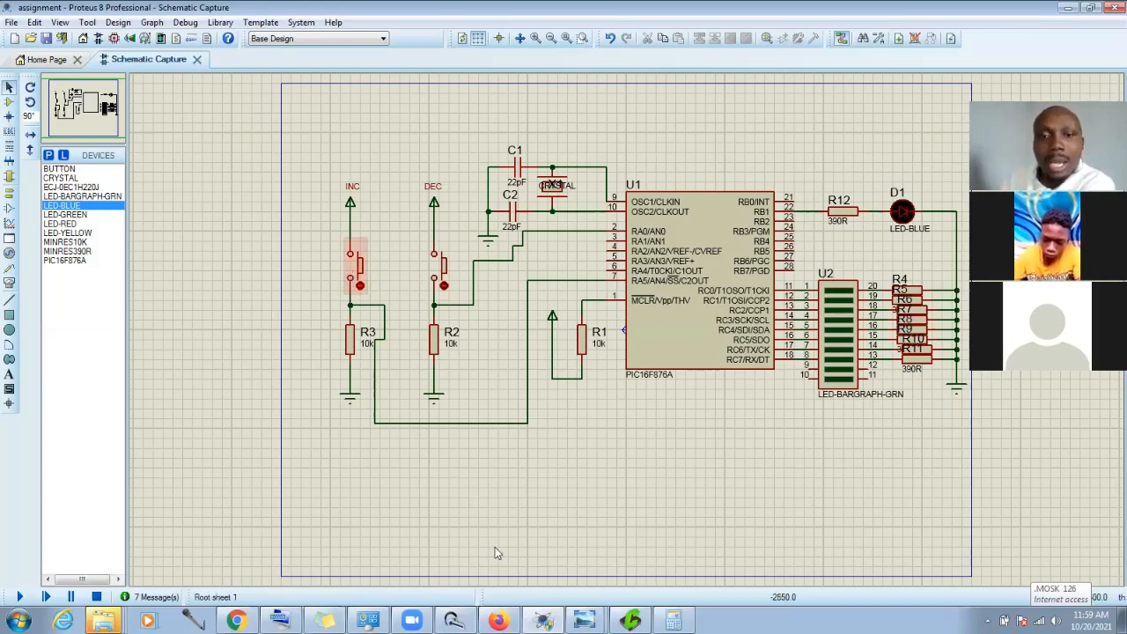
Step: Switch to CCS C Compiler and insert while(input(inc)){} as the first line of the INC if block in assignment.c
{"action": "left_click", "coordinate": [630, 620]}
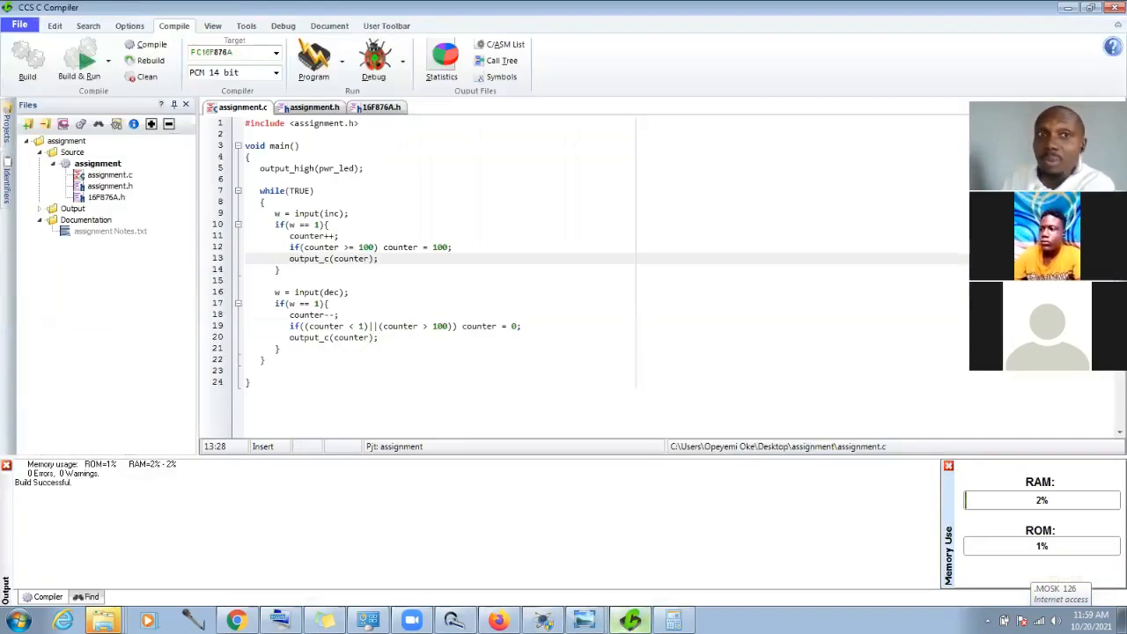
{"action": "left_click", "coordinate": [346, 224]}
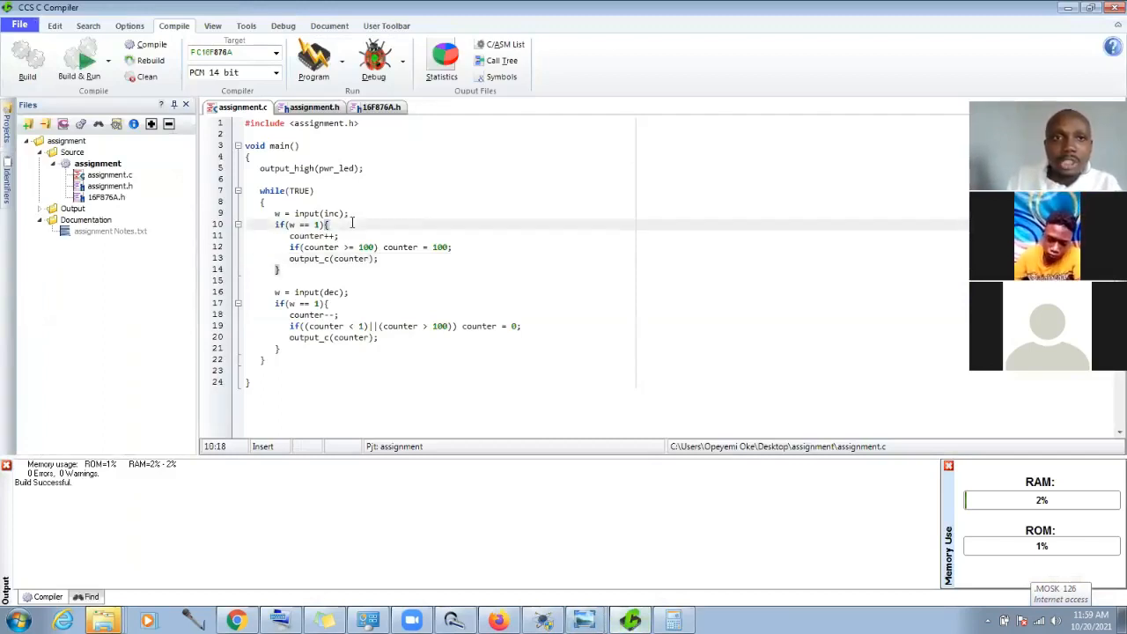
{"action": "key", "text": "Return"}
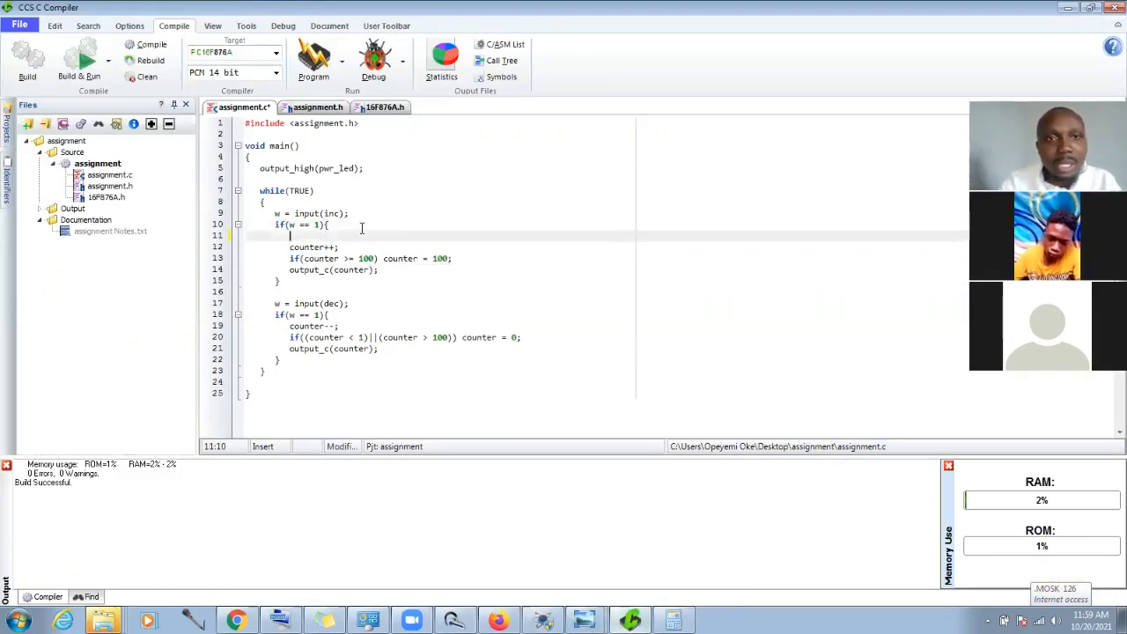
{"action": "type", "text": "wh"}
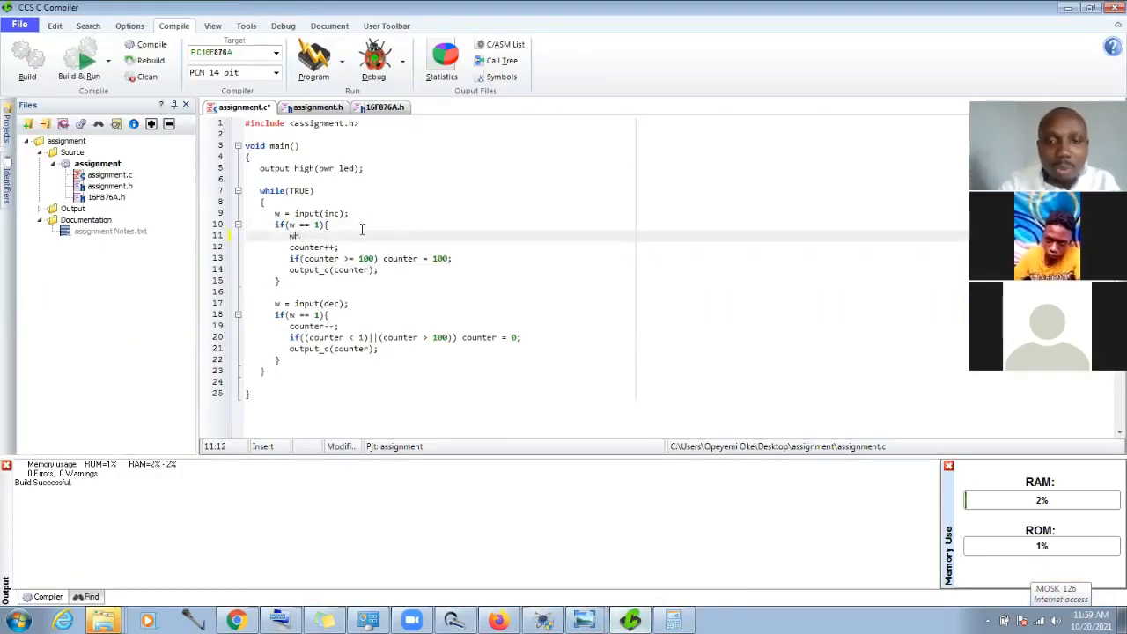
{"action": "type", "text": "ile("}
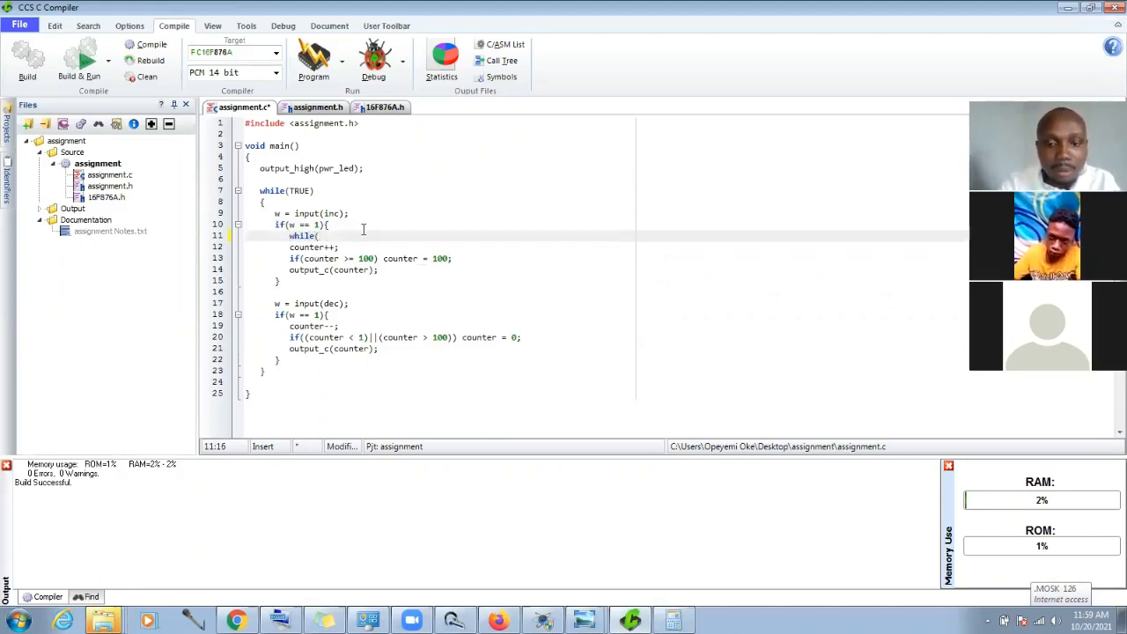
{"action": "type", "text": "input"}
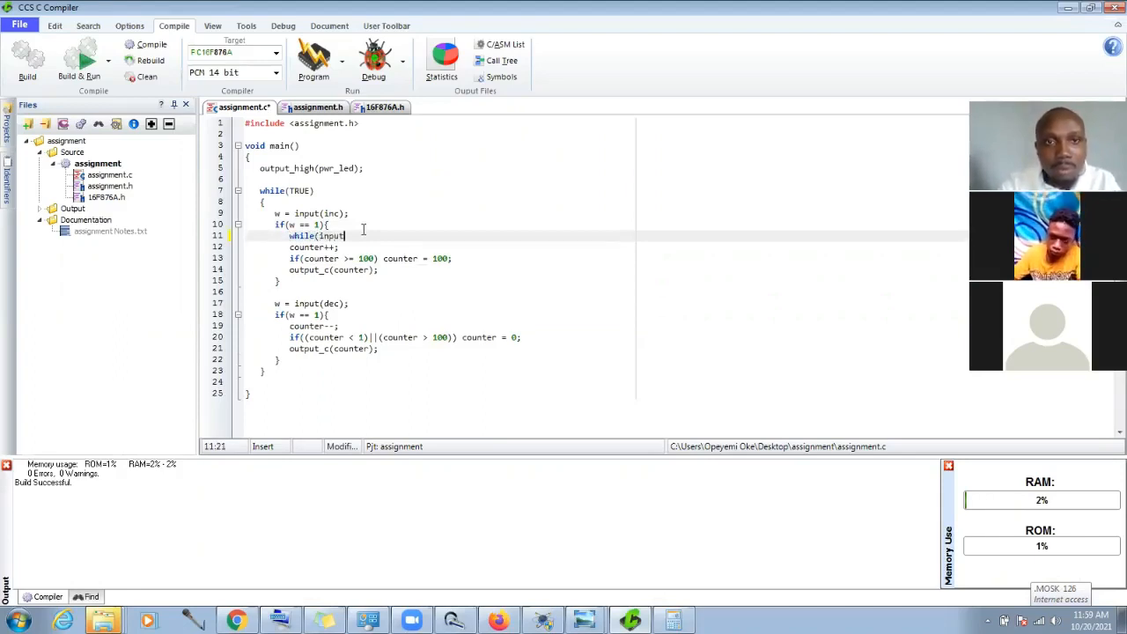
{"action": "type", "text": "("}
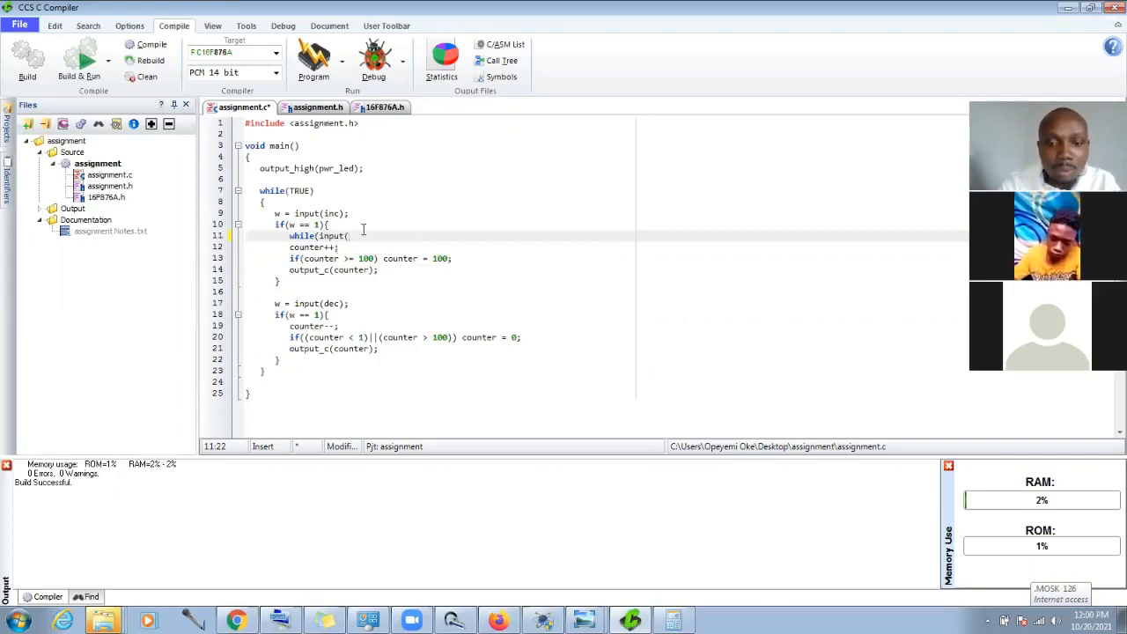
{"action": "type", "text": "p"}
{"action": "key", "text": "BackSpace"}
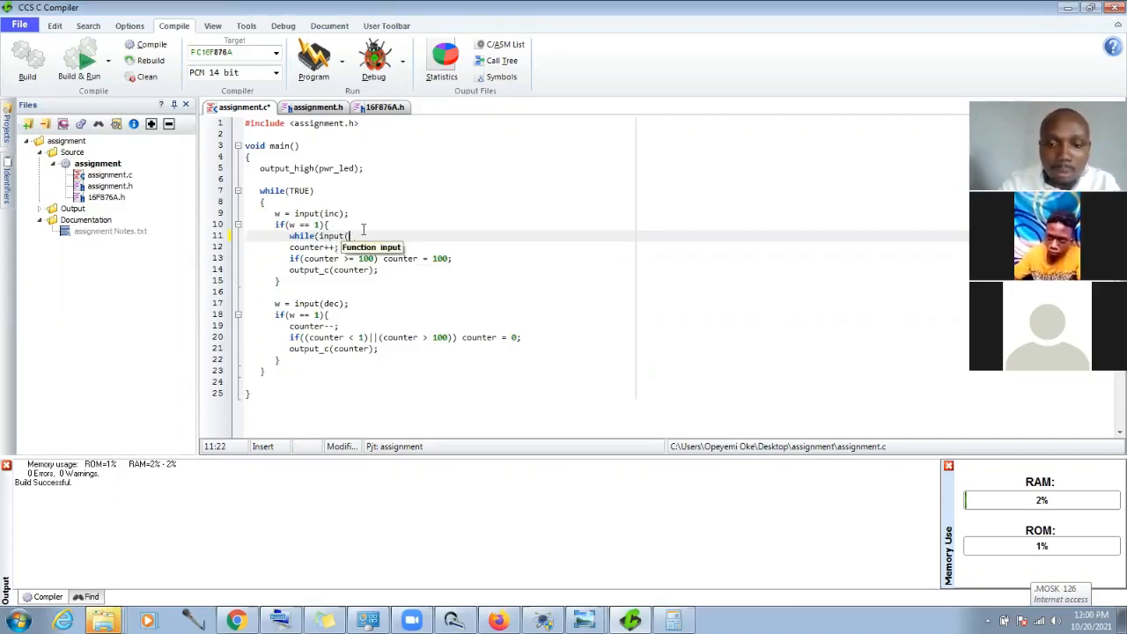
{"action": "type", "text": "inc"}
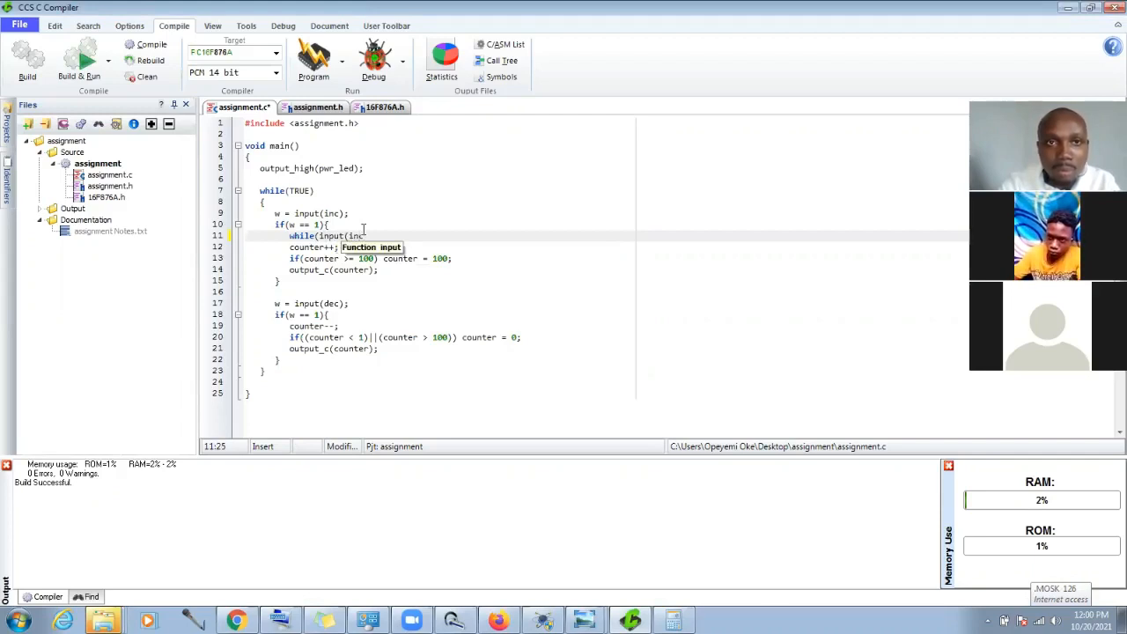
{"action": "type", "text": "))"}
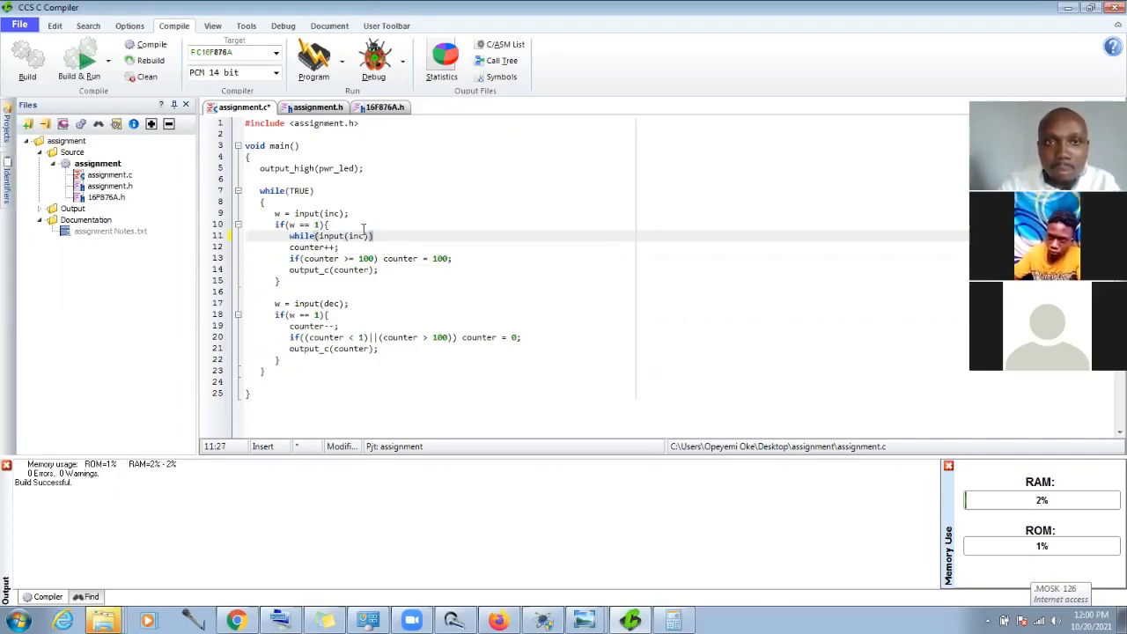
{"action": "type", "text": "{}"}
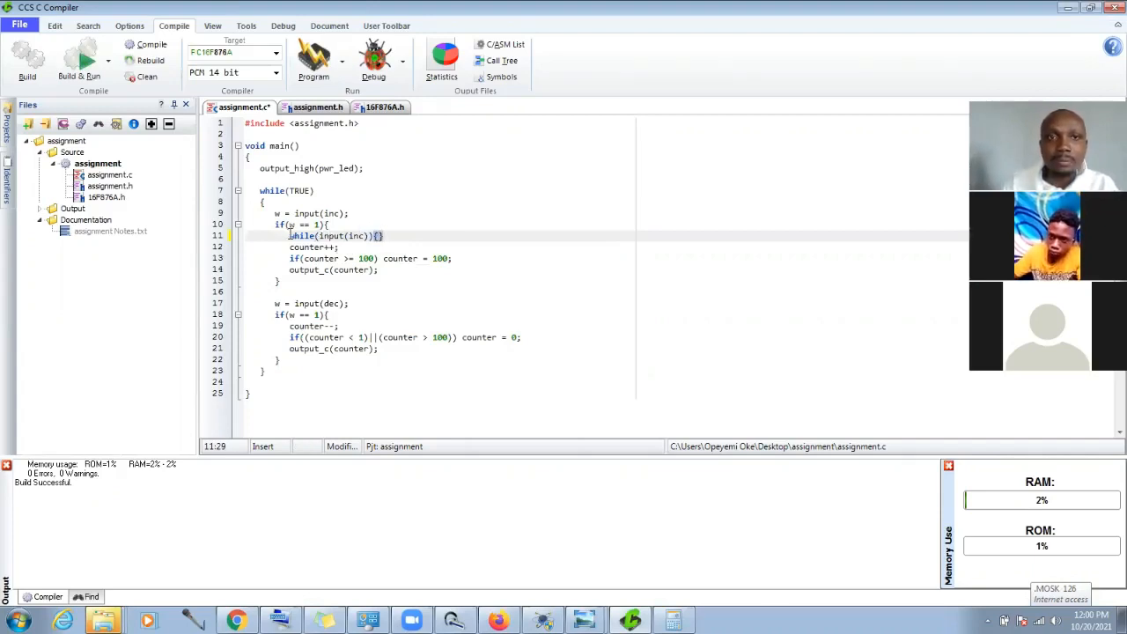
Step: Try a copy of the while(input(inc)){} line directly below w = input(dec); and delete that copy
{"action": "key", "text": "shift+Home"}
{"action": "key", "text": "ctrl+c"}
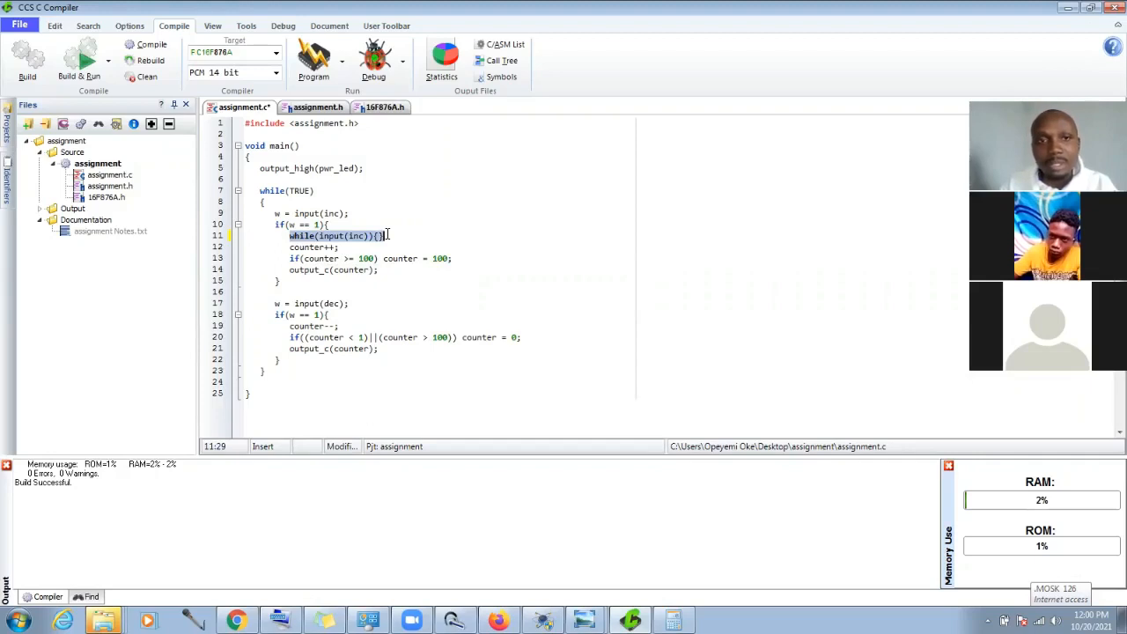
{"action": "left_click", "coordinate": [355, 315]}
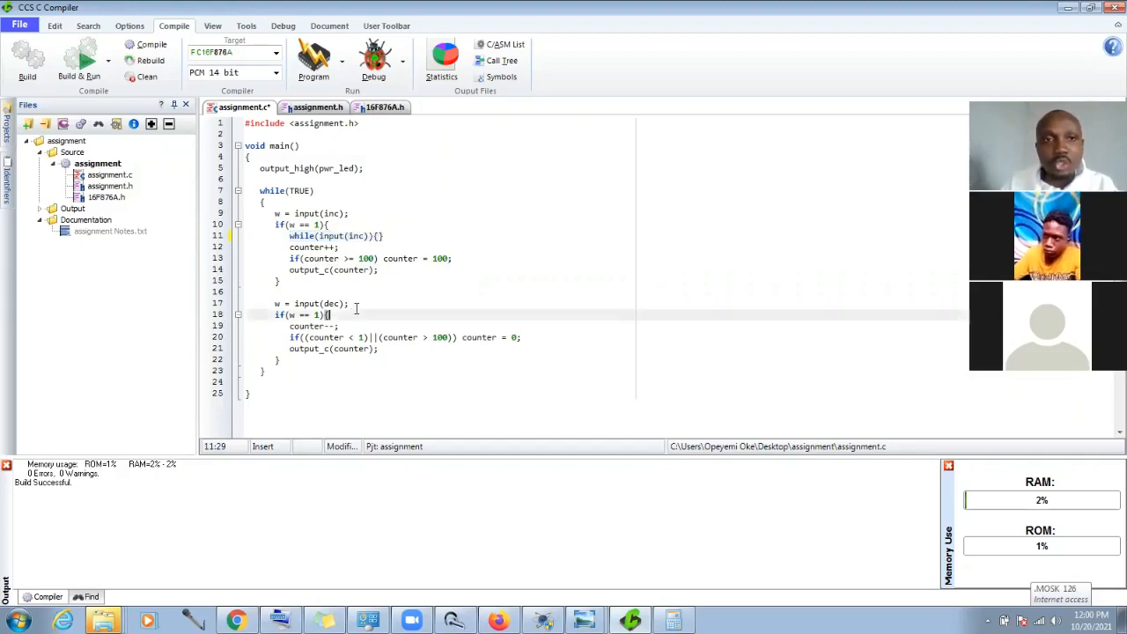
{"action": "left_click", "coordinate": [363, 303]}
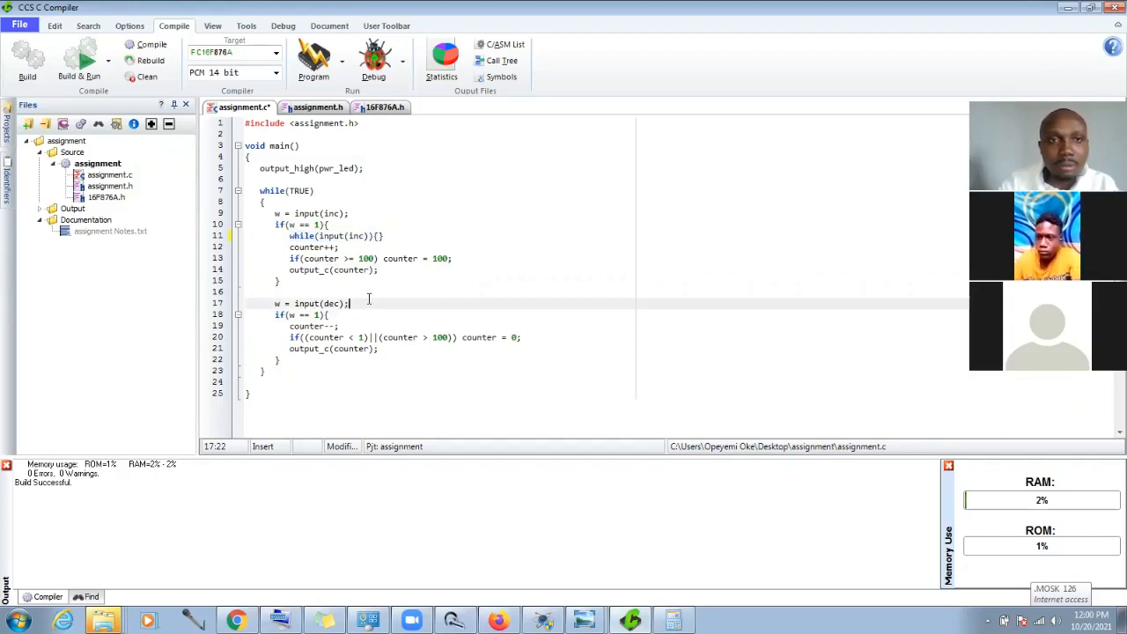
{"action": "key", "text": "Return"}
{"action": "key", "text": "ctrl+v"}
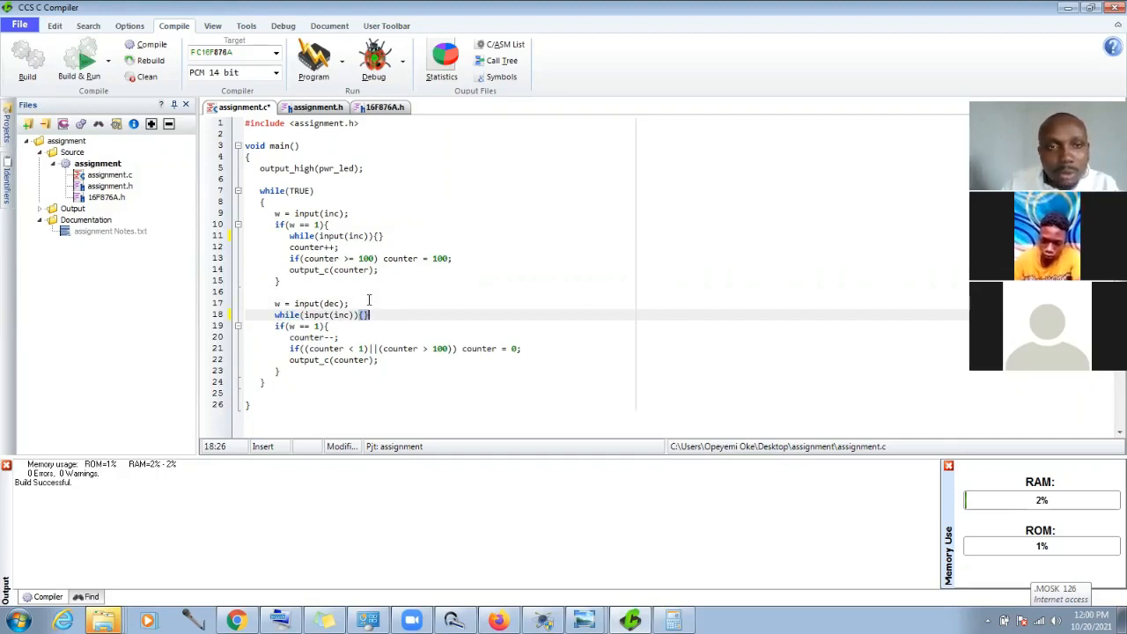
{"action": "left_click_drag", "start_coordinate": [370, 314], "coordinate": [276, 315]}
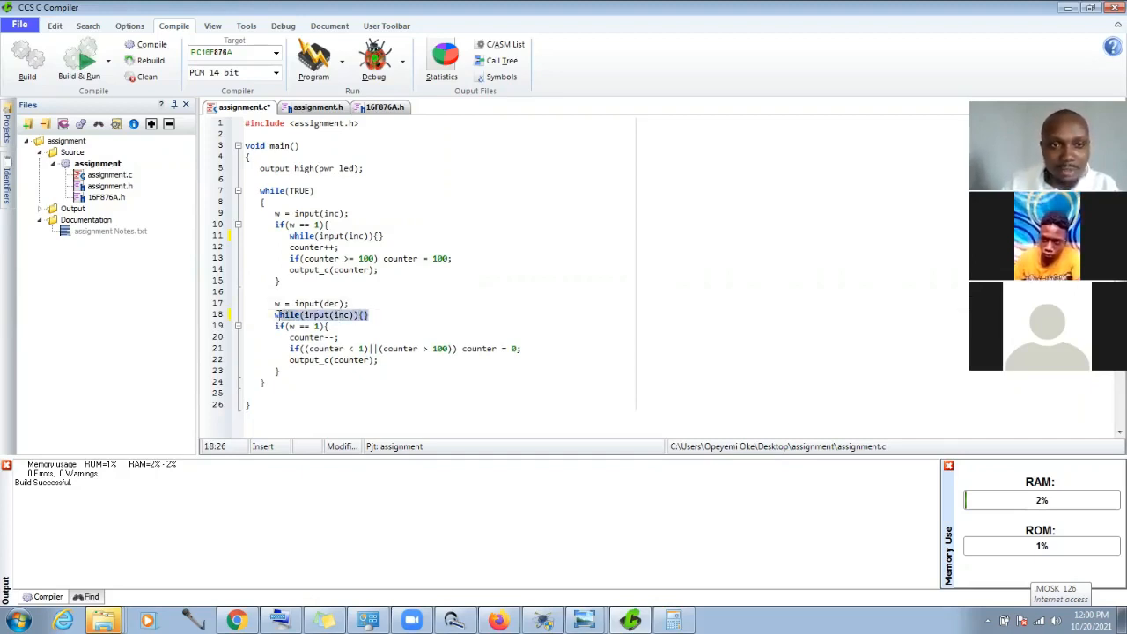
{"action": "key", "text": "Delete"}
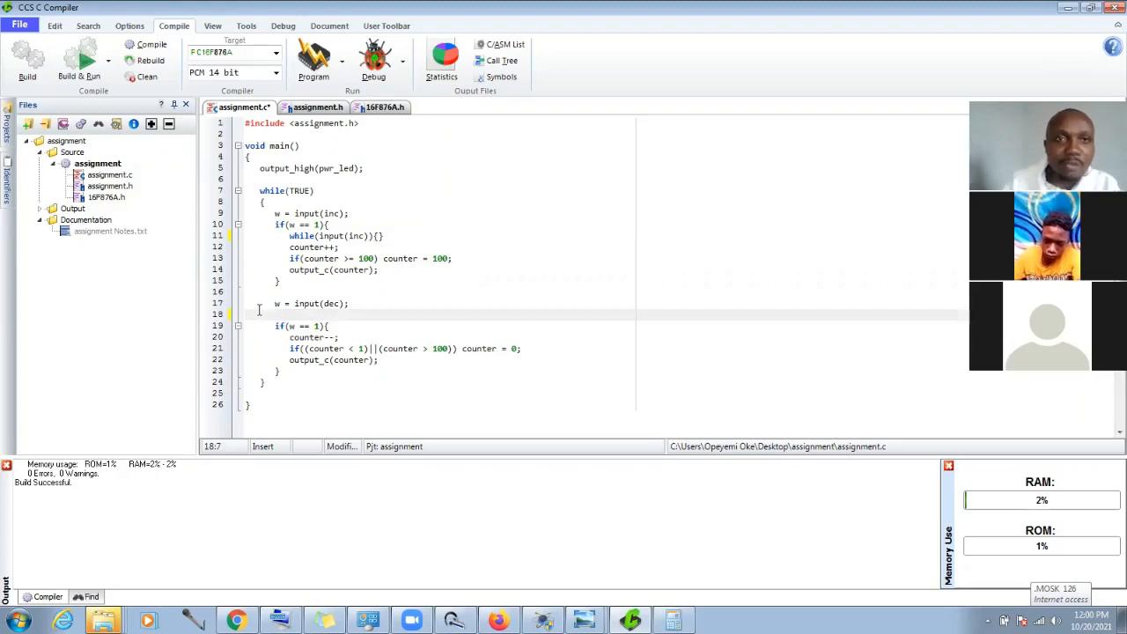
Step: Replace the while(input(inc)){} line in the INC if block with delay_ms(2000); and save the file
{"action": "left_click", "coordinate": [346, 215]}
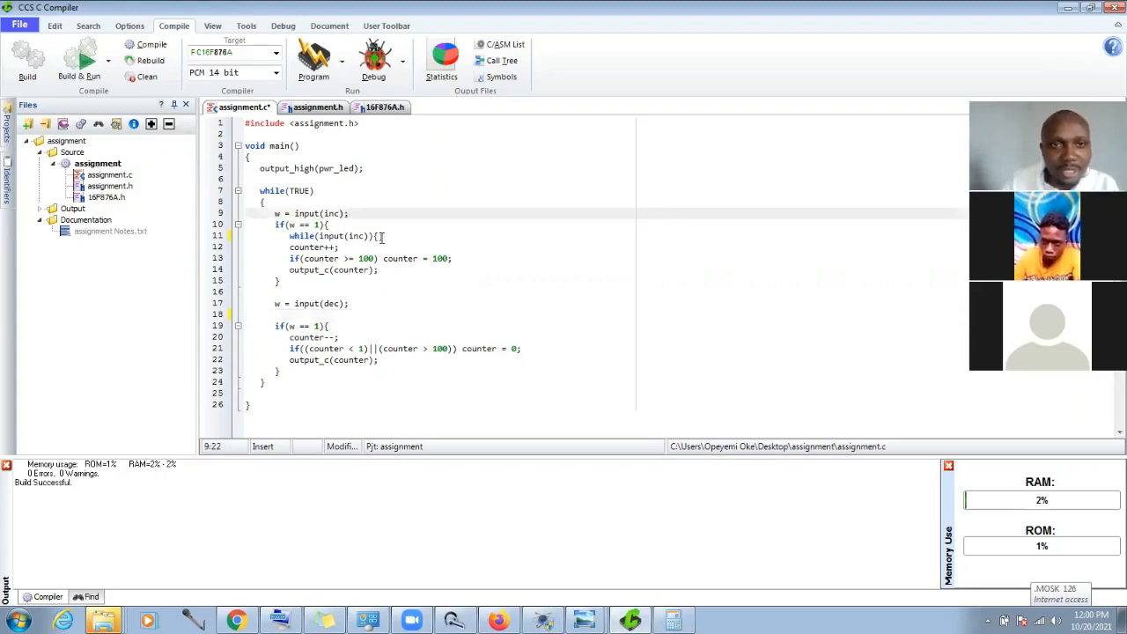
{"action": "left_click_drag", "start_coordinate": [381, 236], "coordinate": [289, 232]}
{"action": "key", "text": "BackSpace"}
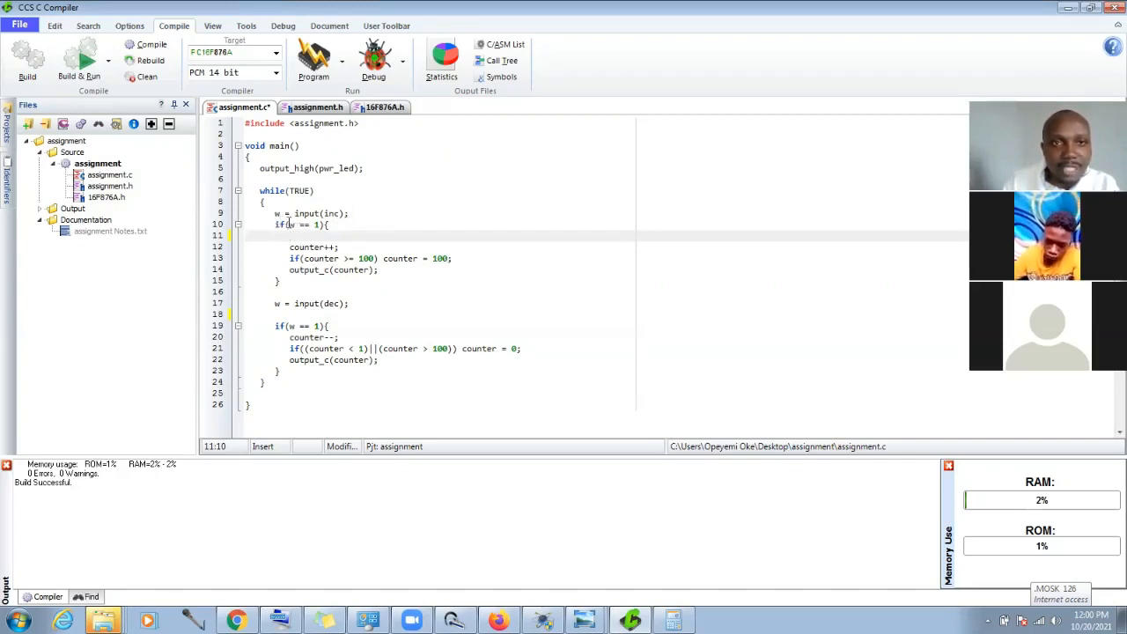
{"action": "type", "text": "delay"}
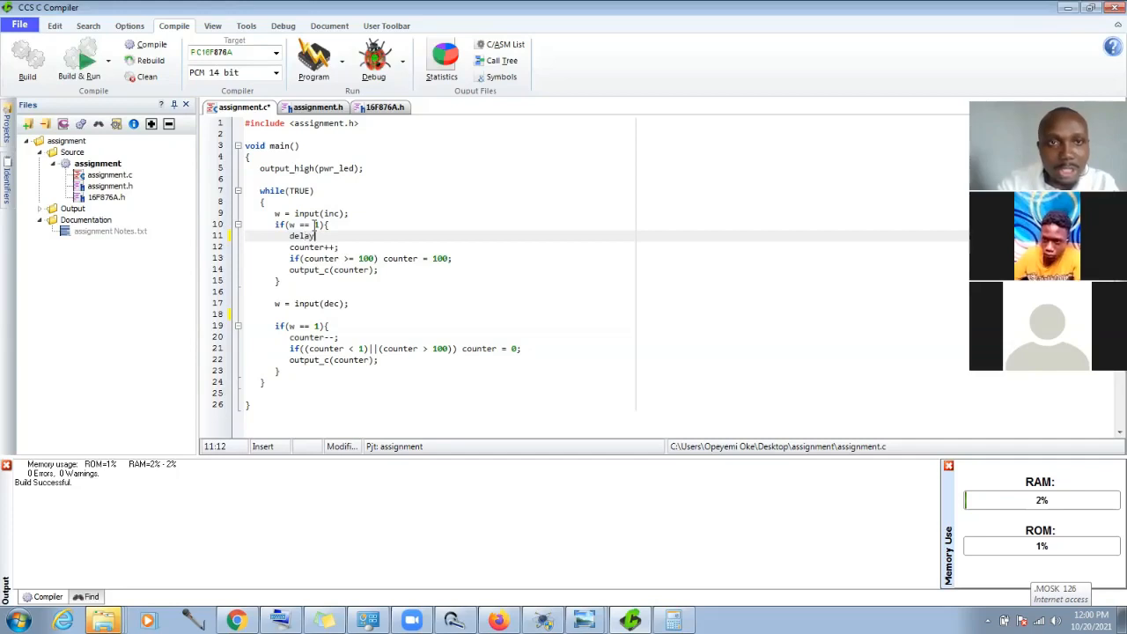
{"action": "type", "text": "_ms"}
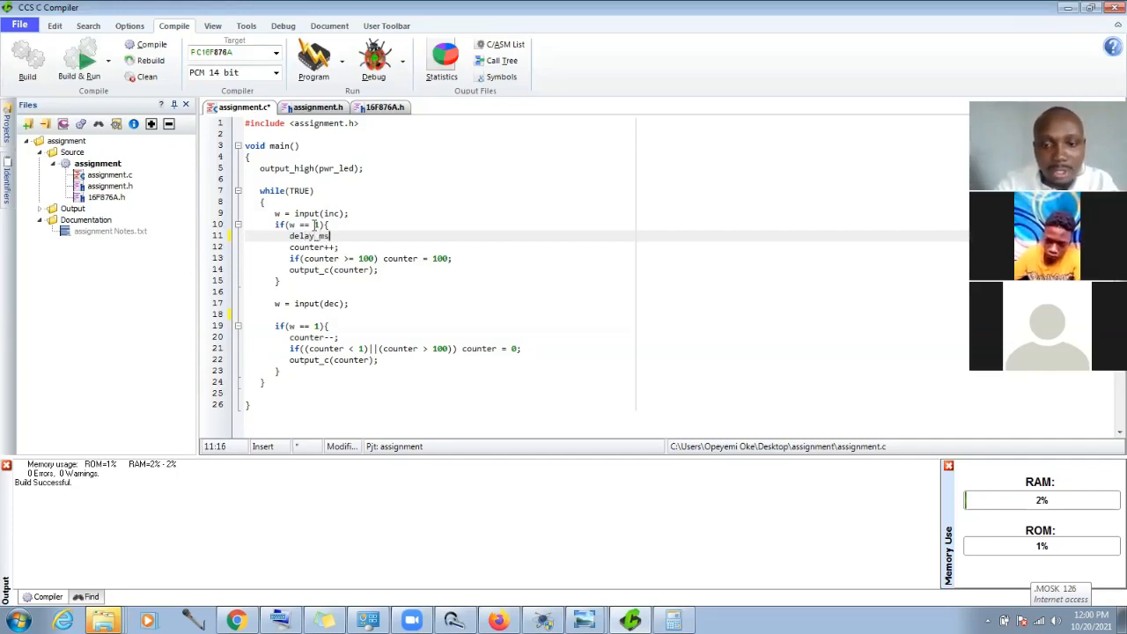
{"action": "type", "text": "(2000"}
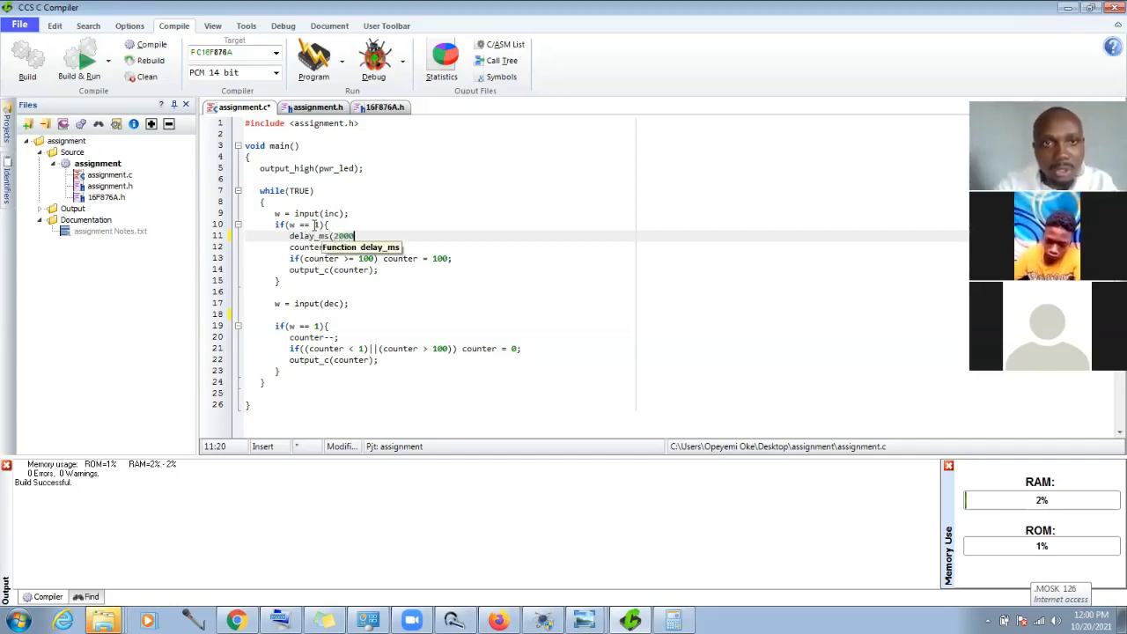
{"action": "type", "text": ");"}
{"action": "key", "text": "ctrl+s"}
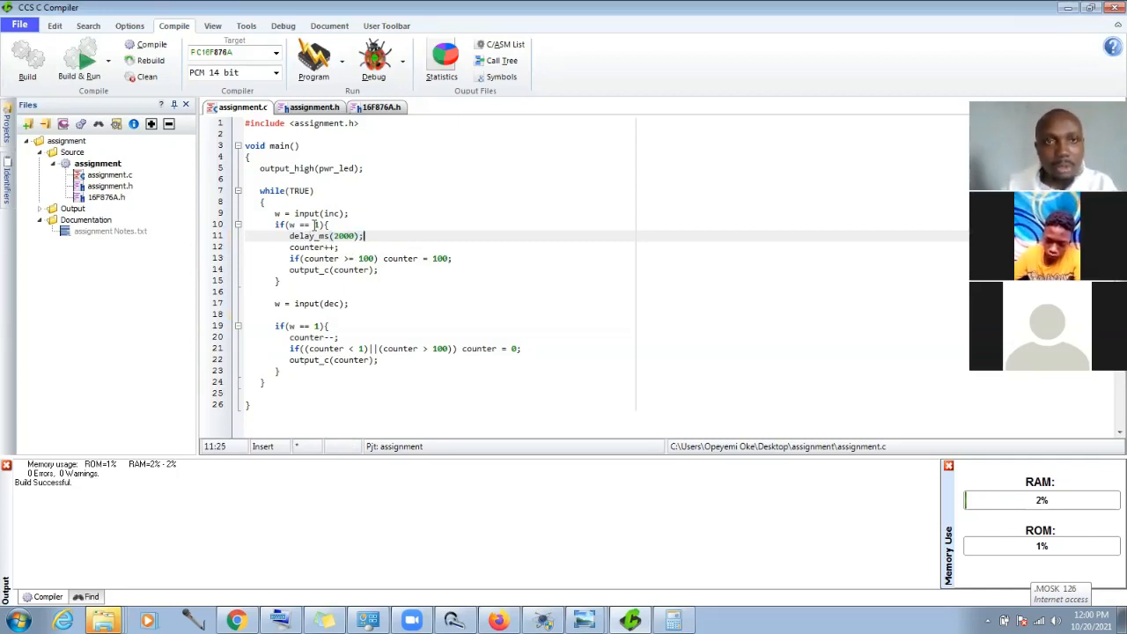
Step: Copy the delay_ms(2000); statement and remove the blank line below w = input(dec);
{"action": "left_click_drag", "start_coordinate": [290, 236], "coordinate": [368, 235]}
{"action": "key", "text": "ctrl+c"}
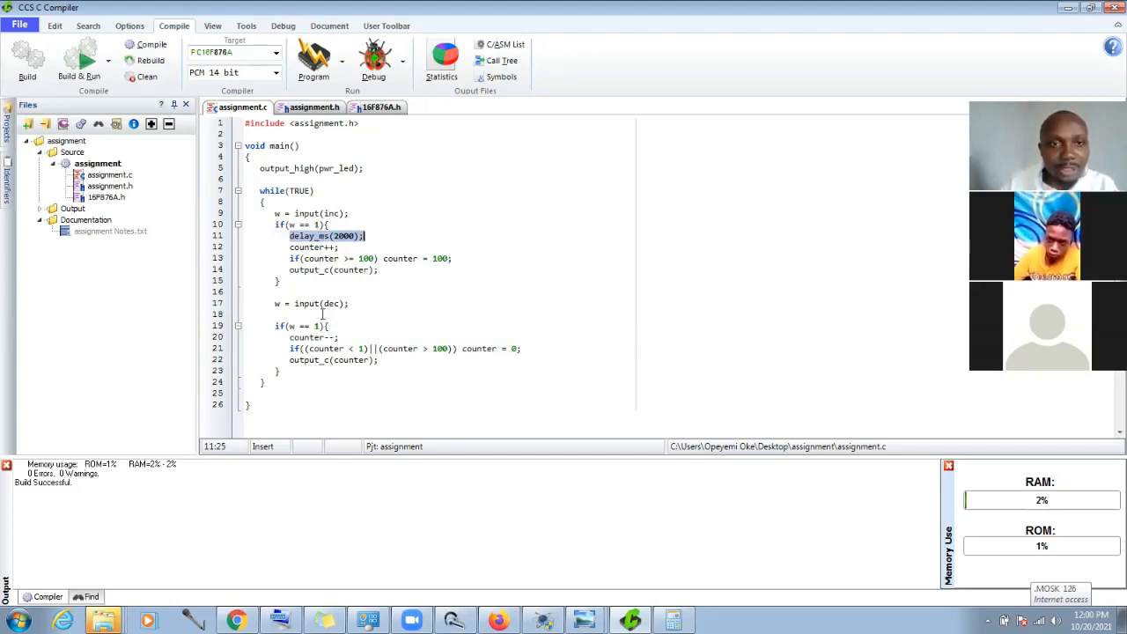
{"action": "left_click", "coordinate": [313, 313]}
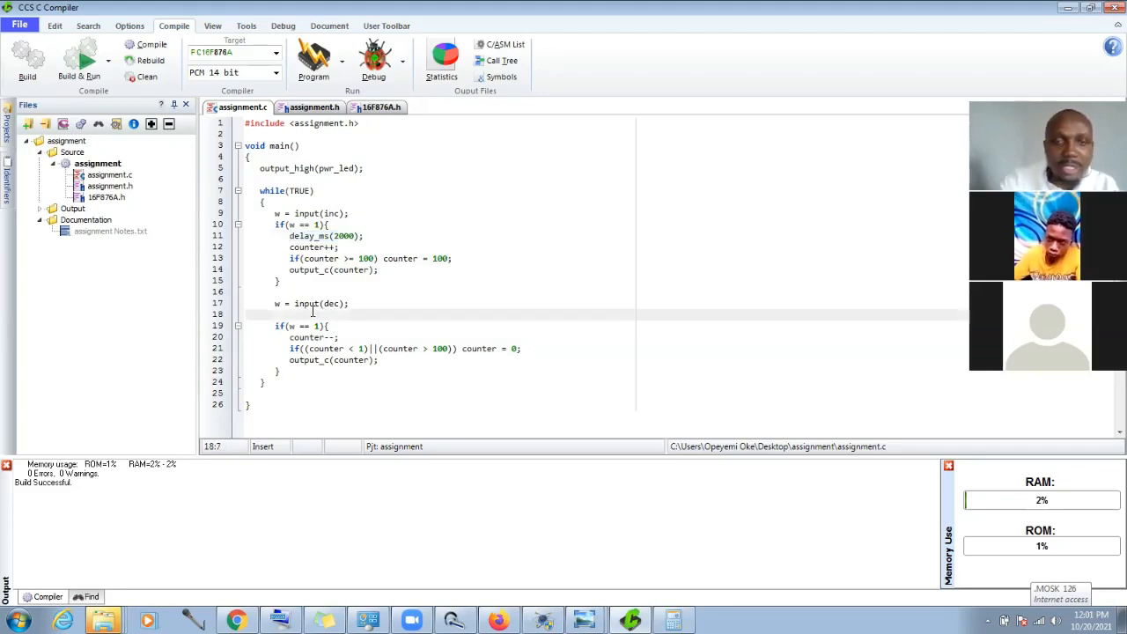
{"action": "key", "text": "BackSpace"}
{"action": "key", "text": "BackSpace"}
{"action": "key", "text": "BackSpace"}
{"action": "key", "text": "BackSpace"}
{"action": "key", "text": "BackSpace"}
{"action": "key", "text": "BackSpace"}
{"action": "key", "text": "BackSpace"}
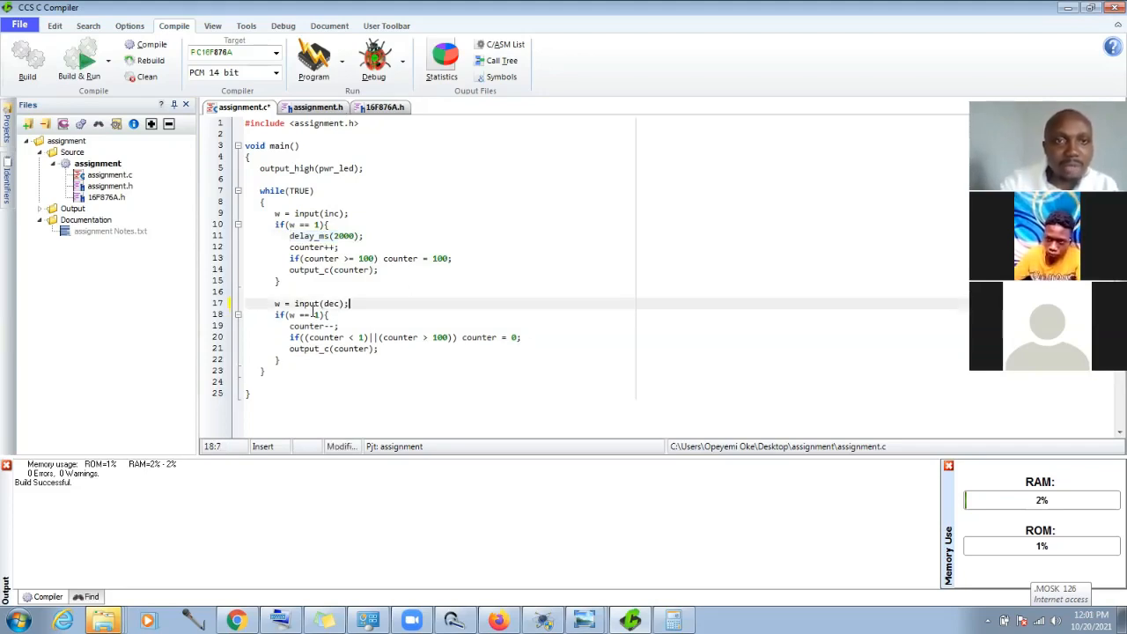
Step: Paste delay_ms(2000); above counter--; in the DEC if block, save the file and indent the line to match the block
{"action": "left_click", "coordinate": [343, 315]}
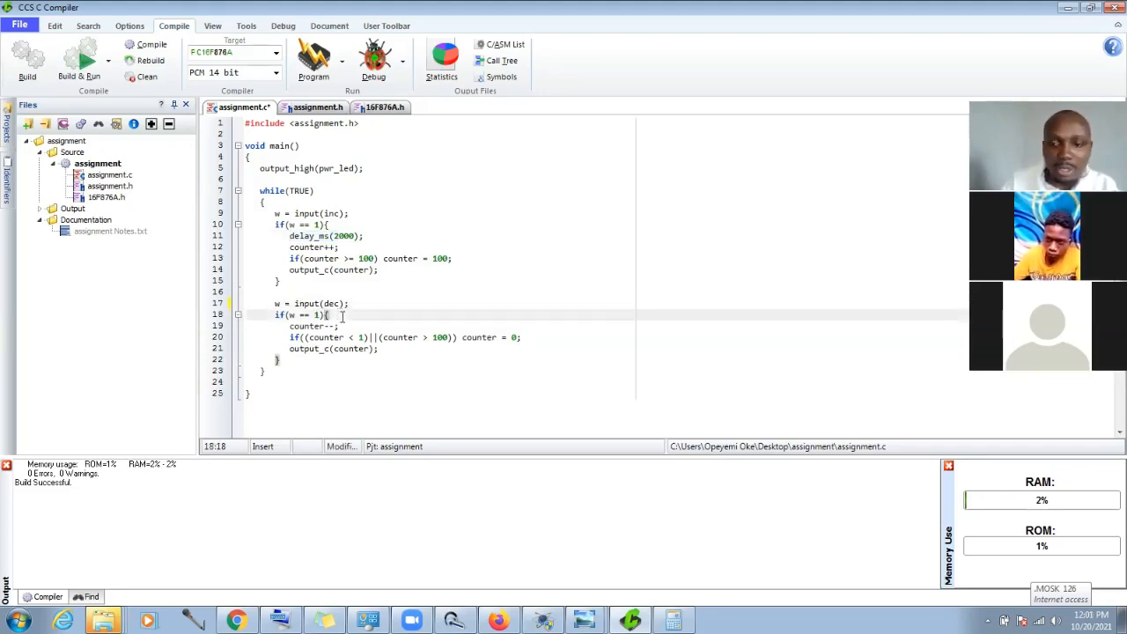
{"action": "key", "text": "Return"}
{"action": "key", "text": "ctrl+v"}
{"action": "key", "text": "ctrl+z"}
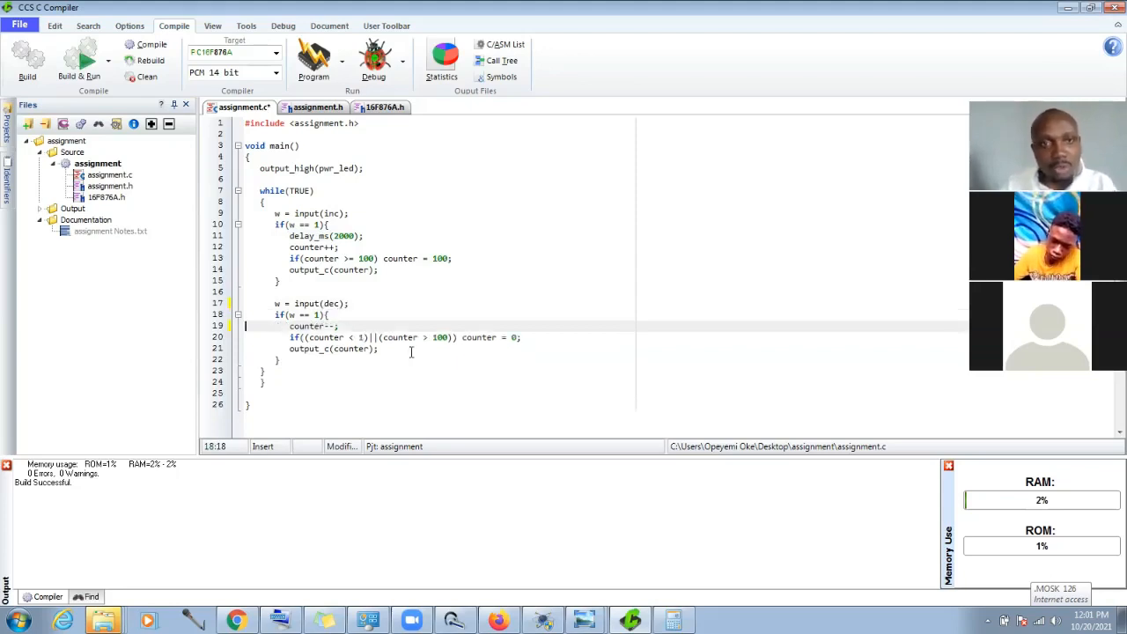
{"action": "key", "text": "ctrl+y"}
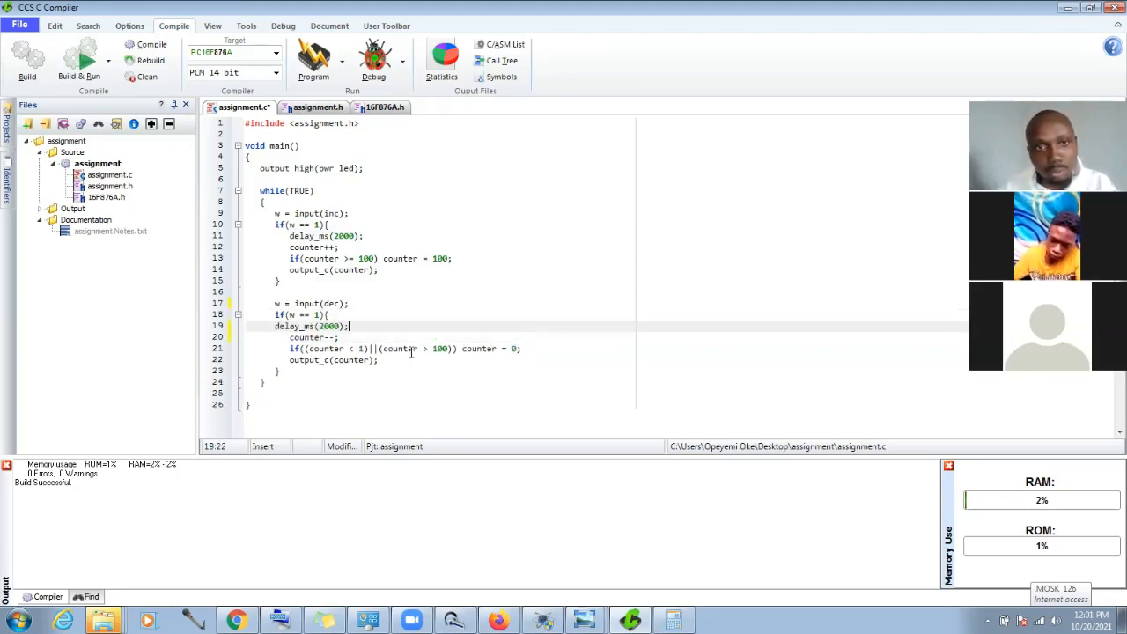
{"action": "key", "text": "ctrl+s"}
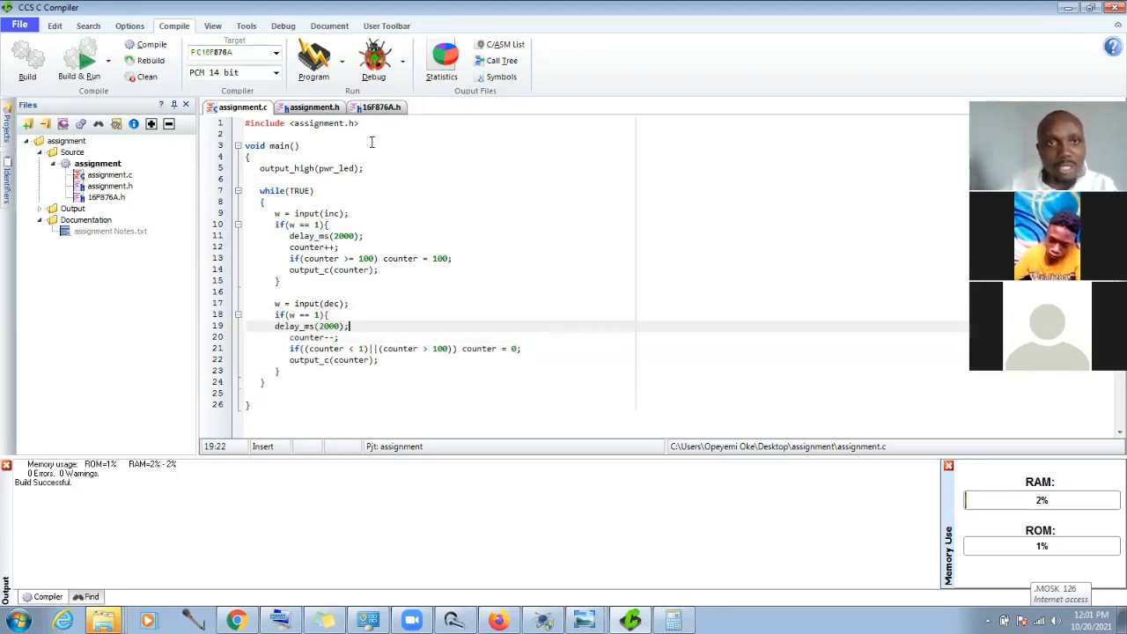
{"action": "left_click", "coordinate": [275, 326]}
{"action": "key", "text": "Tab"}
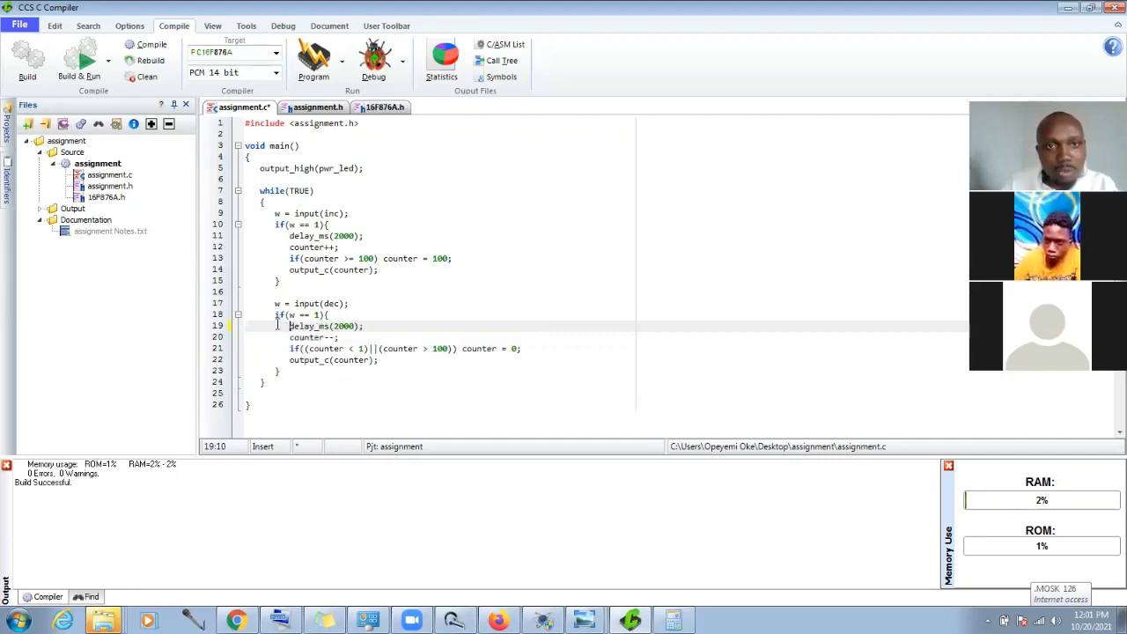
Step: Rebuild the project, then switch to Proteus and test the INC button in a running simulation
{"action": "left_click", "coordinate": [150, 60]}
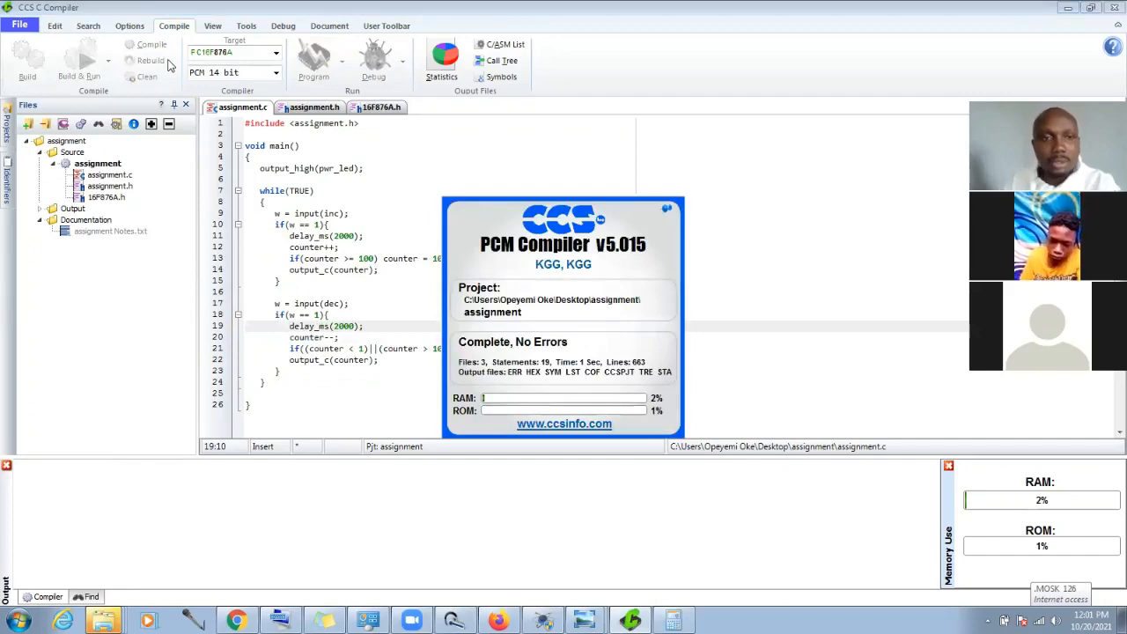
{"action": "left_click", "coordinate": [542, 618]}
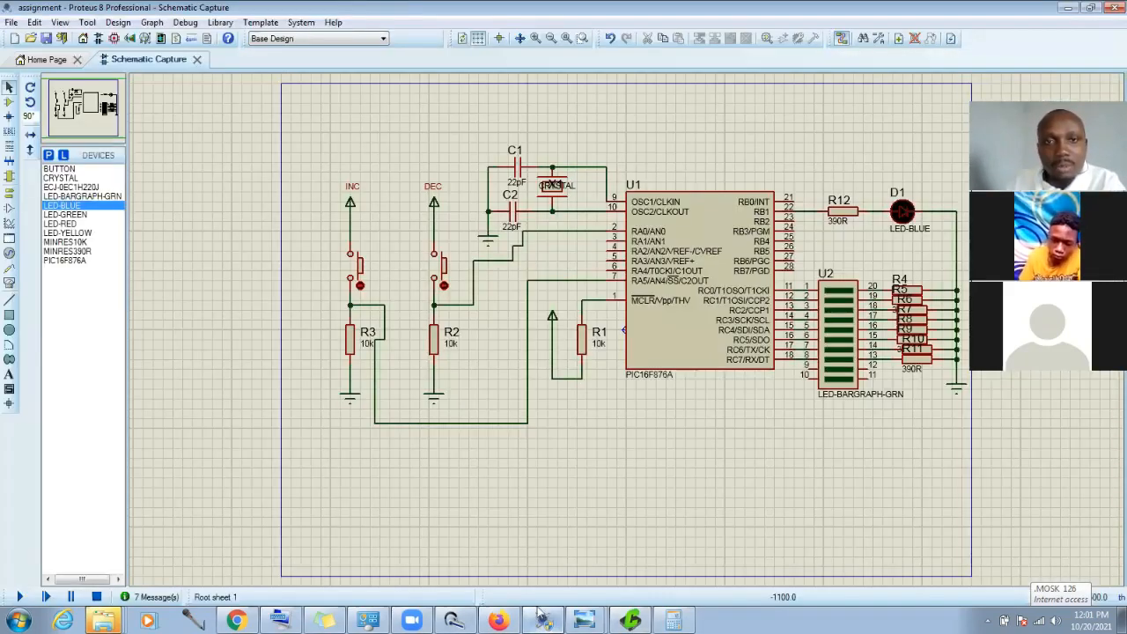
{"action": "left_click", "coordinate": [20, 597]}
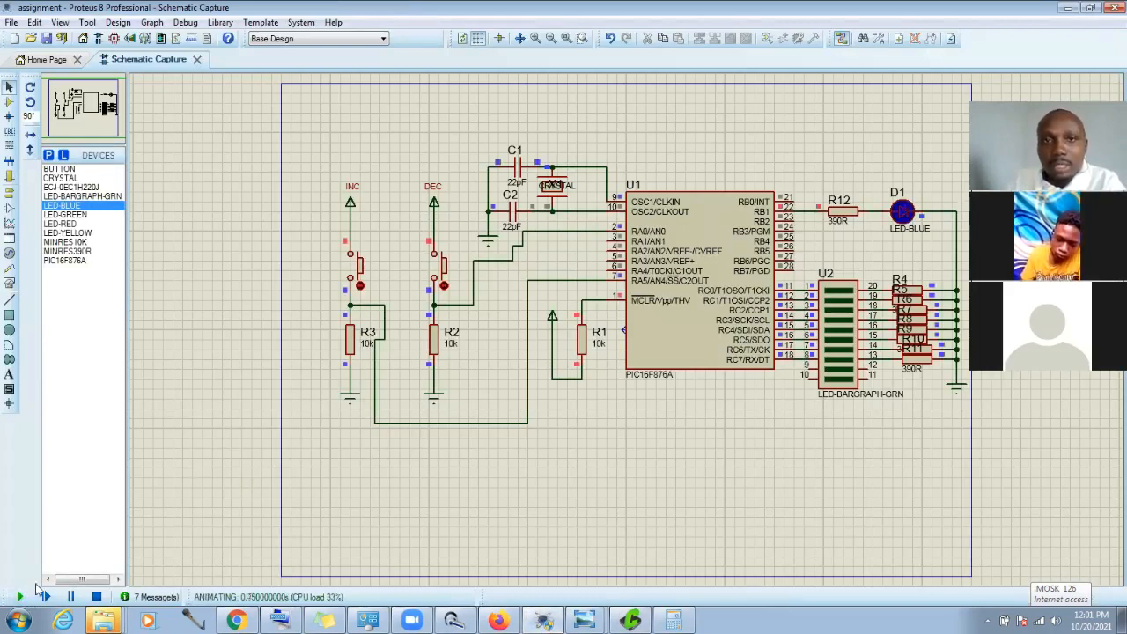
{"action": "left_click", "coordinate": [357, 266]}
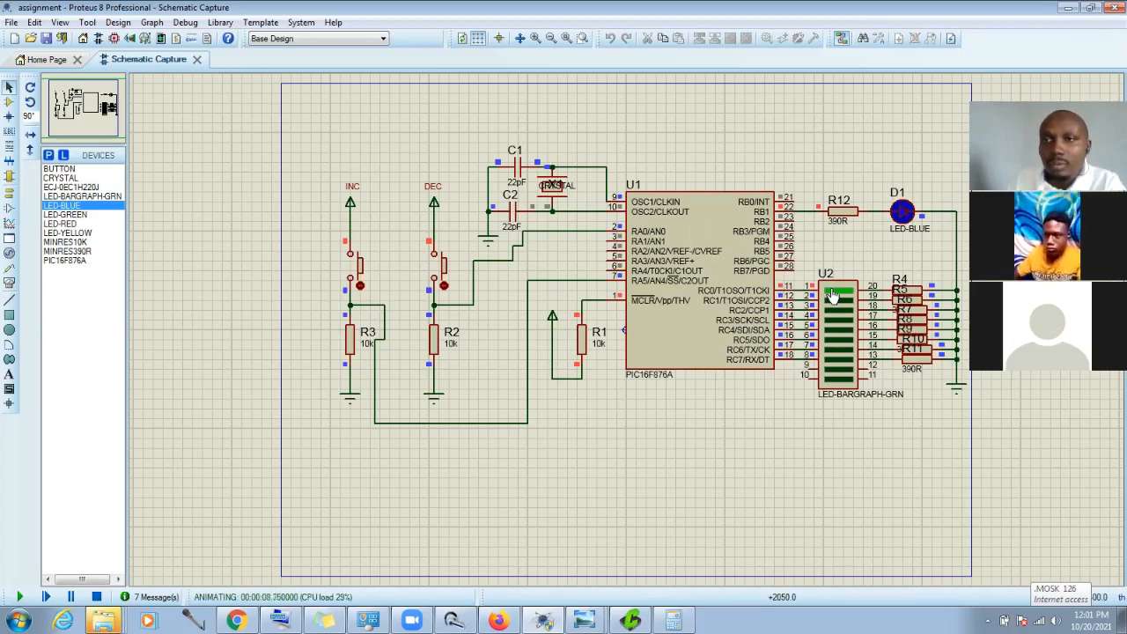
Step: Test the INC and DEC buttons in the running simulation, checking the bargraph's count in each direction
{"action": "left_click", "coordinate": [354, 269]}
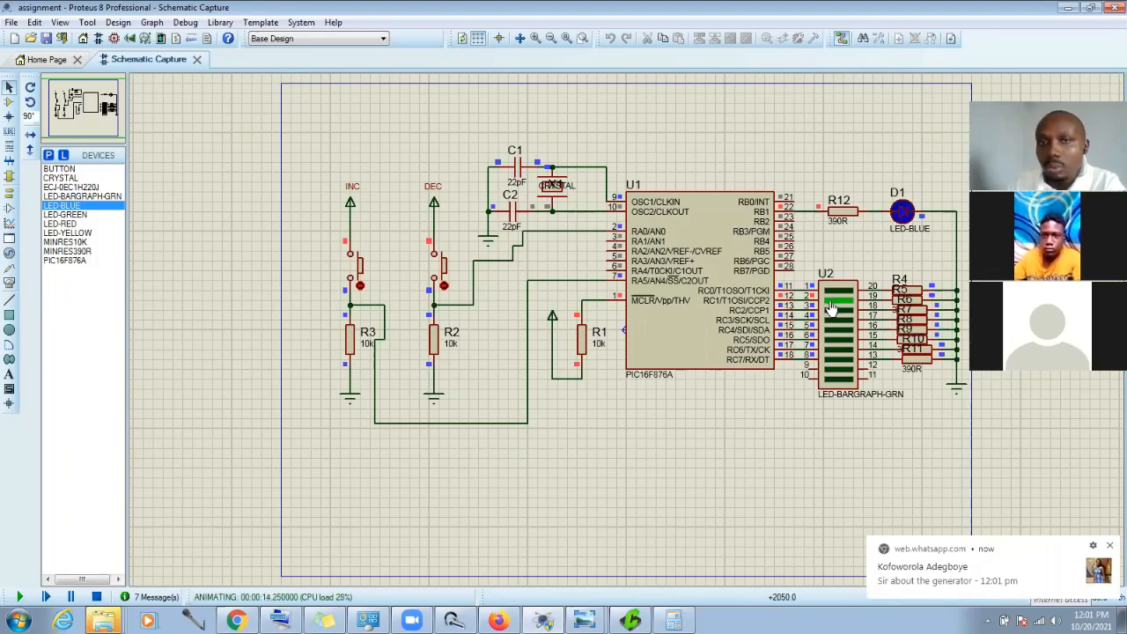
{"action": "left_click", "coordinate": [350, 269]}
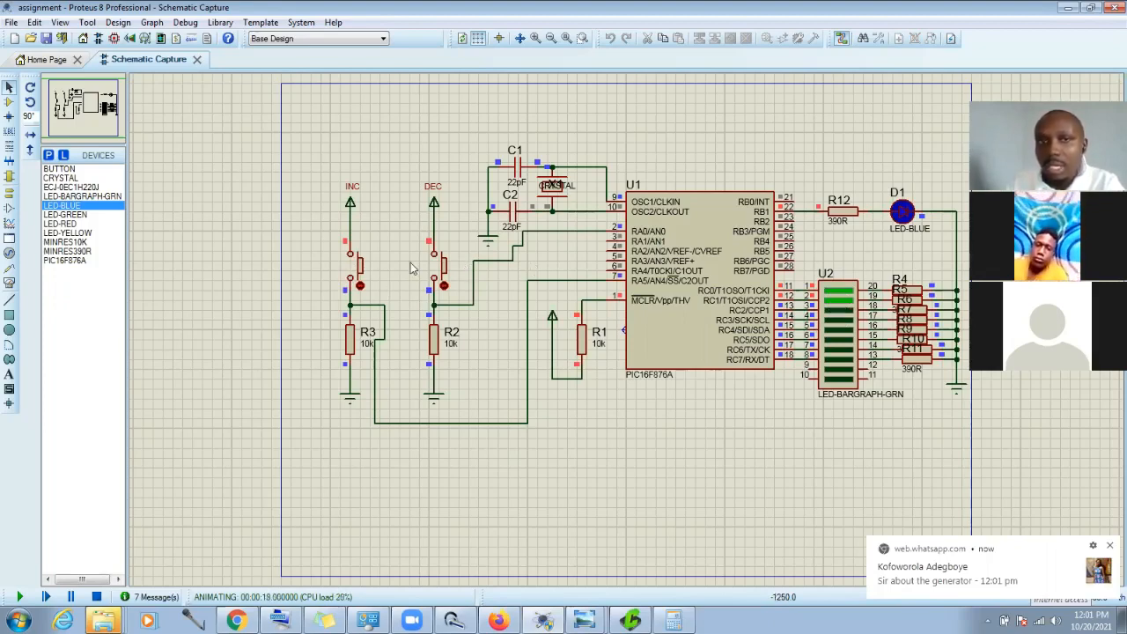
{"action": "left_click", "coordinate": [439, 270]}
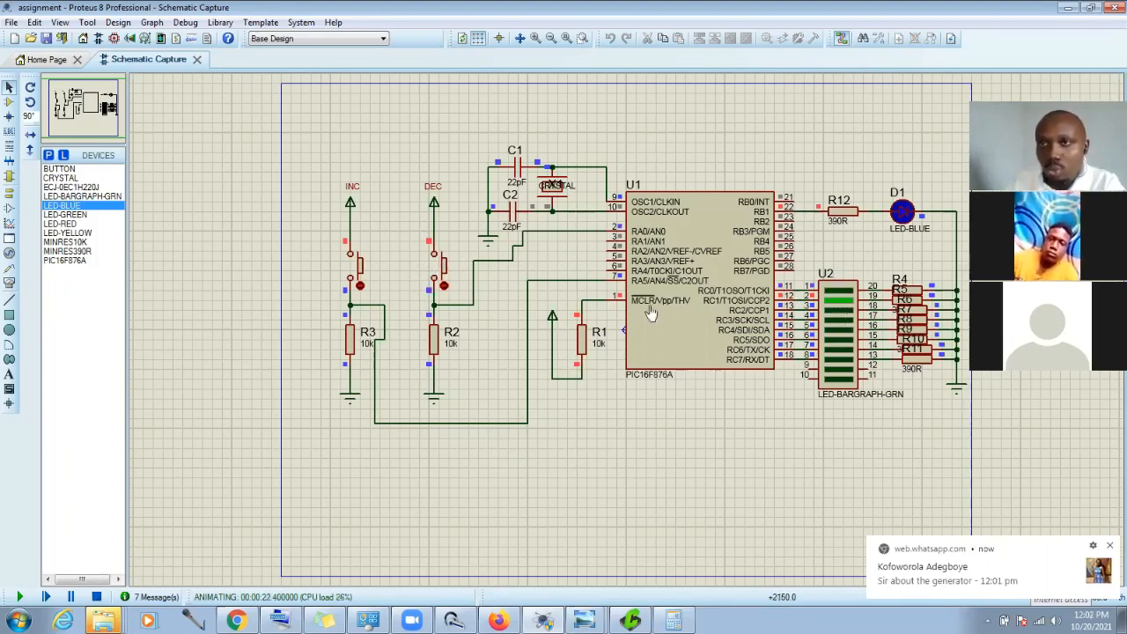
{"action": "left_click", "coordinate": [441, 279]}
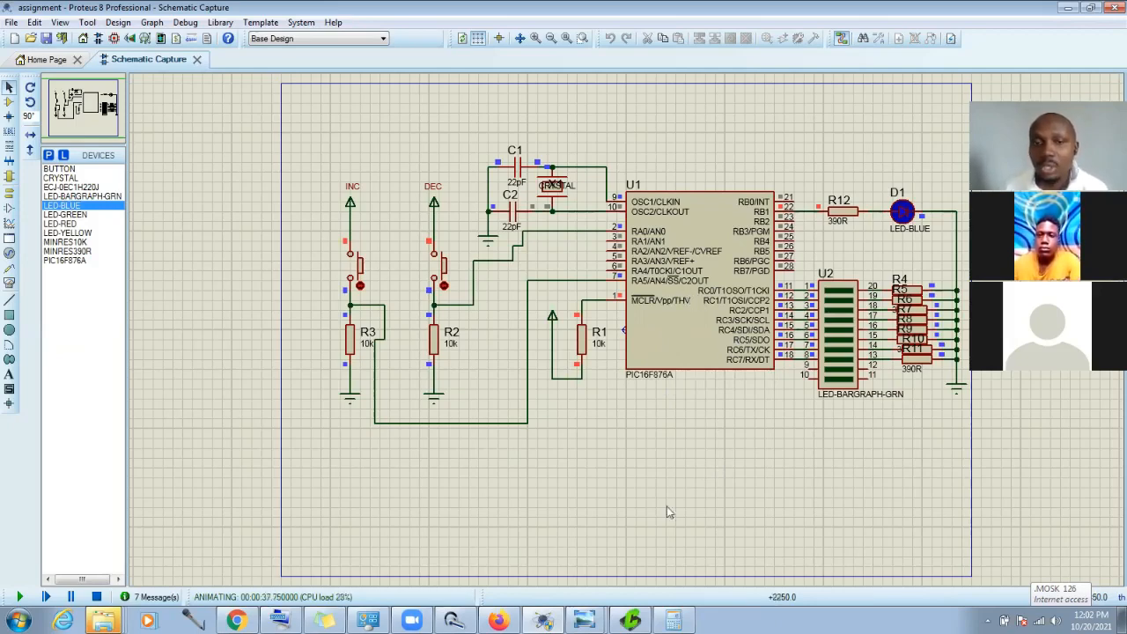
Step: Switch to CCS C Compiler and move delay_ms(2000); in the INC if block to a new line below output_c(counter);
{"action": "left_click", "coordinate": [635, 622]}
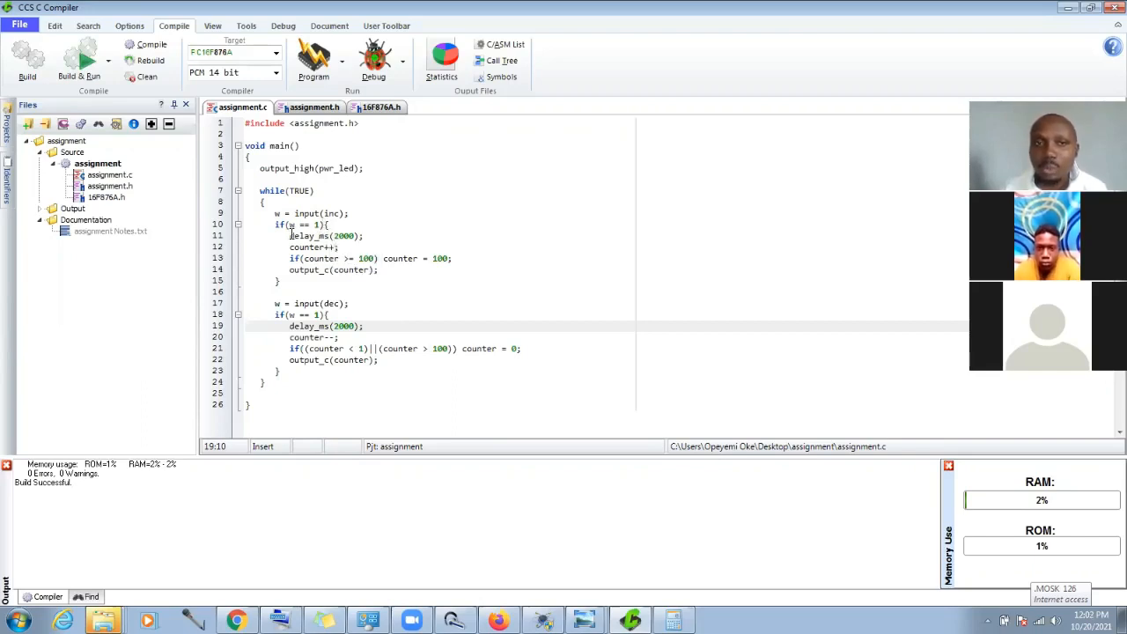
{"action": "left_click_drag", "start_coordinate": [290, 236], "coordinate": [366, 238]}
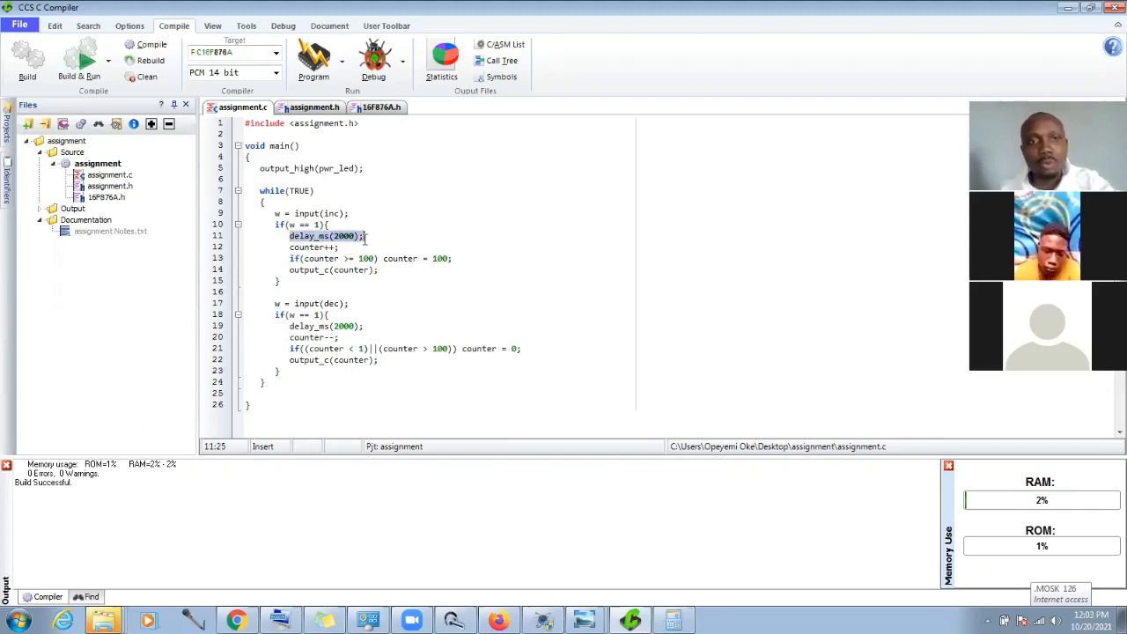
{"action": "key", "text": "ctrl+x"}
{"action": "left_click", "coordinate": [395, 272]}
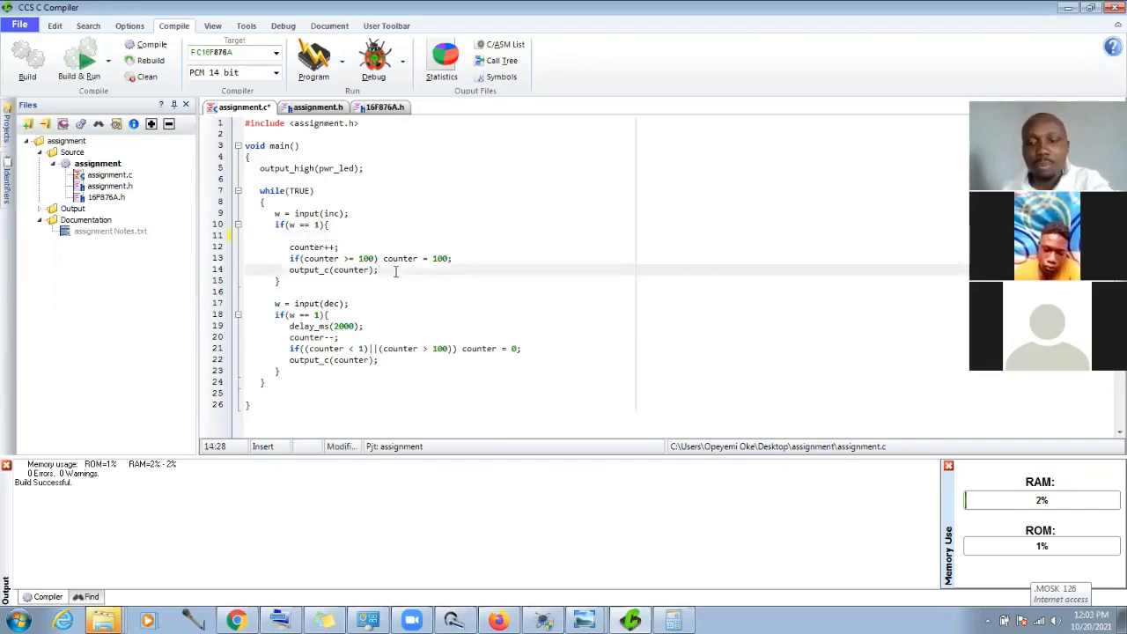
{"action": "key", "text": "Return"}
{"action": "key", "text": "ctrl+v"}
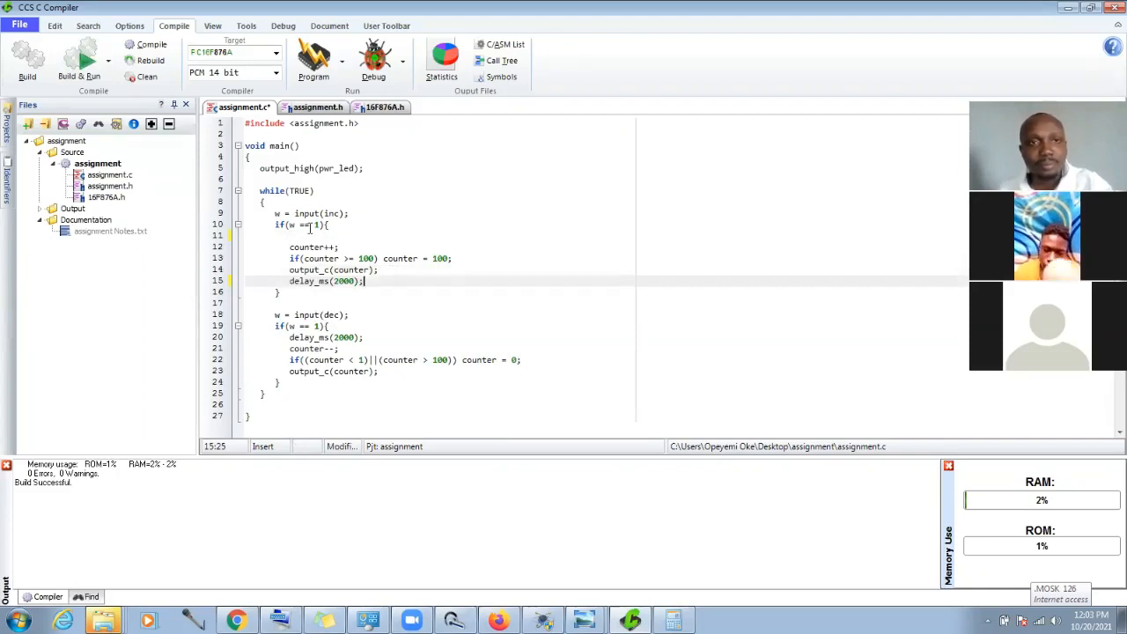
Step: Remove the blank line above counter++; in the INC if block
{"action": "left_click", "coordinate": [310, 234]}
{"action": "key", "text": "BackSpace"}
{"action": "key", "text": "BackSpace"}
{"action": "key", "text": "BackSpace"}
{"action": "key", "text": "BackSpace"}
{"action": "key", "text": "BackSpace"}
{"action": "key", "text": "BackSpace"}
{"action": "key", "text": "BackSpace"}
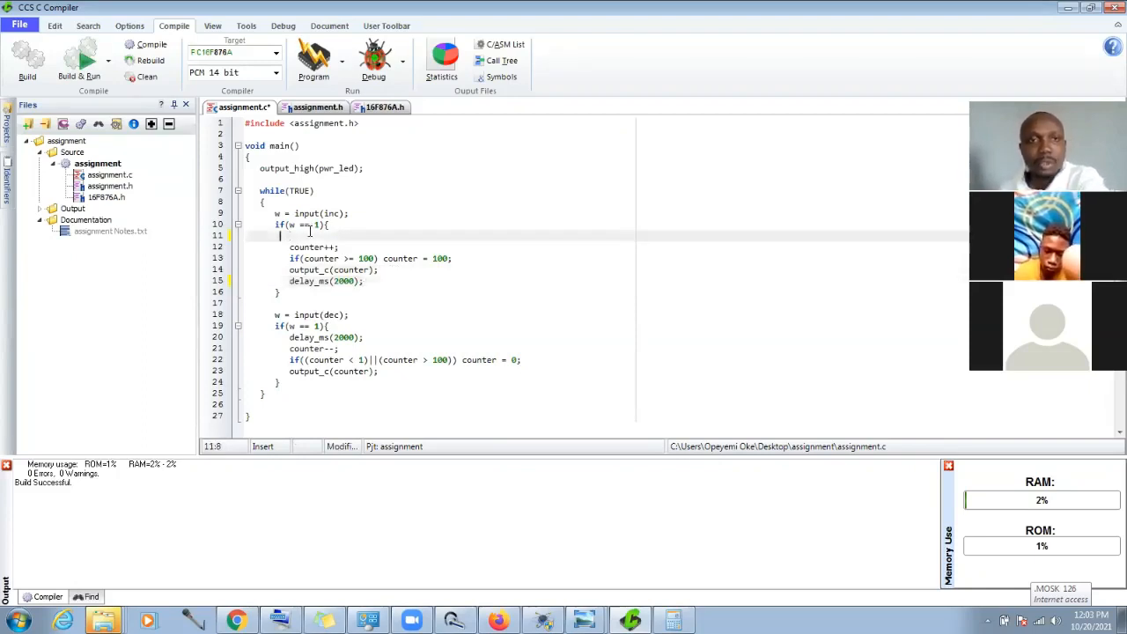
{"action": "key", "text": "BackSpace"}
{"action": "key", "text": "BackSpace"}
{"action": "key", "text": "BackSpace"}
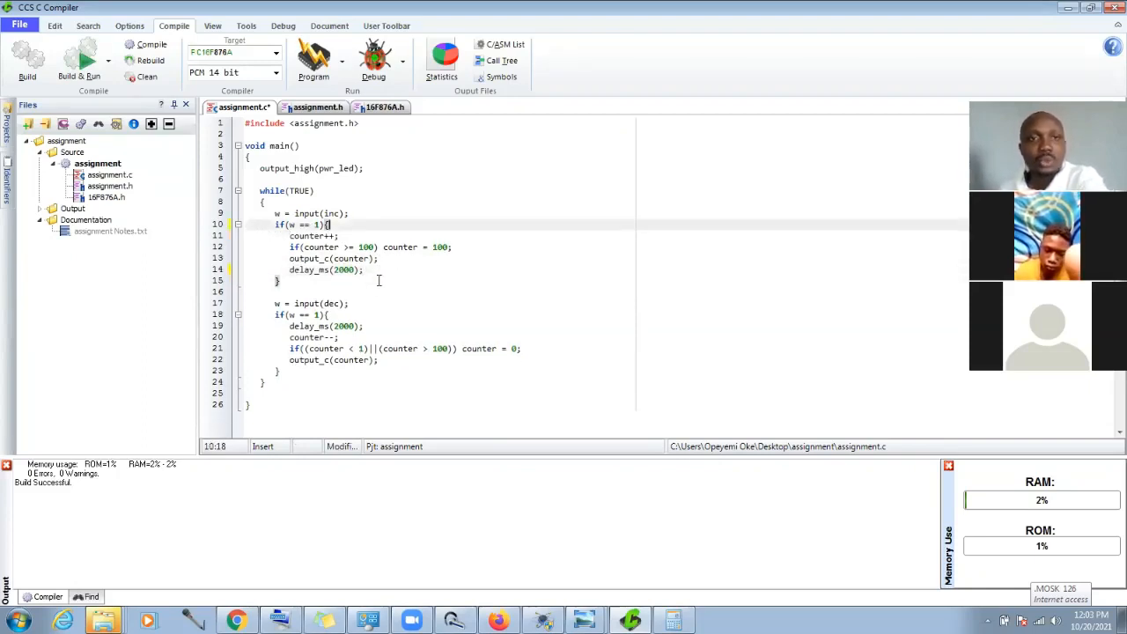
Step: Delete delay_ms(2000); above counter--; in the DEC if block, including its leftover blank line
{"action": "left_click_drag", "start_coordinate": [363, 326], "coordinate": [290, 323]}
{"action": "key", "text": "BackSpace"}
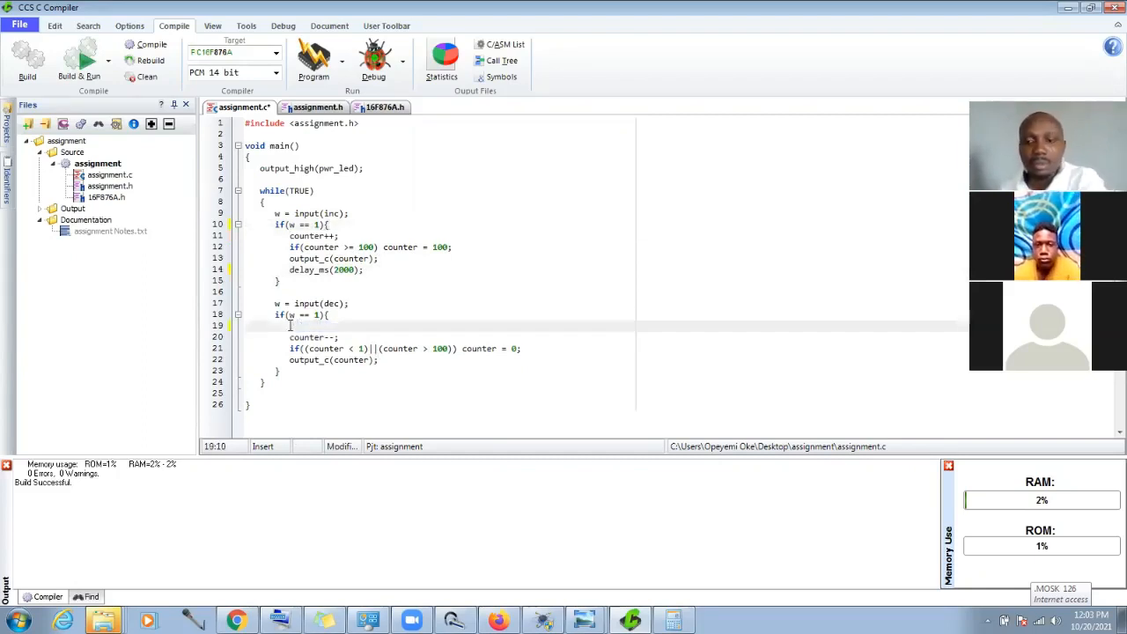
{"action": "key", "text": "BackSpace"}
{"action": "key", "text": "BackSpace"}
{"action": "key", "text": "BackSpace"}
{"action": "key", "text": "BackSpace"}
{"action": "key", "text": "BackSpace"}
{"action": "key", "text": "BackSpace"}
{"action": "key", "text": "BackSpace"}
{"action": "key", "text": "BackSpace"}
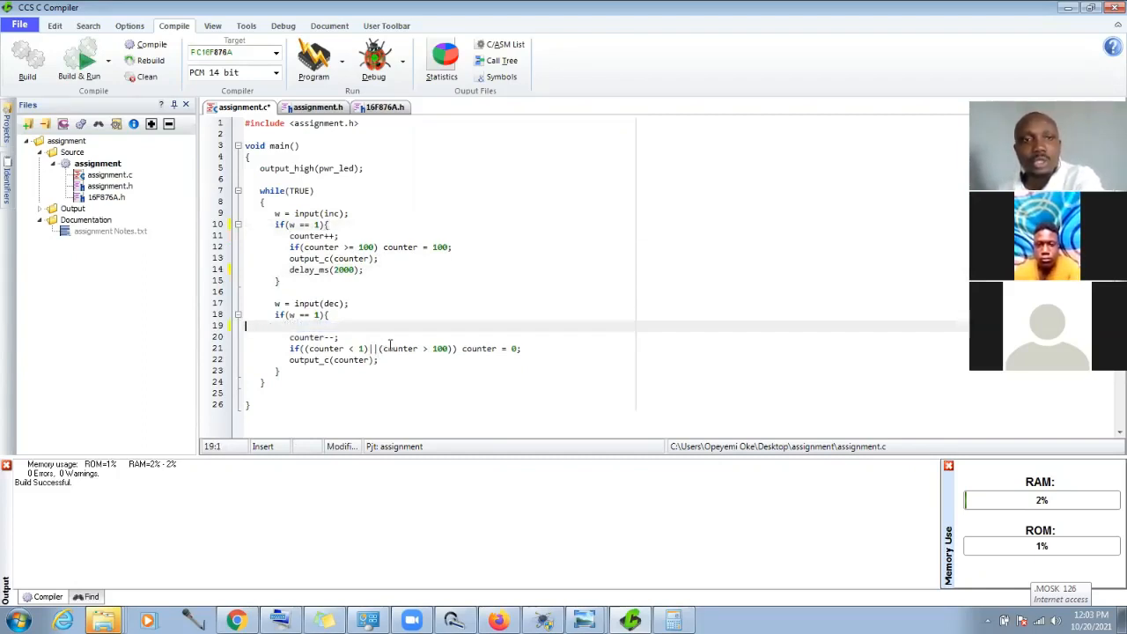
{"action": "key", "text": "BackSpace"}
Step: Paste delay_ms(2000); on a new line below output_c(counter); in the DEC if block and save the file
{"action": "left_click", "coordinate": [393, 348]}
{"action": "key", "text": "Return"}
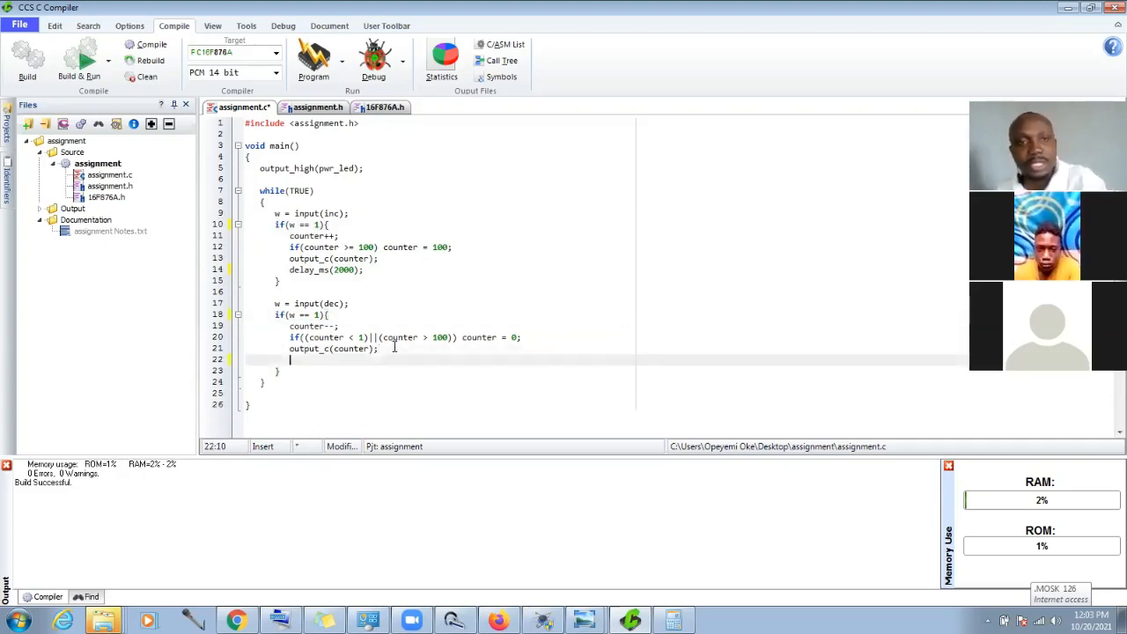
{"action": "key", "text": "ctrl+v"}
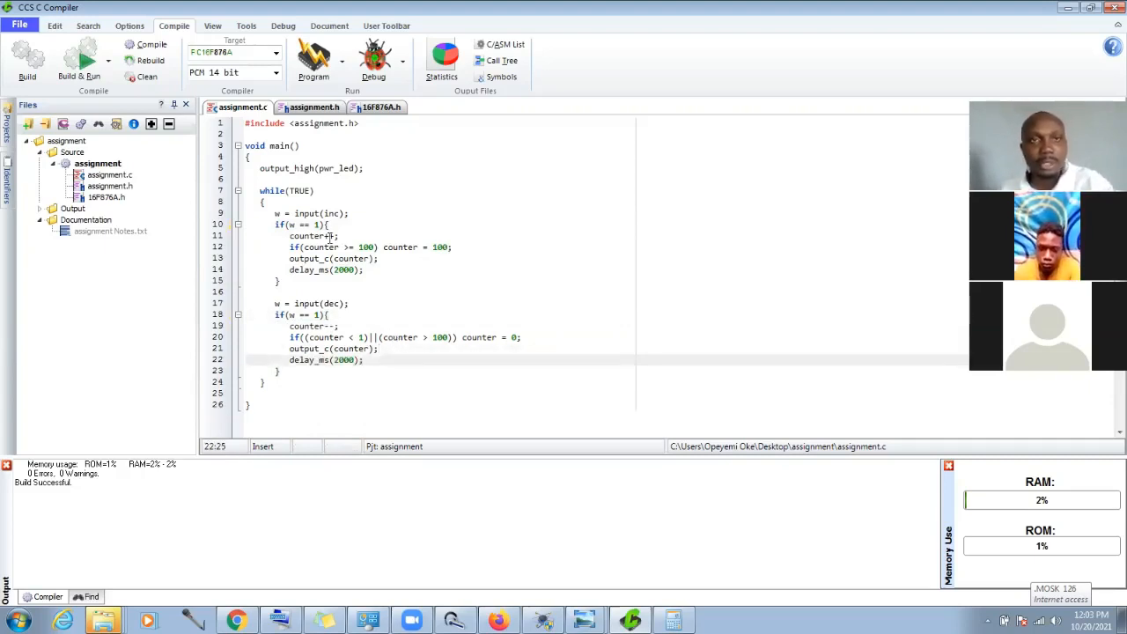
Step: Rebuild the project, then switch to Proteus and restart the simulation
{"action": "left_click", "coordinate": [151, 61]}
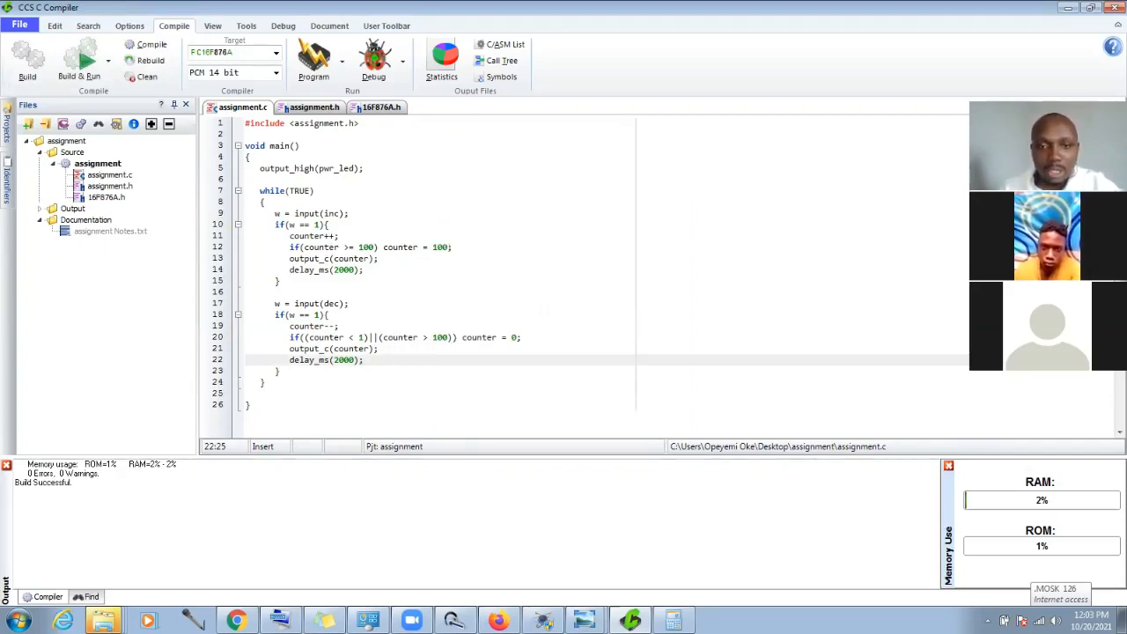
{"action": "left_click", "coordinate": [543, 621]}
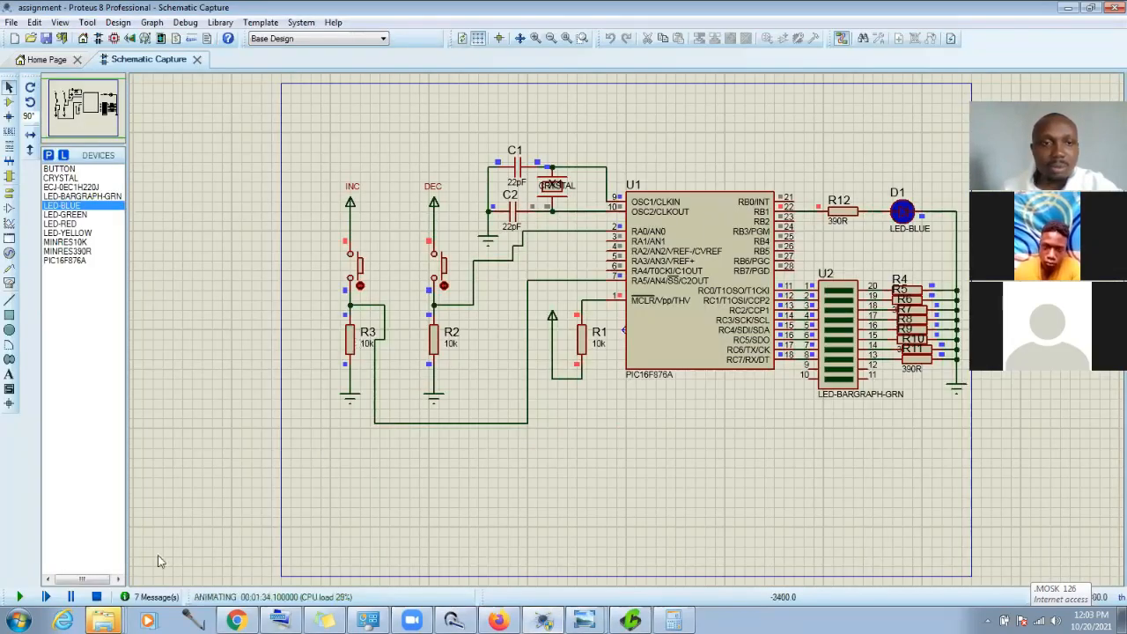
{"action": "left_click", "coordinate": [19, 597]}
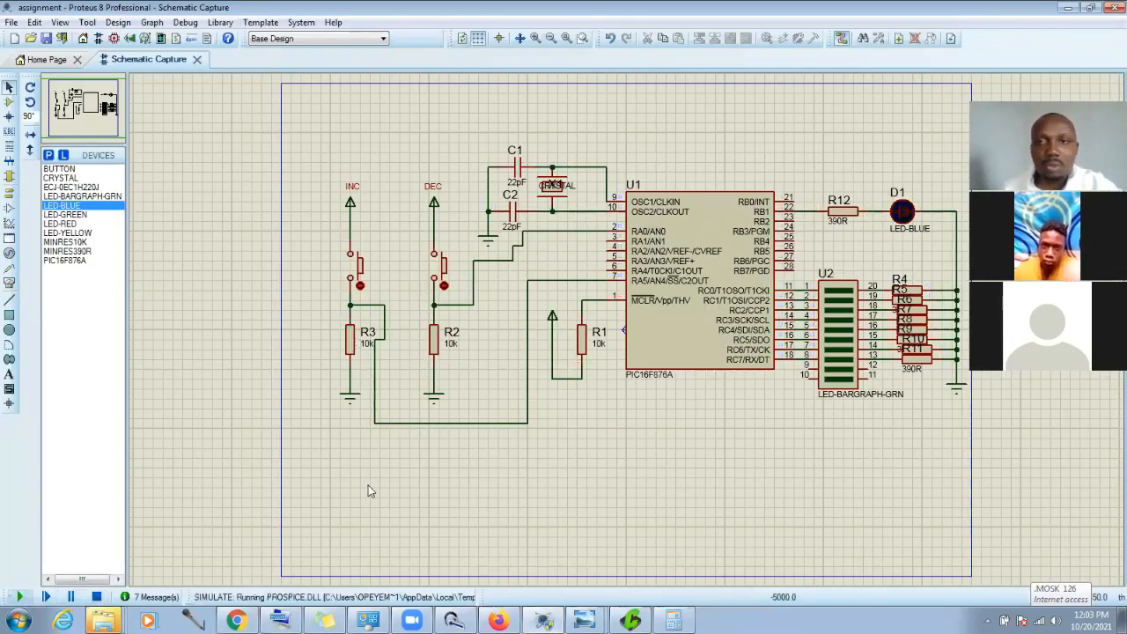
Step: Operate the INC button repeatedly in the simulation to check how the bargraph counts up with the moved delay
{"action": "left_click", "coordinate": [357, 268]}
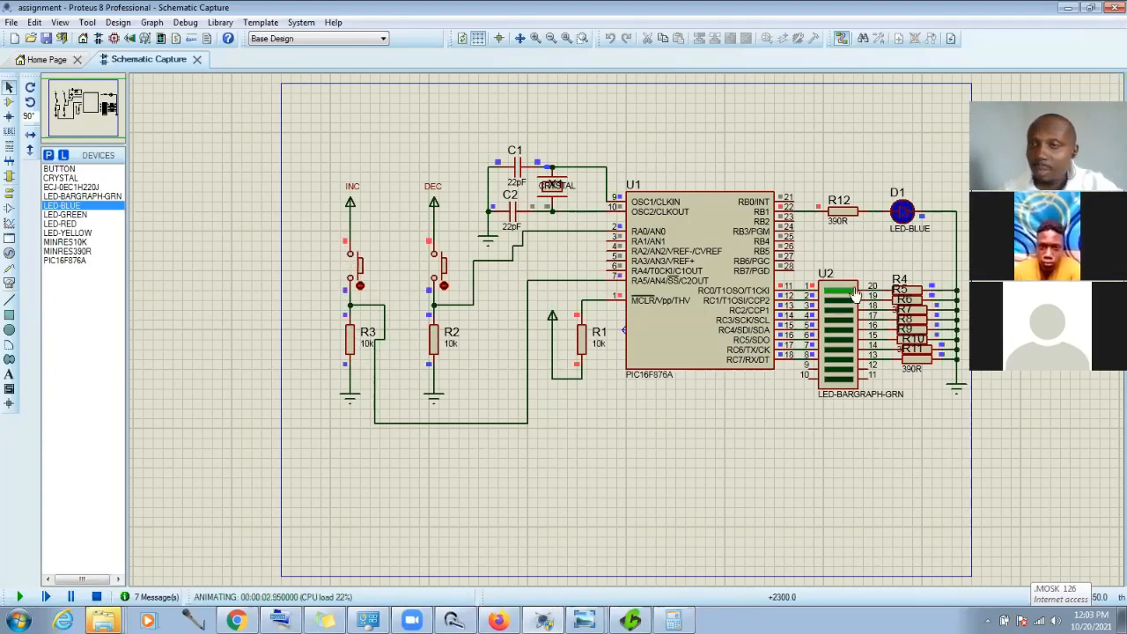
{"action": "left_click", "coordinate": [351, 276]}
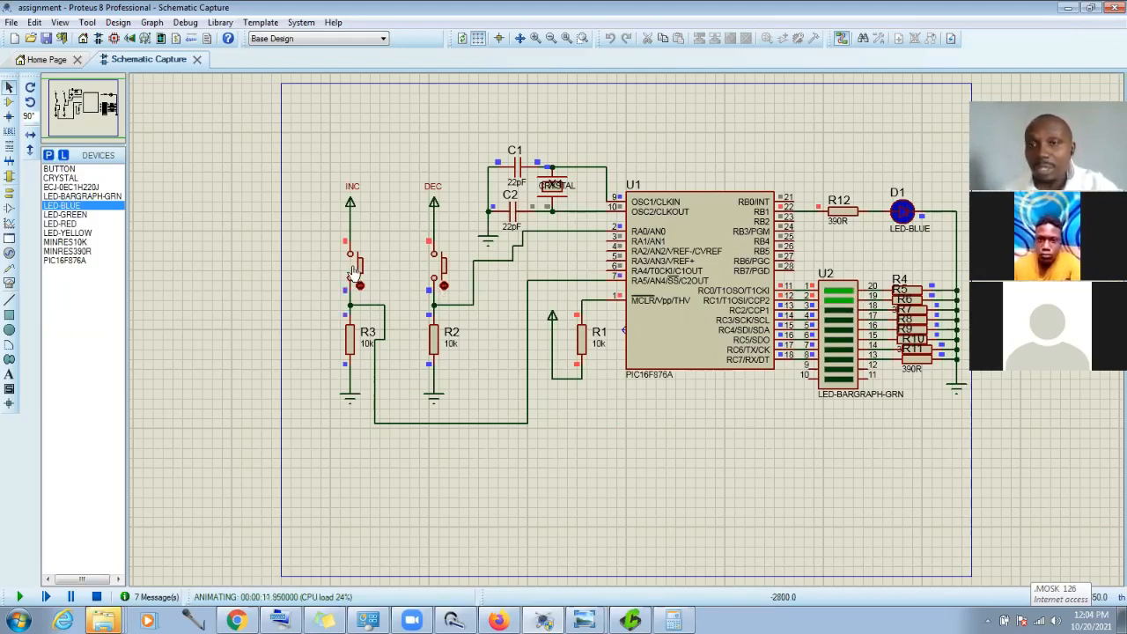
{"action": "left_click", "coordinate": [353, 273]}
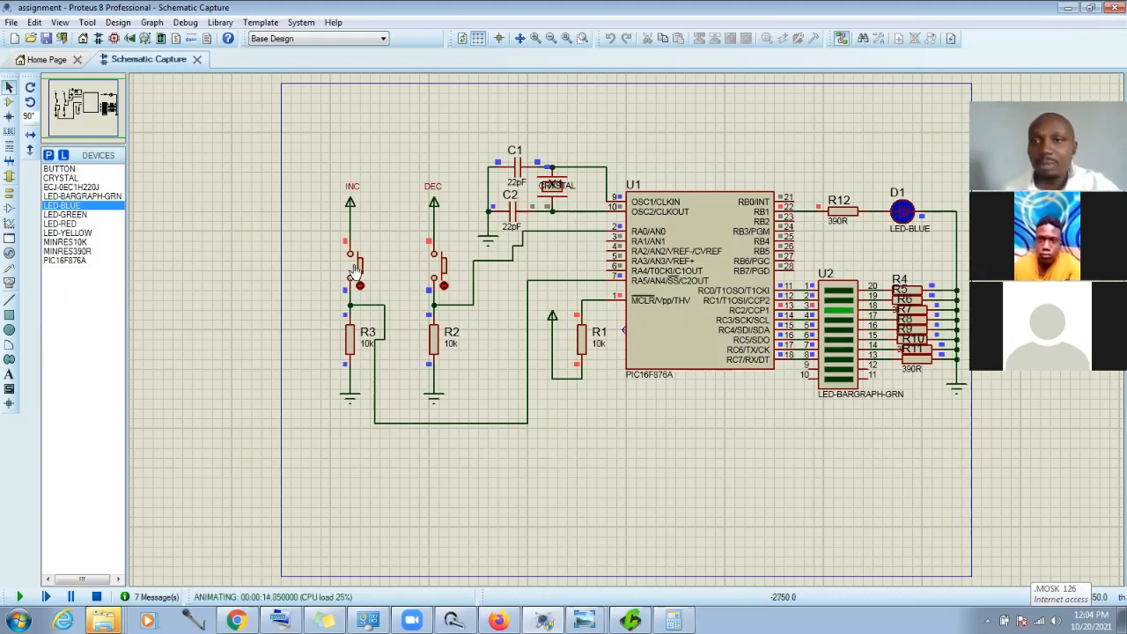
{"action": "left_click", "coordinate": [355, 271]}
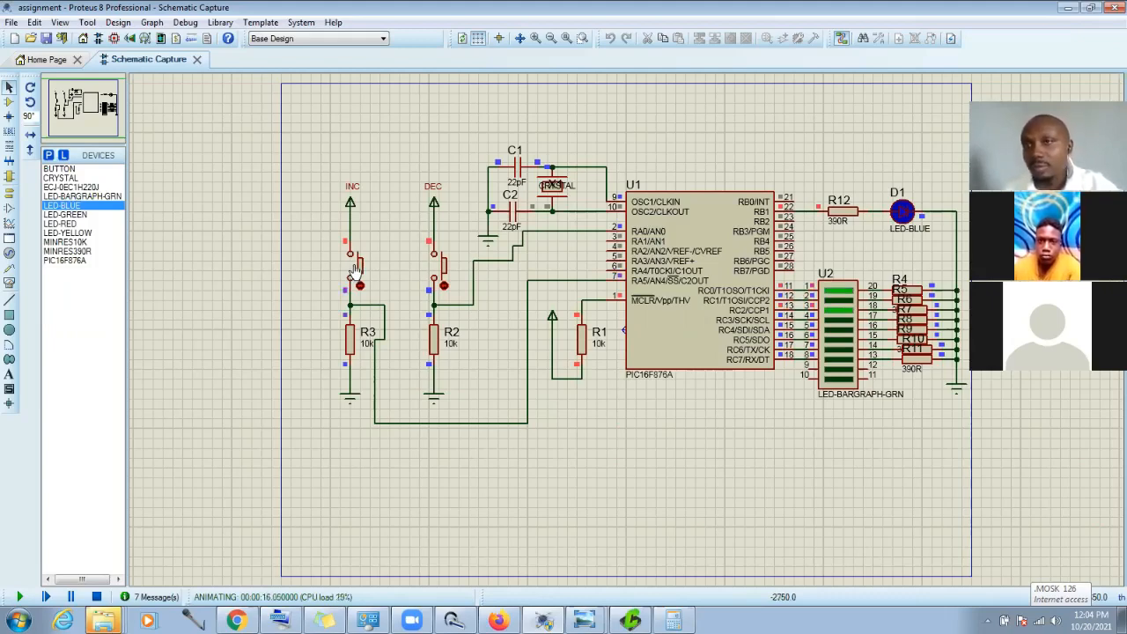